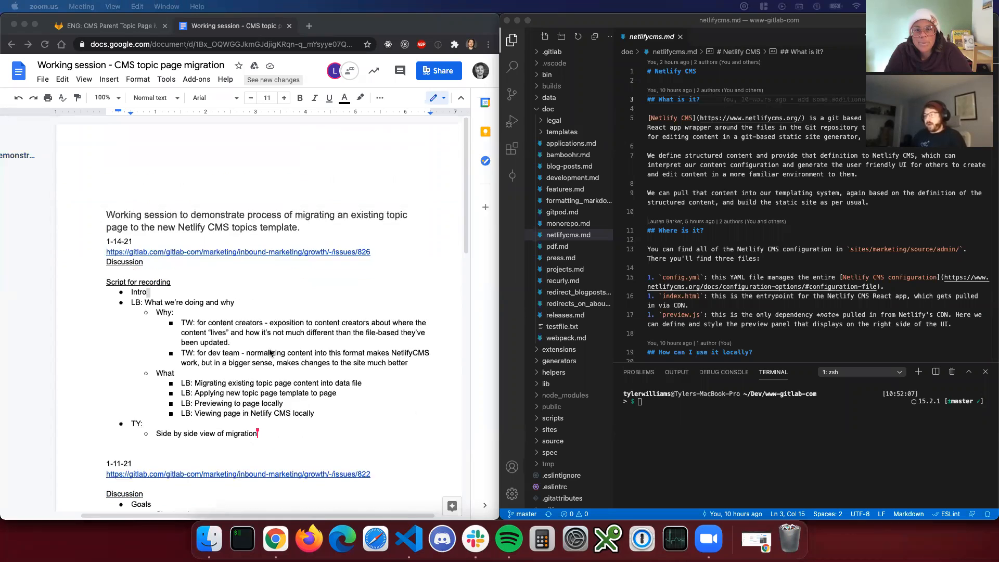
Bring up the gitops migration issue #826 in Chrome and open its about.gitlab.com/topics/gitops/ link in a separate tab.
{"action": "scroll", "coordinate": [285, 253], "scroll_direction": "down", "scroll_amount": 3}
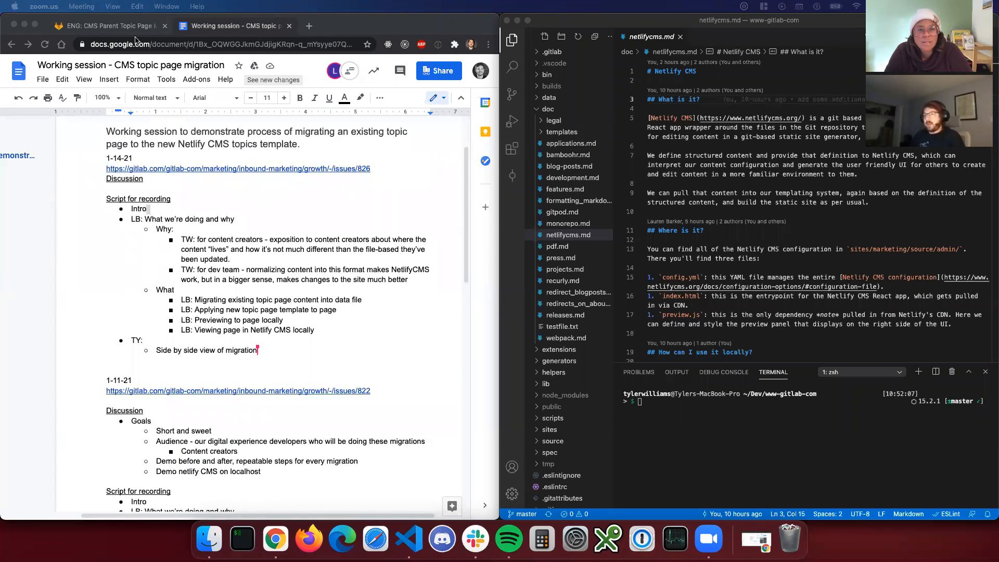
{"action": "left_click", "coordinate": [125, 24]}
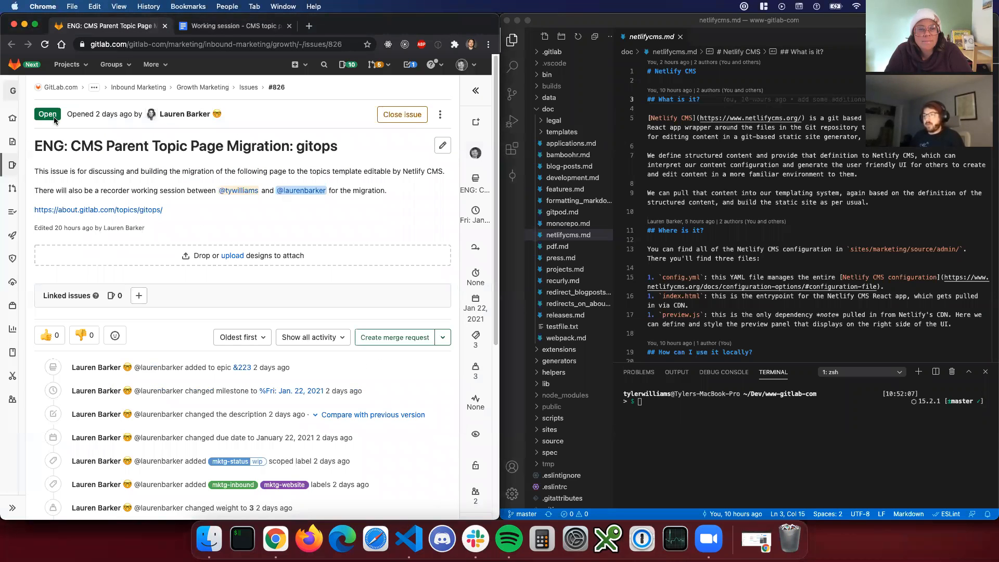
{"action": "left_click", "coordinate": [123, 211], "text": "super"}
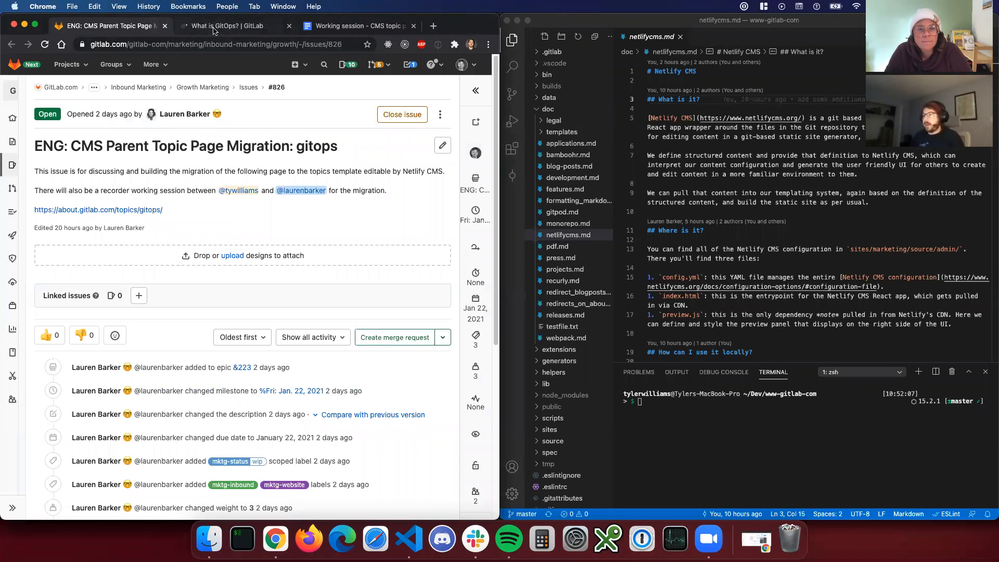
{"action": "left_click", "coordinate": [216, 30]}
{"action": "left_click", "coordinate": [115, 29]}
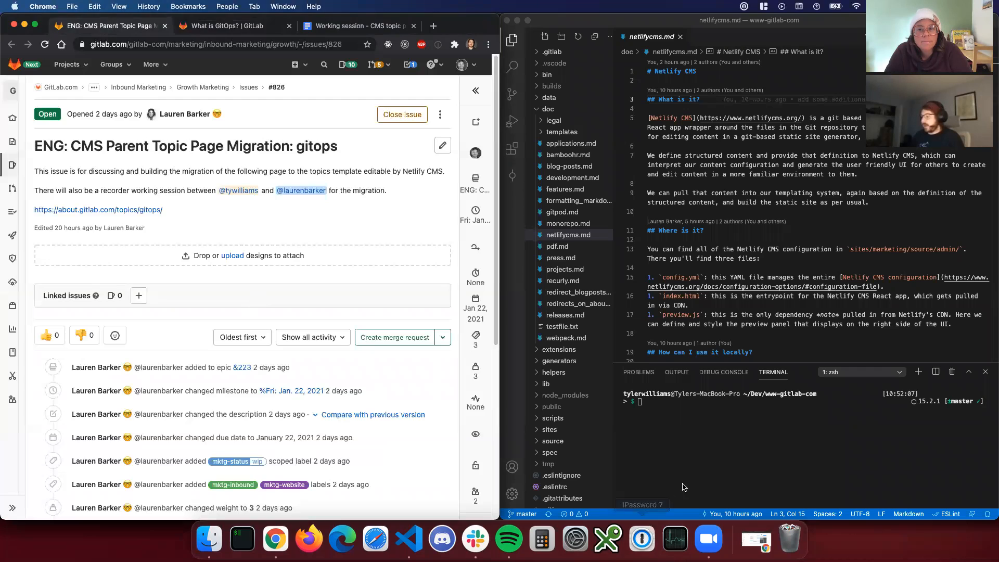
Switch to VS Code and update the local master branch with git pull in the terminal.
{"action": "key", "text": "super+Tab"}
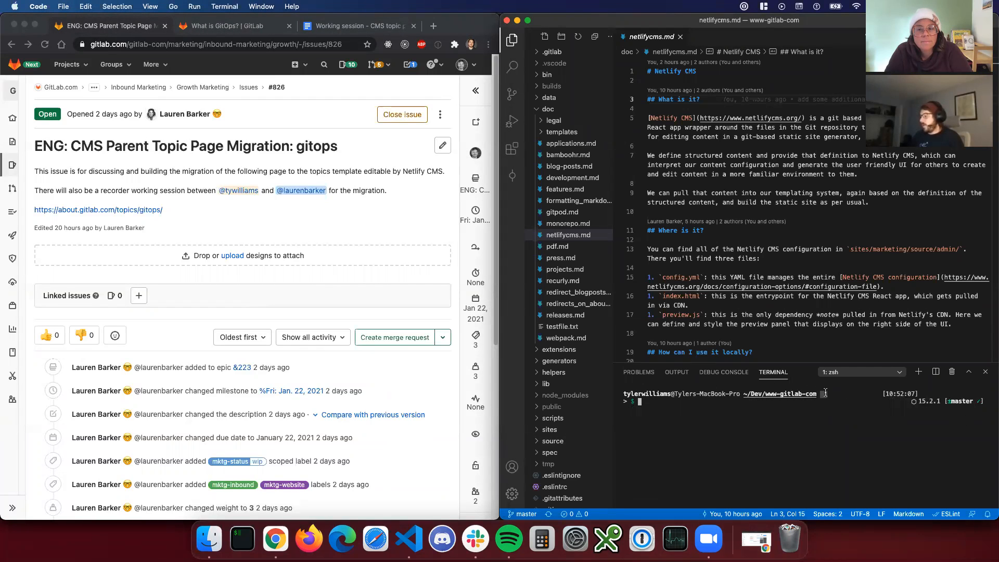
{"action": "type", "text": "git pull"}
{"action": "key", "text": "Return"}
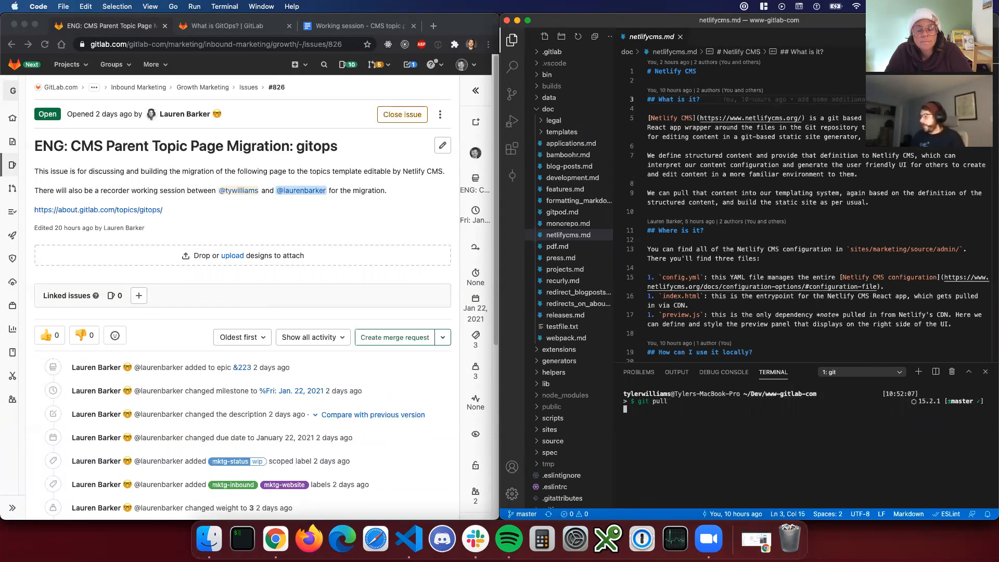
Keep netlifycms.md open as a permanent editor and look over the doc folder and the document's opening sections.
{"action": "double_click", "coordinate": [646, 39]}
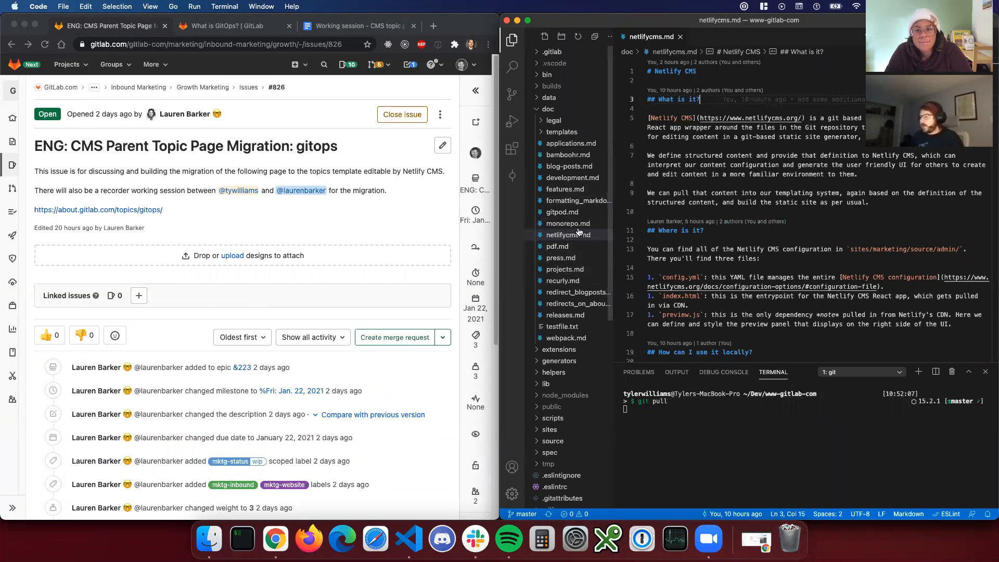
{"action": "left_click", "coordinate": [551, 110]}
{"action": "left_click", "coordinate": [551, 111]}
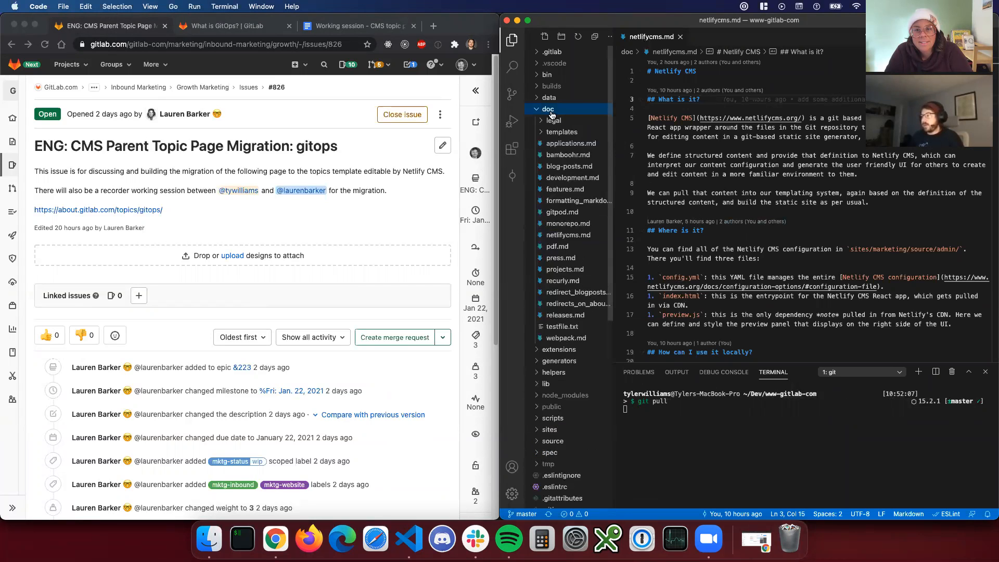
{"action": "scroll", "coordinate": [577, 380], "scroll_direction": "down", "scroll_amount": 5}
{"action": "scroll", "coordinate": [552, 303], "scroll_direction": "up", "scroll_amount": 5}
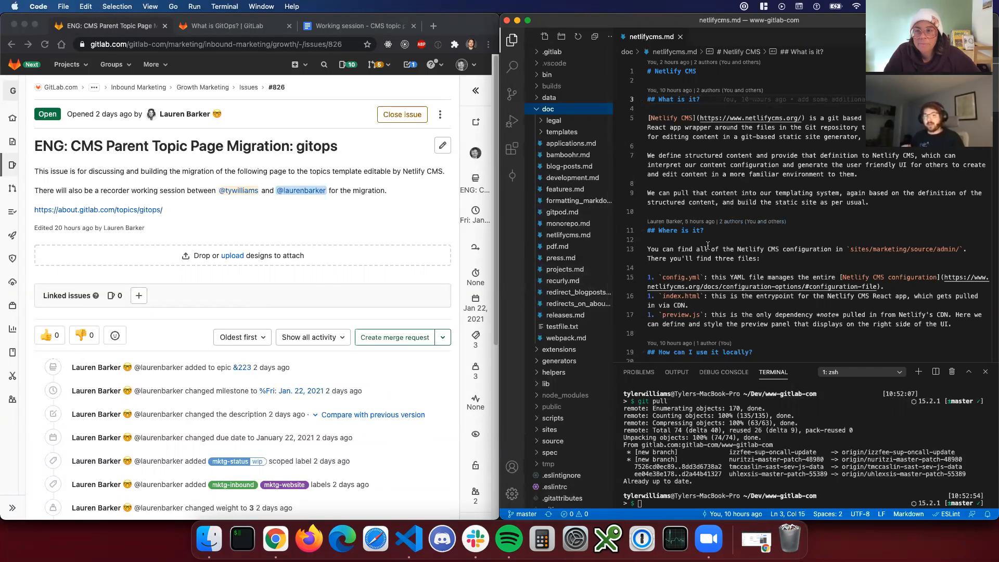
{"action": "left_click", "coordinate": [704, 184]}
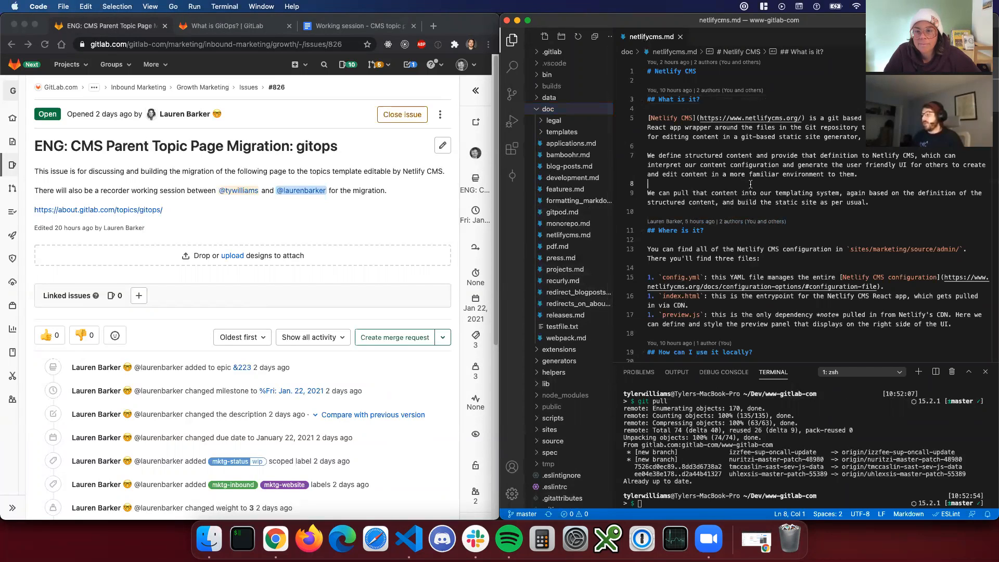
{"action": "scroll", "coordinate": [707, 250], "scroll_direction": "down", "scroll_amount": 1}
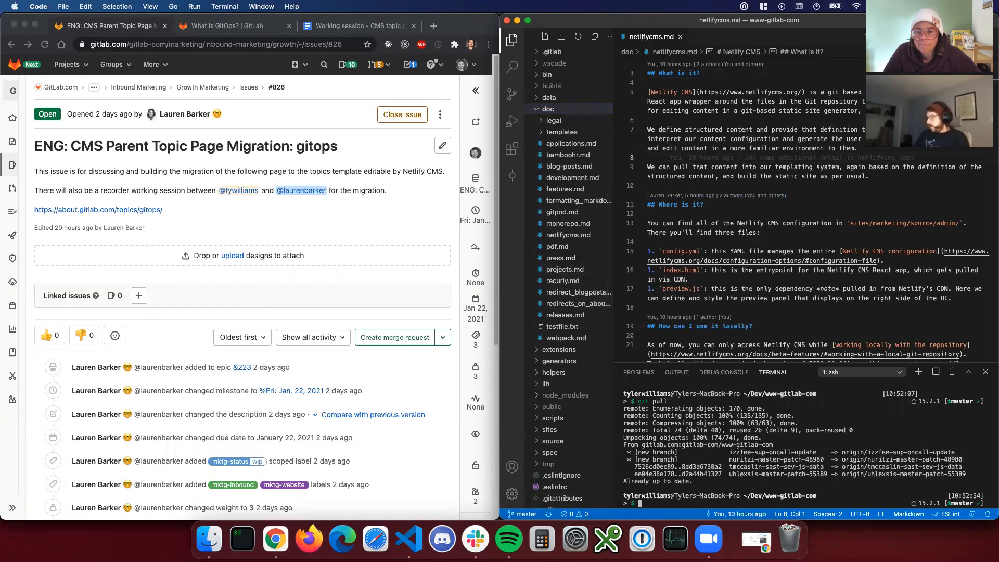
Clear the terminal, then create and check out a new git branch named im-826-migrate-gitops-topic-page-to-netlifycms.
{"action": "key", "text": "ctrl+l"}
{"action": "type", "text": "git checkout -b im-"}
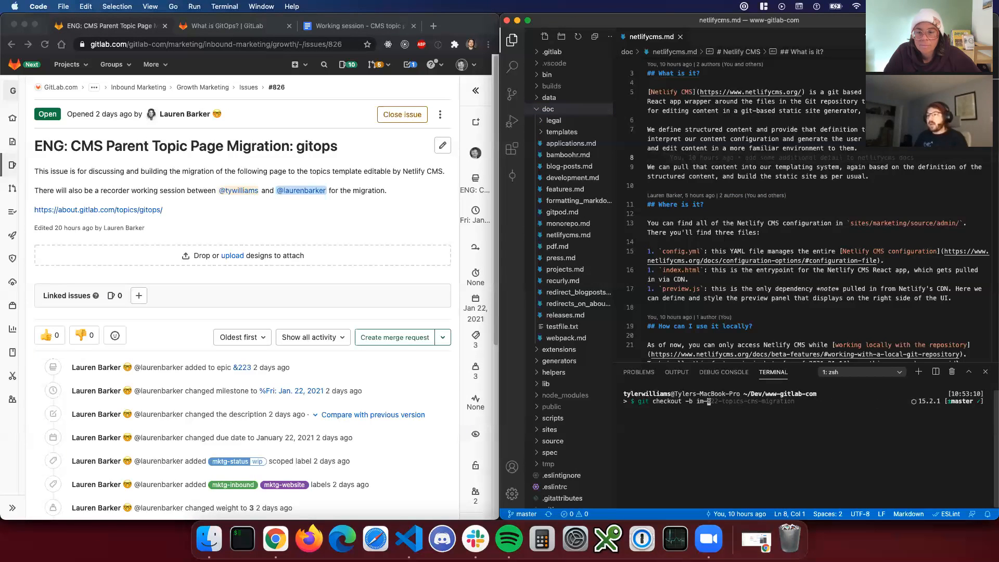
{"action": "type", "text": "826-"}
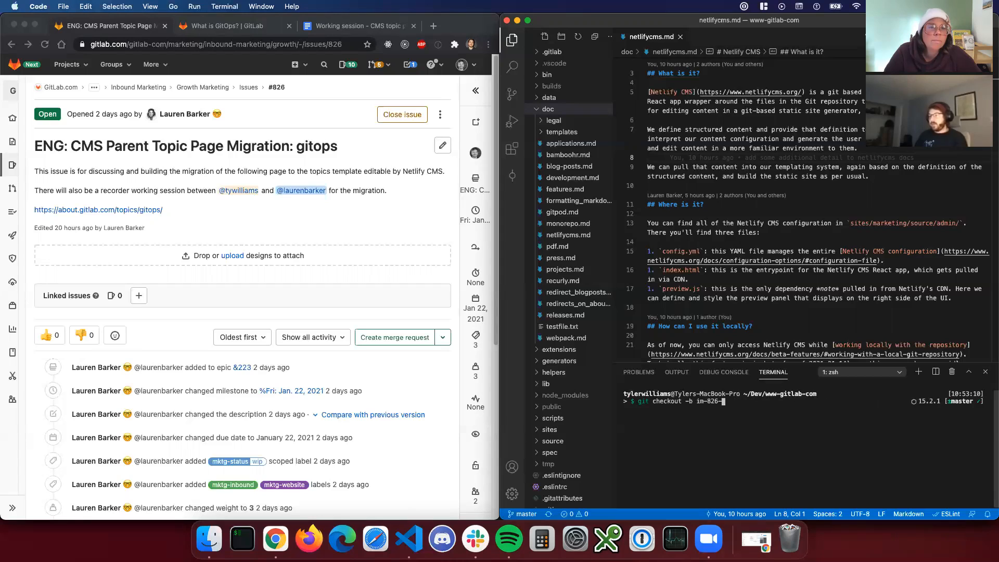
{"action": "type", "text": "migrate-gitops-topic-page"}
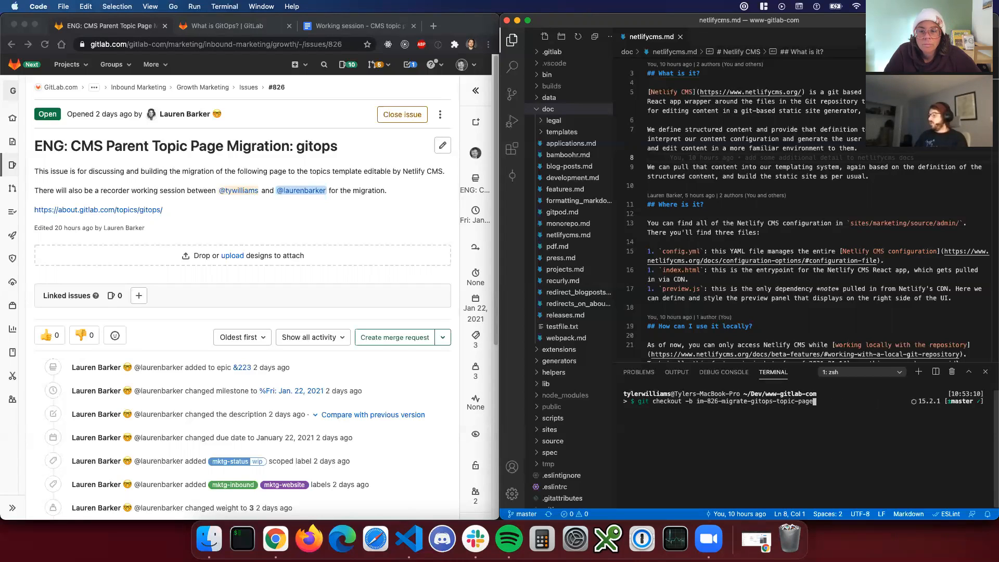
{"action": "type", "text": "-to-netlifycms"}
{"action": "key", "text": "Return"}
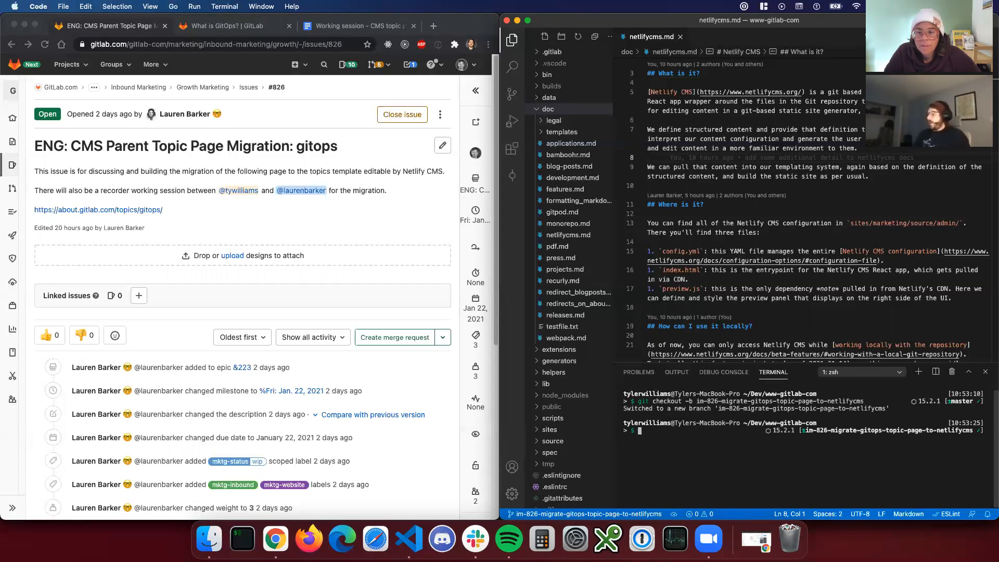
Examine the netlifycms.md sections on collection types, content storage and the templating architecture.
{"action": "scroll", "coordinate": [890, 168], "scroll_direction": "down", "scroll_amount": 10}
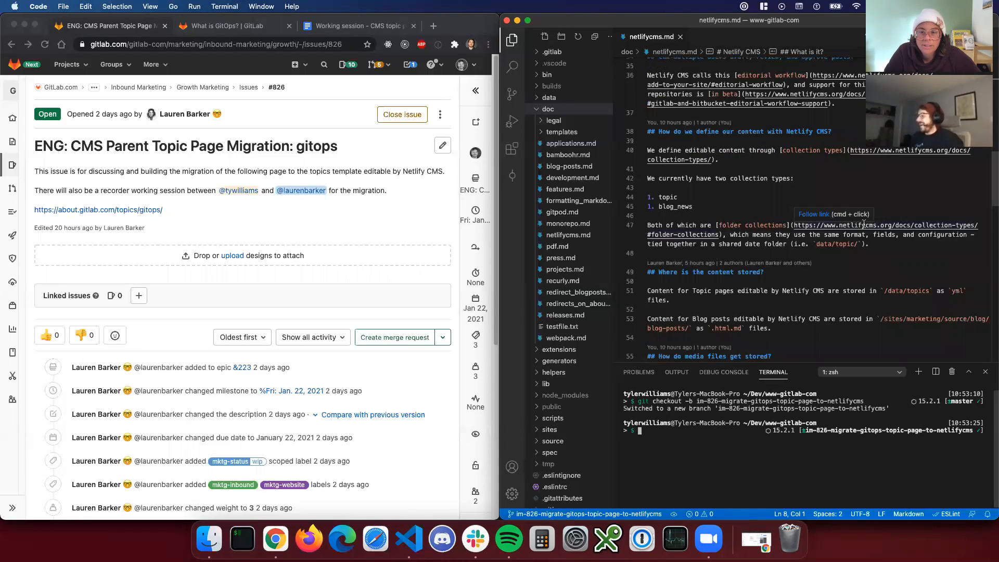
{"action": "left_click", "coordinate": [829, 276]}
{"action": "scroll", "coordinate": [806, 302], "scroll_direction": "down", "scroll_amount": 7}
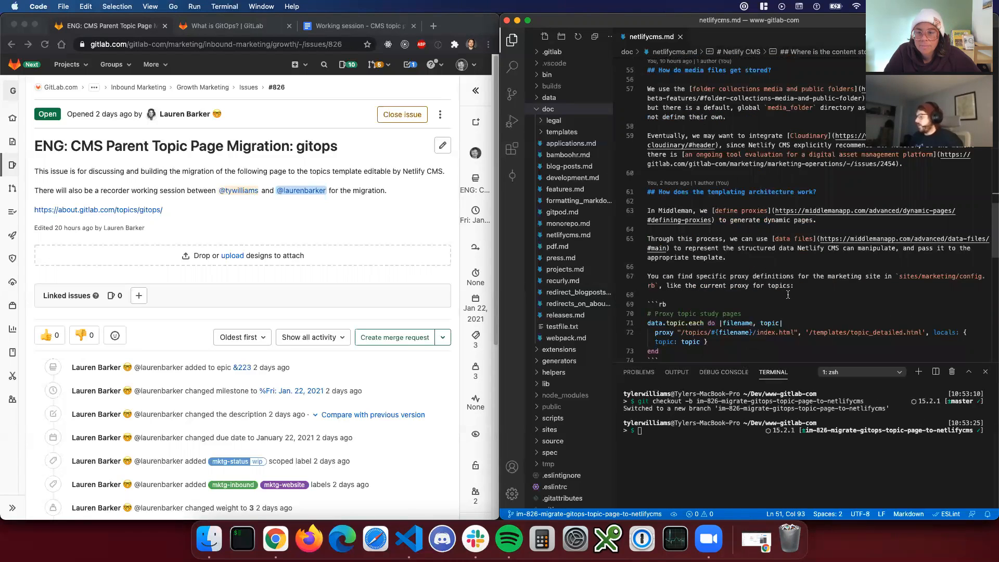
{"action": "scroll", "coordinate": [789, 315], "scroll_direction": "up", "scroll_amount": 8}
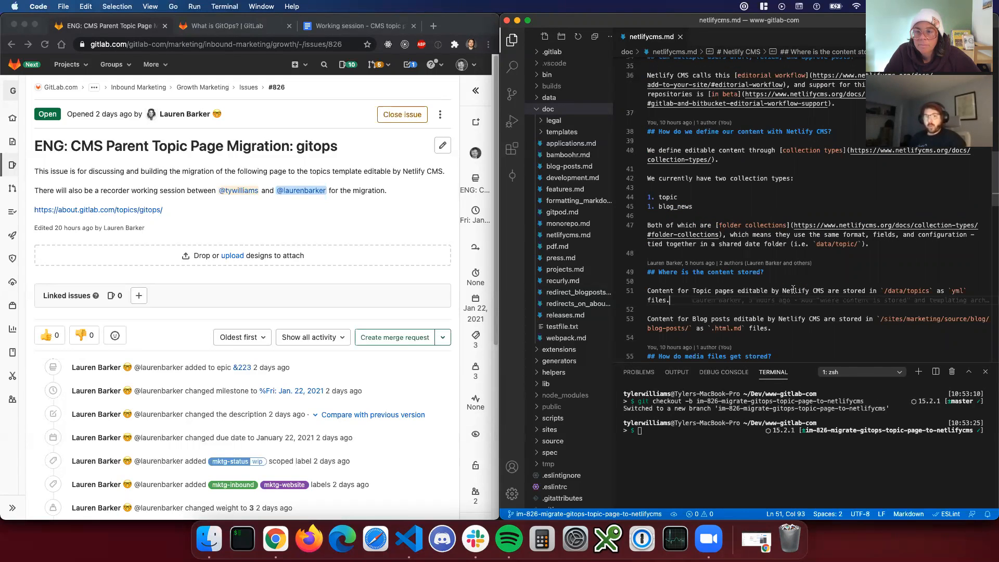
{"action": "scroll", "coordinate": [782, 301], "scroll_direction": "up", "scroll_amount": 10}
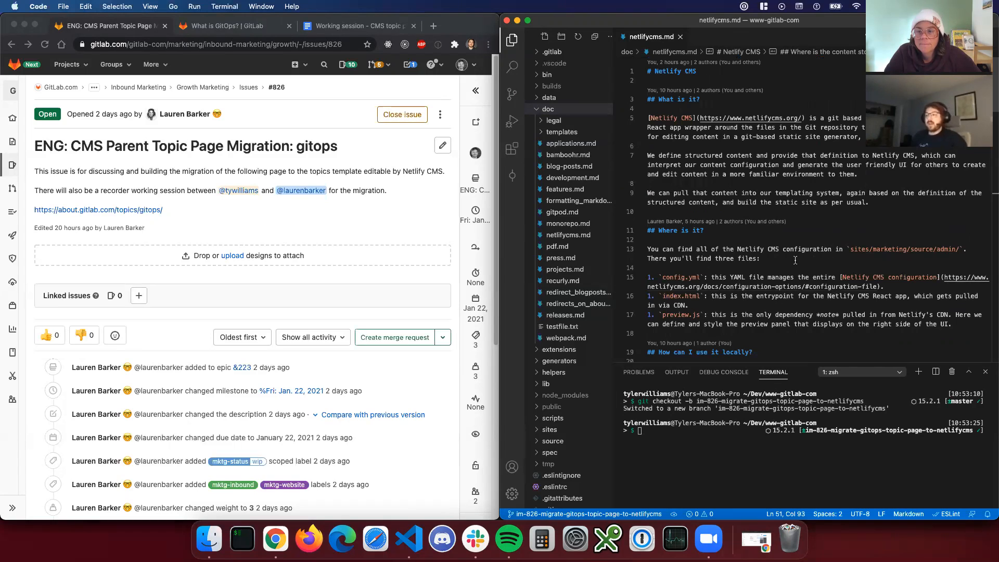
{"action": "scroll", "coordinate": [787, 267], "scroll_direction": "down", "scroll_amount": 10}
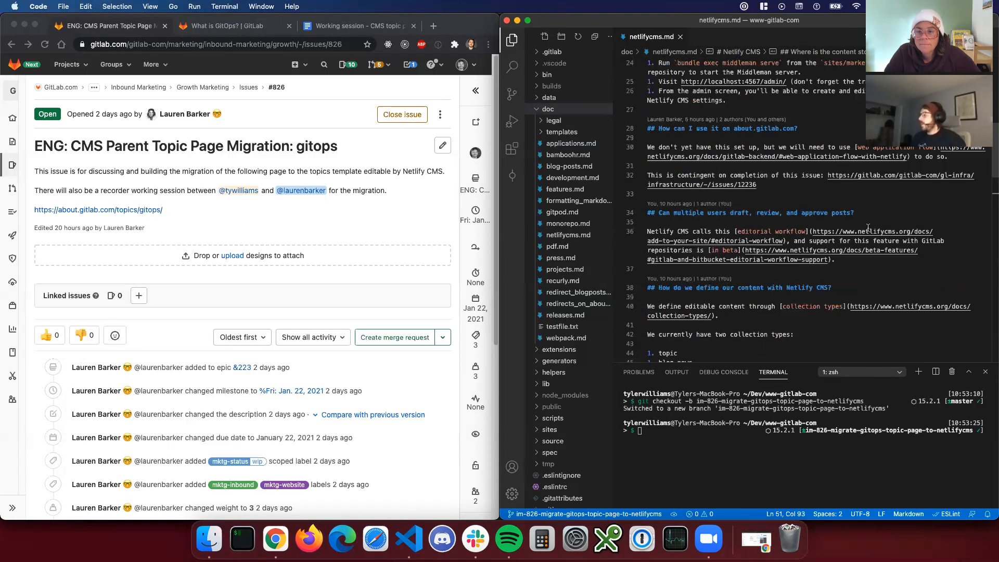
{"action": "scroll", "coordinate": [833, 234], "scroll_direction": "down", "scroll_amount": 3}
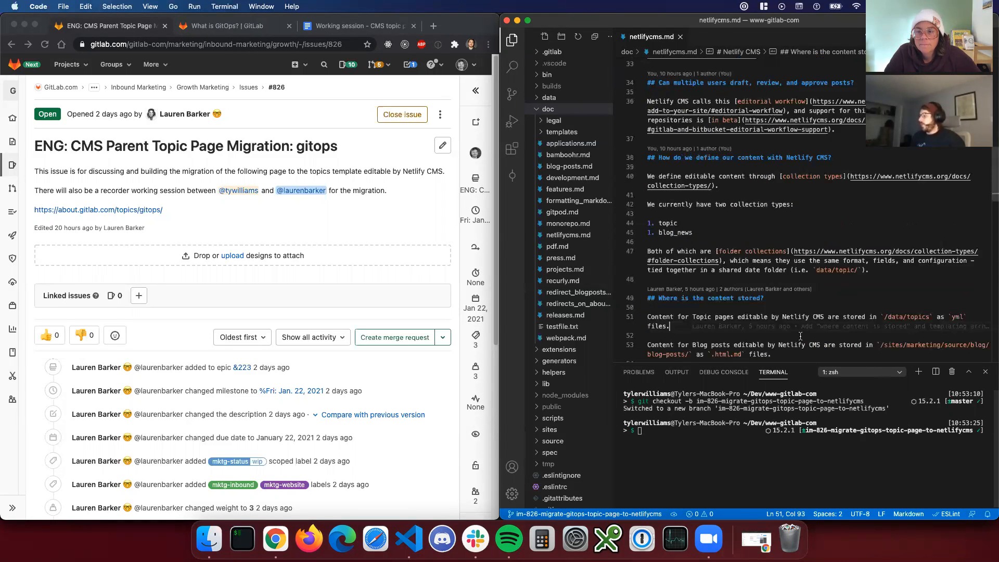
Split the terminal in two and change both sessions to the sites/marketing directory.
{"action": "left_click", "coordinate": [936, 371]}
{"action": "type", "text": "cd sites"}
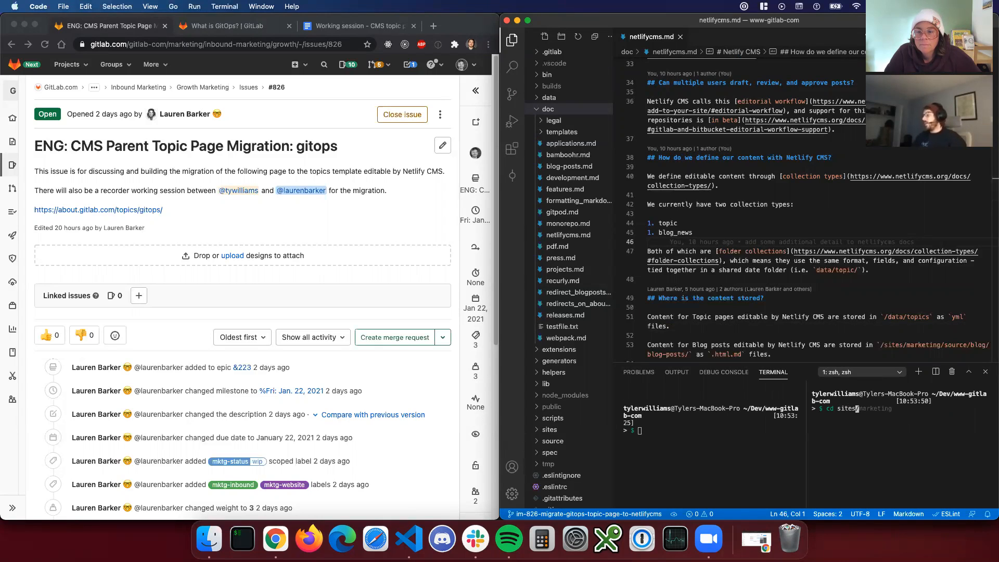
{"action": "key", "text": "Right"}
{"action": "key", "text": "Return"}
{"action": "left_click", "coordinate": [678, 430]}
{"action": "type", "text": "cd "}
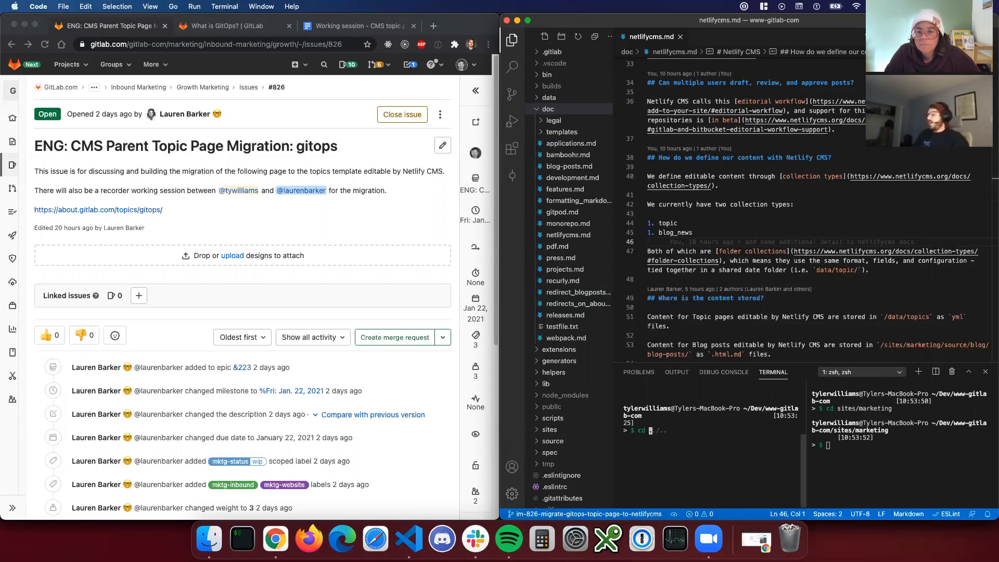
{"action": "type", "text": "sit"}
{"action": "key", "text": "Right"}
{"action": "key", "text": "Return"}
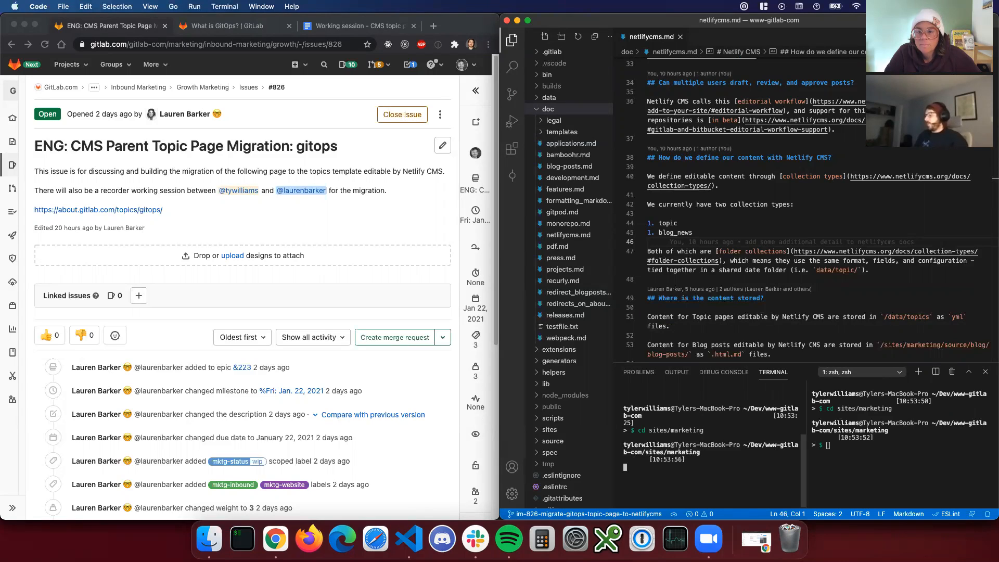
Start the Middleman server in the second terminal session with NO_CONTRACTS=true bundle exec middleman.
{"action": "type", "text": "NO"}
{"action": "key", "text": "Right"}
{"action": "key", "text": "Return"}
Clear the first terminal session and start the Netlify CMS proxy there with npx netlify-cms-proxy-server.
{"action": "left_click", "coordinate": [640, 466]}
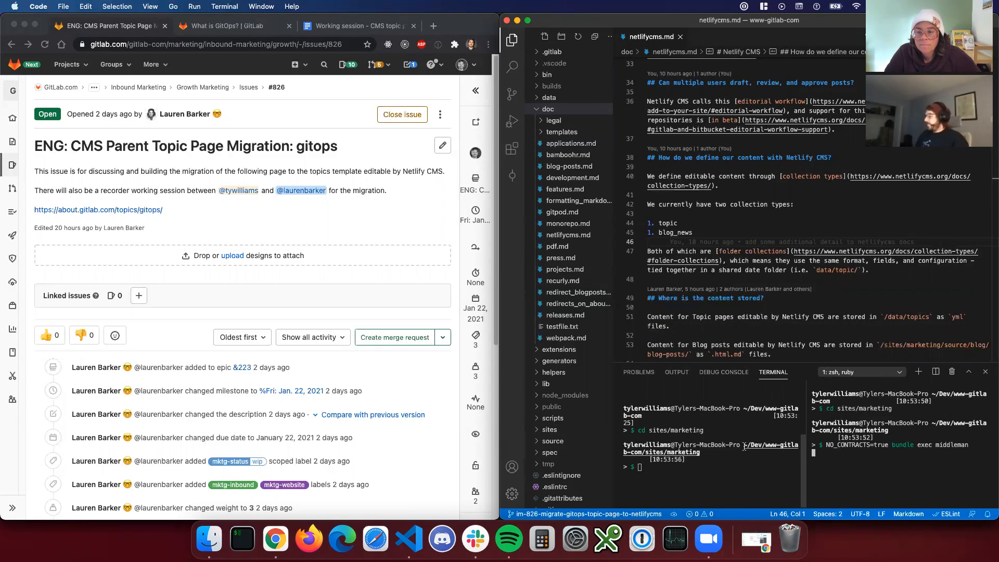
{"action": "type", "text": "clear"}
{"action": "key", "text": "Return"}
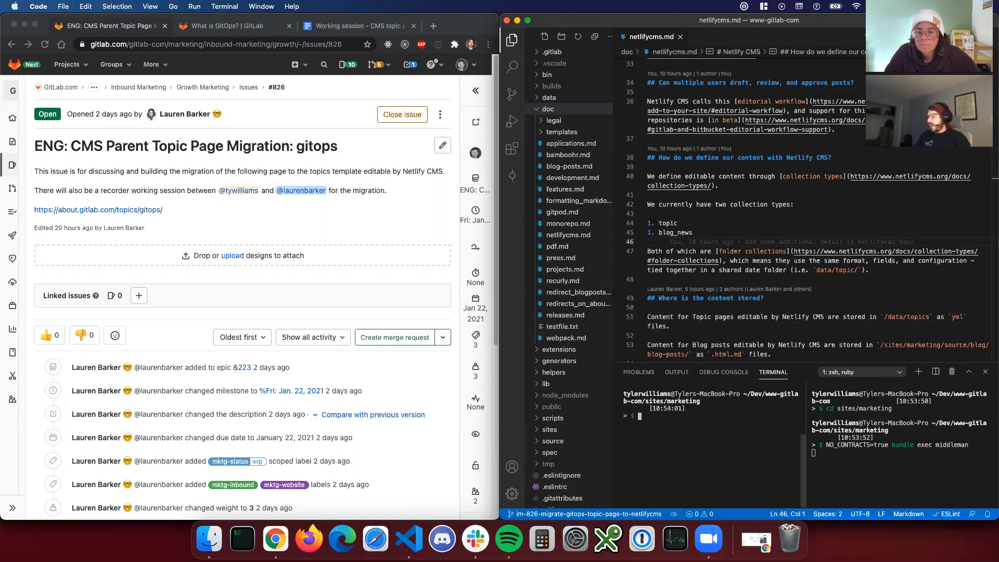
{"action": "type", "text": "npx"}
{"action": "key", "text": "Right"}
{"action": "key", "text": "Return"}
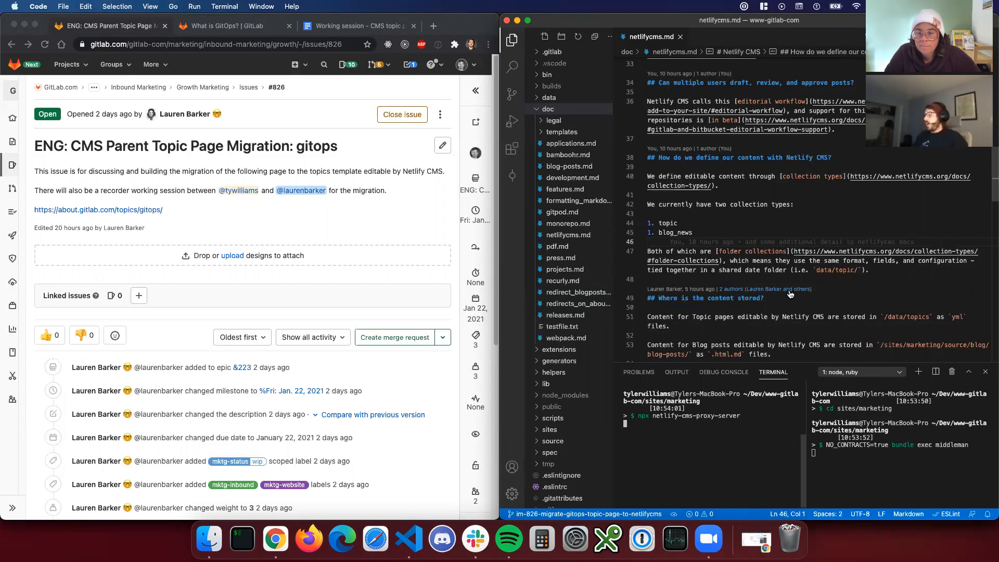
Review the "How can I use it locally?" instructions in netlifycms.md, including the server commands and the admin address.
{"action": "left_click", "coordinate": [748, 204]}
{"action": "scroll", "coordinate": [739, 228], "scroll_direction": "down", "scroll_amount": 1}
{"action": "scroll", "coordinate": [739, 228], "scroll_direction": "up", "scroll_amount": 5}
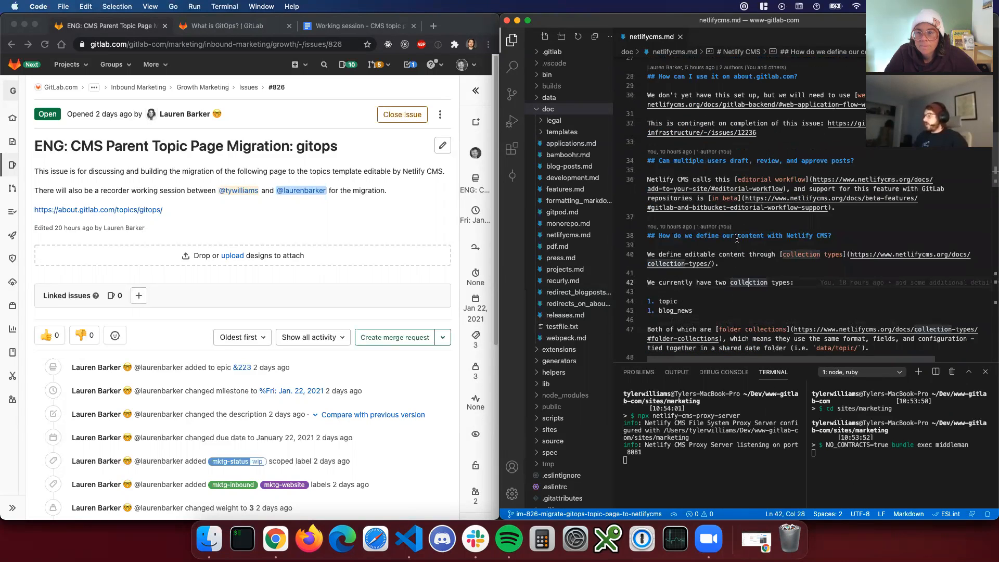
{"action": "scroll", "coordinate": [704, 221], "scroll_direction": "up", "scroll_amount": 8}
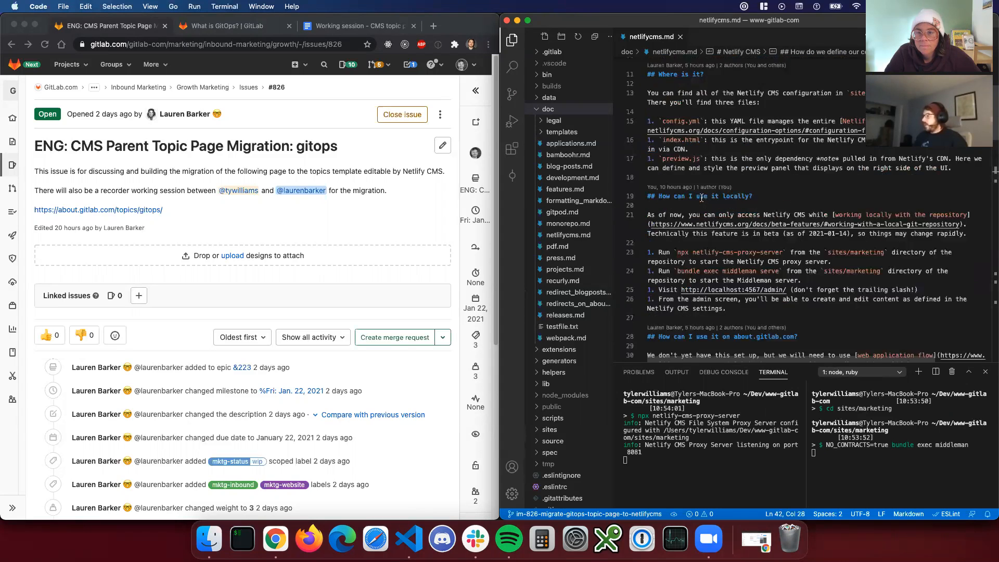
{"action": "left_click", "coordinate": [675, 158]}
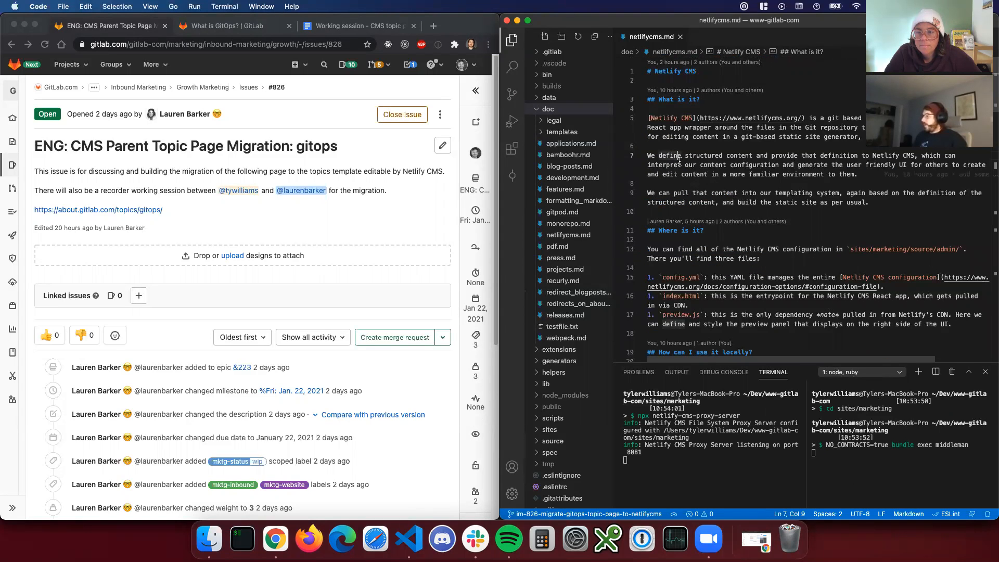
{"action": "scroll", "coordinate": [687, 209], "scroll_direction": "down", "scroll_amount": 6}
{"action": "left_click_drag", "start_coordinate": [753, 170], "coordinate": [657, 170]}
{"action": "left_click", "coordinate": [741, 246]}
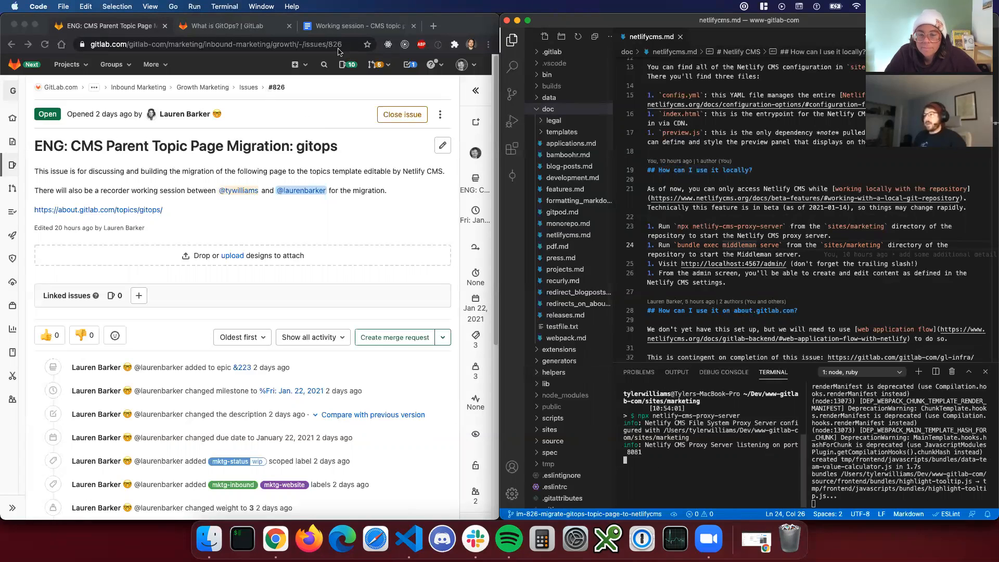
{"action": "key", "text": "Down"}
{"action": "key", "text": "Down"}
{"action": "key", "text": "Down"}
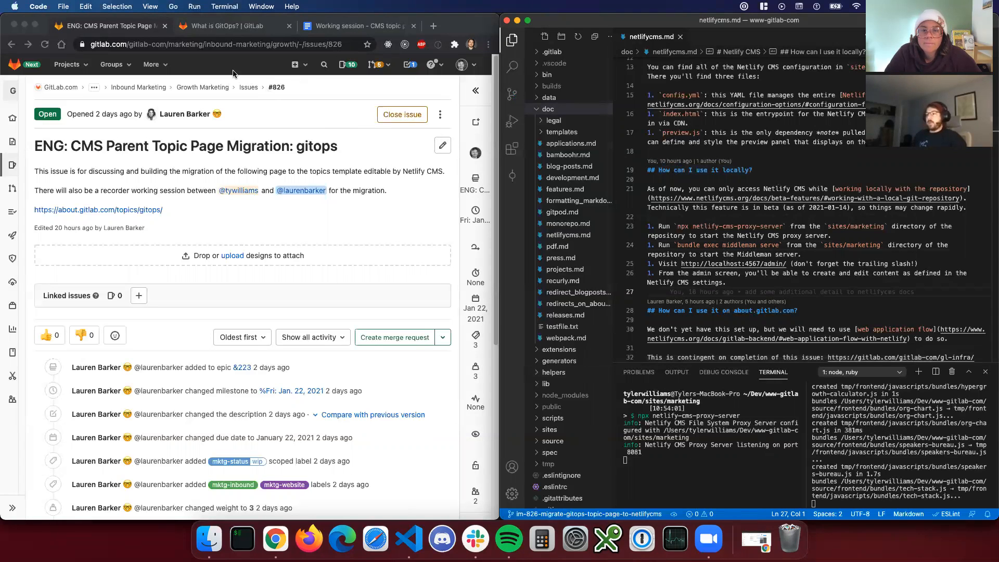
Open the local Netlify CMS admin page at localhost:4567/admin/ in a new browser tab, reloading it once the Middleman server is up.
{"action": "left_click", "coordinate": [236, 75]}
{"action": "key", "text": "super+t"}
{"action": "type", "text": "localhost"}
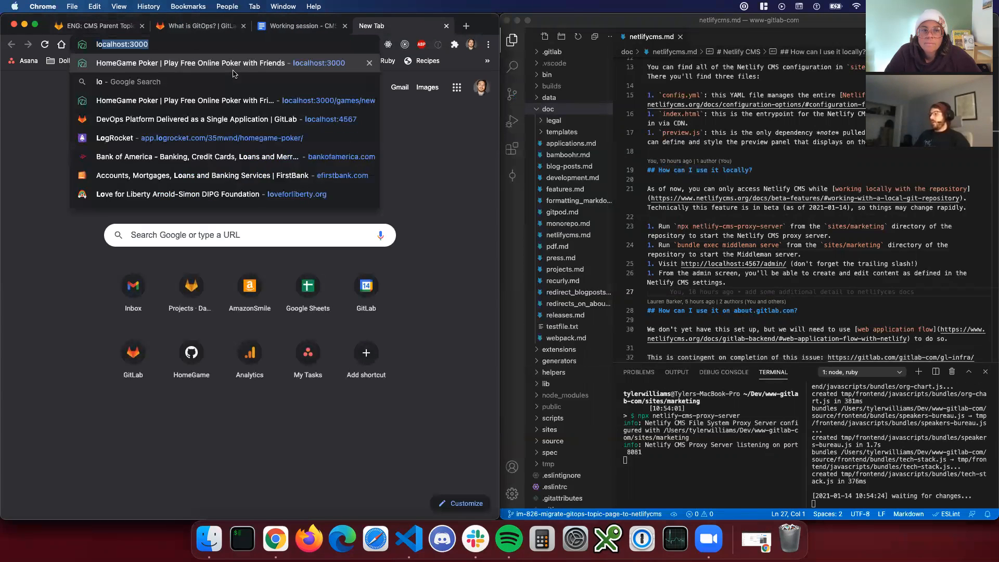
{"action": "type", "text": ":4"}
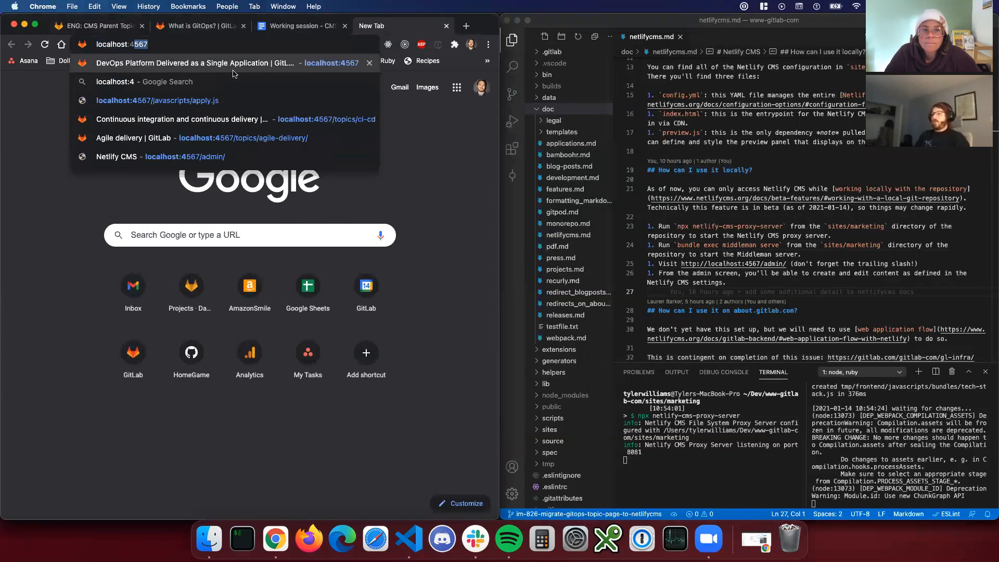
{"action": "type", "text": "567/admin/"}
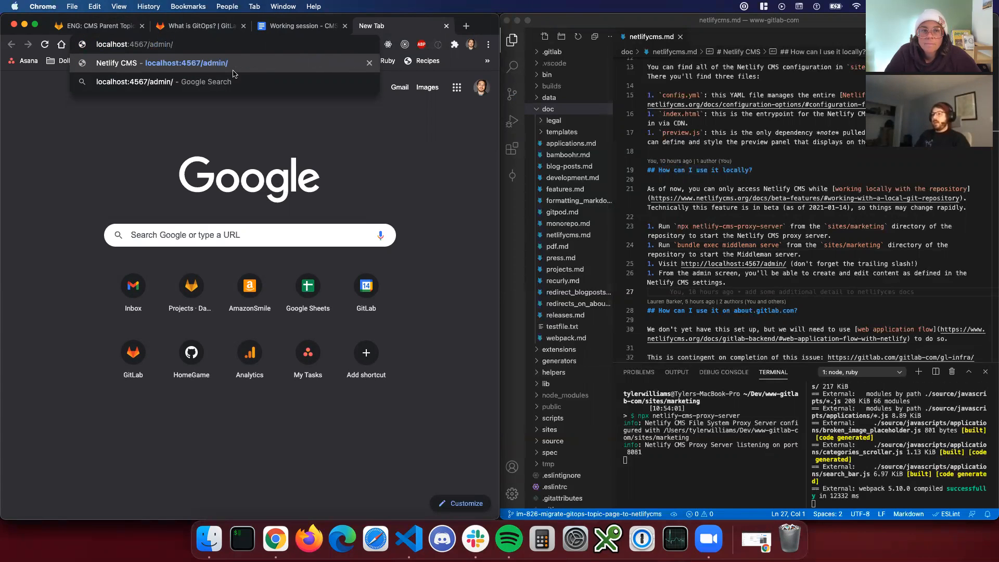
{"action": "key", "text": "Return"}
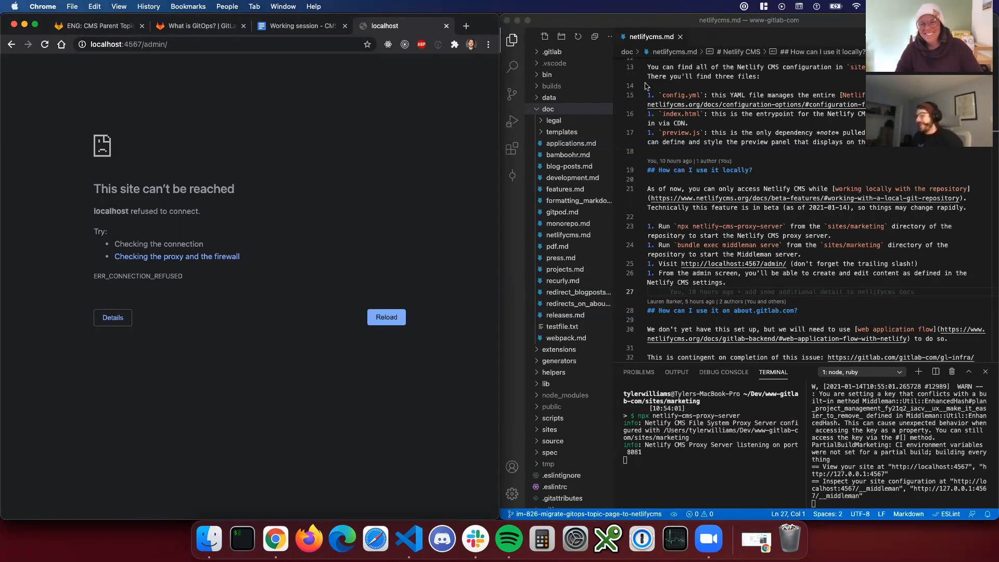
{"action": "double_click", "coordinate": [390, 176]}
{"action": "left_click", "coordinate": [386, 317]}
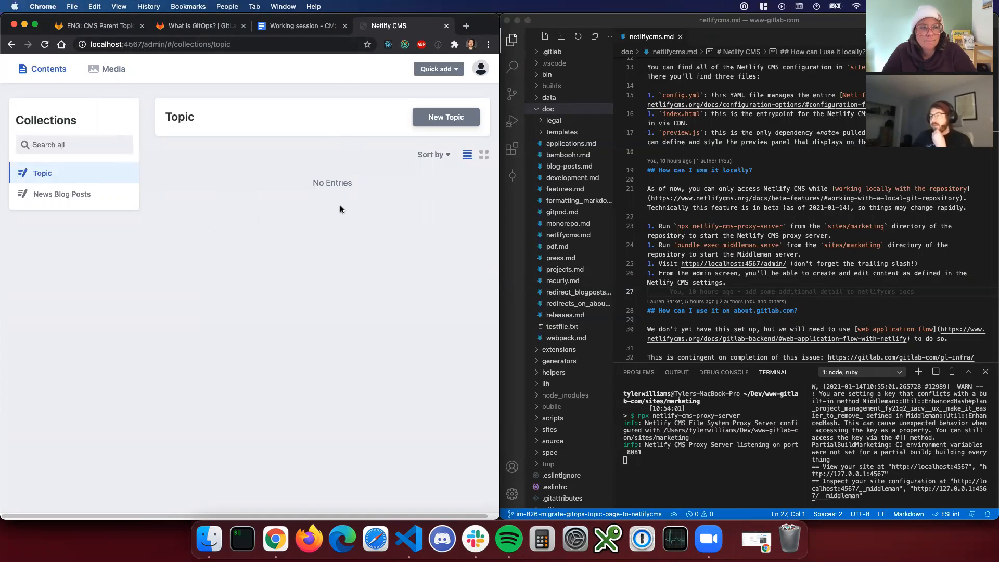
Check the topic folder under data in the project files for existing topic YAML files.
{"action": "left_click", "coordinate": [550, 103]}
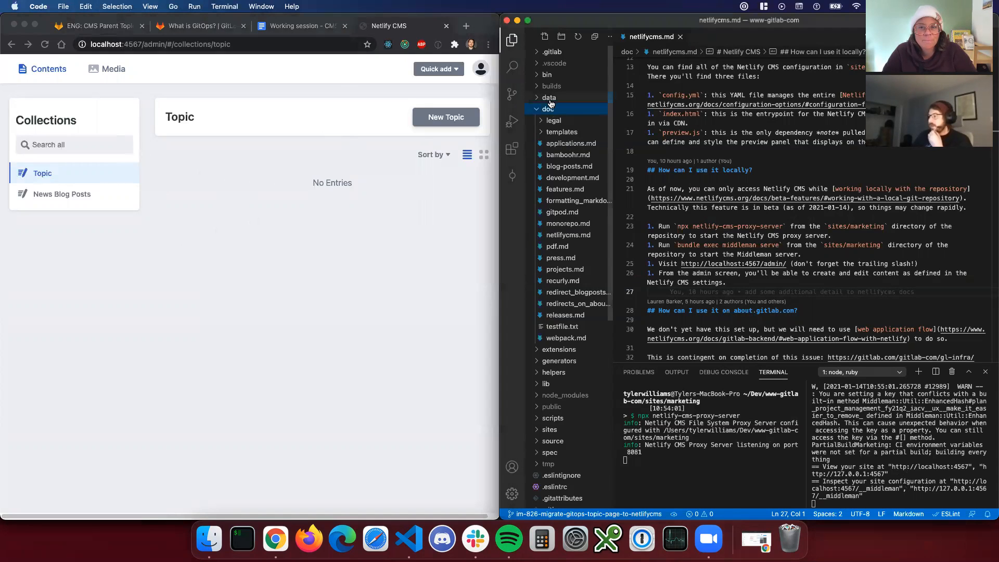
{"action": "left_click", "coordinate": [550, 100]}
{"action": "left_click", "coordinate": [587, 235]}
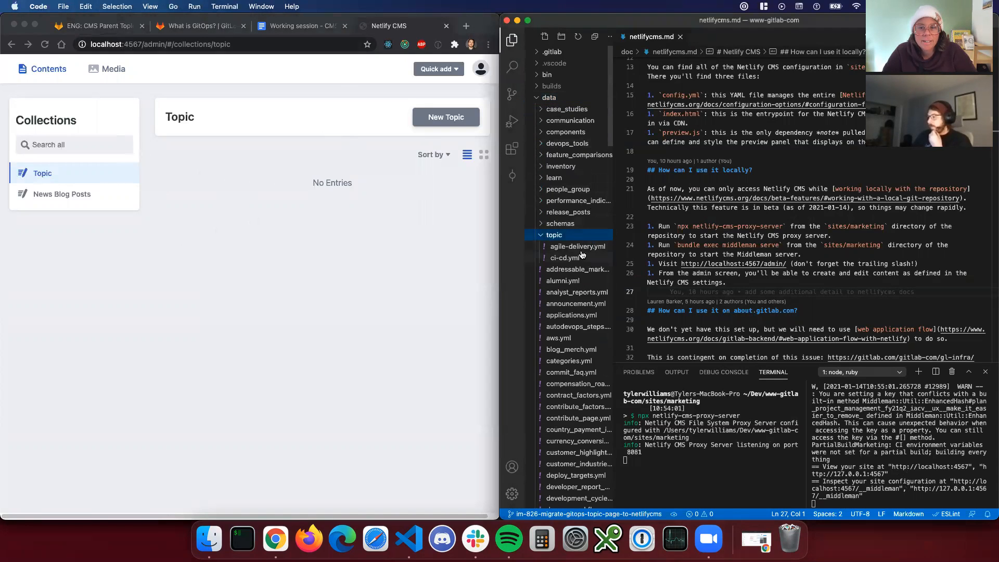
{"action": "left_click", "coordinate": [573, 235]}
{"action": "left_click", "coordinate": [235, 246]}
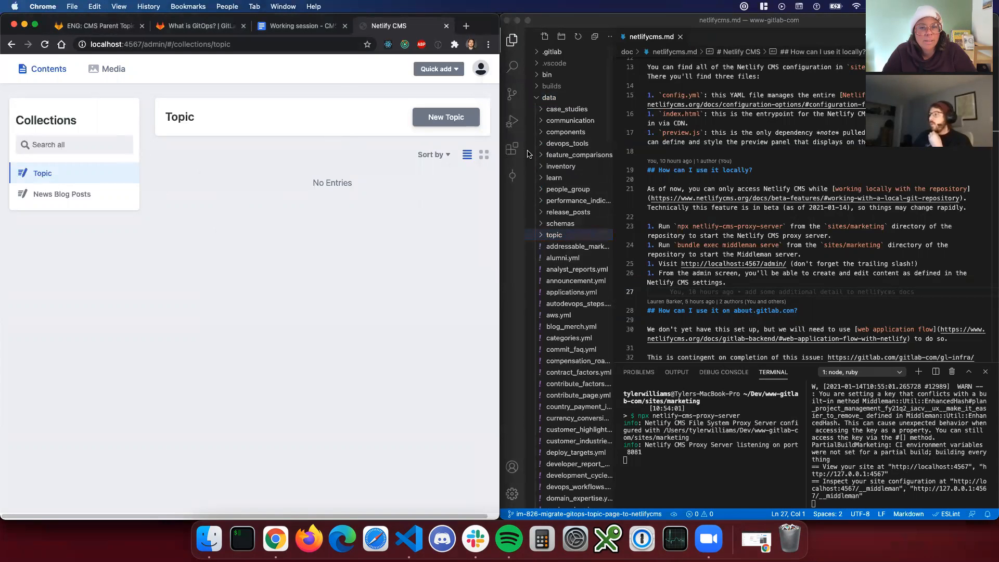
Collapse the data and doc folders and open the CMS configuration file sites/marketing/source/admin/config.yml.
{"action": "left_click", "coordinate": [549, 97]}
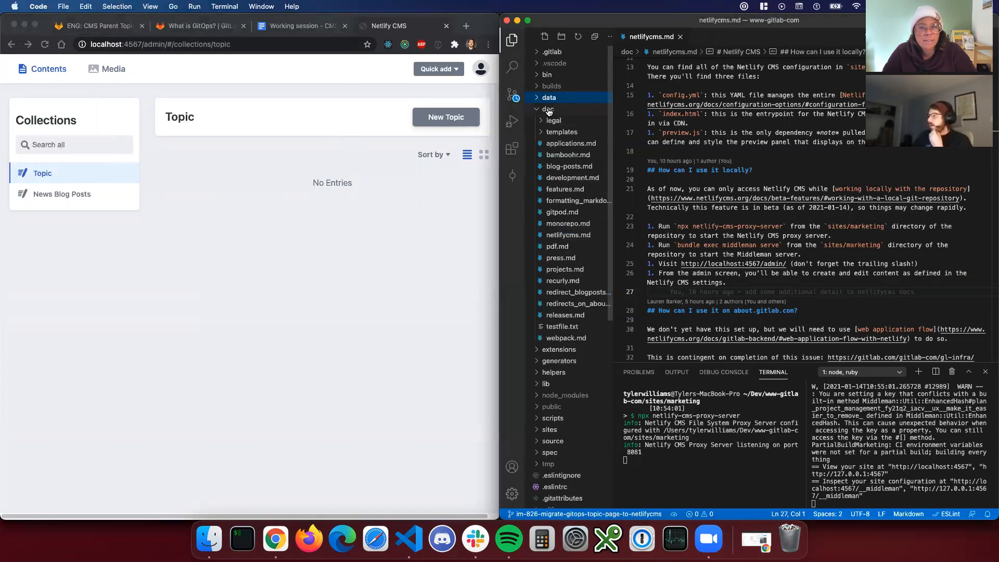
{"action": "left_click", "coordinate": [548, 110]}
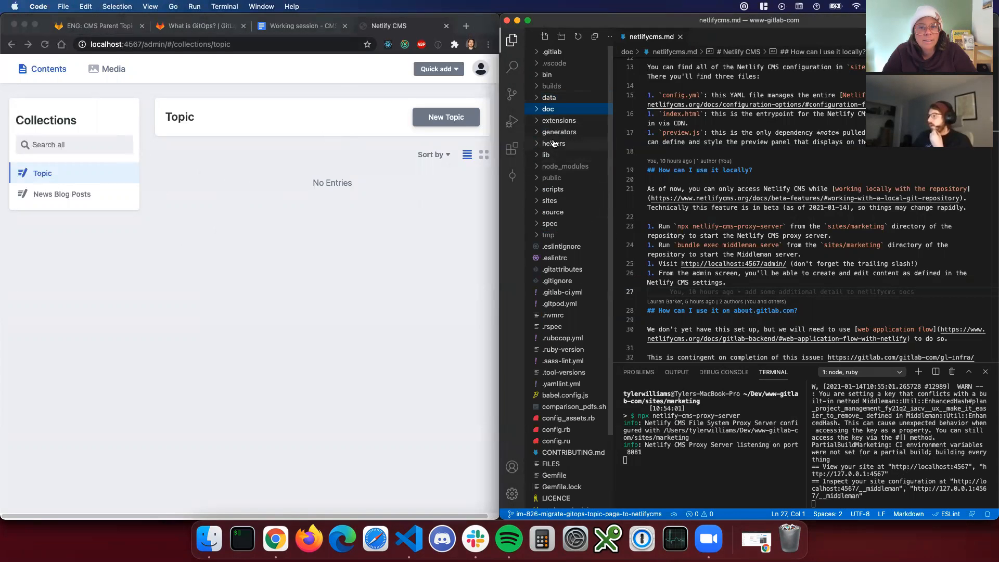
{"action": "left_click", "coordinate": [554, 213]}
{"action": "left_click", "coordinate": [554, 212]}
{"action": "left_click", "coordinate": [551, 201]}
{"action": "left_click", "coordinate": [553, 223]}
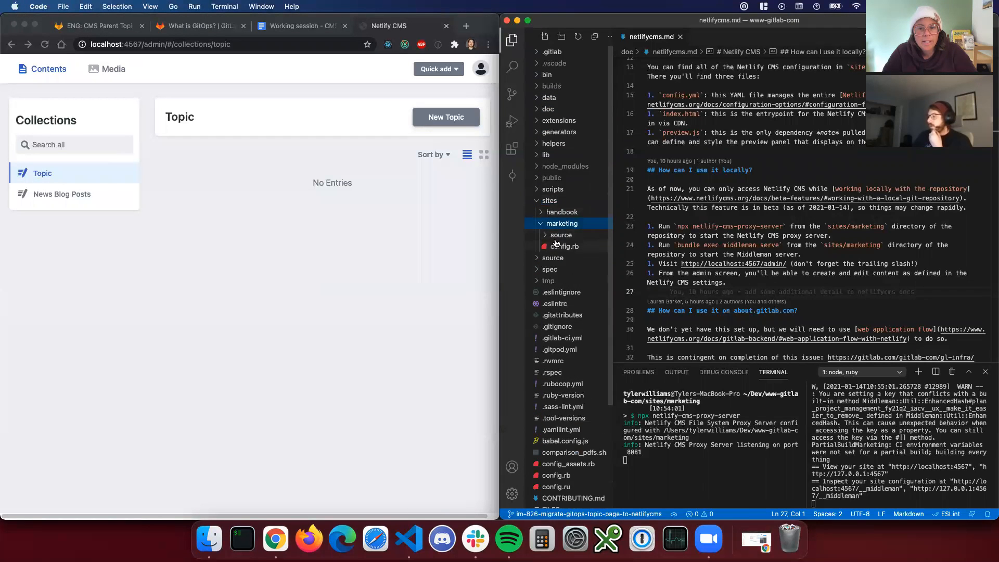
{"action": "left_click", "coordinate": [556, 239]}
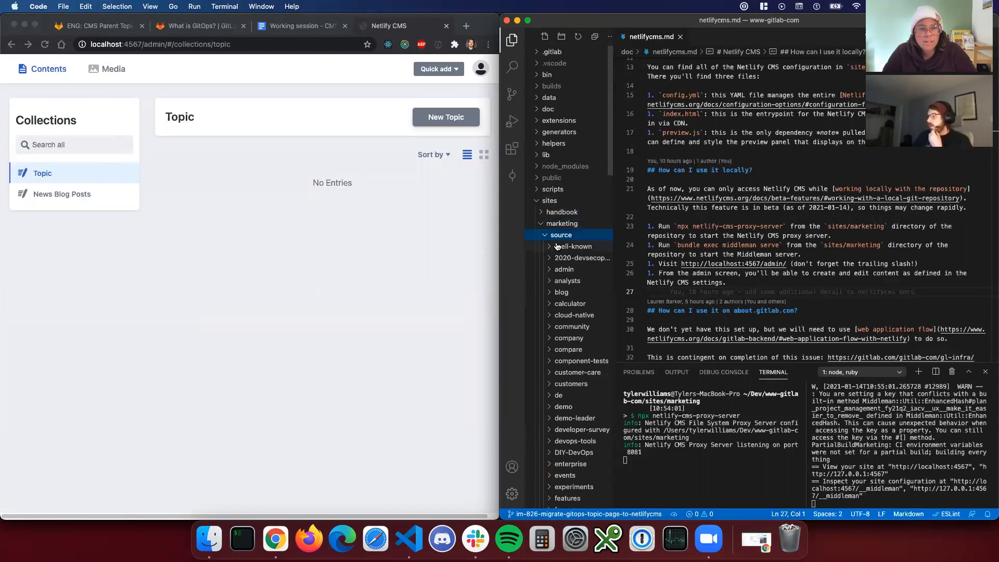
{"action": "scroll", "coordinate": [575, 276], "scroll_direction": "down", "scroll_amount": 3}
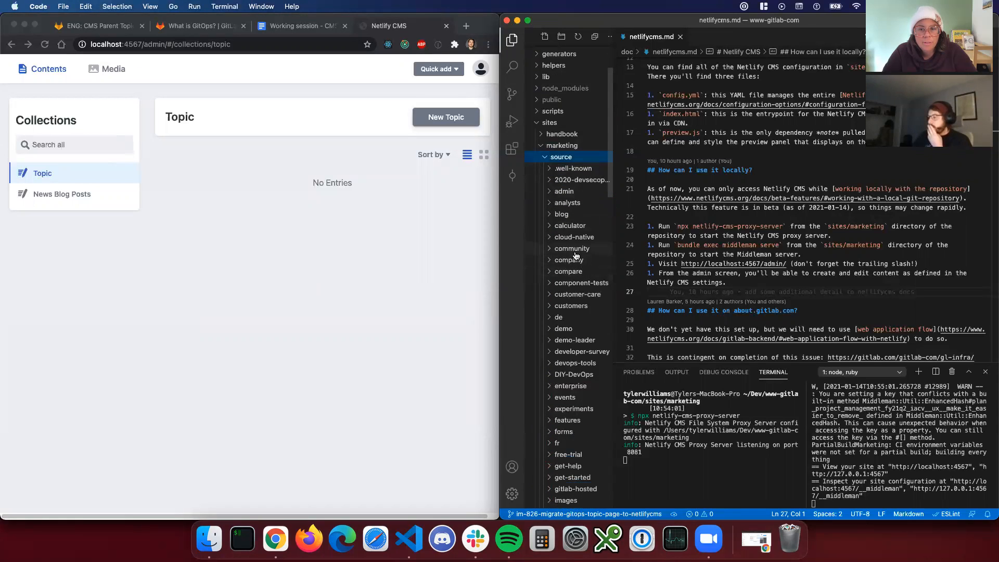
{"action": "scroll", "coordinate": [576, 256], "scroll_direction": "down", "scroll_amount": 1}
{"action": "left_click", "coordinate": [560, 165]}
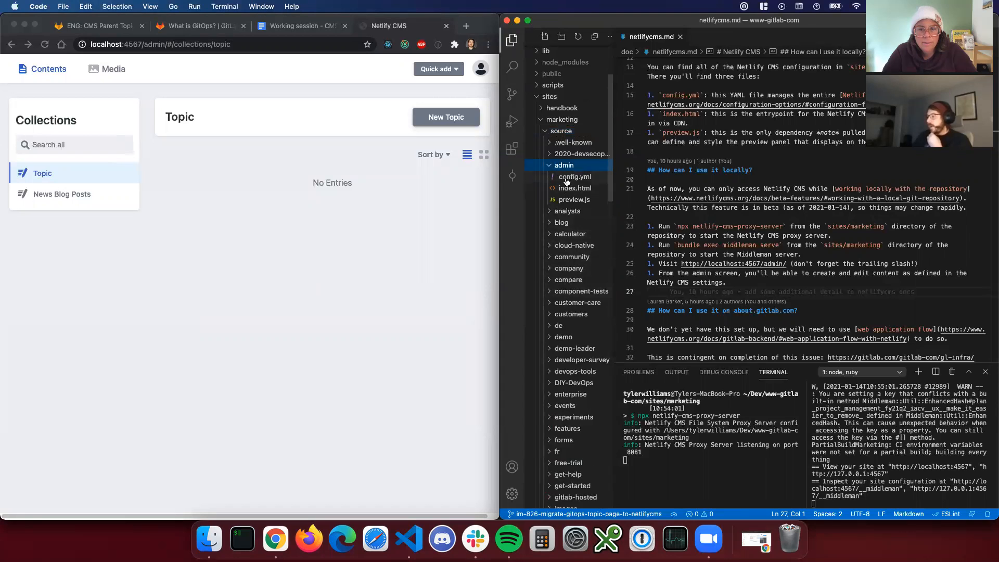
{"action": "left_click", "coordinate": [568, 177]}
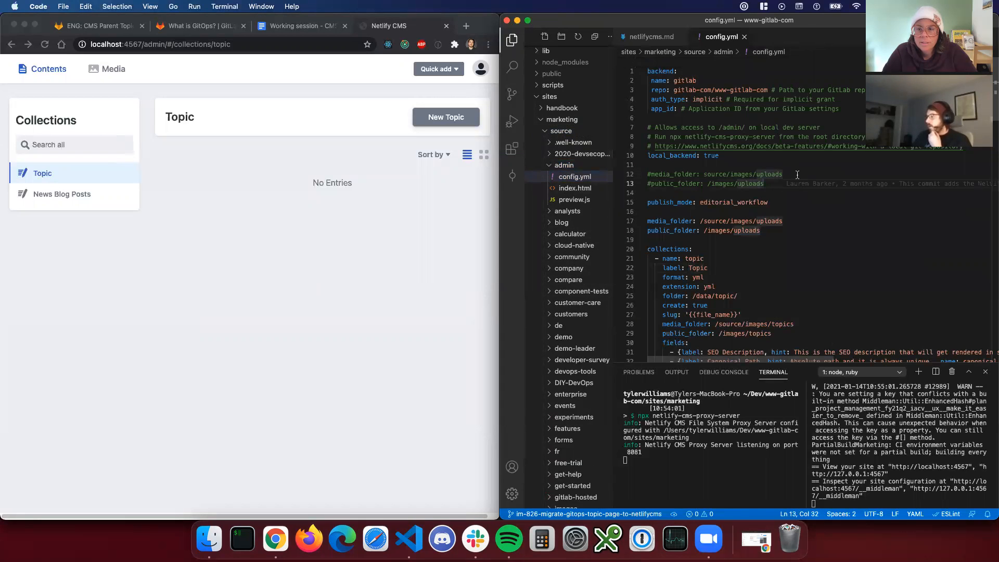
Inspect the topic collection settings in config.yml, especially its folder path.
{"action": "scroll", "coordinate": [804, 192], "scroll_direction": "down", "scroll_amount": 2}
{"action": "left_click", "coordinate": [798, 207]}
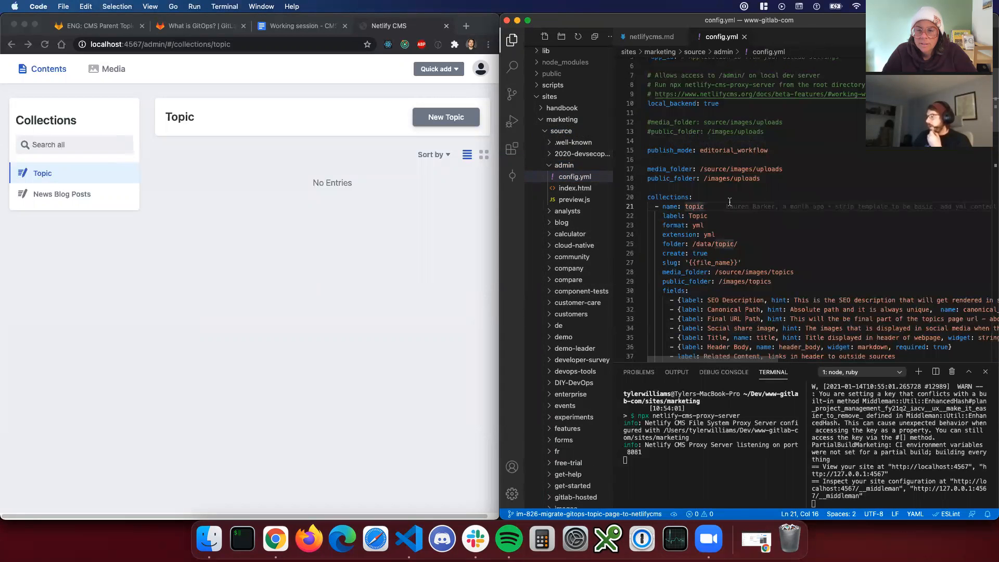
{"action": "left_click", "coordinate": [715, 244]}
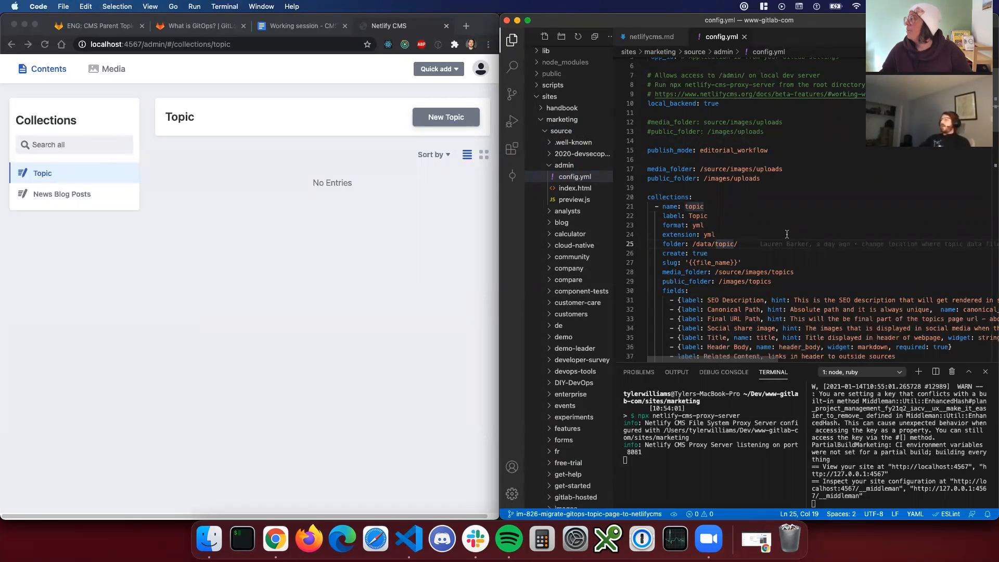
Stop the Netlify CMS proxy server and check the config.yml comment about which directory to run it from.
{"action": "key", "text": "ctrl+c"}
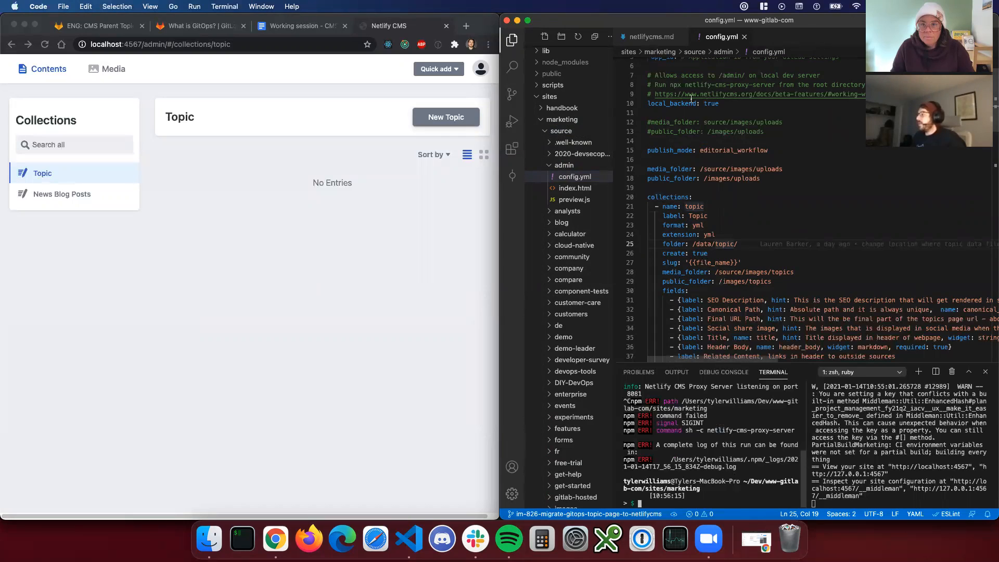
{"action": "scroll", "coordinate": [685, 84], "scroll_direction": "up", "scroll_amount": 2}
{"action": "left_click", "coordinate": [674, 137]}
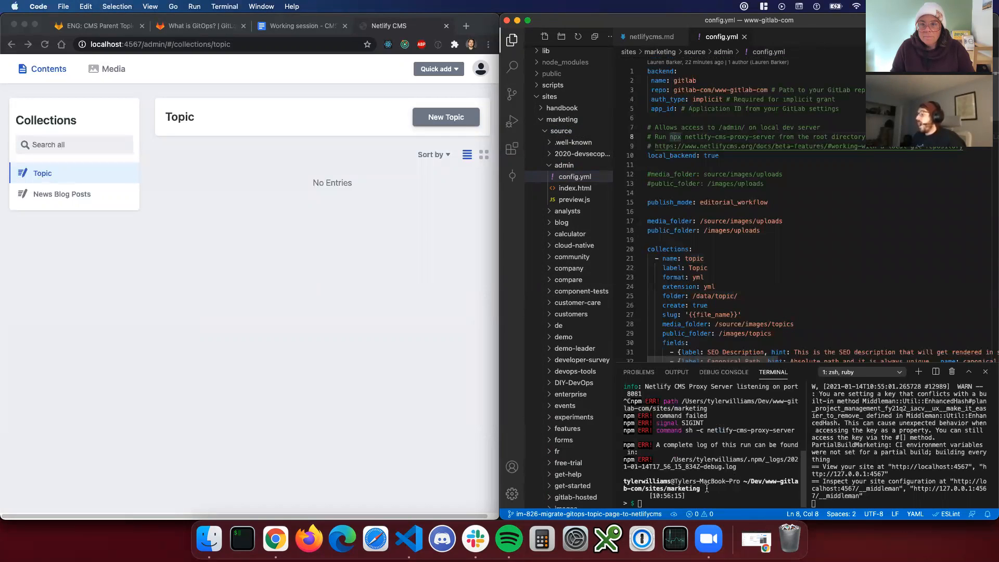
{"action": "left_click_drag", "start_coordinate": [655, 138], "coordinate": [694, 135]}
{"action": "left_click", "coordinate": [674, 137]}
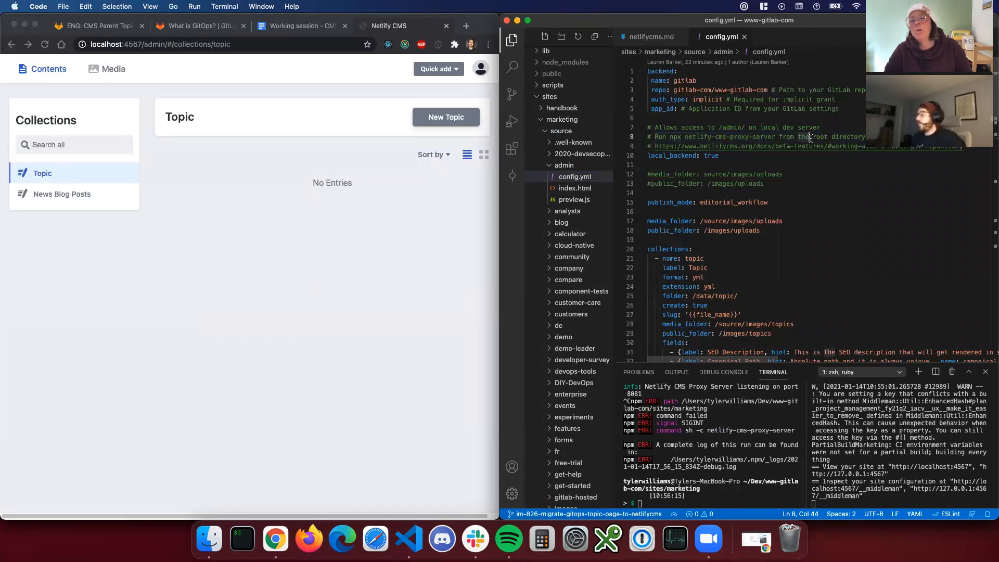
{"action": "left_click_drag", "start_coordinate": [813, 137], "coordinate": [961, 137]}
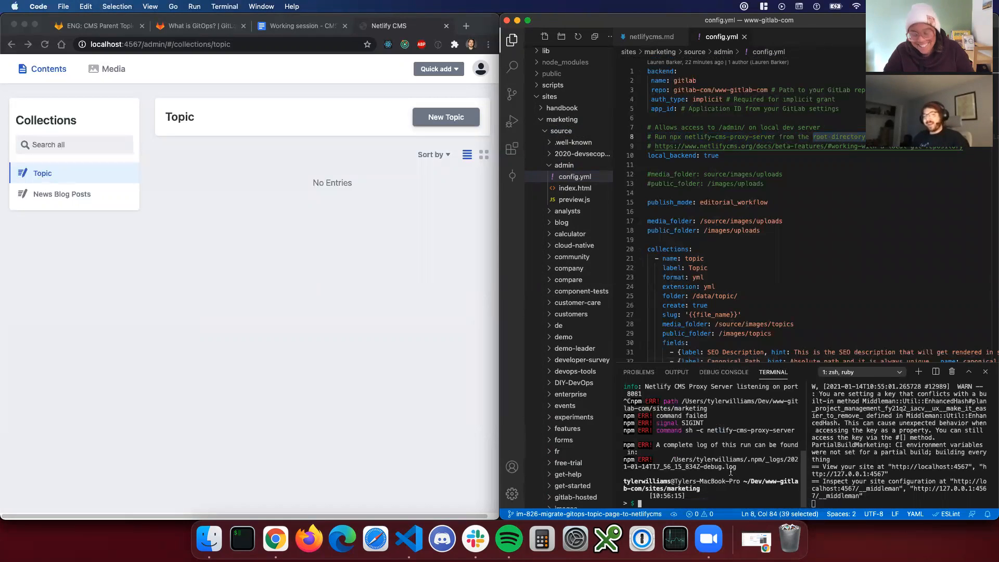
Move the first terminal session up to the repository root with cd ../..
{"action": "left_click", "coordinate": [658, 503]}
{"action": "type", "text": "cd "}
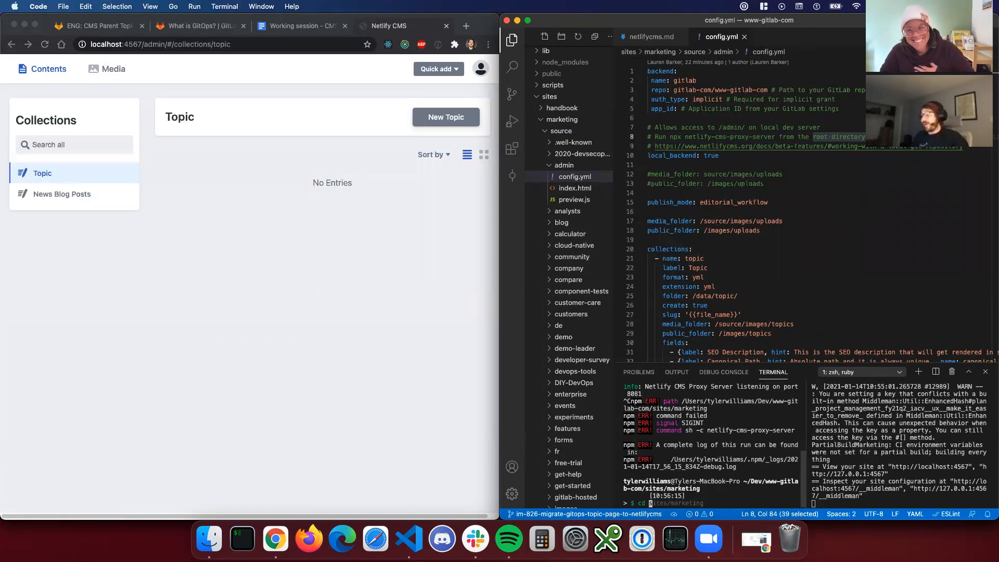
{"action": "type", "text": "../../."}
{"action": "key", "text": "Return"}
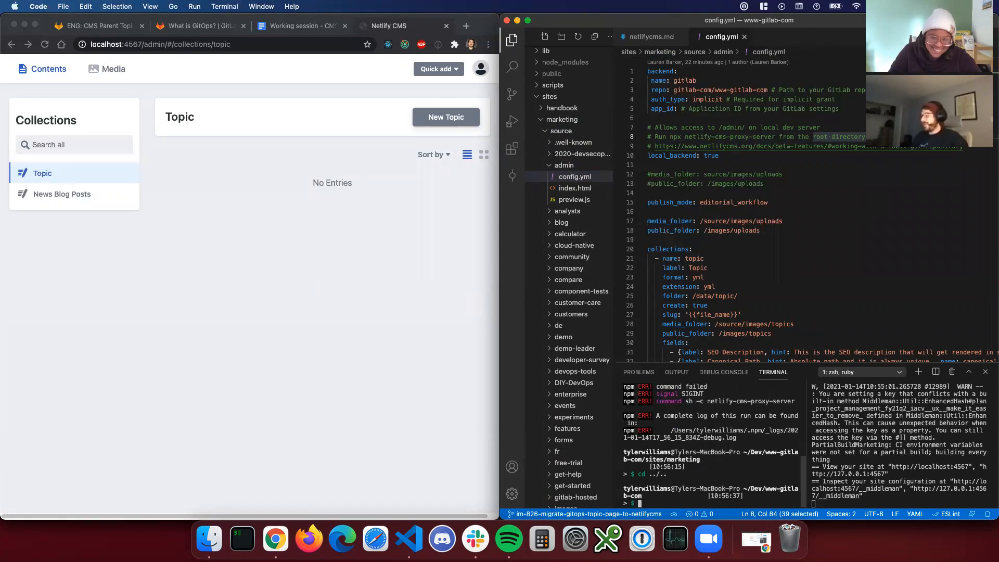
{"action": "left_click", "coordinate": [761, 230]}
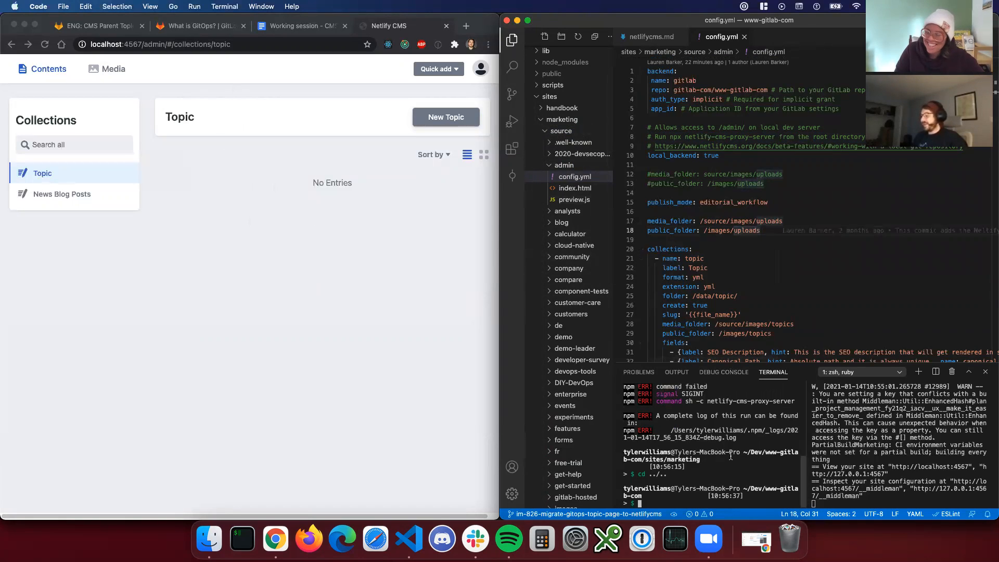
Clear the first terminal session and start the proxy from the repository root with npx netlify-cms-proxy-server.
{"action": "key", "text": "ctrl+l"}
{"action": "type", "text": "npx"}
{"action": "key", "text": "Right"}
{"action": "key", "text": "Return"}
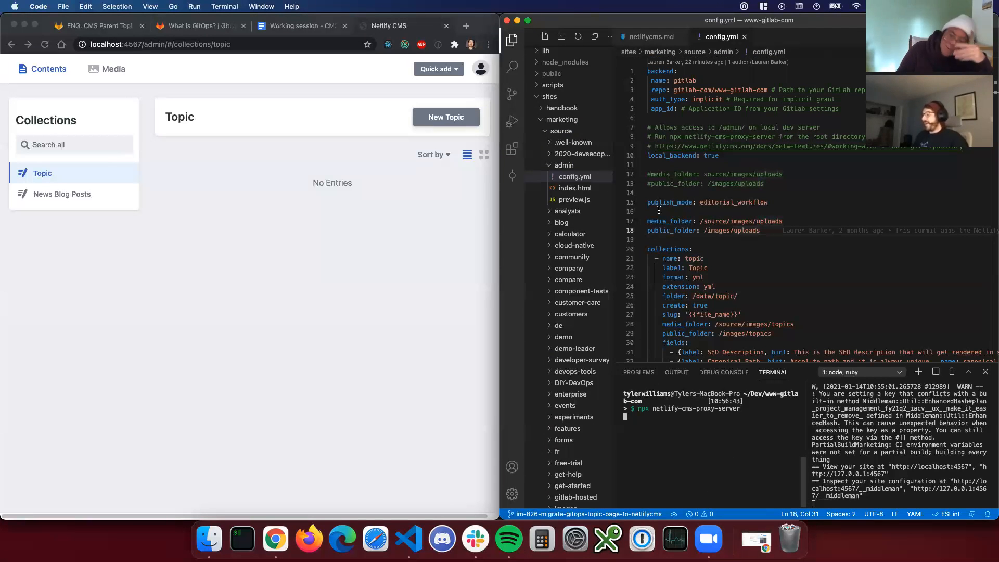
Return to the browser and reload the Topic collection page of the local Netlify CMS.
{"action": "left_click", "coordinate": [724, 205]}
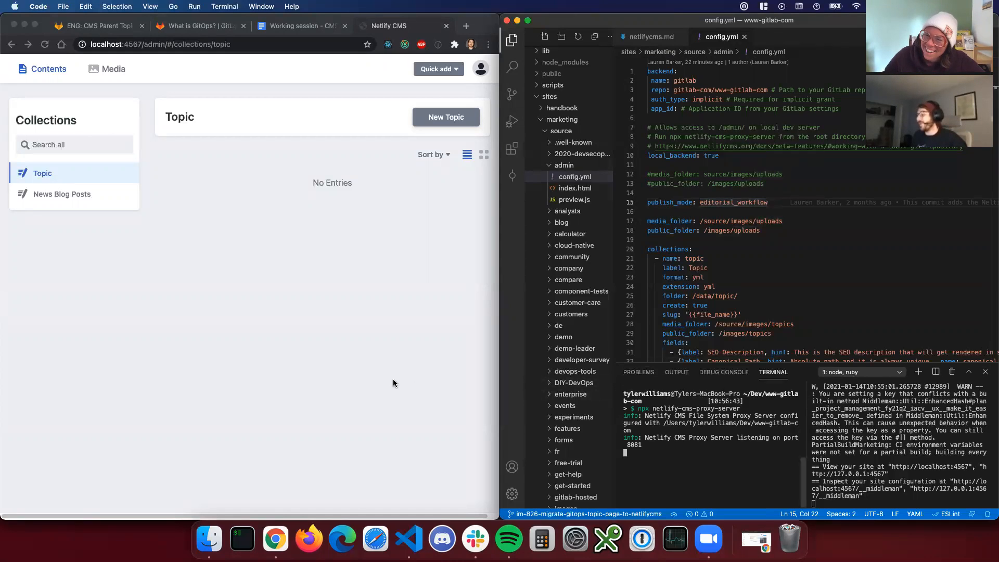
{"action": "left_click", "coordinate": [247, 360]}
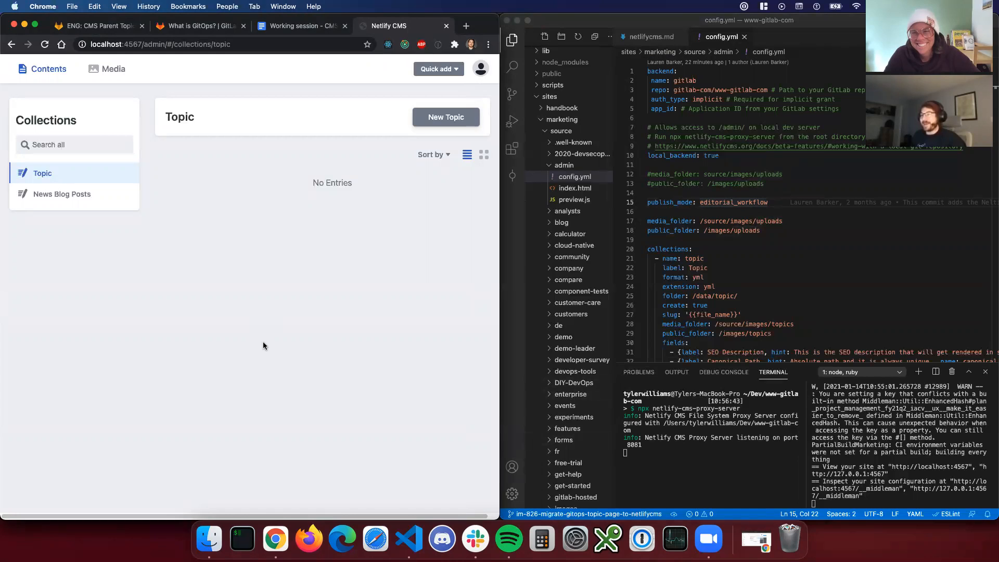
{"action": "key", "text": "super+r"}
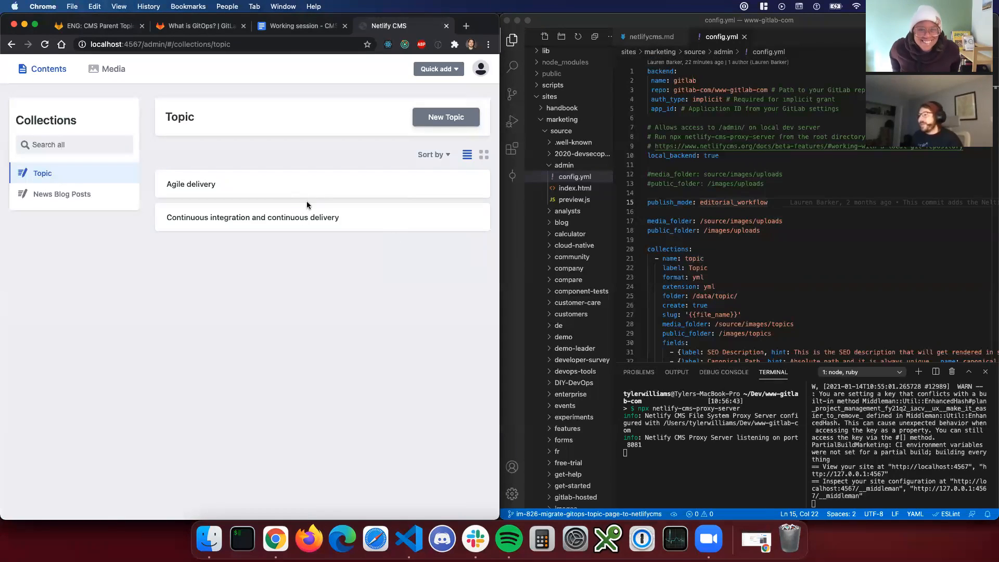
Add a bullet to the working session document: "TW: update docs to be extremely clear about where to run netlify command from - perhaps a yarn script?".
{"action": "left_click", "coordinate": [289, 25]}
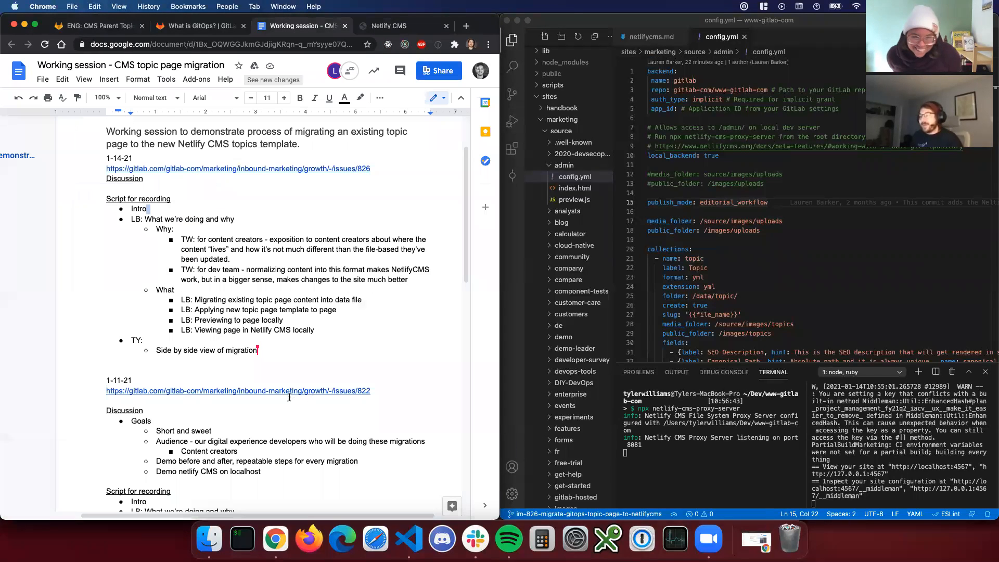
{"action": "left_click", "coordinate": [296, 347]}
{"action": "key", "text": "Return"}
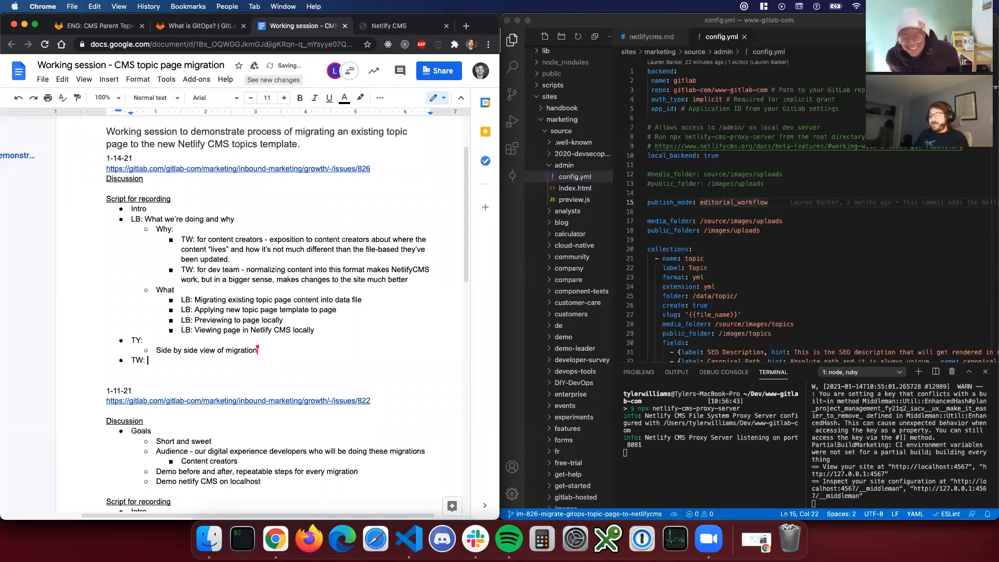
{"action": "type", "text": "TW: update docs"}
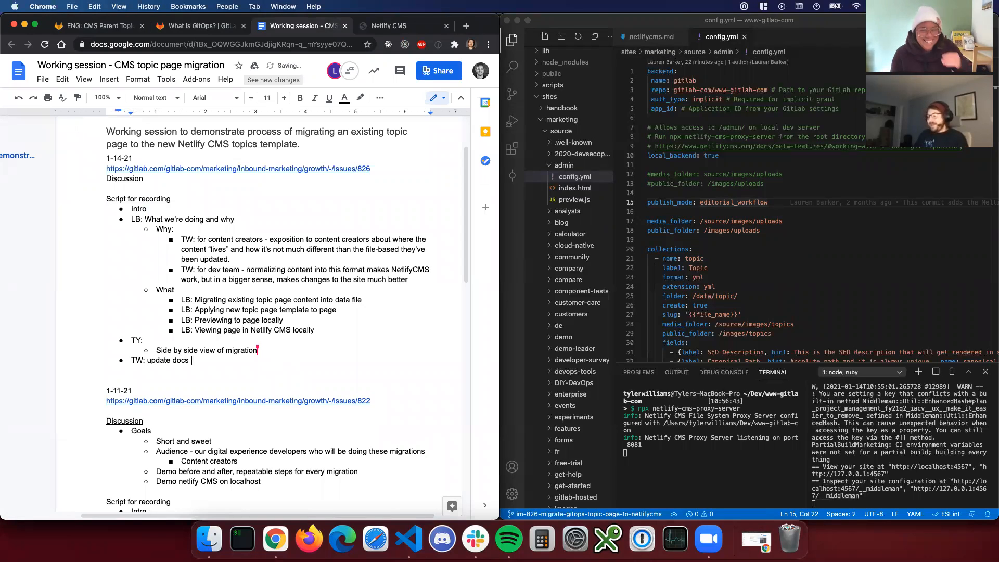
{"action": "type", "text": " to be extremely clear about where to run"}
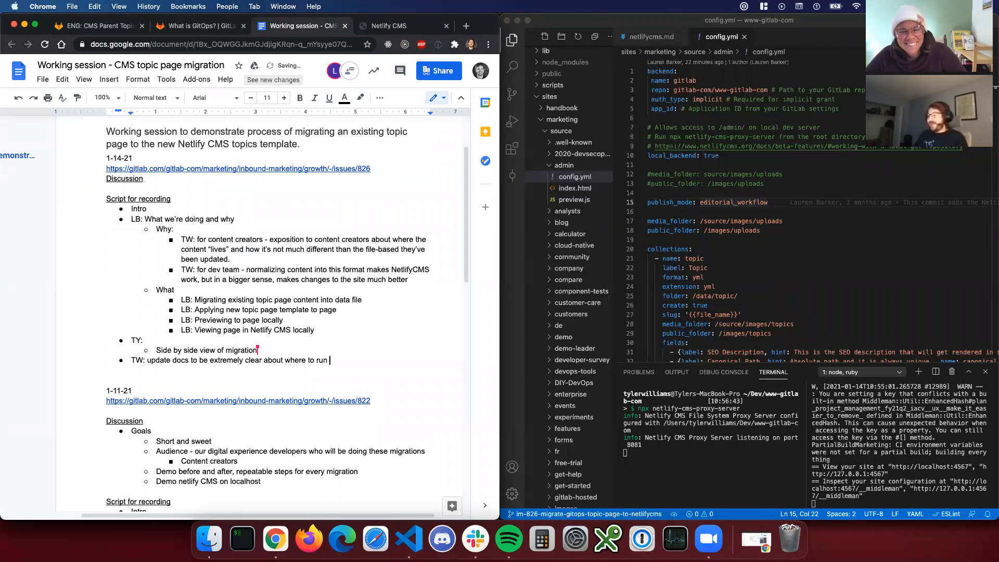
{"action": "type", "text": " netlify command from"}
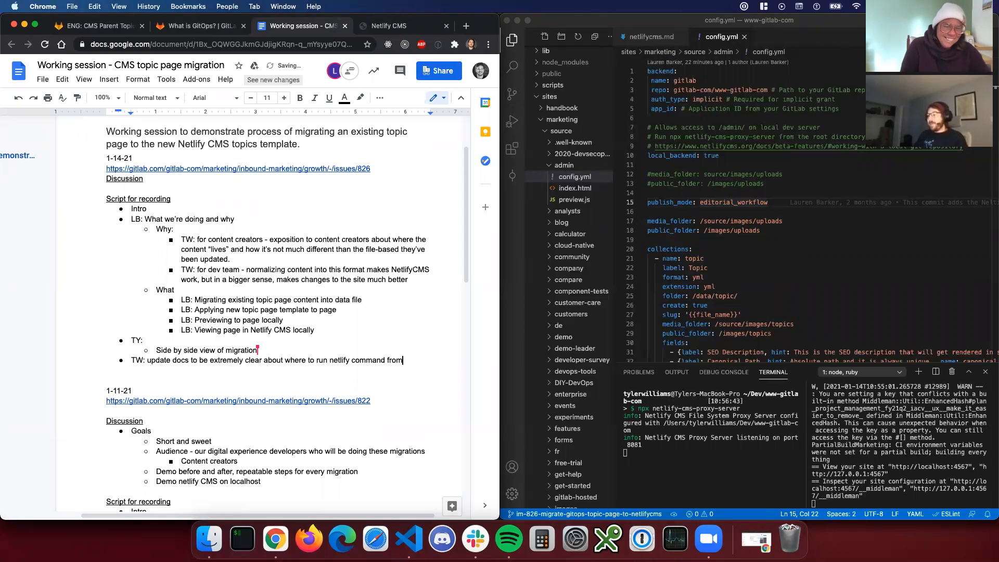
{"action": "type", "text": " - per"}
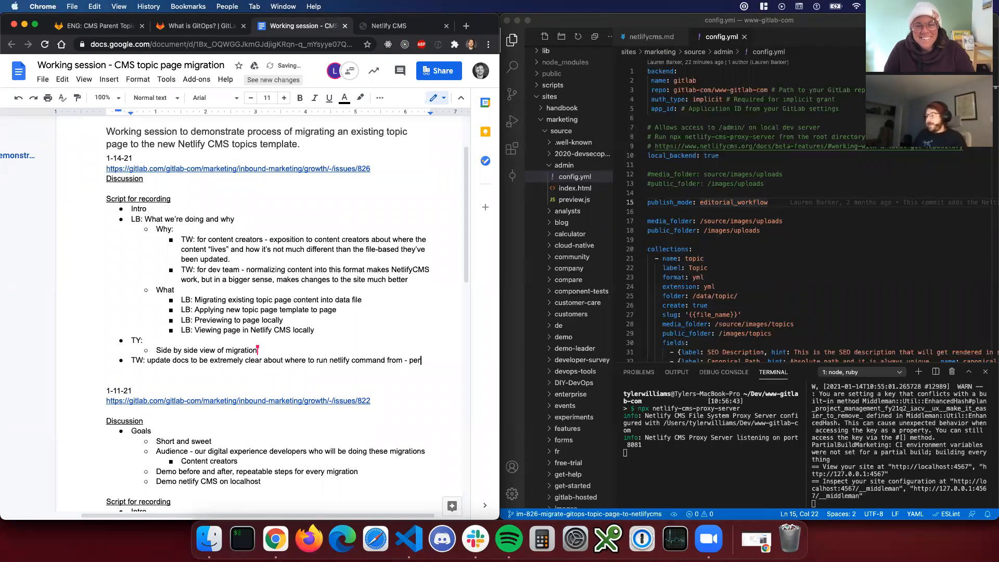
{"action": "type", "text": "haps a yarn script?"}
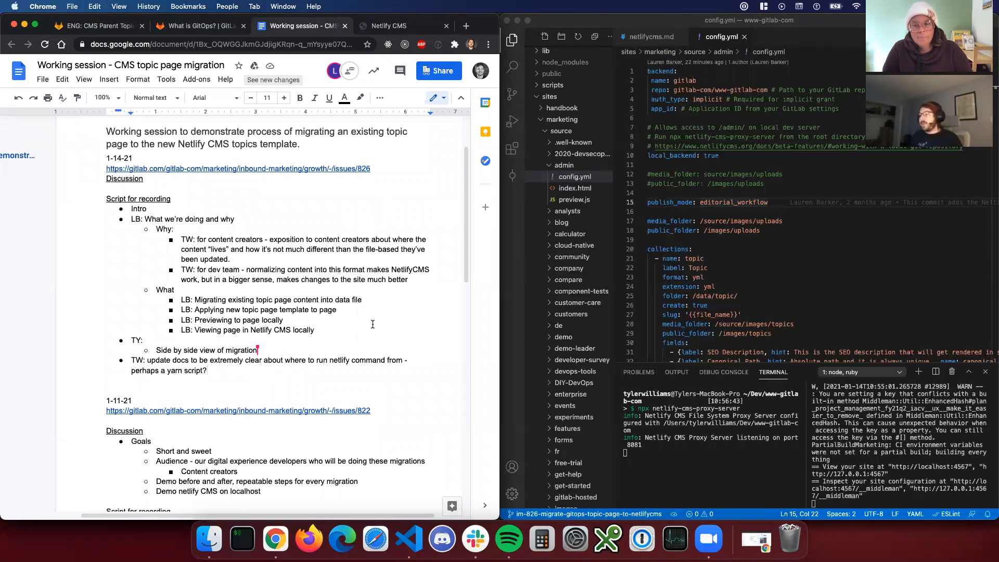
Return to the local Netlify CMS and start a new entry in the Topic collection.
{"action": "left_click", "coordinate": [827, 229]}
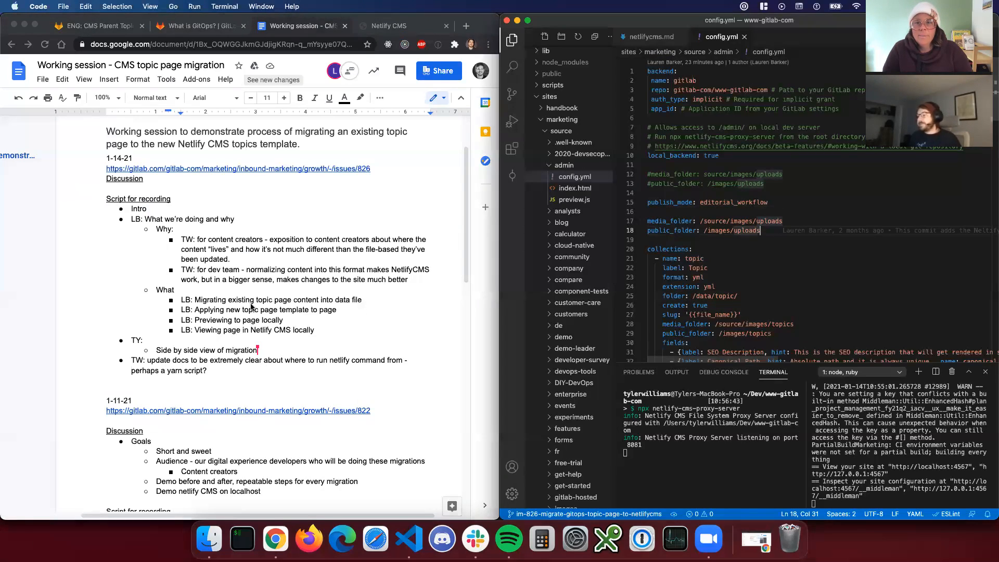
{"action": "left_click", "coordinate": [217, 367]}
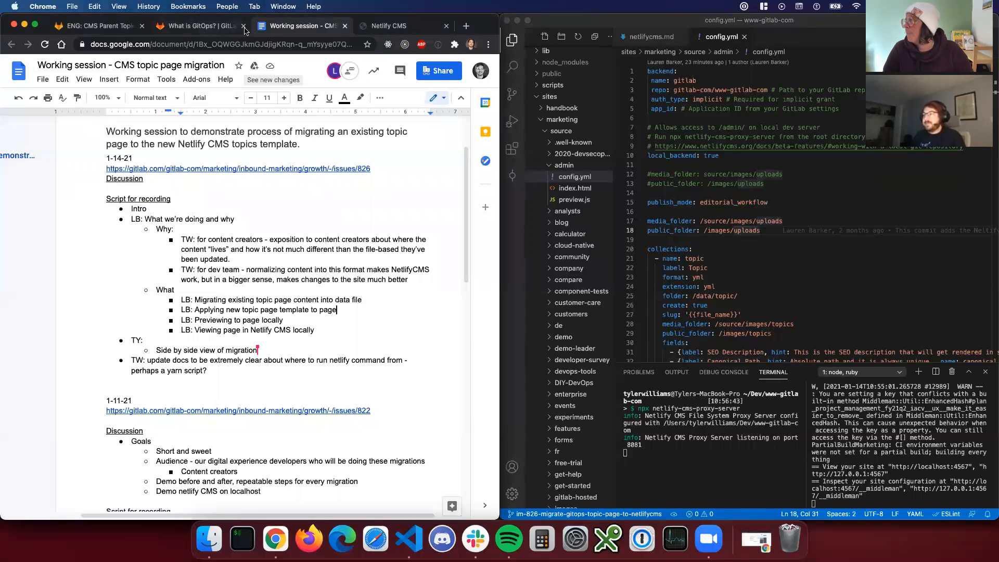
{"action": "left_click", "coordinate": [374, 29]}
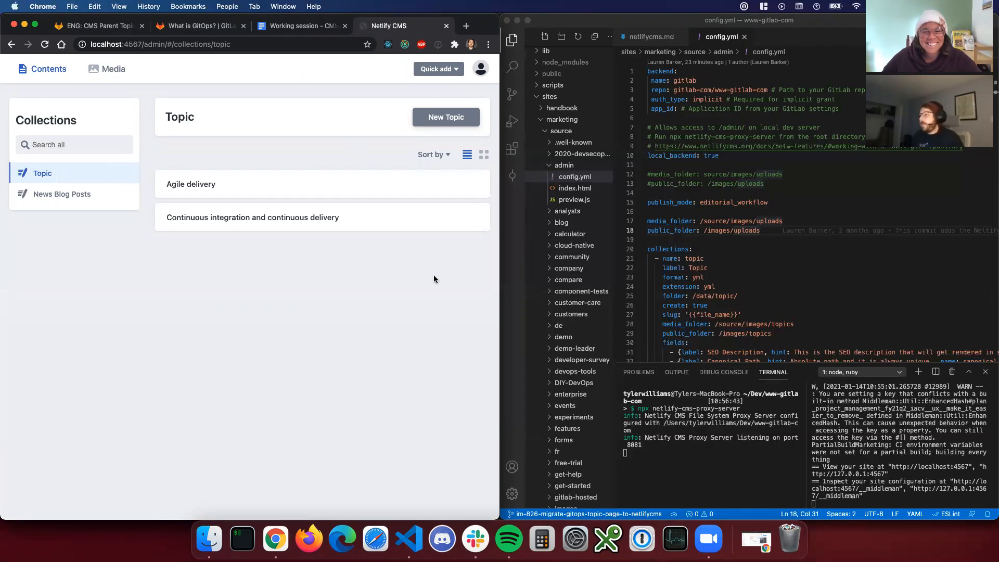
{"action": "left_click", "coordinate": [784, 295]}
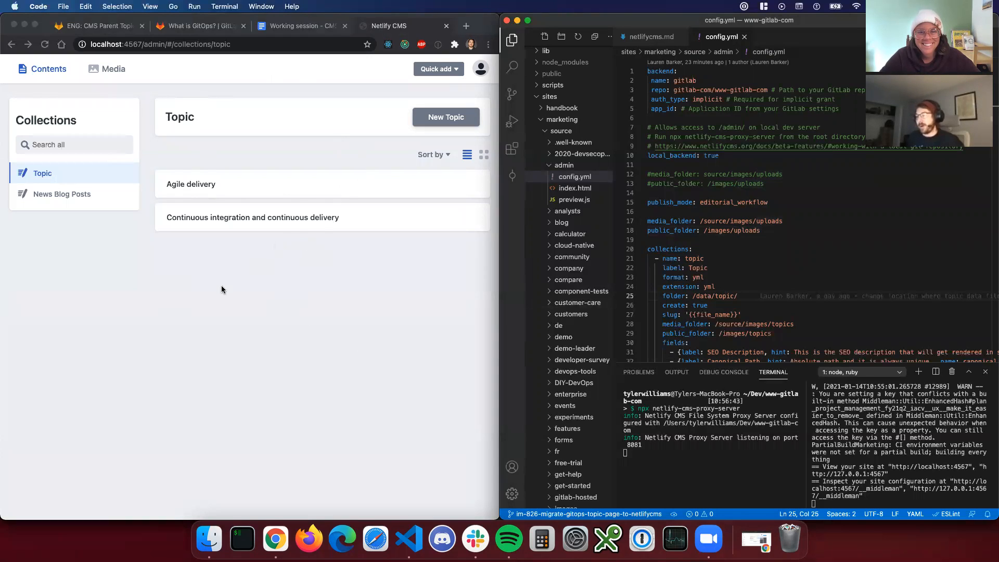
{"action": "left_click", "coordinate": [278, 253]}
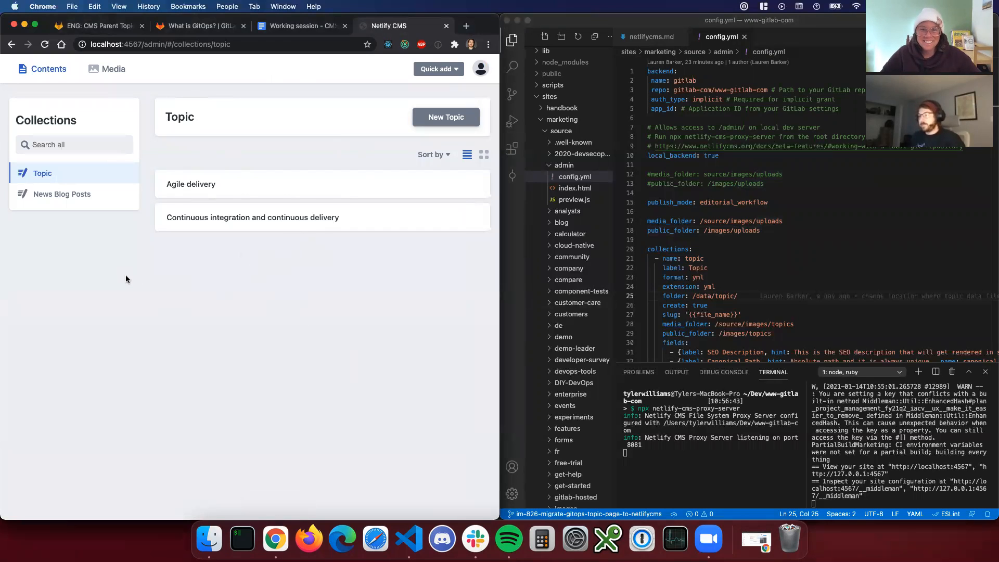
{"action": "left_click", "coordinate": [455, 117]}
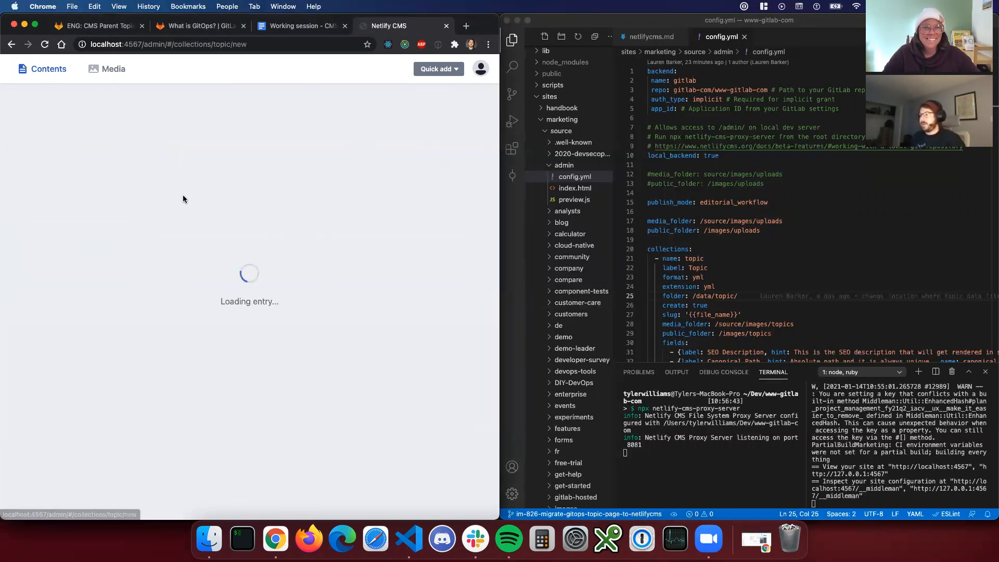
In VS Code, collapse the admin folder and close config.yml.
{"action": "left_click", "coordinate": [822, 215]}
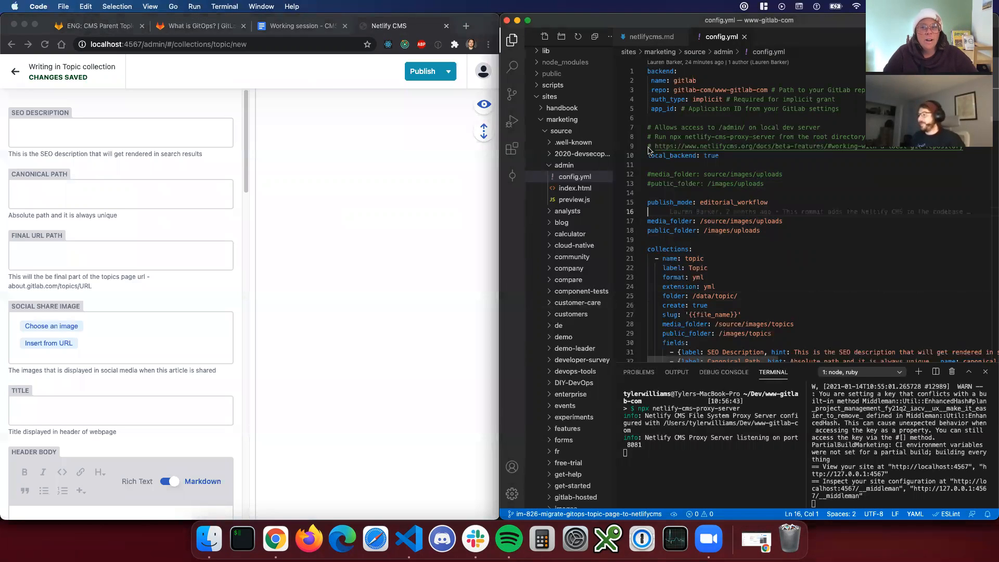
{"action": "left_click", "coordinate": [568, 165]}
{"action": "left_click", "coordinate": [747, 37]}
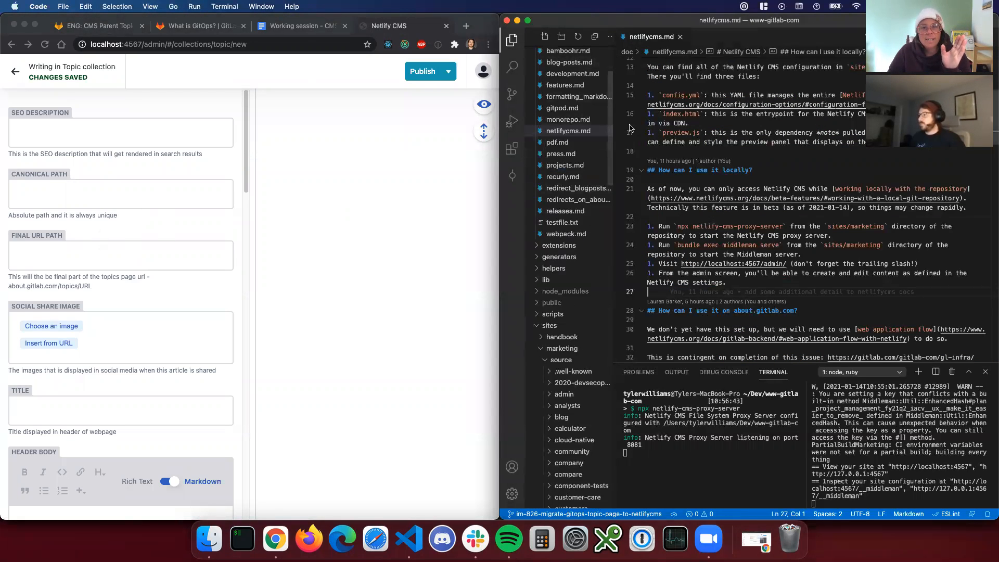
Open a new Chrome window and fit it to the half of the screen beside the Netlify CMS window.
{"action": "left_click", "coordinate": [396, 219]}
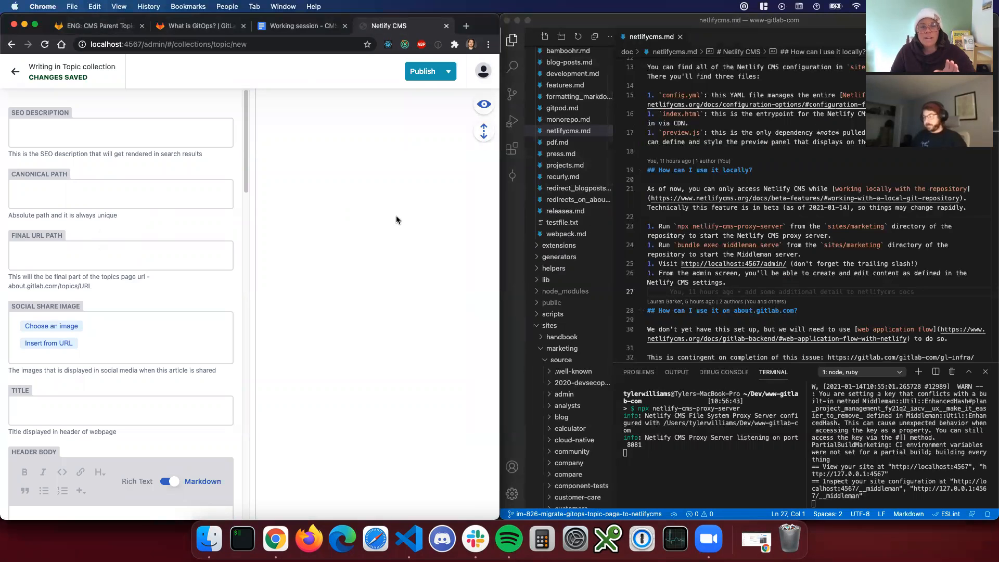
{"action": "key", "text": "super+n"}
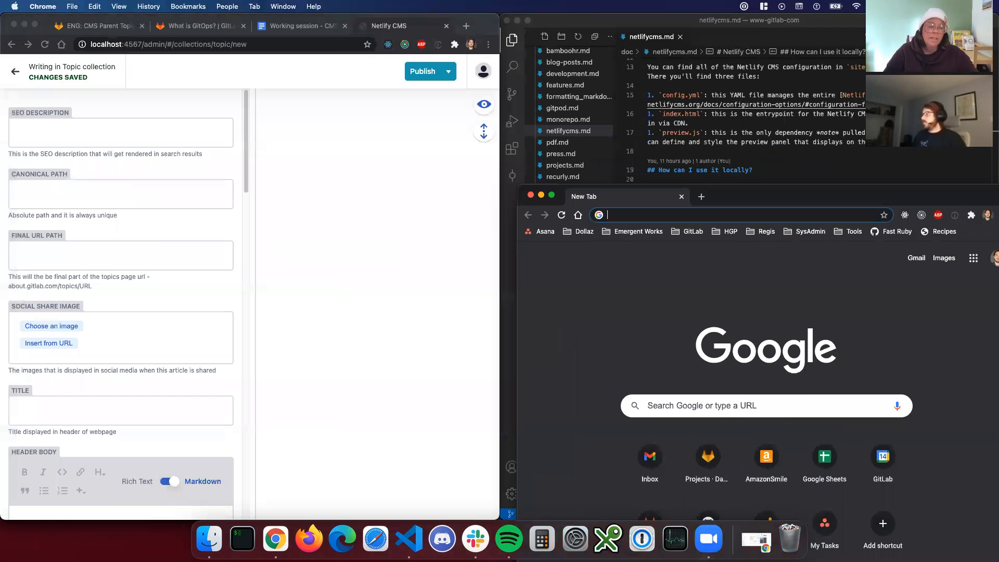
{"action": "left_click_drag", "start_coordinate": [858, 197], "coordinate": [804, 32]}
{"action": "double_click", "coordinate": [804, 32]}
{"action": "key", "text": "ctrl+alt+Right"}
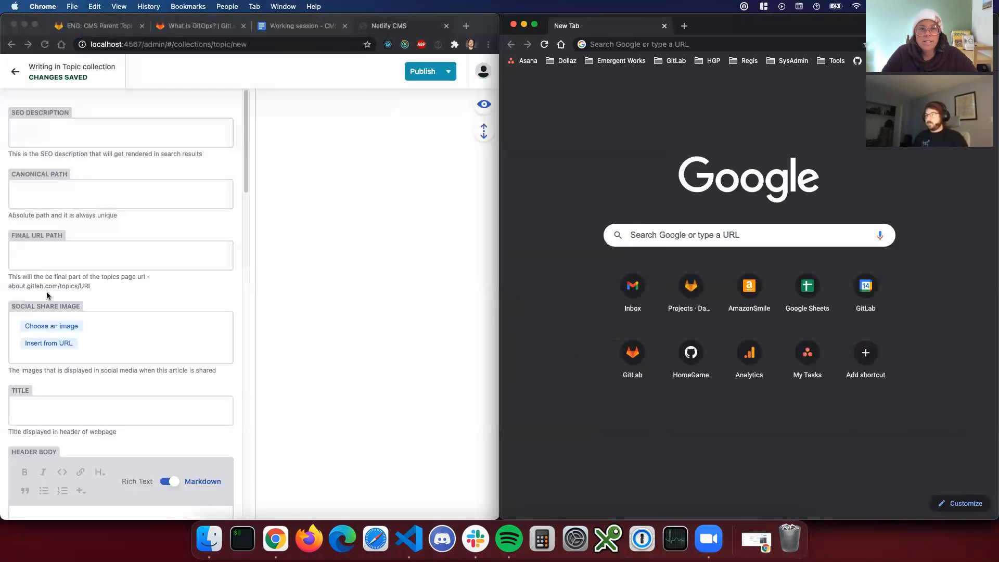
Load the live GitOps topic page, about.gitlab.com/topics/gitops/, in the new browser window.
{"action": "left_click", "coordinate": [694, 45]}
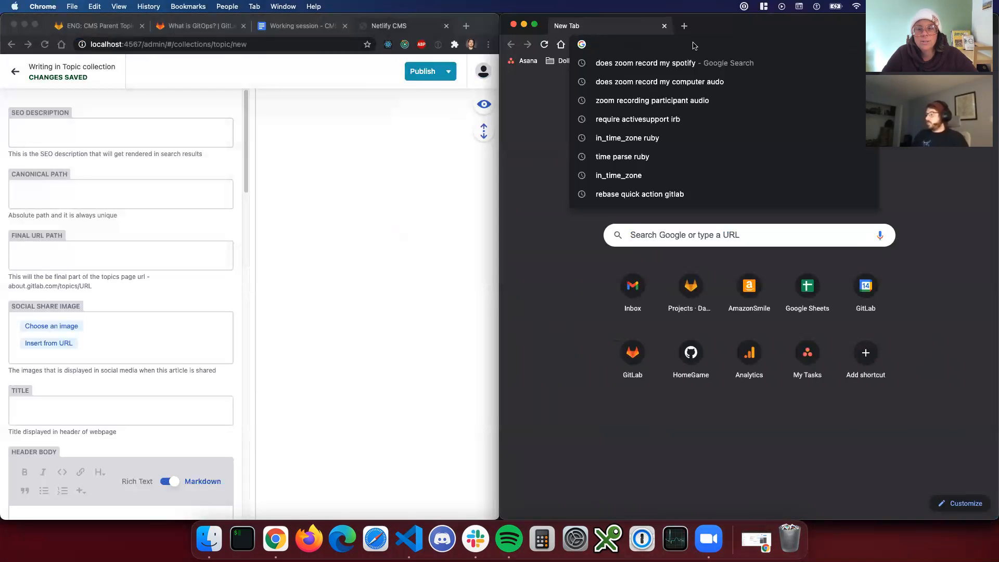
{"action": "type", "text": "ab"}
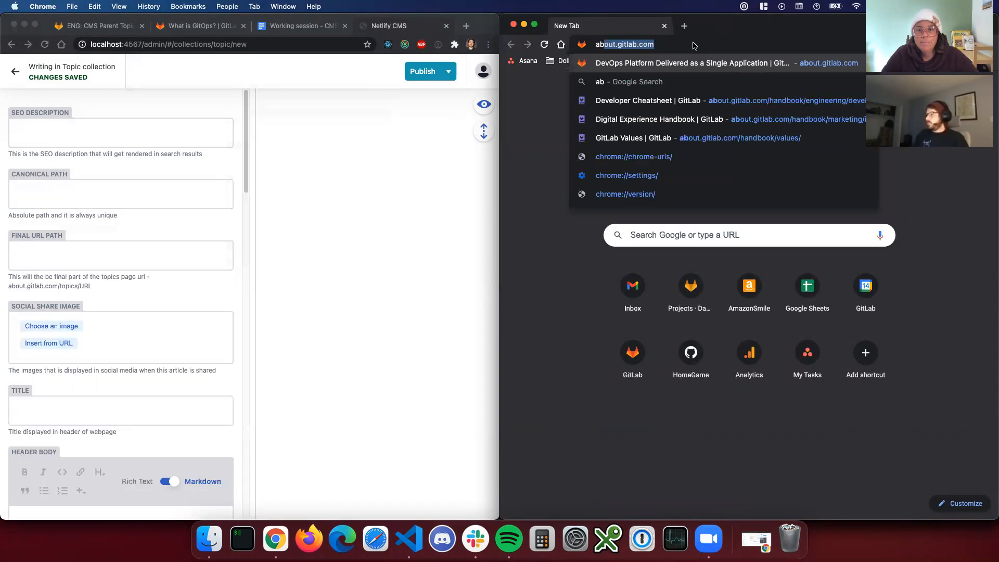
{"action": "type", "text": "out.gitlab.com/topics/"}
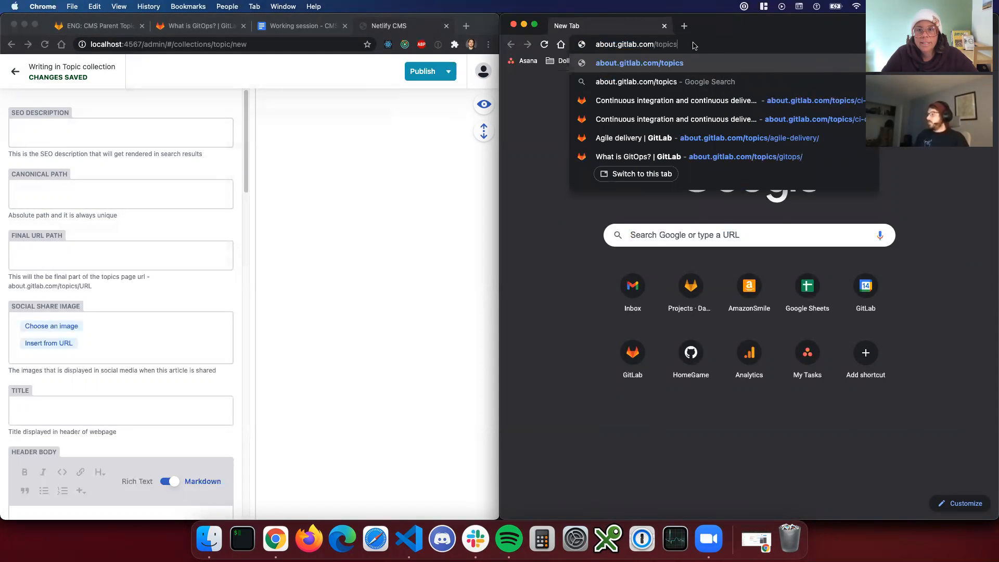
{"action": "key", "text": "Down"}
{"action": "key", "text": "Down"}
{"action": "key", "text": "Down"}
{"action": "key", "text": "Down"}
{"action": "key", "text": "Down"}
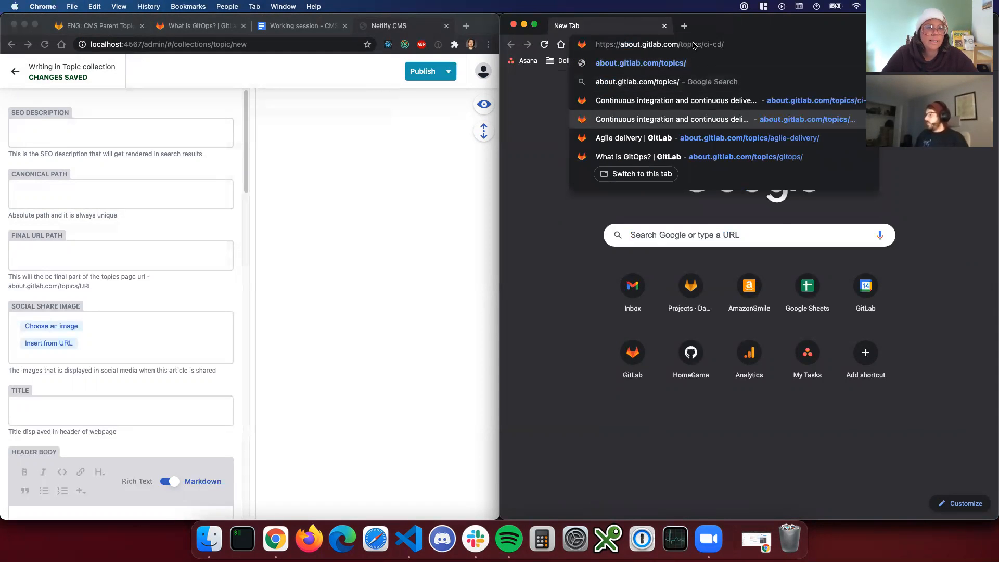
{"action": "key", "text": "Return"}
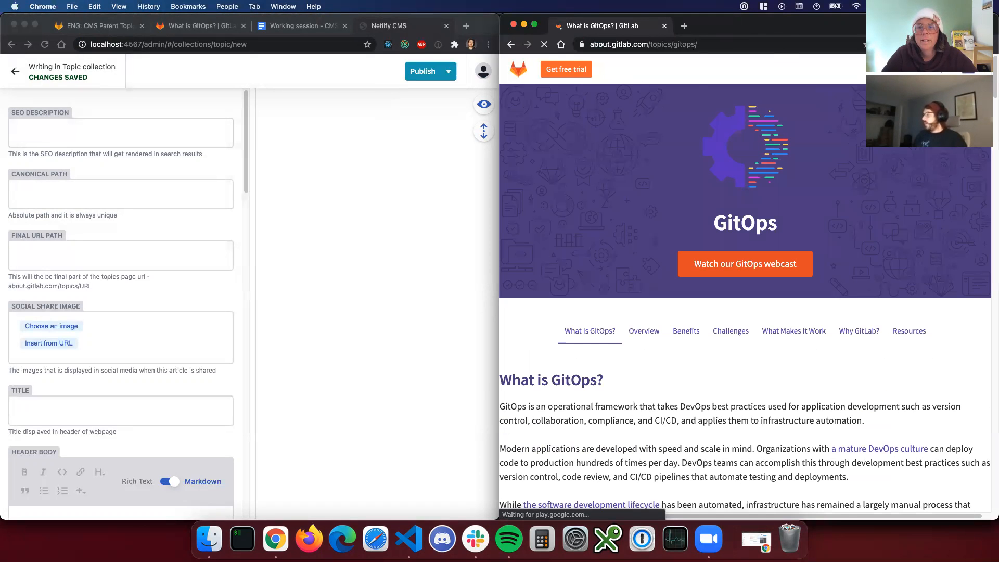
{"action": "left_click", "coordinate": [339, 207]}
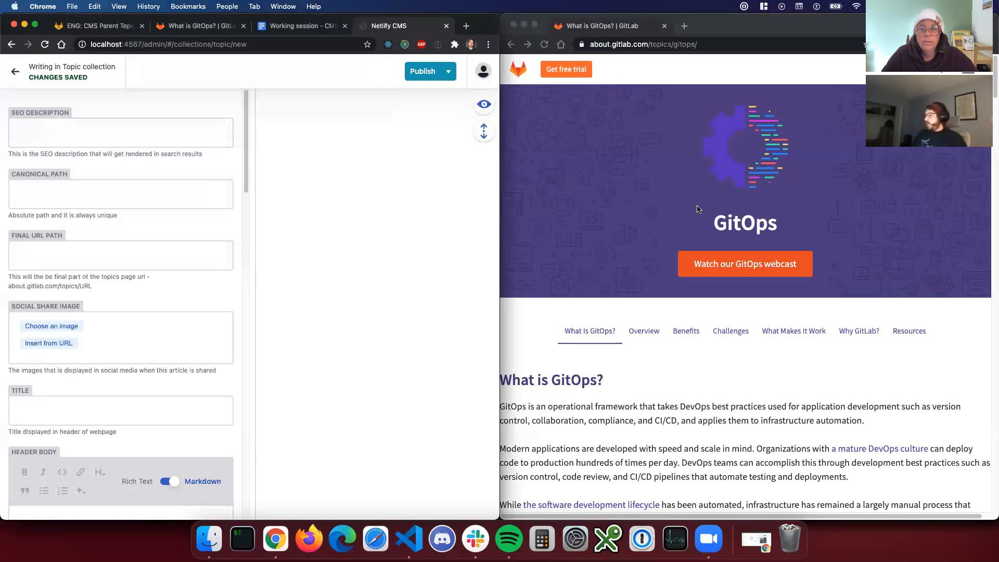
{"action": "left_click", "coordinate": [664, 397]}
{"action": "left_click", "coordinate": [383, 314]}
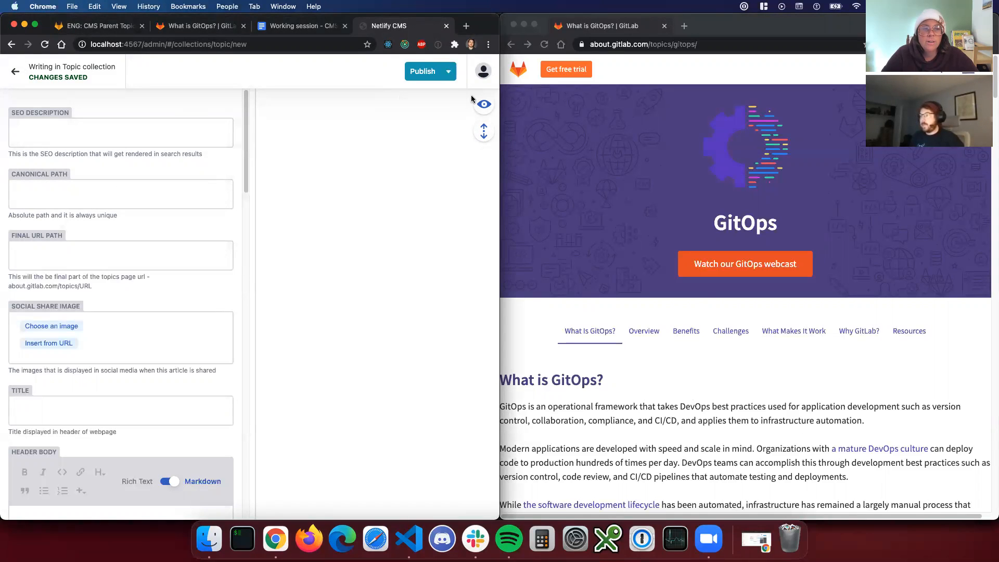
{"action": "left_click", "coordinate": [151, 129]}
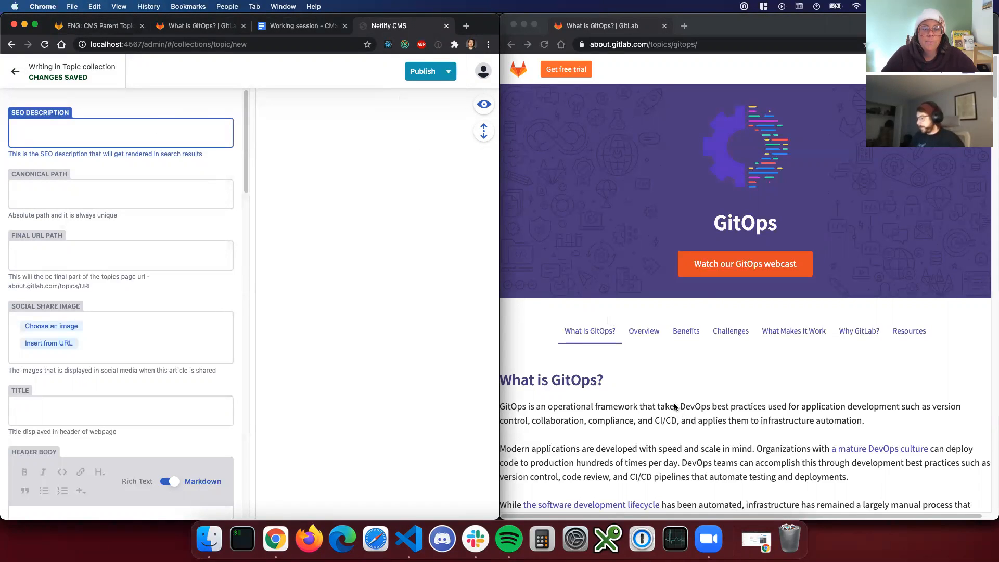
{"action": "scroll", "coordinate": [671, 382], "scroll_direction": "down", "scroll_amount": 1}
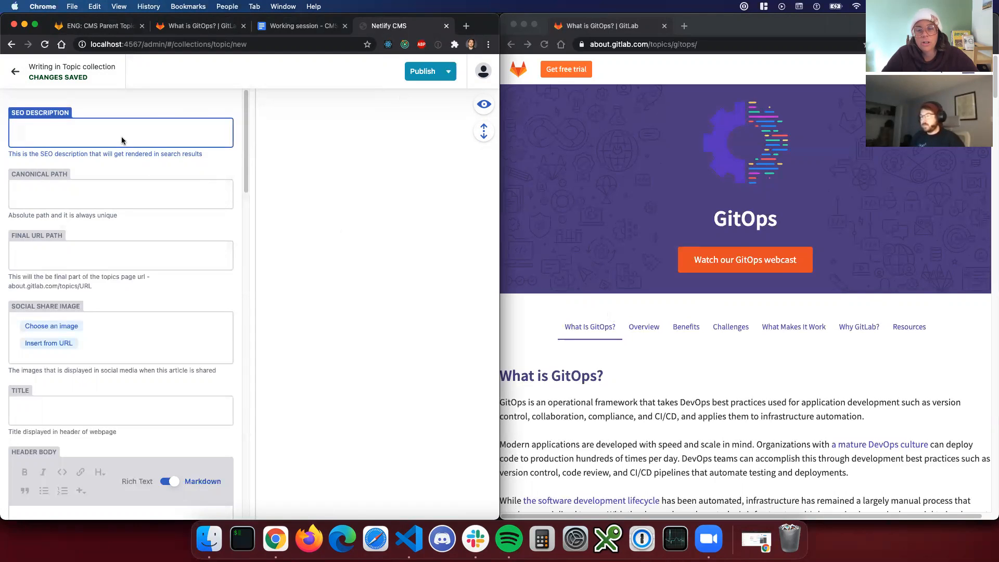
Switch to VS Code and collapse all folders in the file explorer.
{"action": "left_click", "coordinate": [409, 538]}
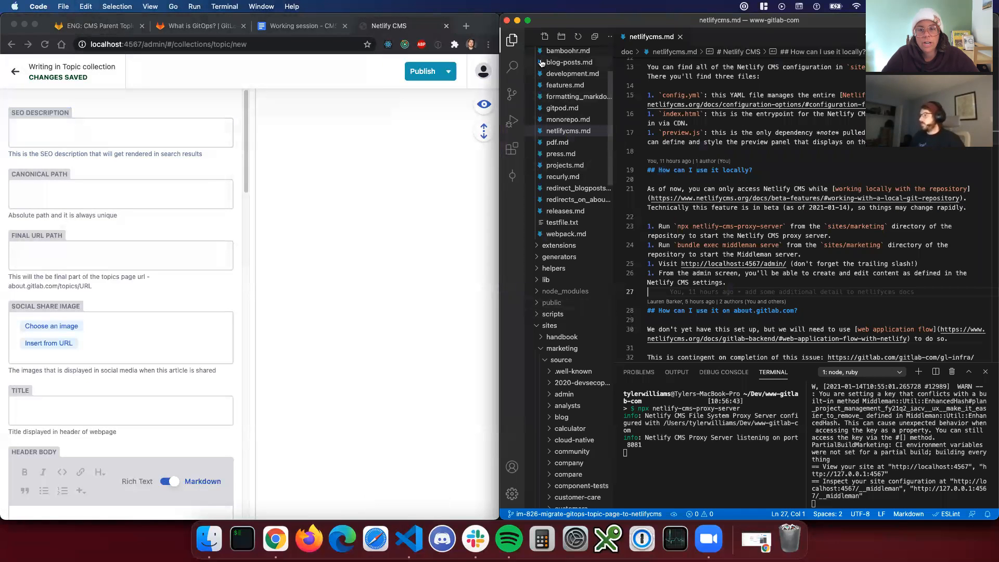
{"action": "left_click", "coordinate": [595, 36]}
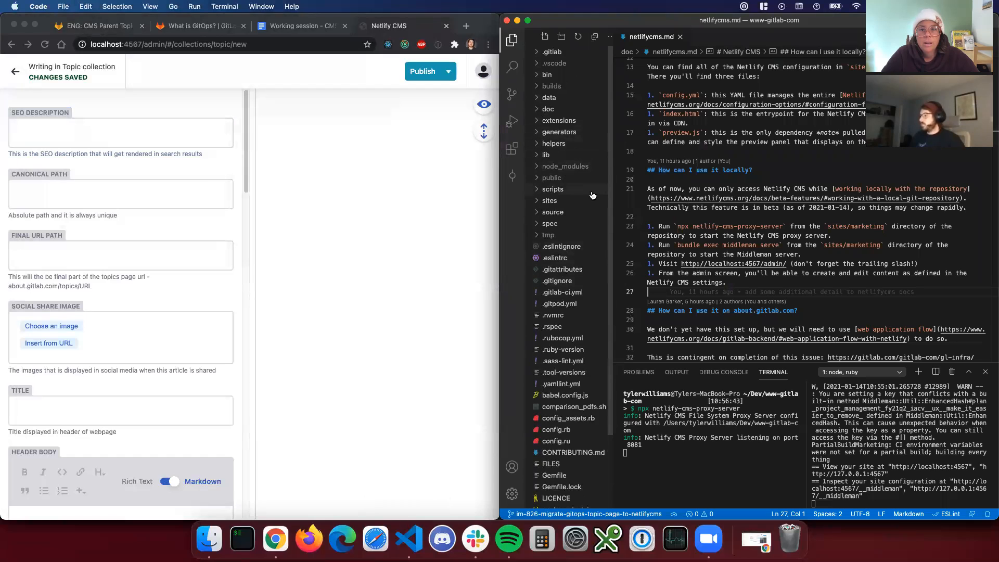
{"action": "left_click", "coordinate": [410, 297]}
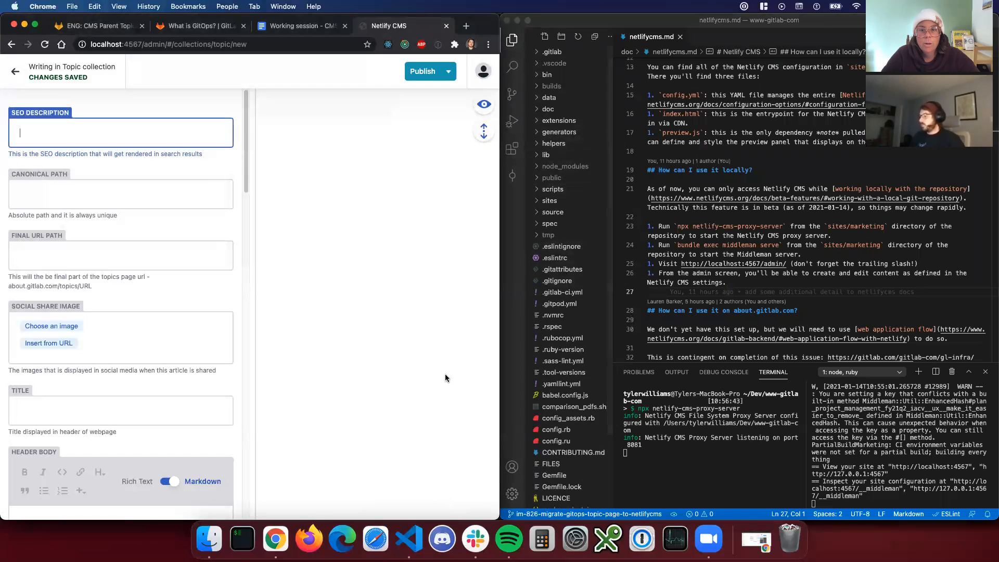
Inspect the live GitOps page in Chrome's developer tools, expand its head element and search for "description".
{"action": "left_click", "coordinate": [287, 546]}
{"action": "right_click", "coordinate": [881, 148]}
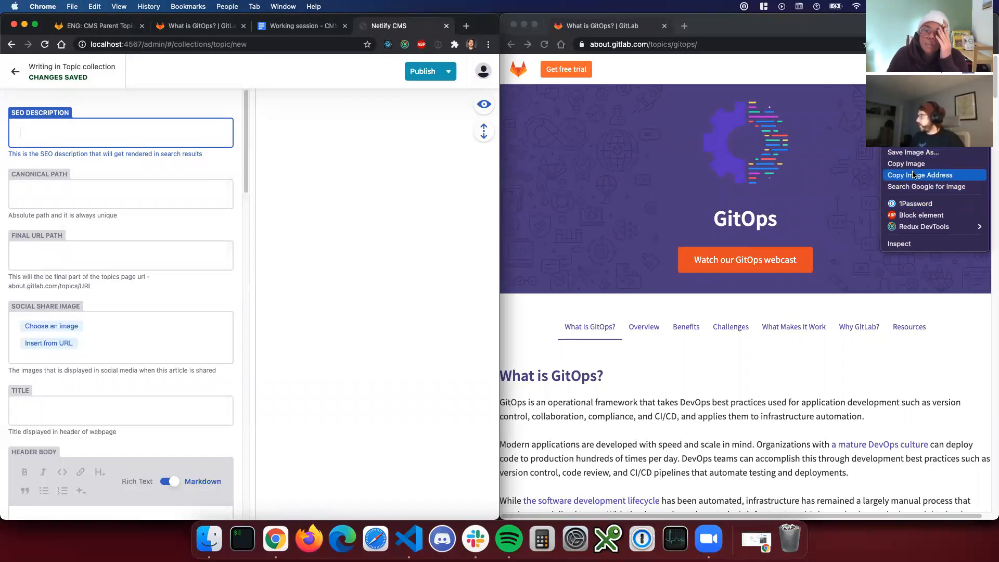
{"action": "left_click", "coordinate": [912, 243]}
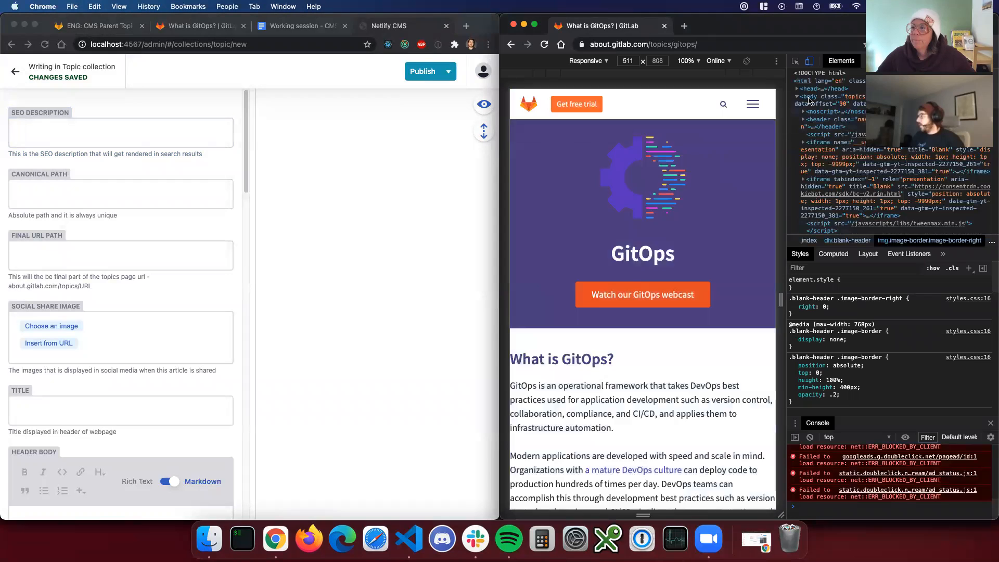
{"action": "left_click", "coordinate": [798, 90]}
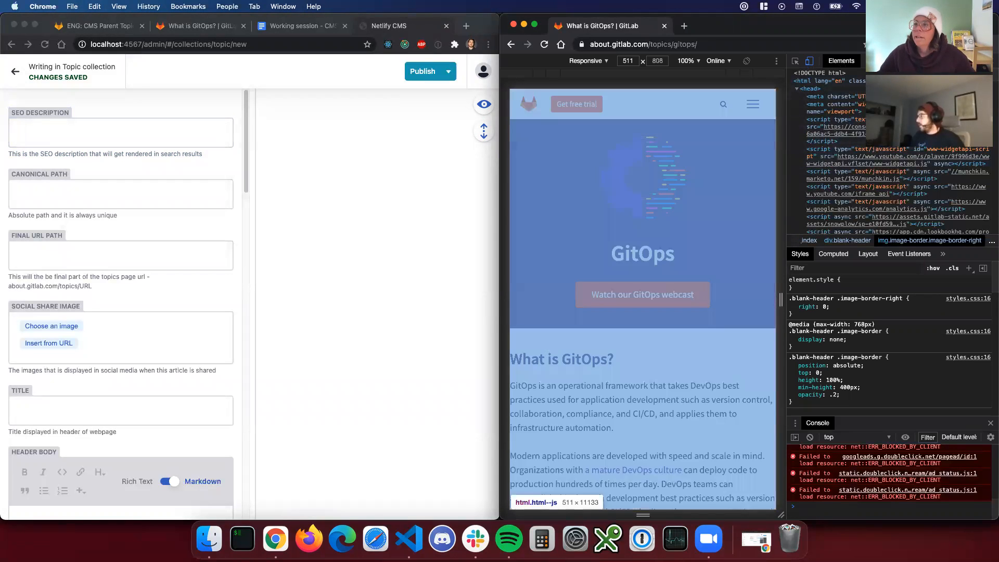
{"action": "key", "text": "super+f"}
{"action": "type", "text": "descript"}
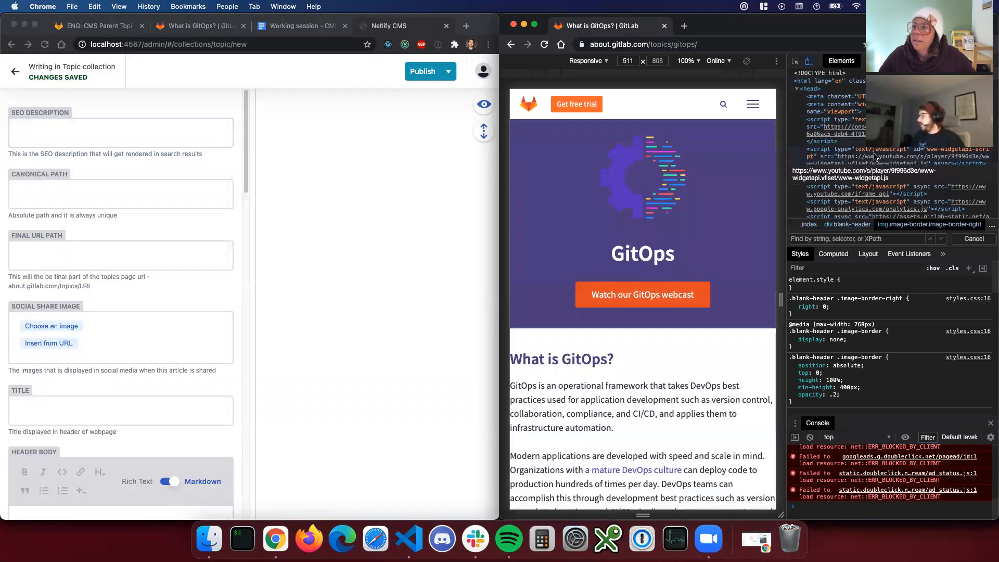
{"action": "type", "text": "ion"}
{"action": "scroll", "coordinate": [879, 177], "scroll_direction": "down", "scroll_amount": 1}
{"action": "left_click", "coordinate": [879, 177]}
{"action": "scroll", "coordinate": [882, 173], "scroll_direction": "down", "scroll_amount": 1}
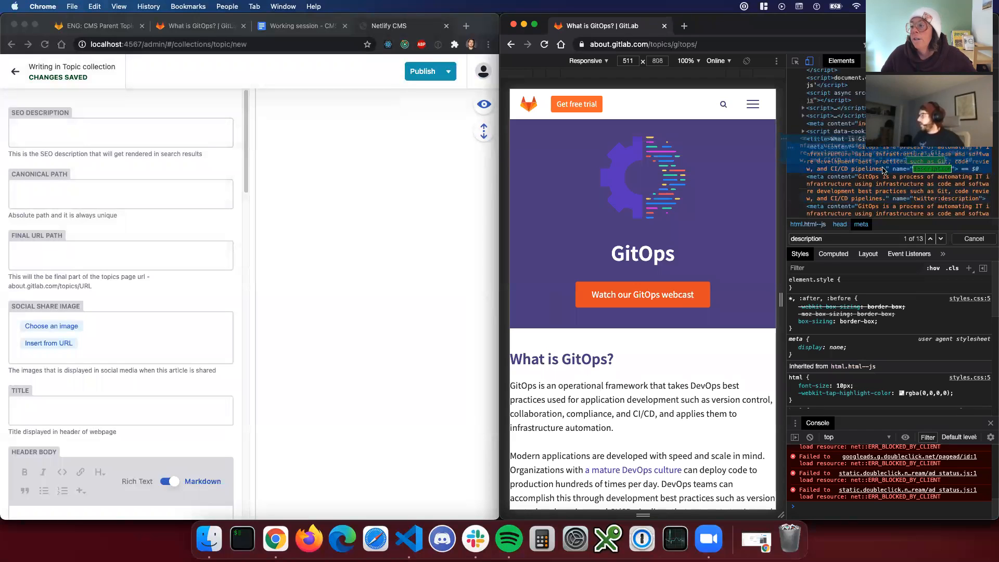
Copy the content of the page's description meta tag into the new topic's SEO Description field.
{"action": "double_click", "coordinate": [880, 161]}
{"action": "double_click", "coordinate": [879, 162]}
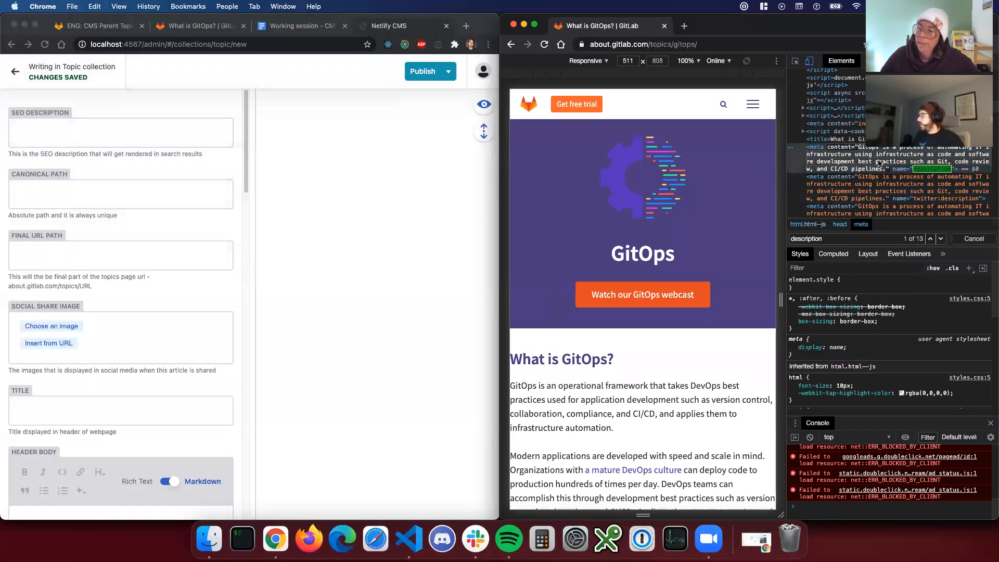
{"action": "left_click", "coordinate": [181, 132]}
{"action": "key", "text": "super+v"}
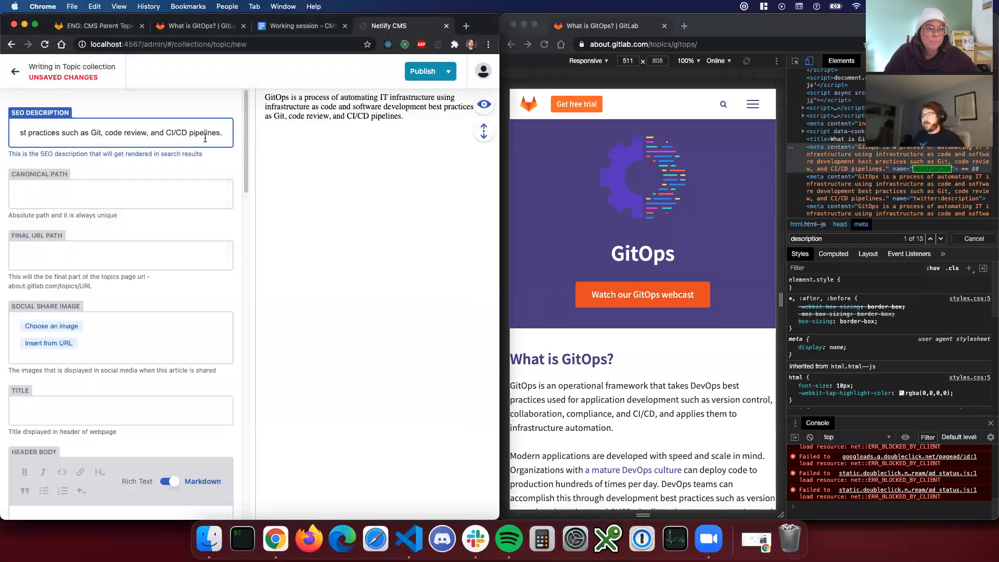
{"action": "left_click", "coordinate": [226, 134]}
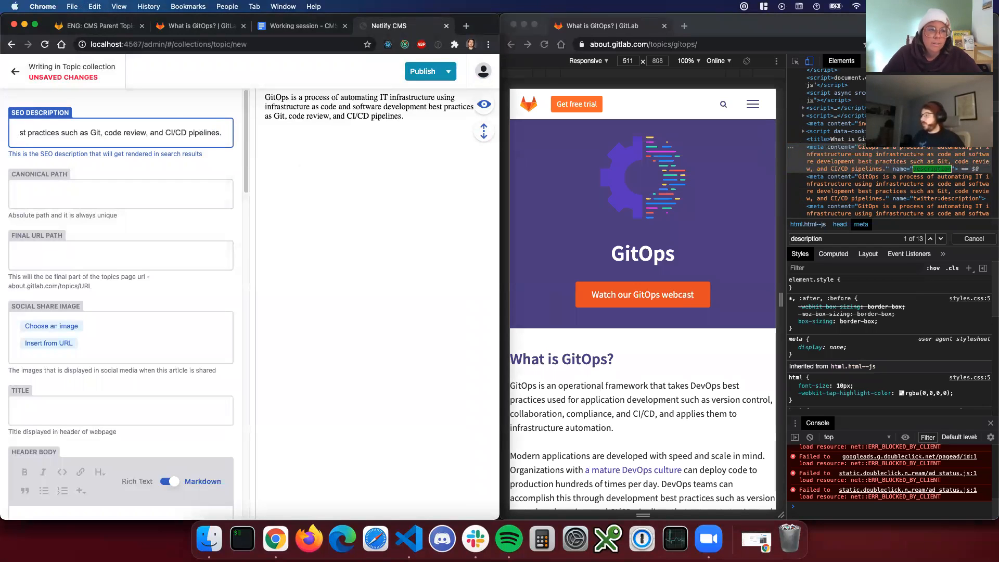
Look over the remaining meta tags of the live GitOps page and close the developer tools.
{"action": "key", "text": "super+grave"}
{"action": "left_click", "coordinate": [895, 184]}
{"action": "scroll", "coordinate": [890, 156], "scroll_direction": "down", "scroll_amount": 3}
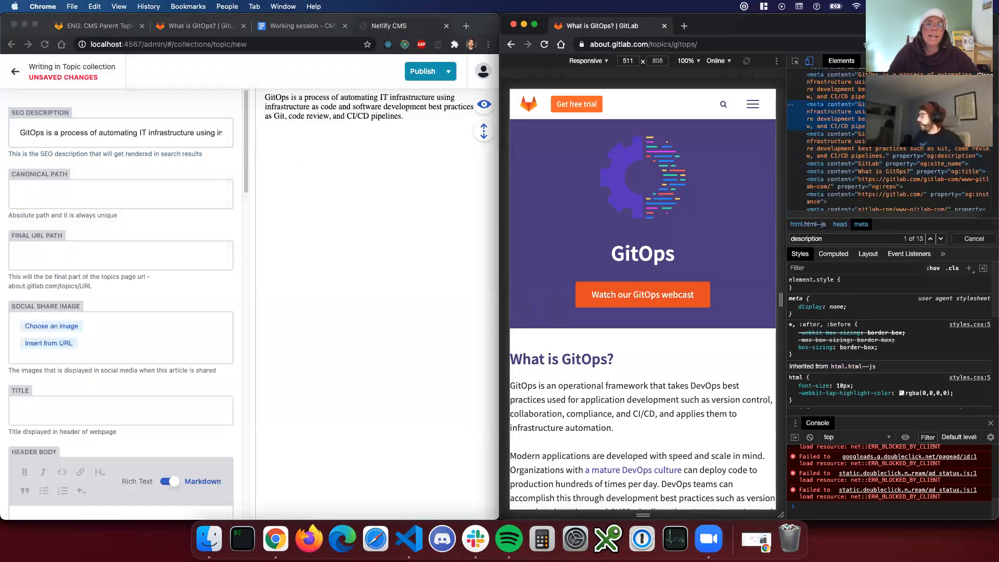
{"action": "key", "text": "super+alt+i"}
Hide the preview pane of the new topic entry and place the cursor in the Canonical Path field.
{"action": "left_click", "coordinate": [110, 141]}
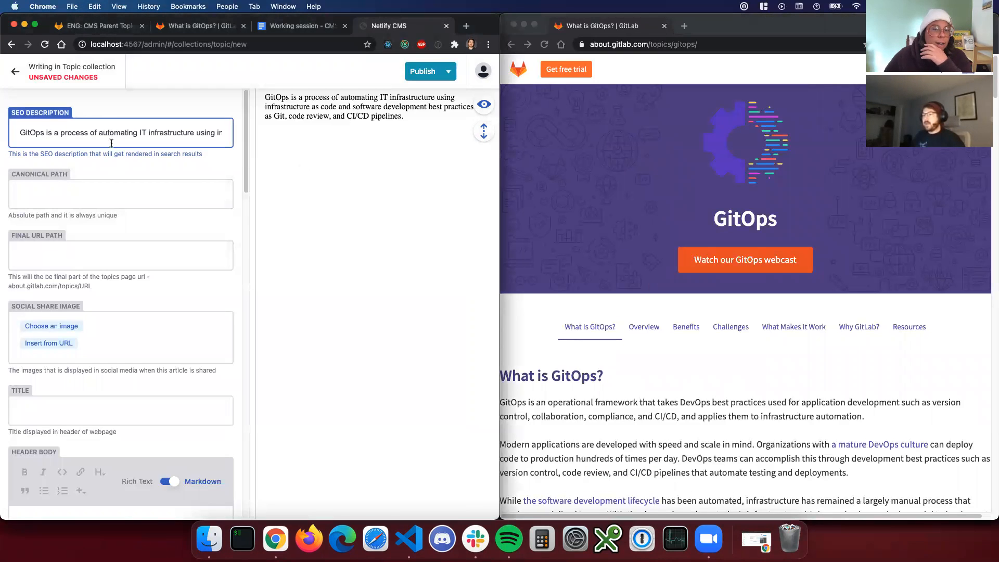
{"action": "left_click", "coordinate": [484, 104]}
{"action": "left_click", "coordinate": [204, 133]}
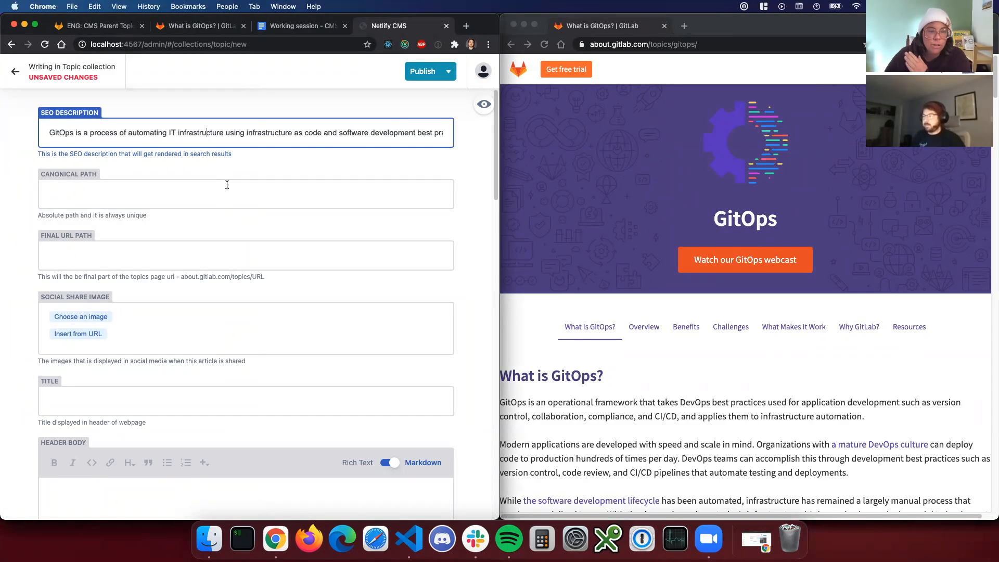
{"action": "left_click", "coordinate": [197, 192]}
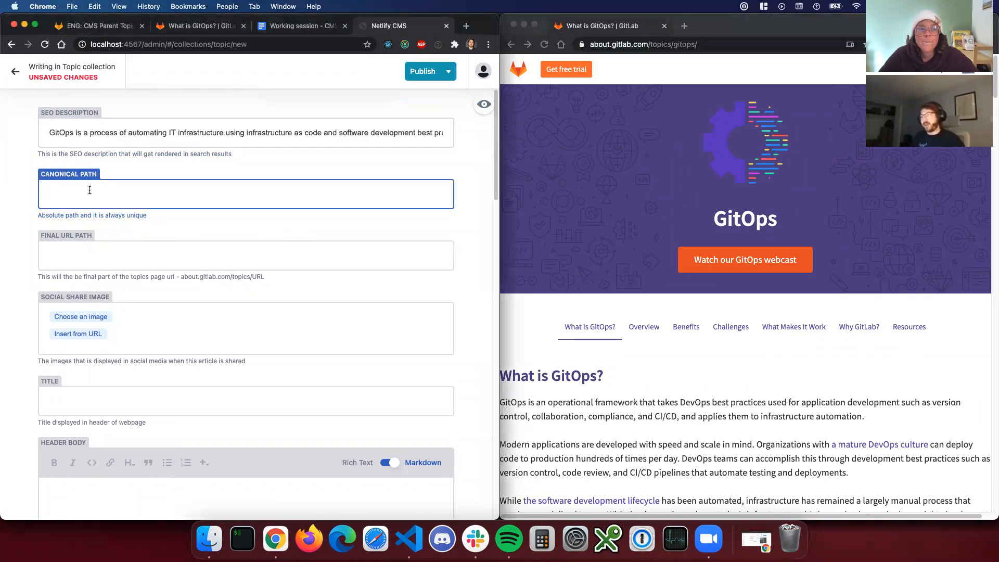
Copy the live GitOps page's URL into the topic's Canonical Path field and trim it to /topics/gitops/.
{"action": "left_click", "coordinate": [650, 45]}
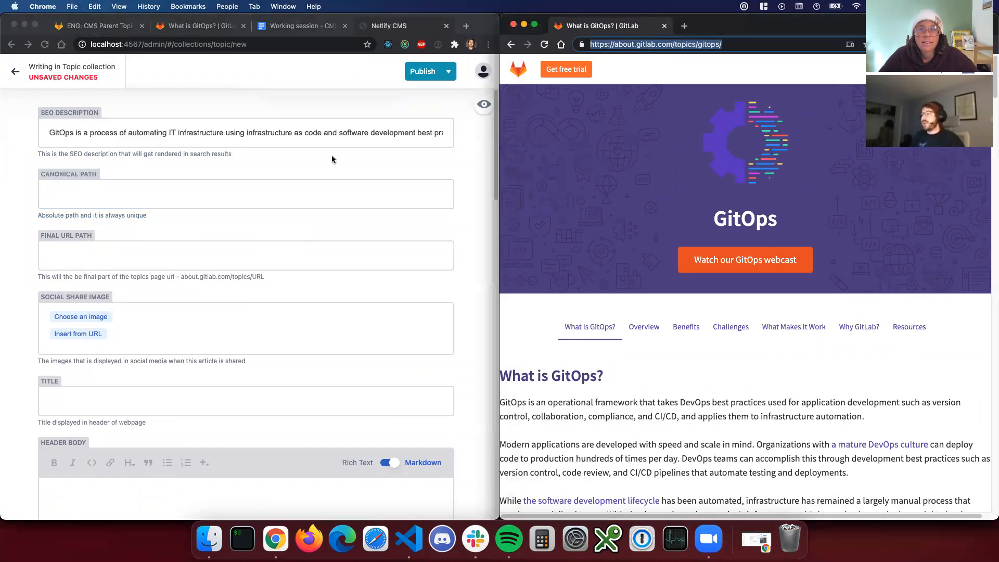
{"action": "left_click", "coordinate": [281, 194]}
{"action": "key", "text": "super+v"}
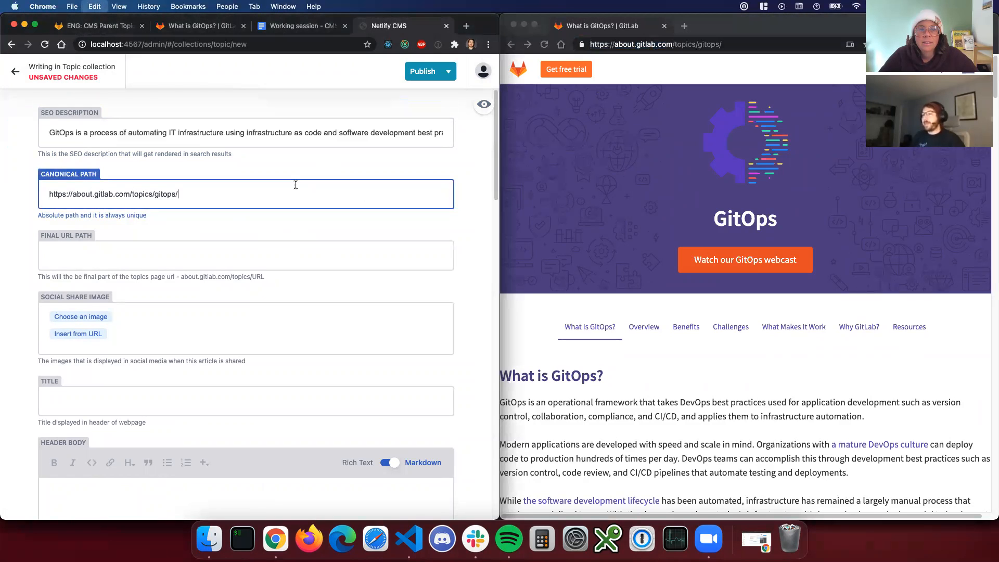
{"action": "left_click", "coordinate": [167, 263]}
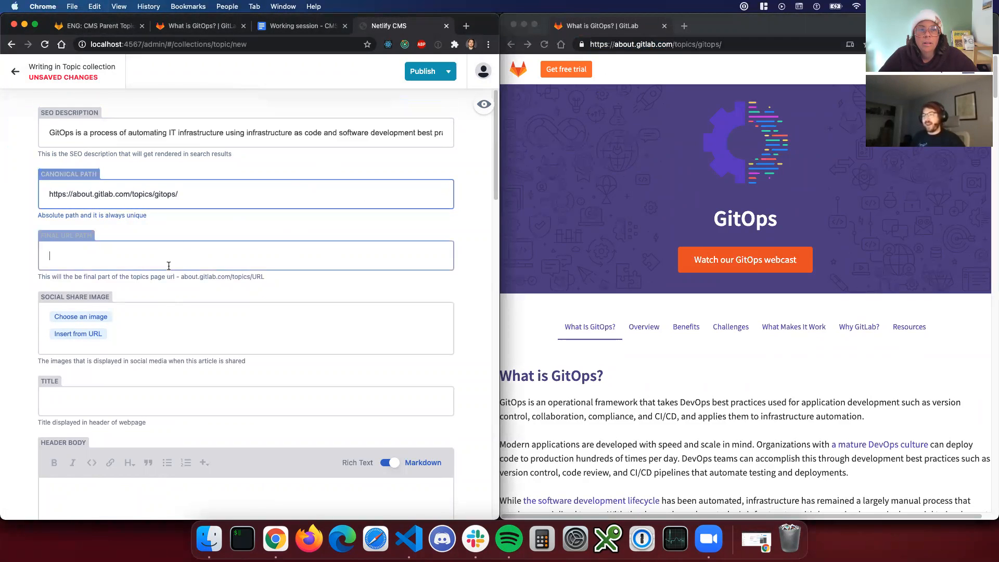
{"action": "left_click", "coordinate": [187, 196]}
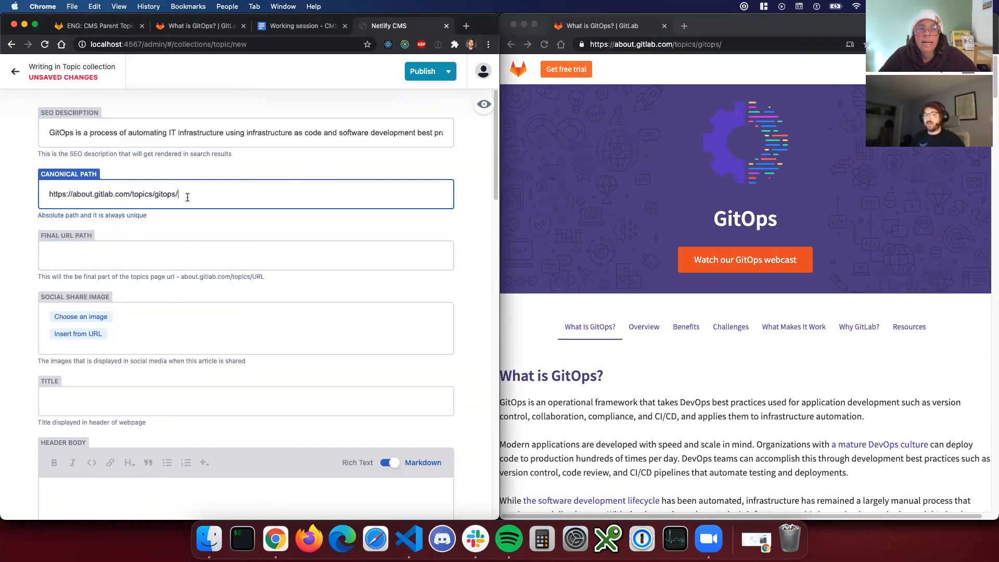
{"action": "left_click_drag", "start_coordinate": [130, 196], "coordinate": [49, 197]}
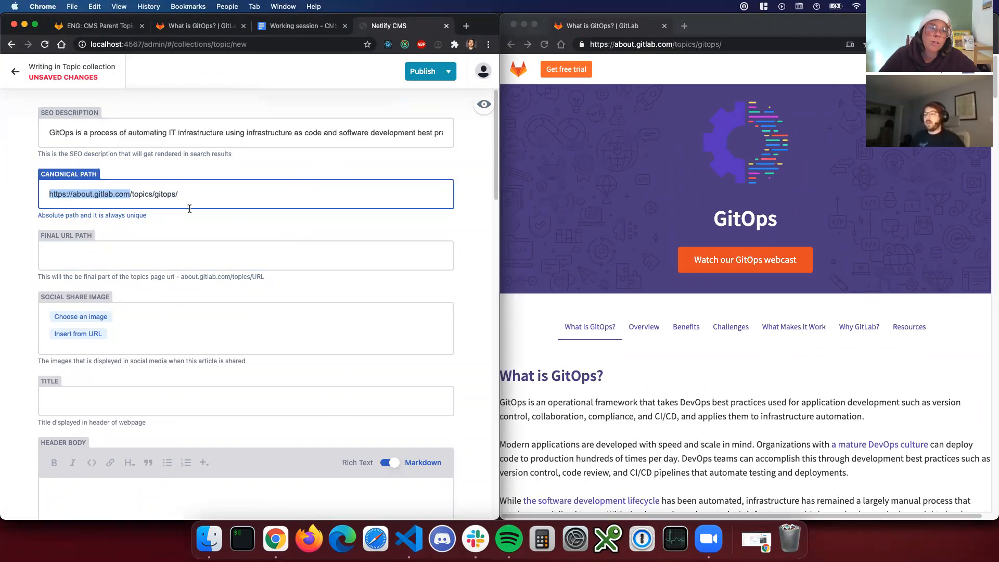
{"action": "key", "text": "BackSpace"}
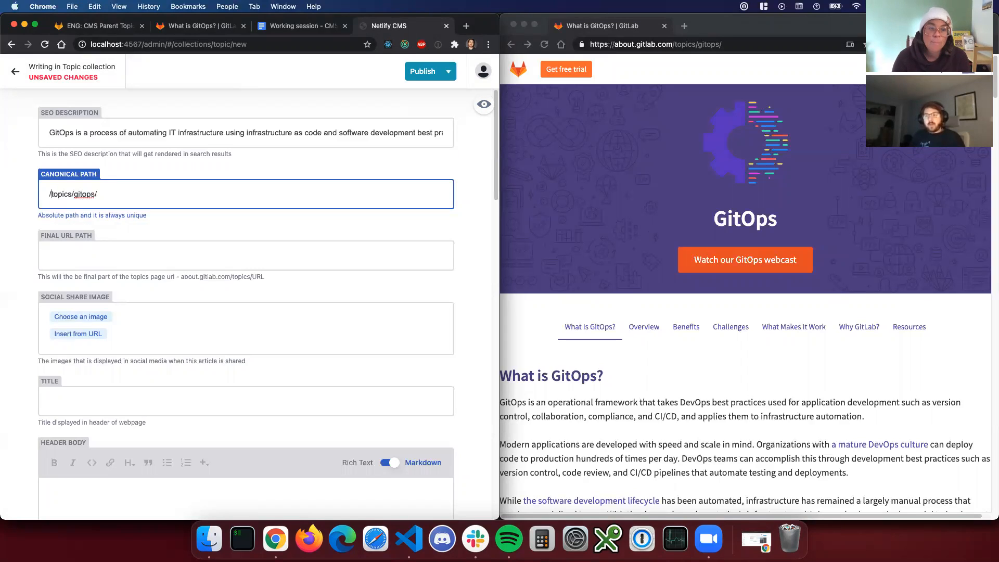
Copy the last segment of the live page's URL, gitops, into the Final URL Path field.
{"action": "key", "text": "Tab"}
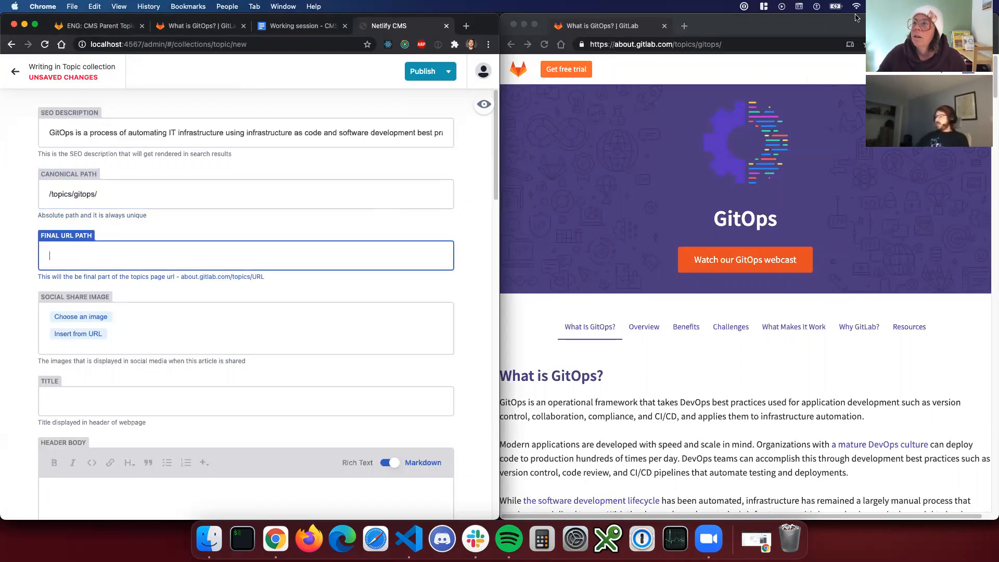
{"action": "left_click", "coordinate": [708, 43]}
{"action": "double_click", "coordinate": [707, 44]}
{"action": "key", "text": "super+c"}
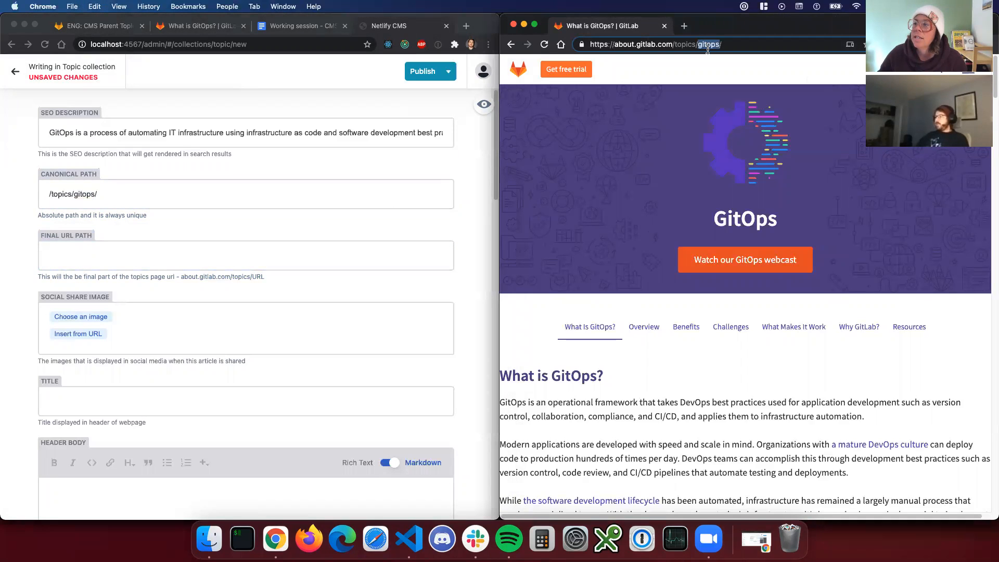
{"action": "left_click", "coordinate": [712, 43]}
{"action": "left_click", "coordinate": [126, 253]}
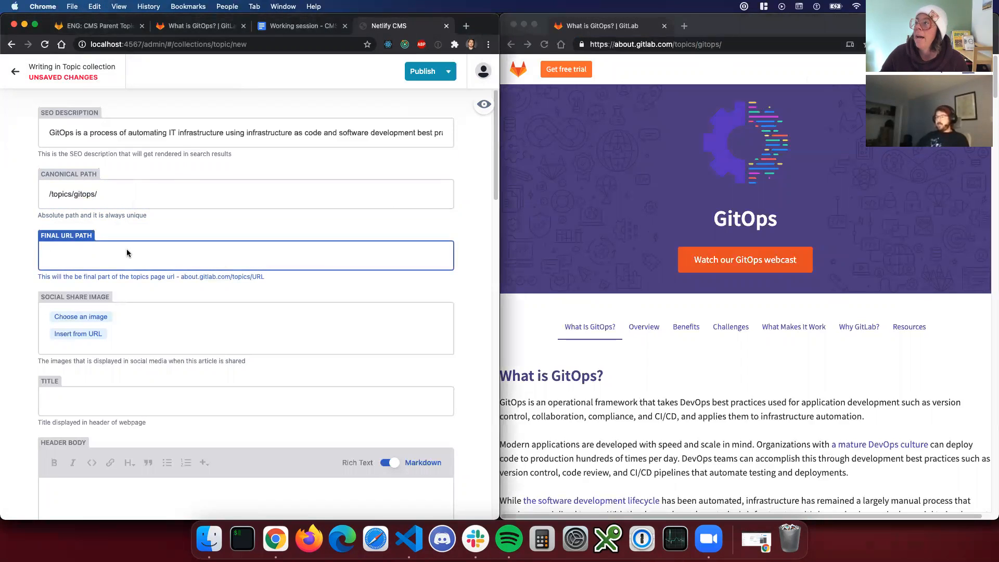
{"action": "key", "text": "super+v"}
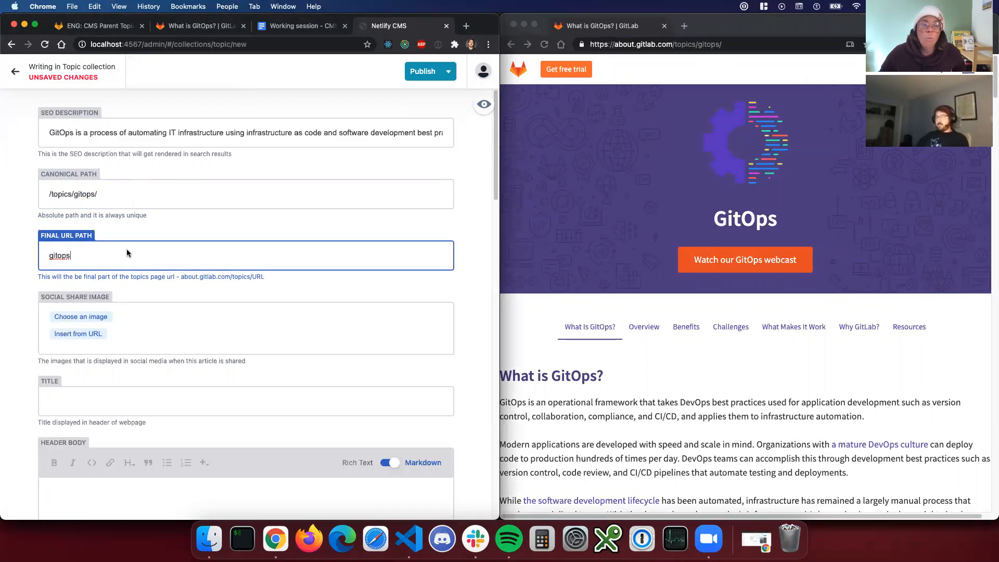
{"action": "double_click", "coordinate": [53, 255]}
{"action": "left_click", "coordinate": [86, 254]}
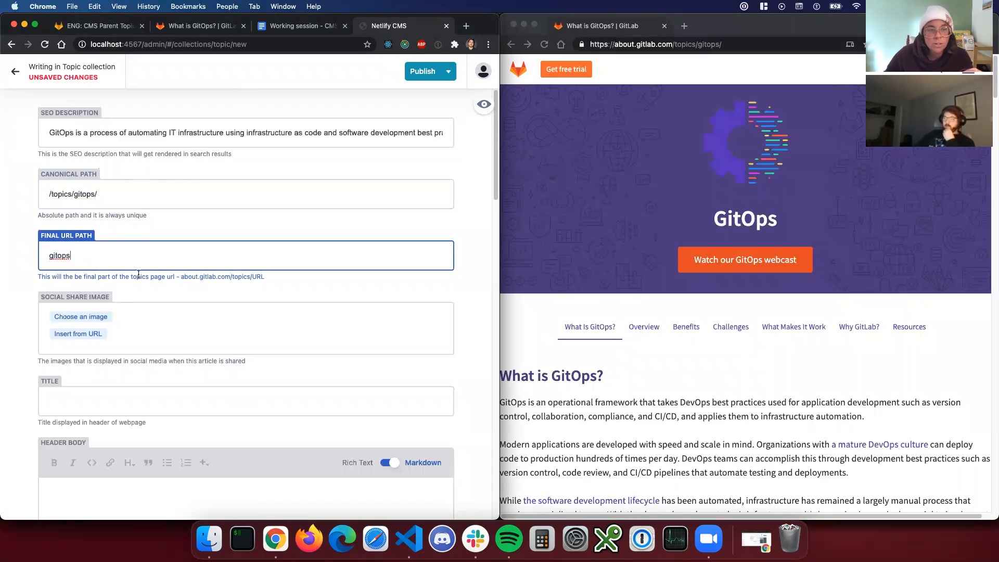
Compare the Final URL Path entry with the live page's URL and the URL pattern in the field's help text.
{"action": "double_click", "coordinate": [709, 45]}
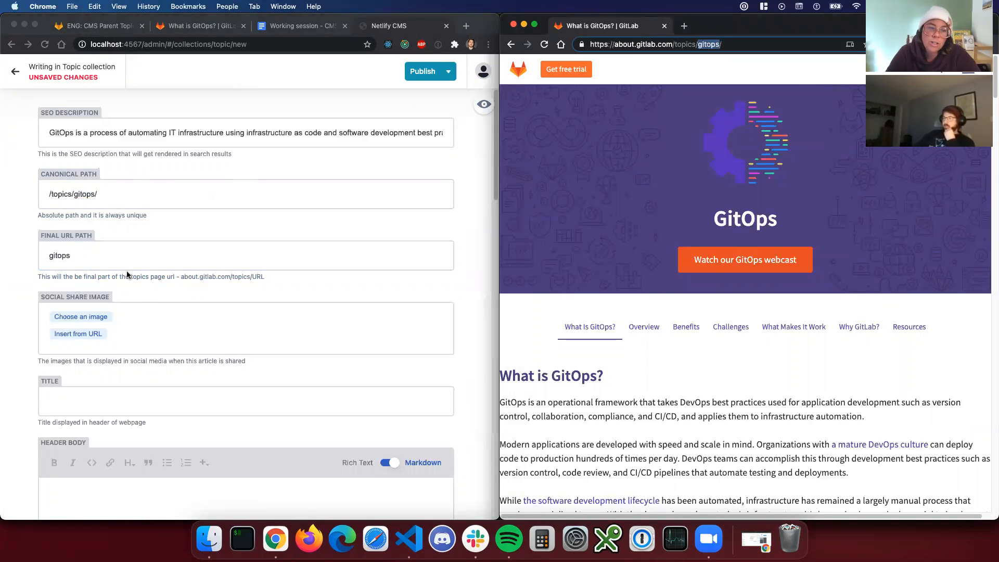
{"action": "left_click", "coordinate": [113, 260]}
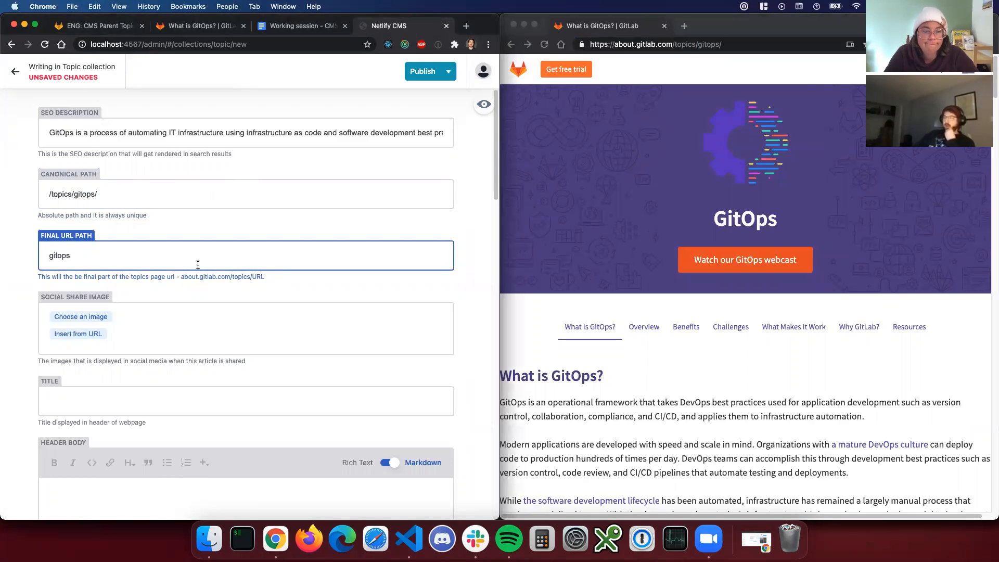
{"action": "double_click", "coordinate": [255, 274]}
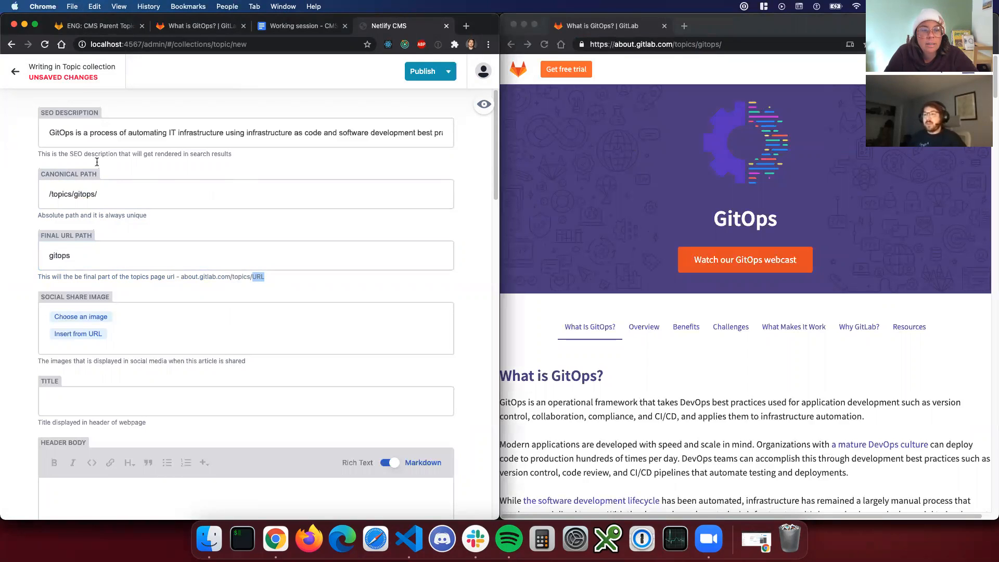
{"action": "double_click", "coordinate": [238, 277]}
{"action": "left_click", "coordinate": [216, 277]}
{"action": "left_click_drag", "start_coordinate": [208, 277], "coordinate": [247, 277]}
{"action": "left_click", "coordinate": [244, 277]}
{"action": "double_click", "coordinate": [258, 278]}
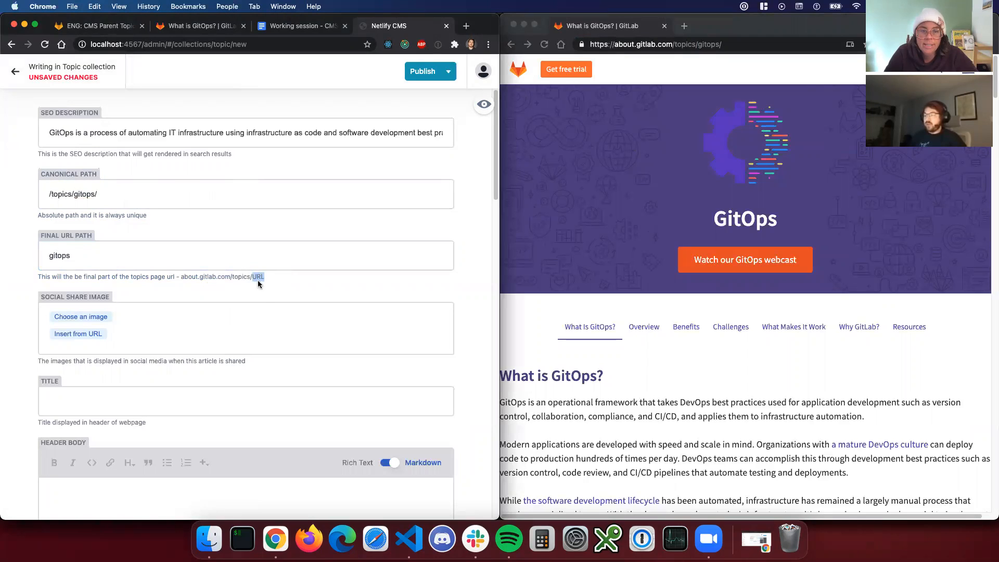
{"action": "triple_click", "coordinate": [257, 276]}
{"action": "left_click", "coordinate": [264, 277]}
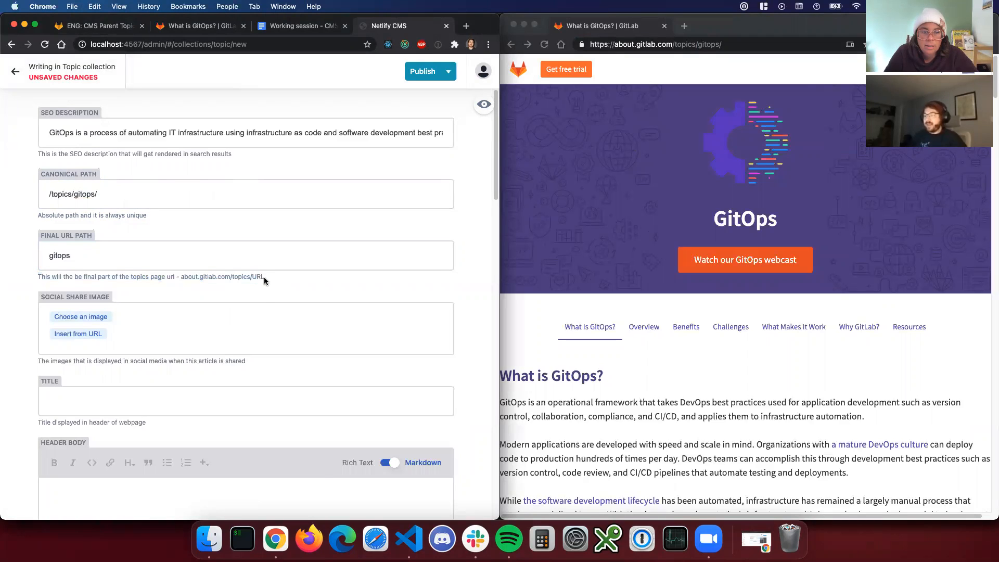
{"action": "double_click", "coordinate": [258, 277]}
{"action": "double_click", "coordinate": [133, 258]}
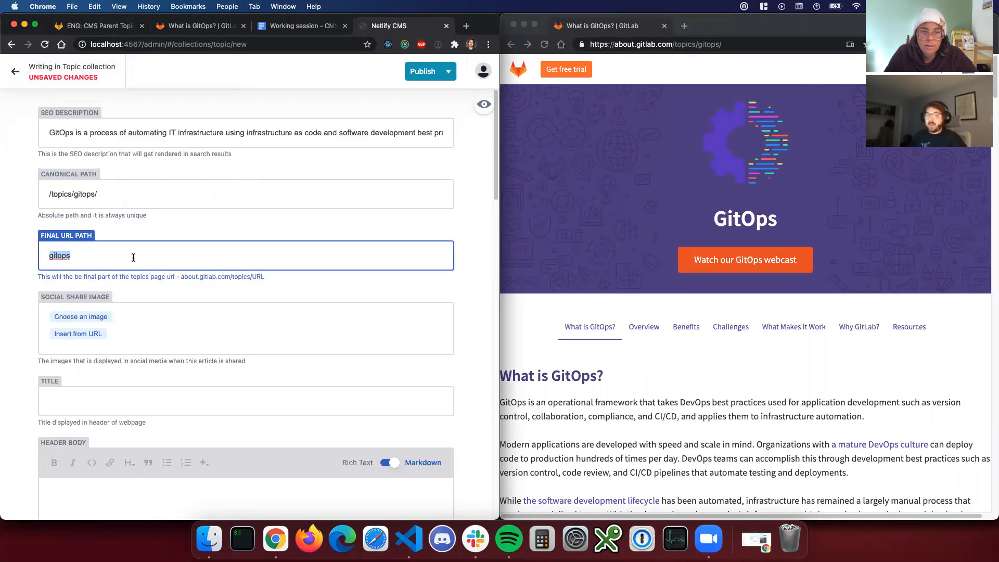
{"action": "scroll", "coordinate": [141, 260], "scroll_direction": "down", "scroll_amount": 3}
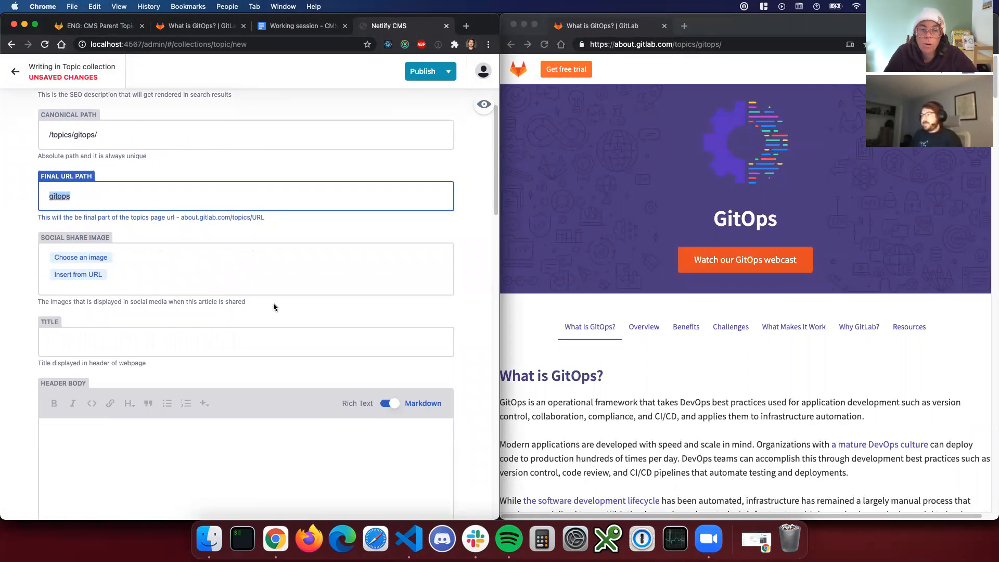
{"action": "left_click", "coordinate": [215, 197]}
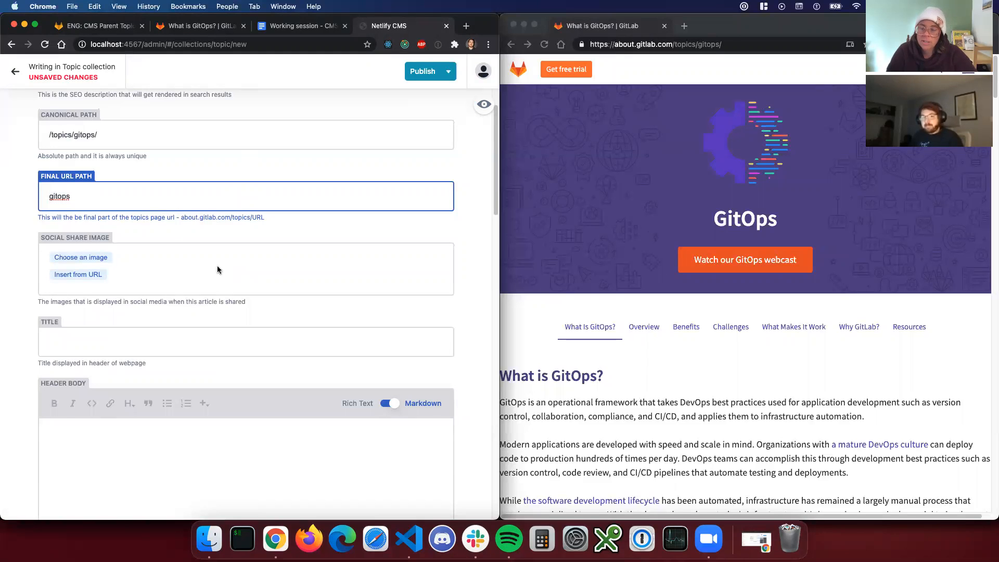
Search the image library for "gitops" and choose iac-gitops.png as the topic's Social Share Image.
{"action": "scroll", "coordinate": [354, 281], "scroll_direction": "down", "scroll_amount": 1}
{"action": "left_click", "coordinate": [314, 264]}
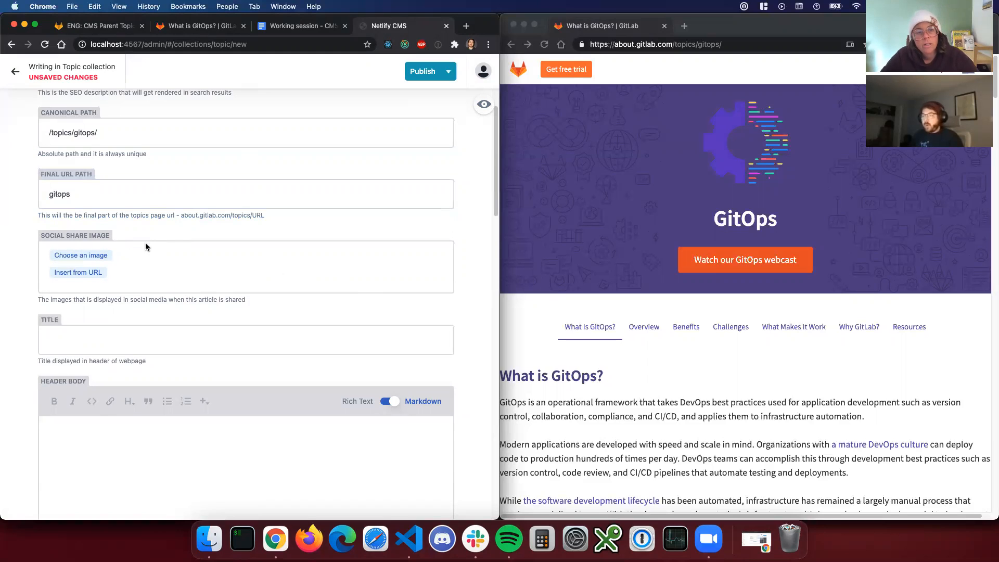
{"action": "scroll", "coordinate": [145, 246], "scroll_direction": "down", "scroll_amount": 1}
{"action": "left_click", "coordinate": [72, 241]}
{"action": "scroll", "coordinate": [137, 268], "scroll_direction": "down", "scroll_amount": 2}
{"action": "scroll", "coordinate": [138, 267], "scroll_direction": "up", "scroll_amount": 2}
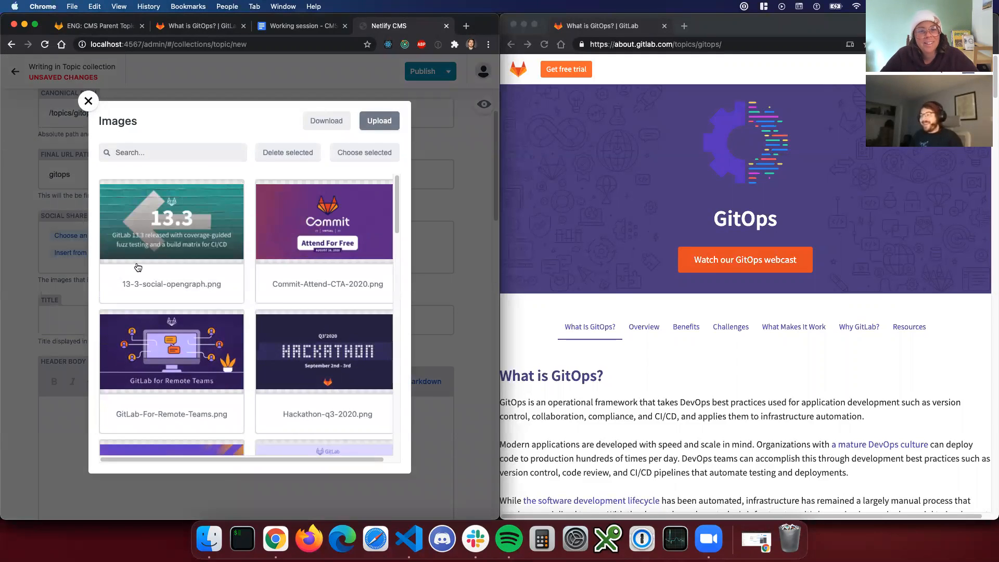
{"action": "scroll", "coordinate": [302, 252], "scroll_direction": "down", "scroll_amount": 5}
{"action": "scroll", "coordinate": [295, 344], "scroll_direction": "up", "scroll_amount": 5}
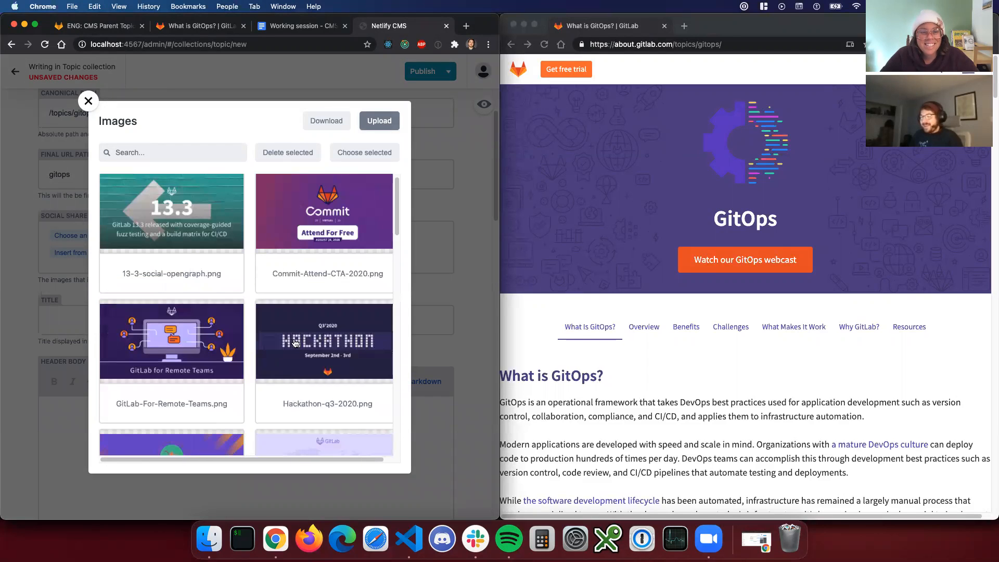
{"action": "left_click", "coordinate": [153, 152]}
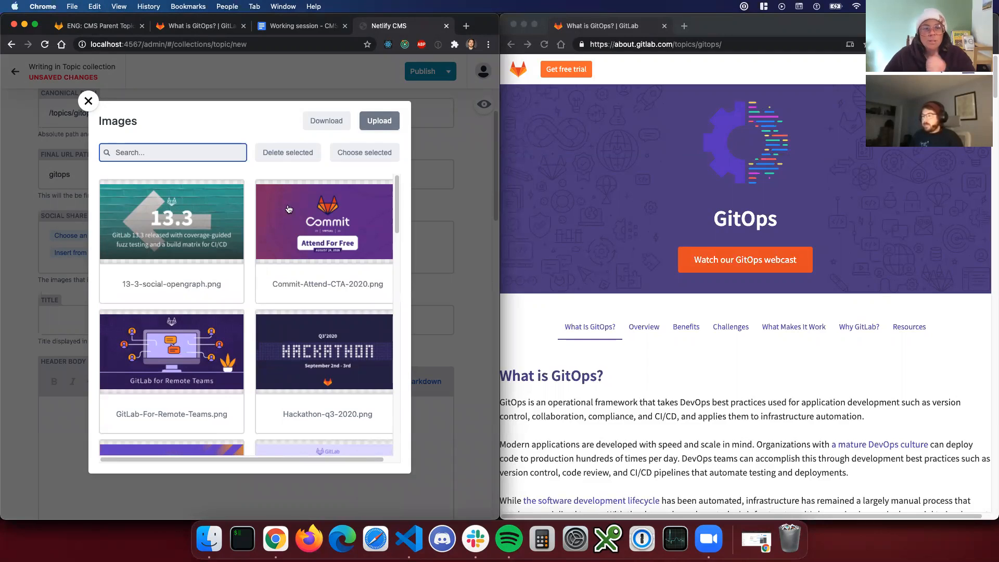
{"action": "type", "text": "gitops"}
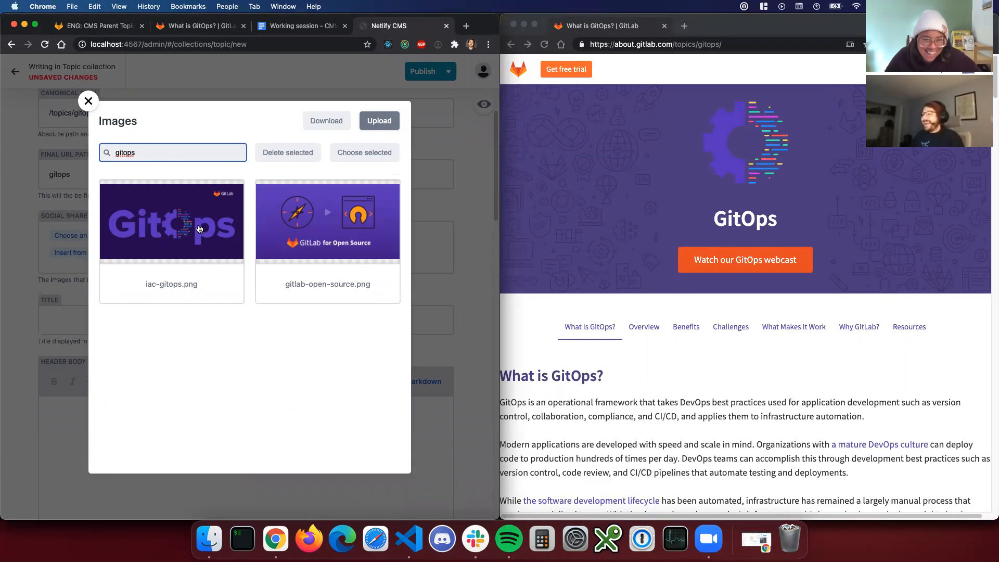
{"action": "left_click", "coordinate": [172, 226]}
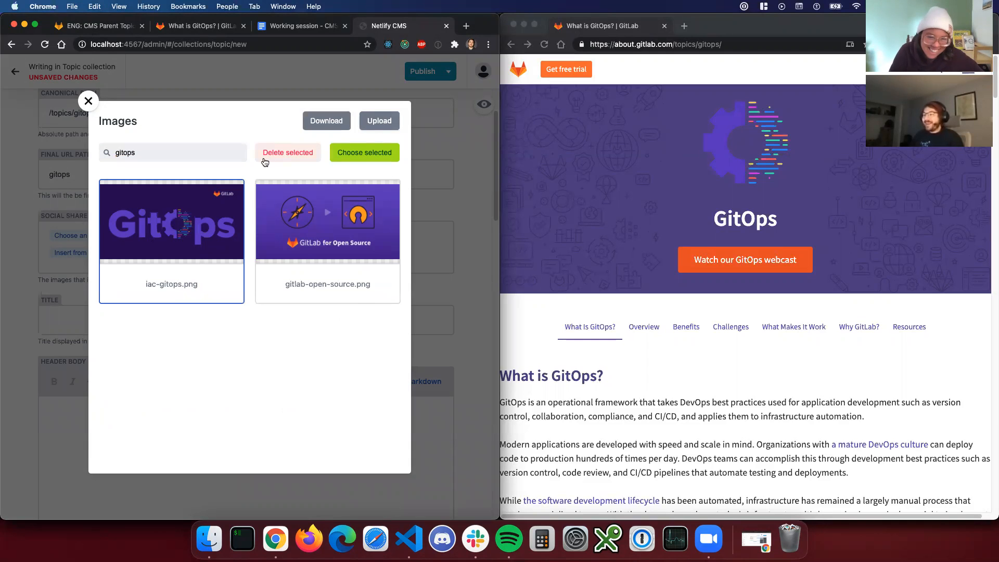
{"action": "left_click", "coordinate": [360, 157]}
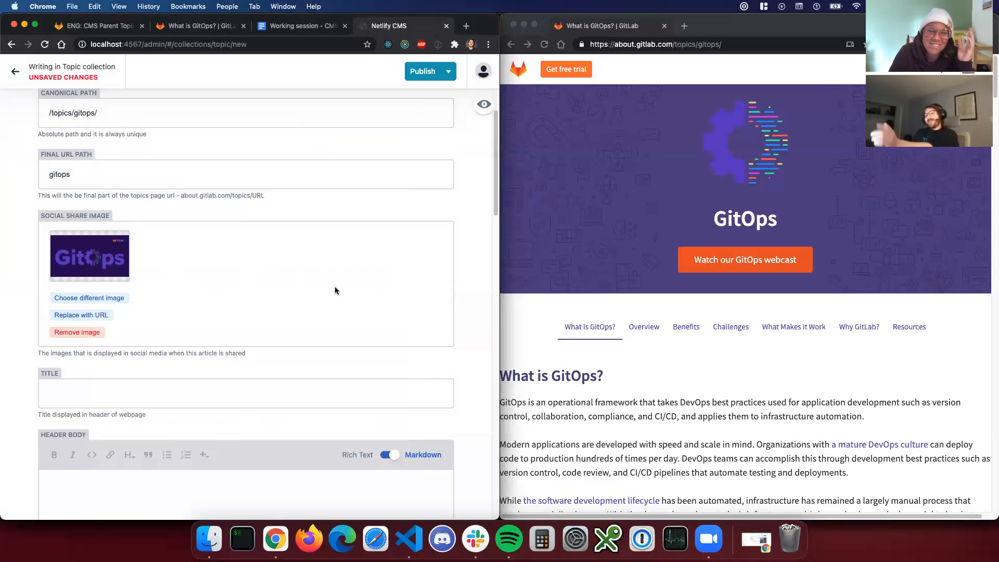
Copy the GitOps heading from the live page's header into the topic's Title field.
{"action": "scroll", "coordinate": [335, 312], "scroll_direction": "down", "scroll_amount": 1}
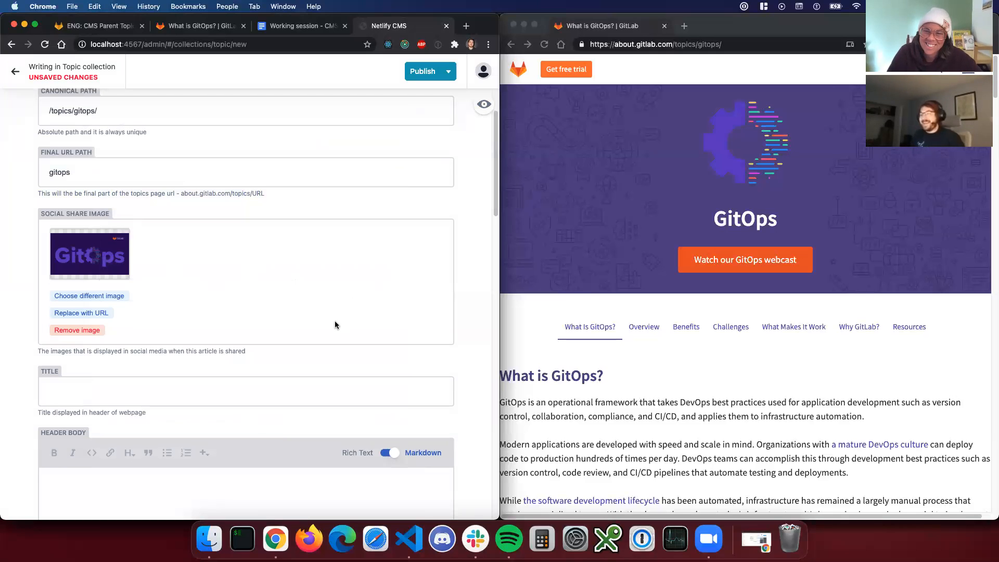
{"action": "scroll", "coordinate": [328, 359], "scroll_direction": "down", "scroll_amount": 1}
{"action": "scroll", "coordinate": [666, 401], "scroll_direction": "down", "scroll_amount": 1}
{"action": "left_click", "coordinate": [677, 400]}
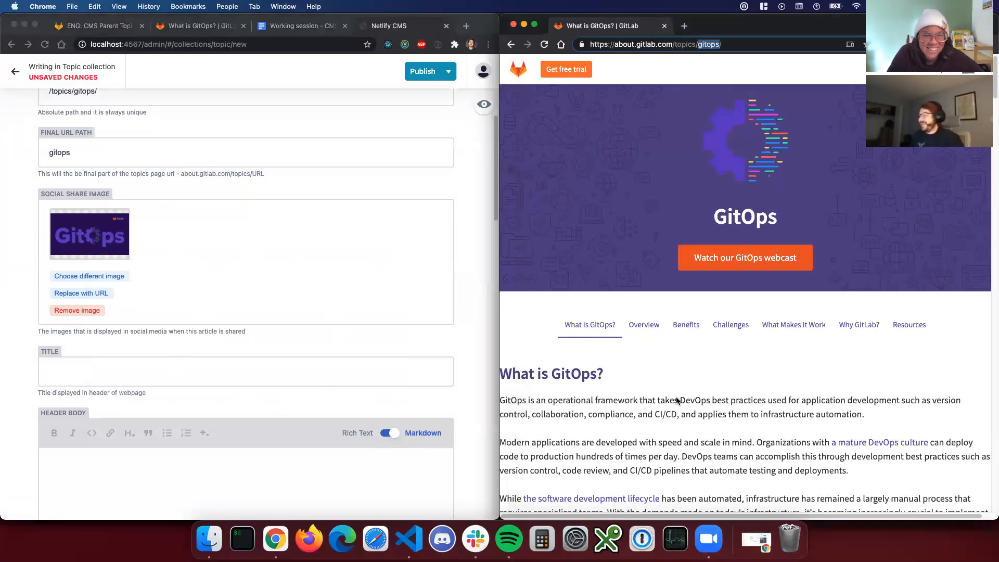
{"action": "double_click", "coordinate": [759, 219]}
{"action": "scroll", "coordinate": [191, 274], "scroll_direction": "down", "scroll_amount": 4}
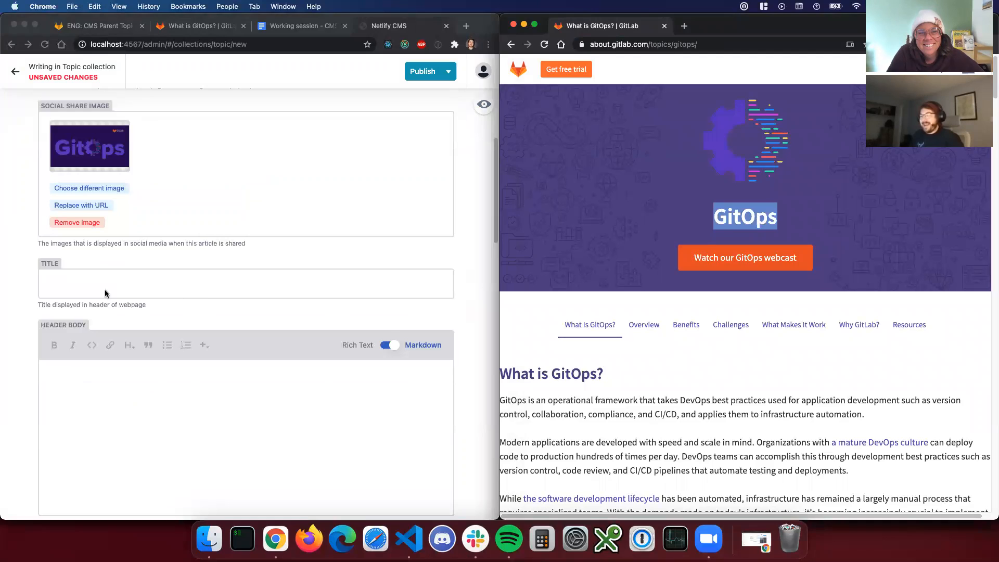
{"action": "left_click", "coordinate": [104, 289]}
{"action": "key", "text": "super+v"}
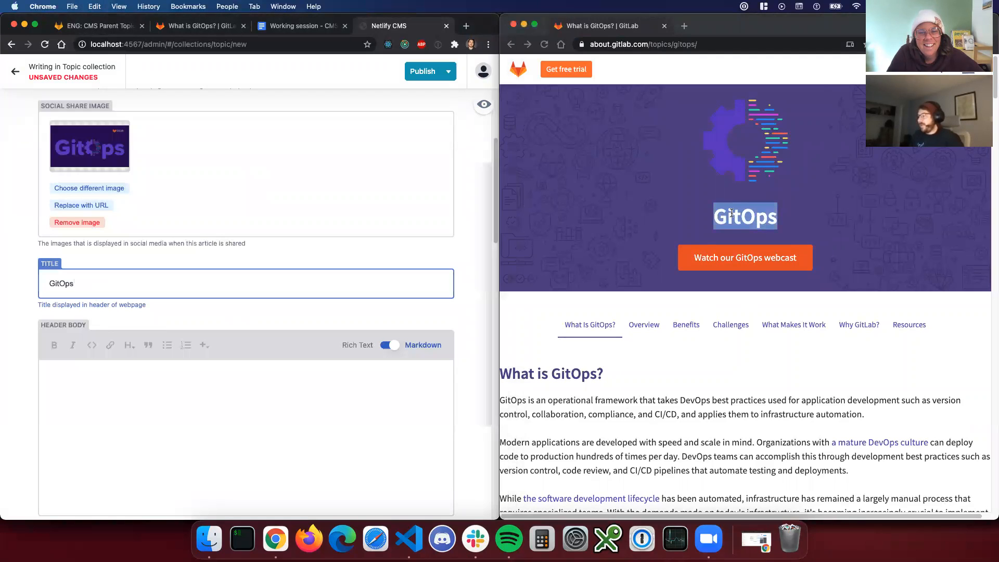
{"action": "key", "text": "super+grave"}
{"action": "left_click", "coordinate": [155, 288]}
Copy the link address of the live page's Watch our GitOps webcast button into the Header Body field, enclosed in parentheses.
{"action": "scroll", "coordinate": [155, 291], "scroll_direction": "down", "scroll_amount": 3}
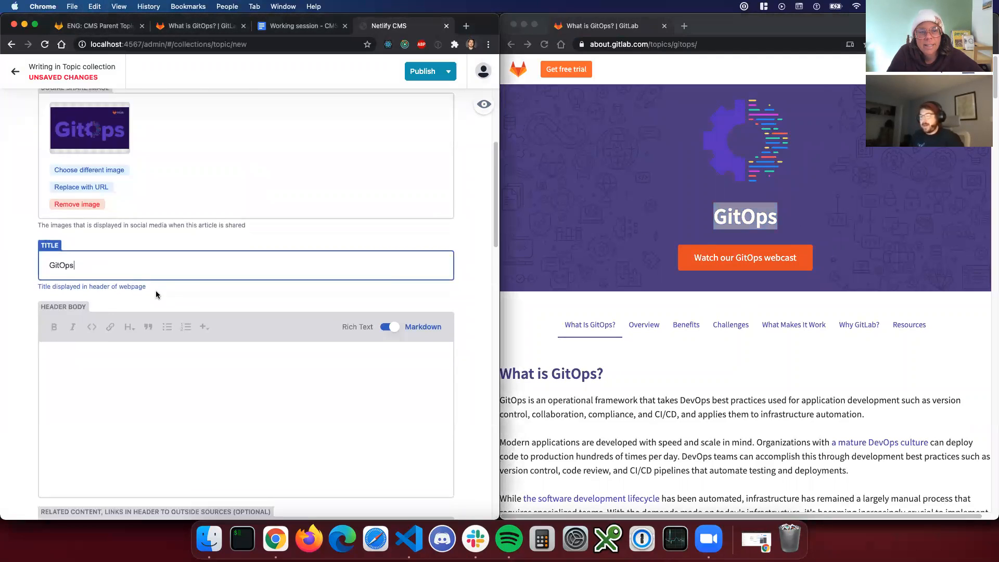
{"action": "left_click", "coordinate": [259, 345]}
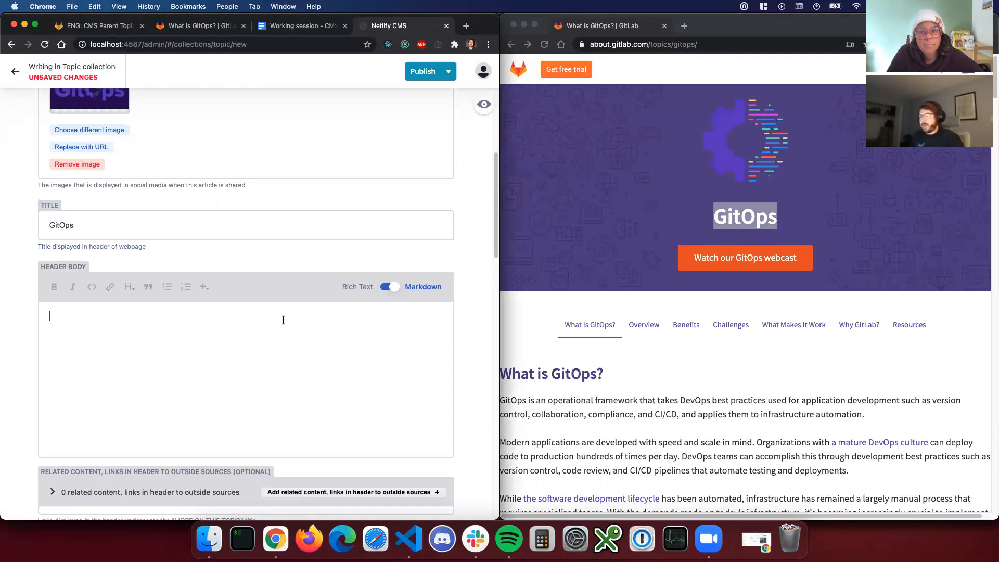
{"action": "right_click", "coordinate": [747, 260]}
{"action": "left_click", "coordinate": [701, 255]}
{"action": "right_click", "coordinate": [702, 255]}
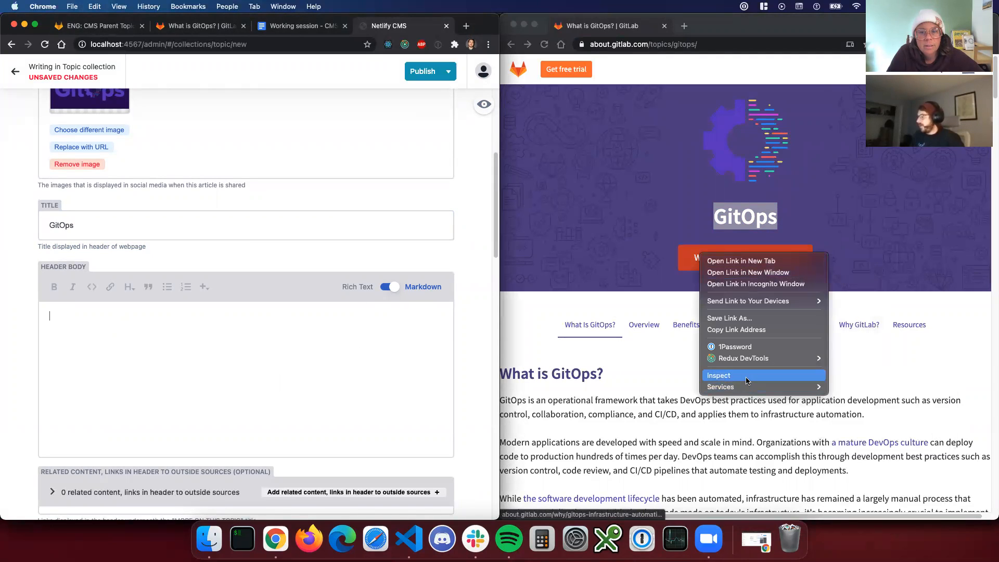
{"action": "left_click", "coordinate": [736, 330]}
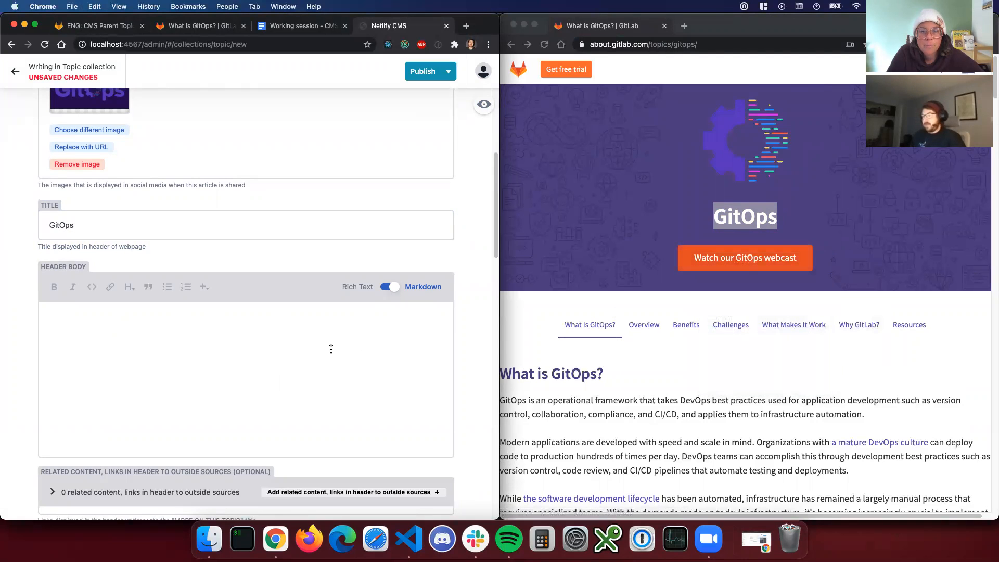
{"action": "left_click", "coordinate": [354, 344]}
{"action": "type", "text": "("}
{"action": "type", "text": "https://about.gitlab.com/why/gitops-infrastructure-automation/"}
{"action": "type", "text": ")"}
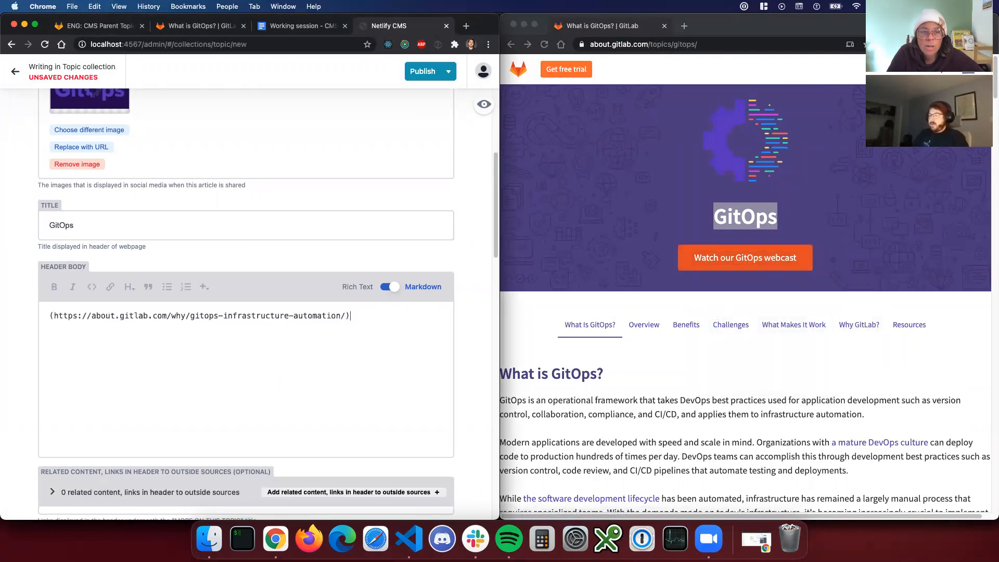
Add [Watch our GitOps webcast] as Markdown link text in front of the URL in the Header Body field.
{"action": "left_click", "coordinate": [819, 267]}
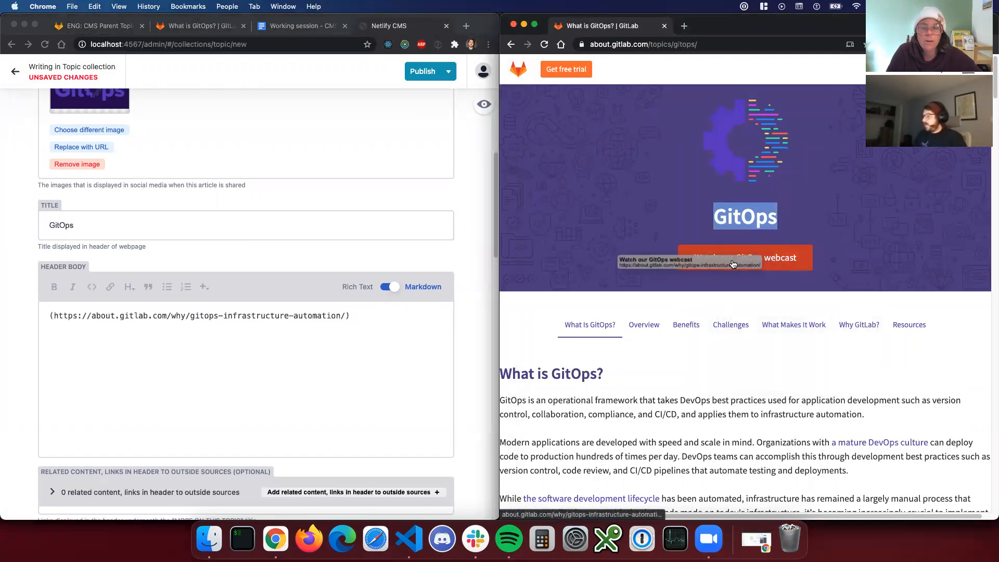
{"action": "right_click", "coordinate": [733, 264]}
{"action": "left_click", "coordinate": [812, 326]}
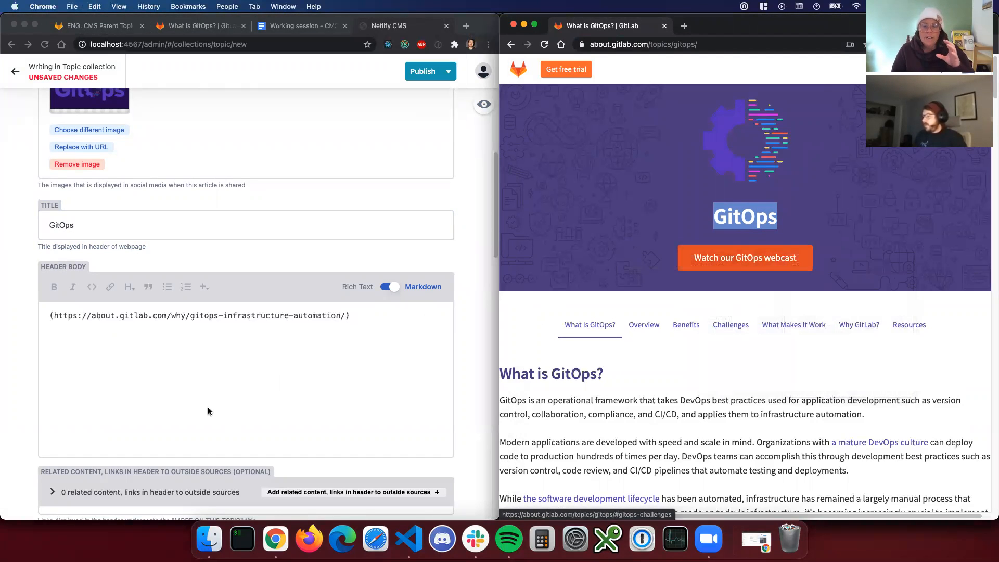
{"action": "left_click", "coordinate": [50, 315]}
{"action": "type", "text": "[Watch our GitOps webcase]"}
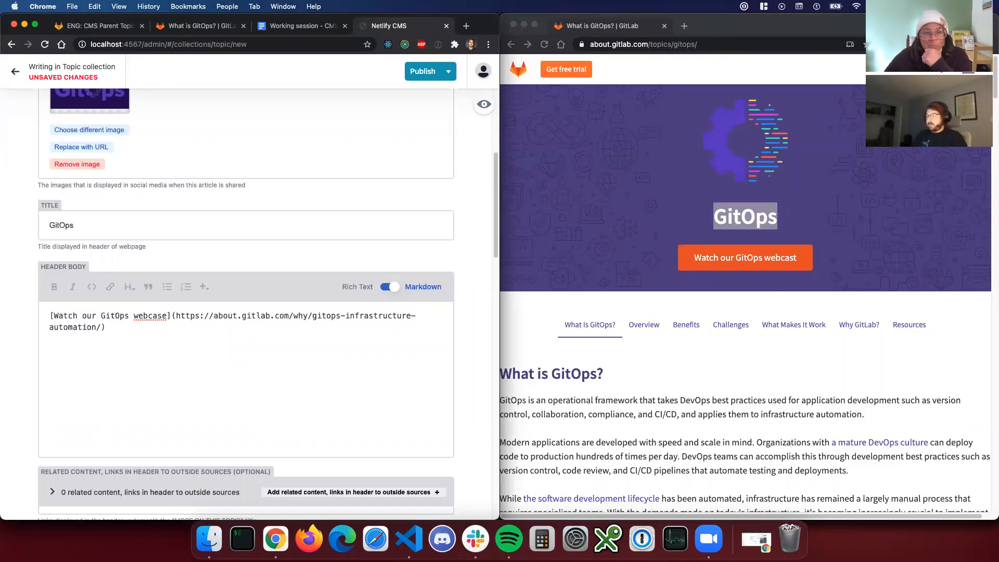
{"action": "key", "text": "BackSpace"}
{"action": "type", "text": "t"}
{"action": "left_click", "coordinate": [120, 336]}
Shorten the Header Body link's URL to the relative path /why/gitops-infrastructure-automation/.
{"action": "scroll", "coordinate": [667, 323], "scroll_direction": "down", "scroll_amount": 1}
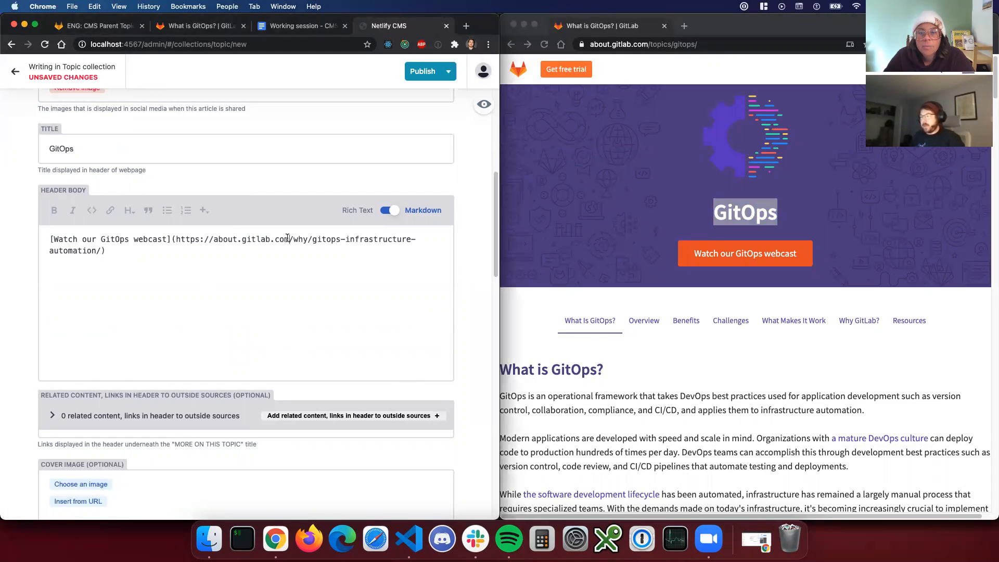
{"action": "left_click_drag", "start_coordinate": [293, 239], "coordinate": [197, 241]}
{"action": "key", "text": "BackSpace"}
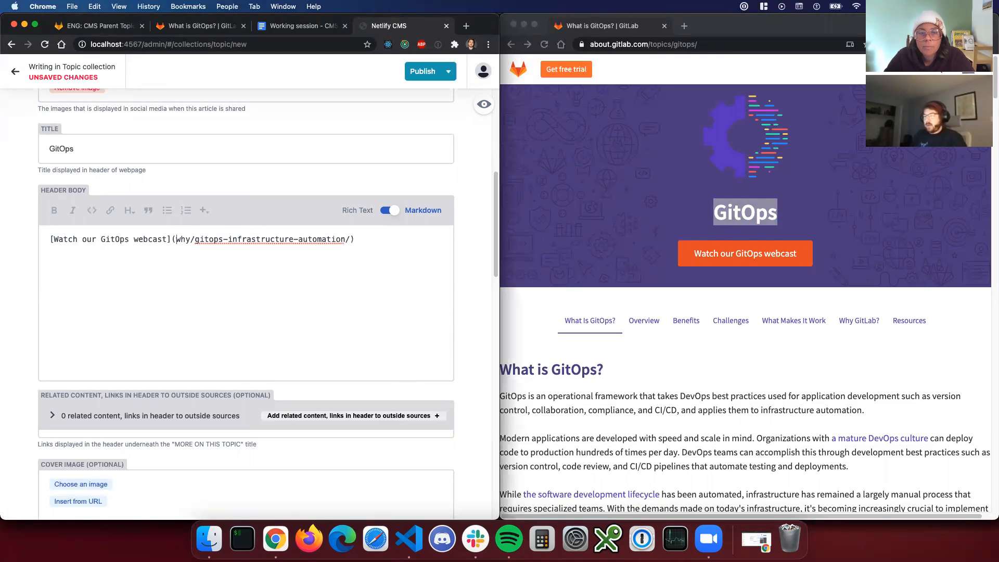
{"action": "type", "text": "/"}
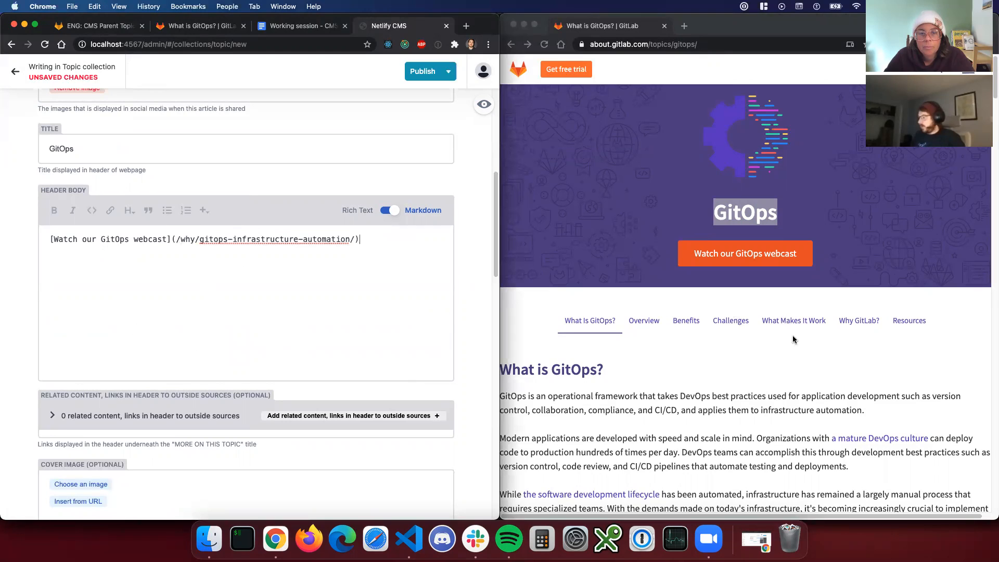
{"action": "scroll", "coordinate": [298, 316], "scroll_direction": "down", "scroll_amount": 1}
{"action": "left_click", "coordinate": [298, 316]}
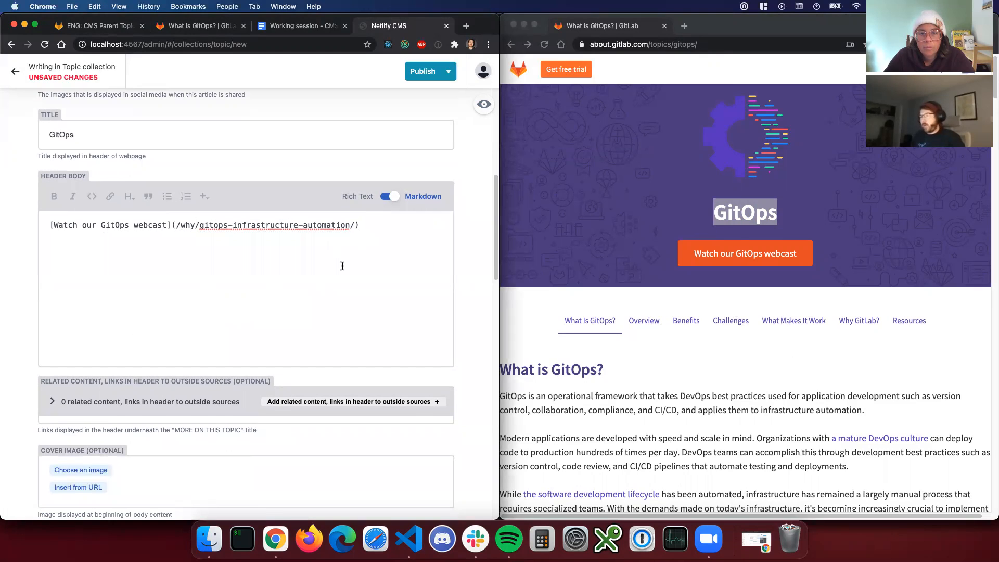
Check the optional Related Content and Cover Image fields against the header of the live GitOps page.
{"action": "scroll", "coordinate": [158, 288], "scroll_direction": "down", "scroll_amount": 3}
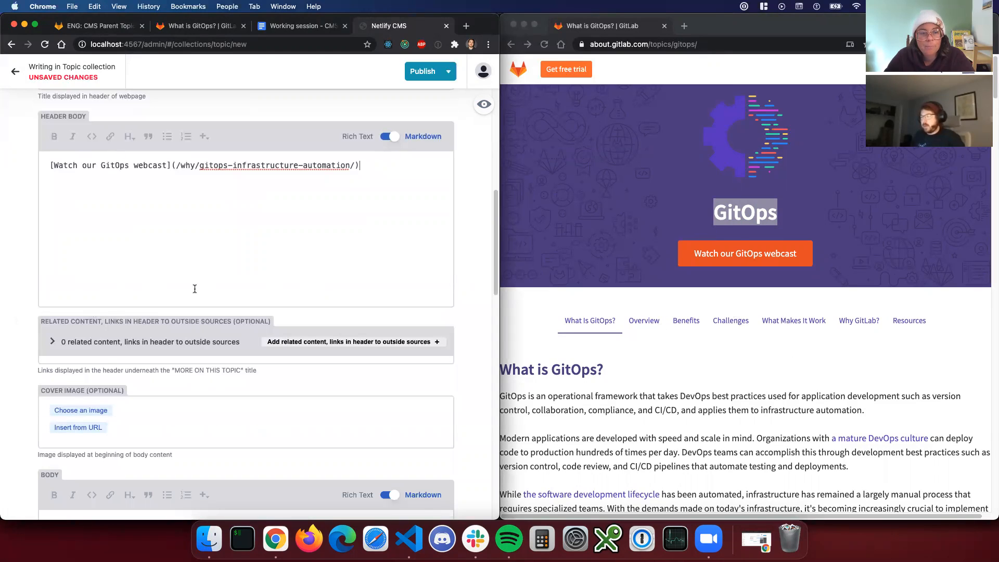
{"action": "scroll", "coordinate": [629, 387], "scroll_direction": "down", "scroll_amount": 2}
{"action": "scroll", "coordinate": [54, 291], "scroll_direction": "down", "scroll_amount": 3}
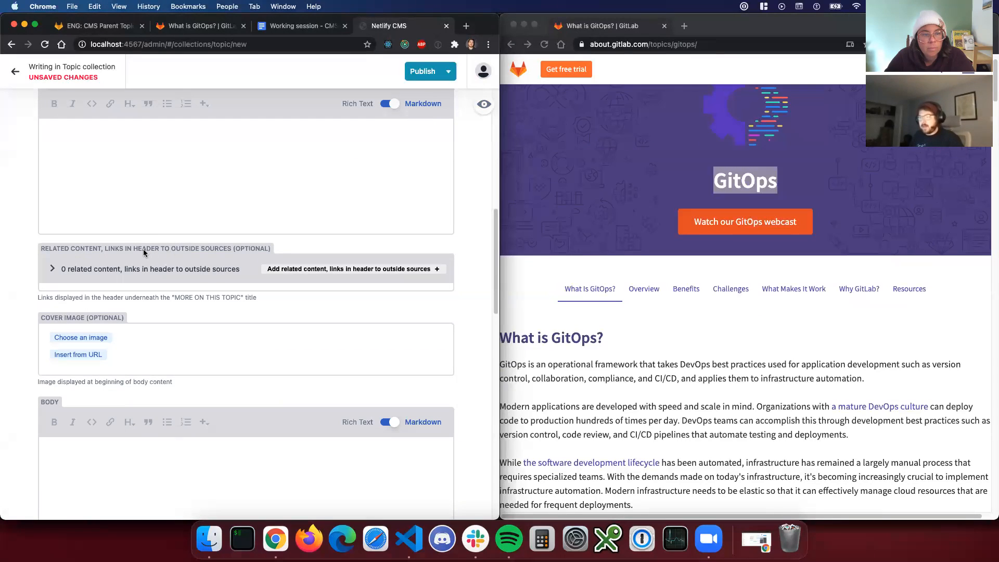
{"action": "left_click", "coordinate": [599, 303]}
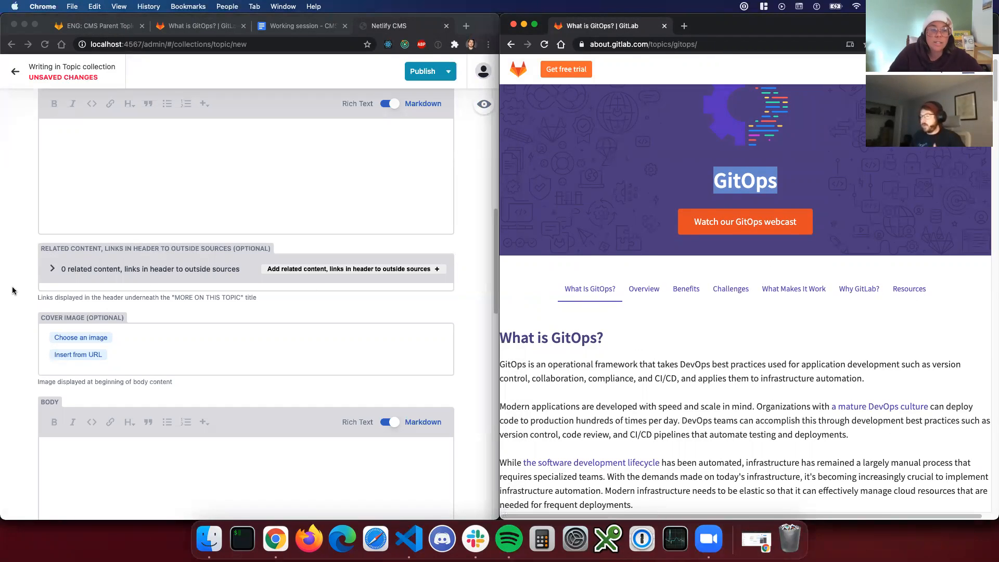
{"action": "scroll", "coordinate": [71, 283], "scroll_direction": "down", "scroll_amount": 1}
{"action": "scroll", "coordinate": [468, 330], "scroll_direction": "up", "scroll_amount": 1}
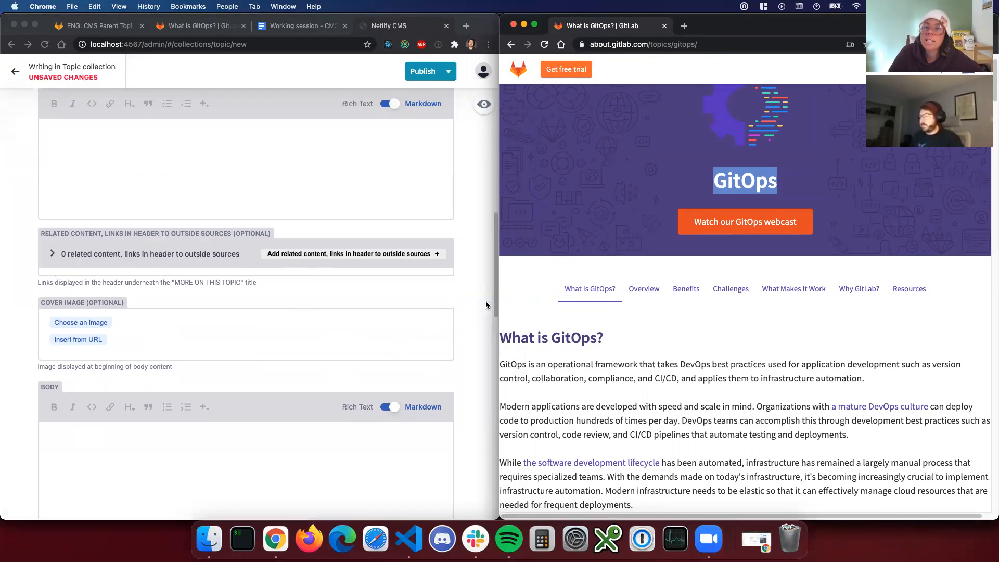
{"action": "left_click", "coordinate": [605, 336]}
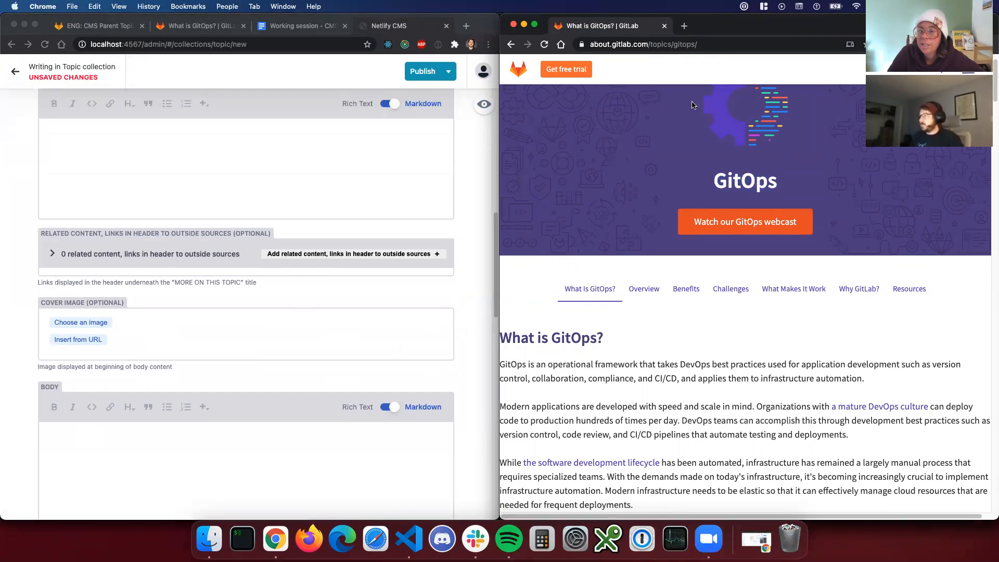
Open about.gitlab.com/topics/ci-cd/ in a new tab and examine how that topic page lays out its header and related links.
{"action": "left_click", "coordinate": [675, 46]}
{"action": "key", "text": "super+c"}
{"action": "key", "text": "super+t"}
{"action": "key", "text": "super+v"}
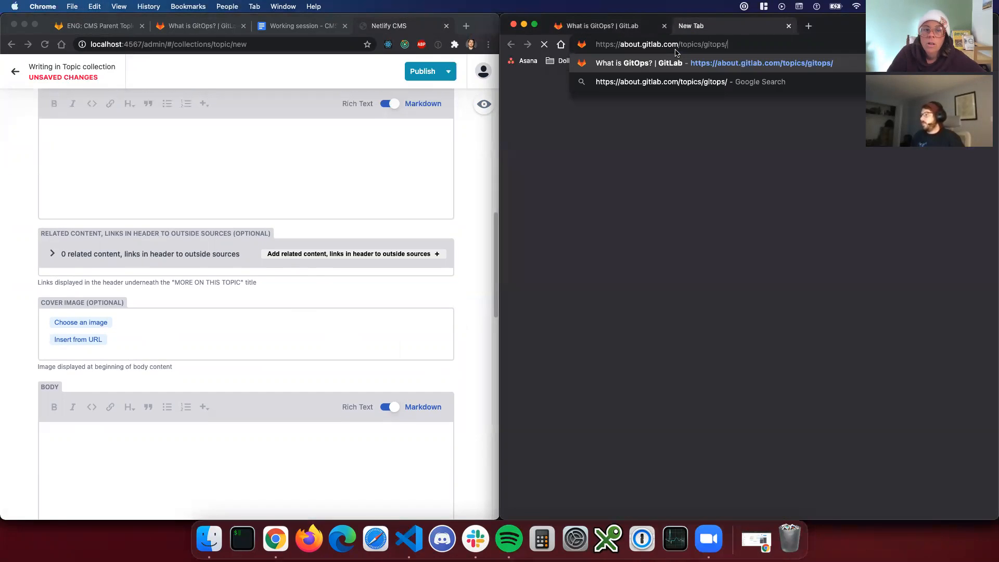
{"action": "double_click", "coordinate": [709, 44]}
{"action": "type", "text": "ci-"}
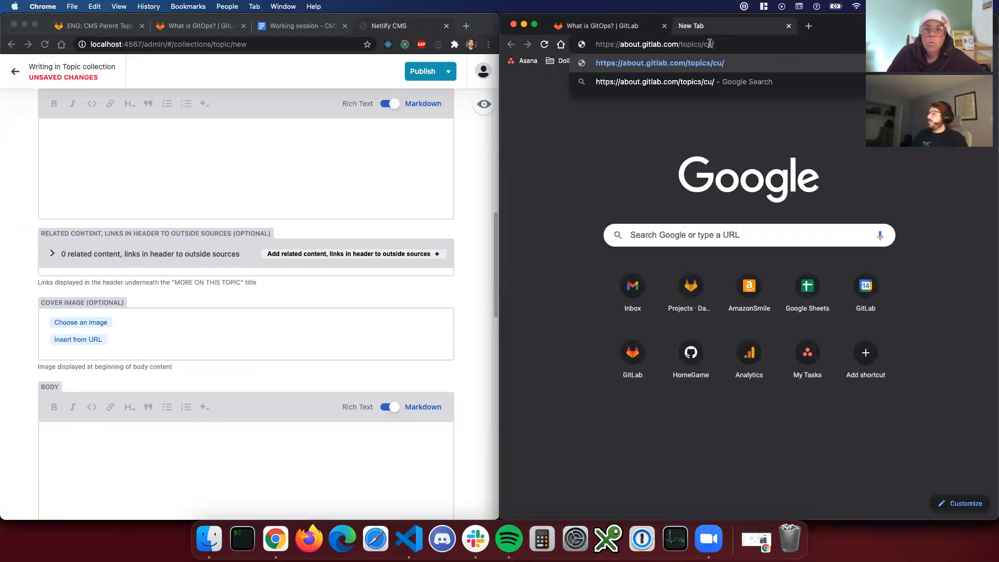
{"action": "type", "text": "cd"}
{"action": "key", "text": "Return"}
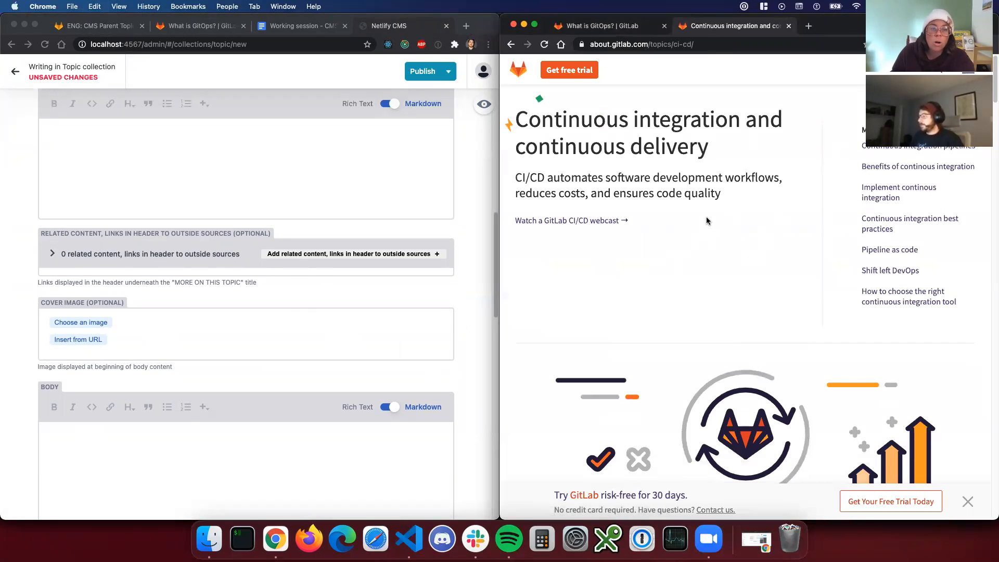
{"action": "scroll", "coordinate": [706, 218], "scroll_direction": "down", "scroll_amount": 10}
{"action": "key", "text": "super+f"}
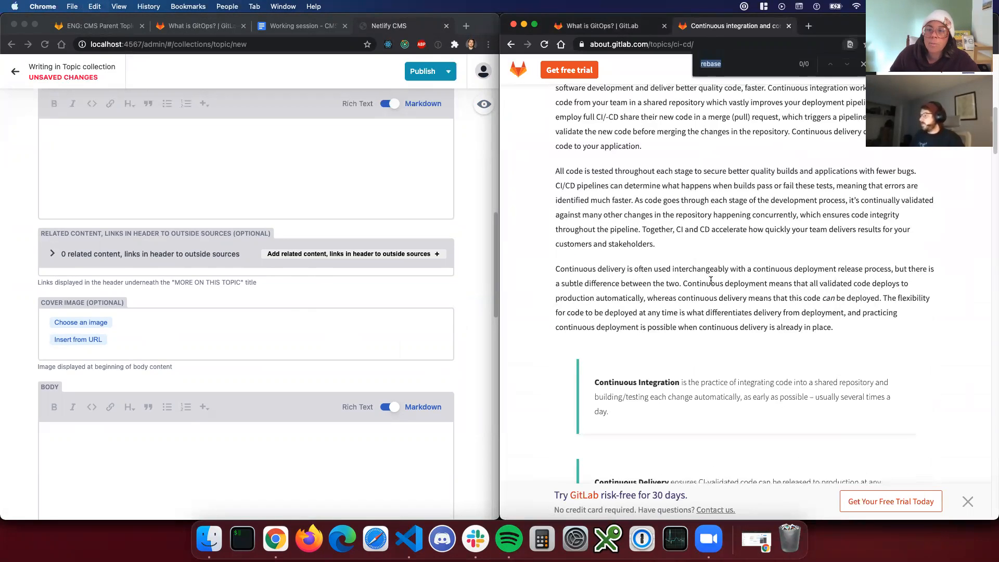
{"action": "scroll", "coordinate": [711, 283], "scroll_direction": "up", "scroll_amount": 10}
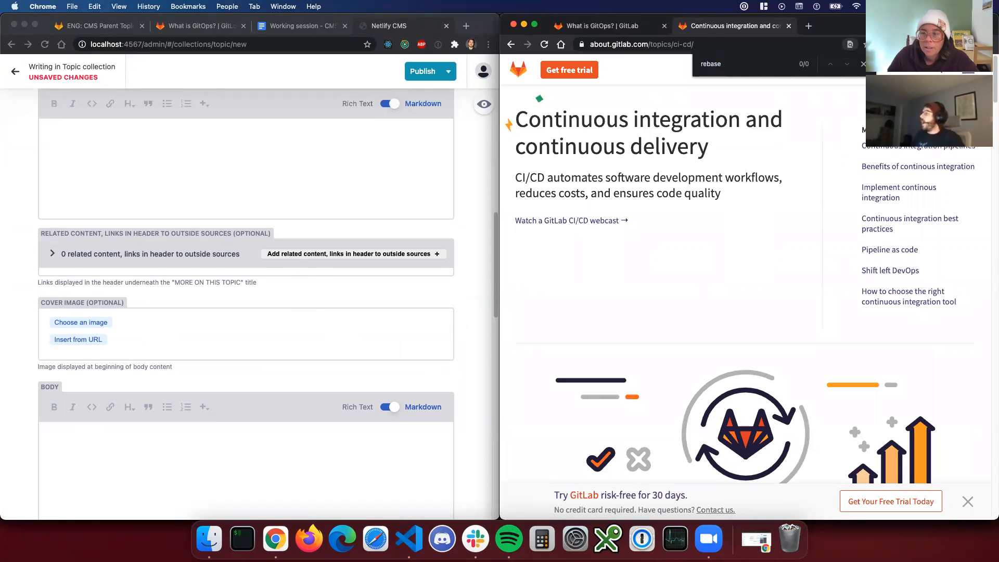
{"action": "key", "text": "Escape"}
Look through the live GitOps page for header links or a cover image that would fill the optional fields.
{"action": "left_click", "coordinate": [608, 26]}
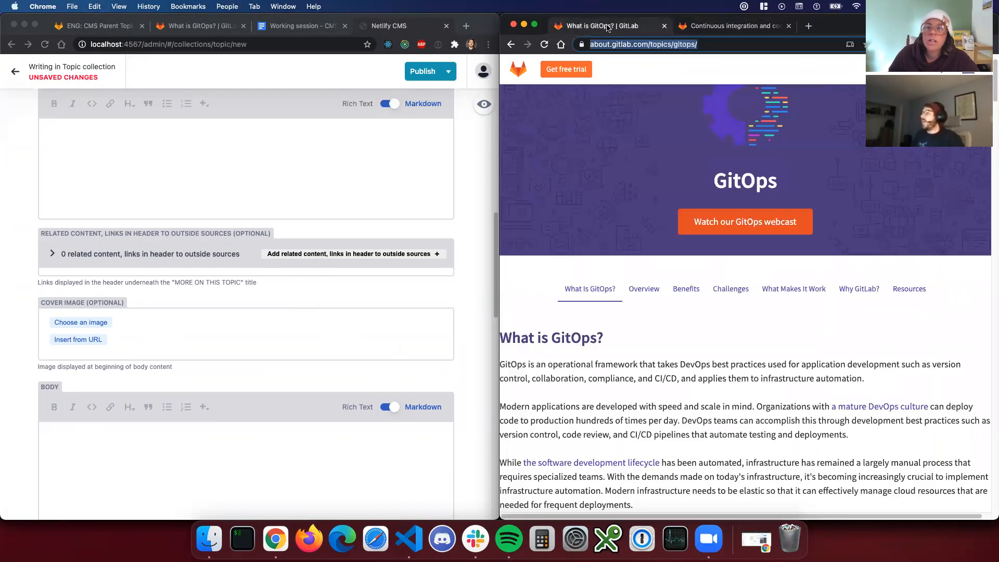
{"action": "scroll", "coordinate": [637, 309], "scroll_direction": "down", "scroll_amount": 8}
{"action": "scroll", "coordinate": [645, 328], "scroll_direction": "up", "scroll_amount": 11}
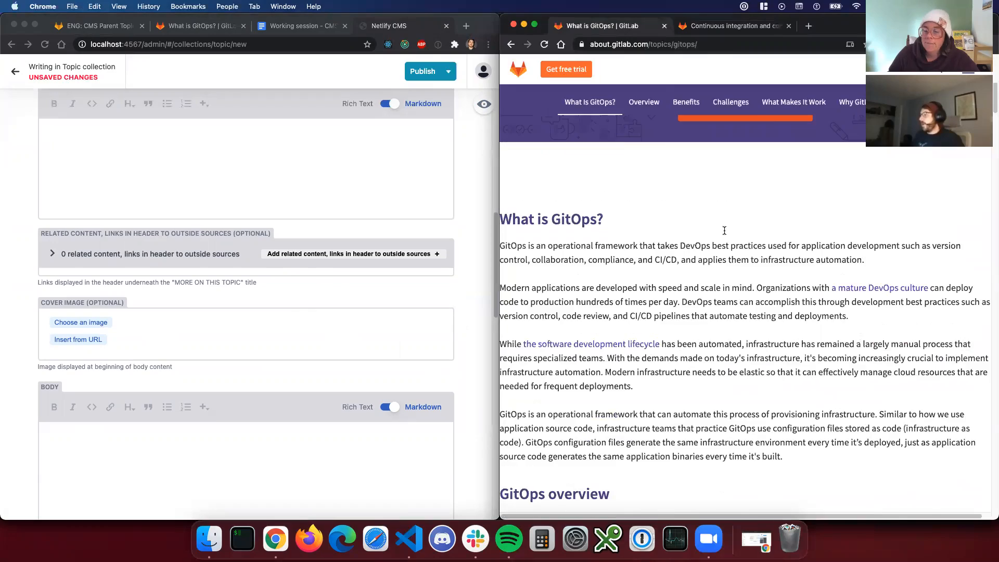
{"action": "scroll", "coordinate": [649, 342], "scroll_direction": "down", "scroll_amount": 10}
{"action": "scroll", "coordinate": [679, 264], "scroll_direction": "up", "scroll_amount": 10}
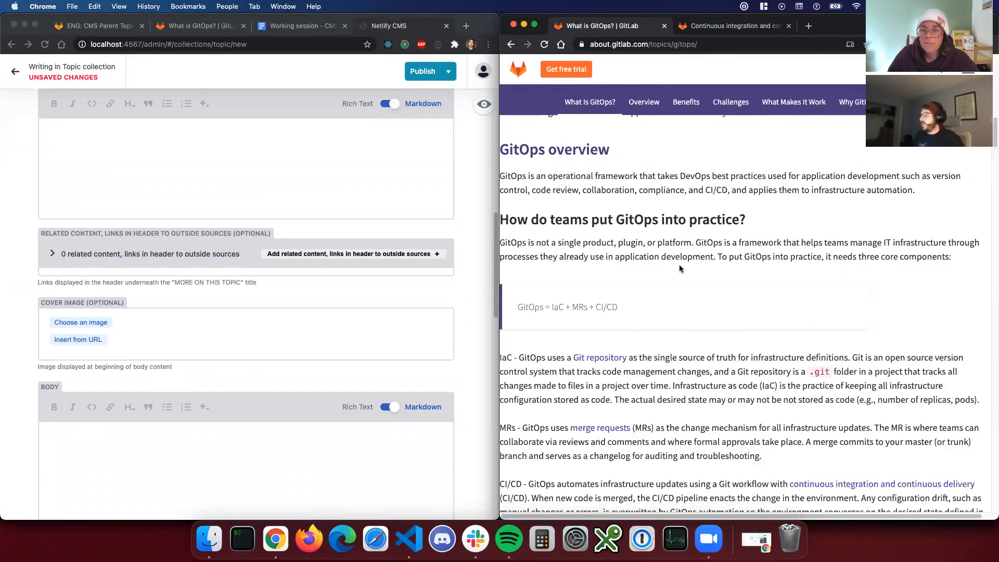
{"action": "scroll", "coordinate": [688, 416], "scroll_direction": "down", "scroll_amount": 2}
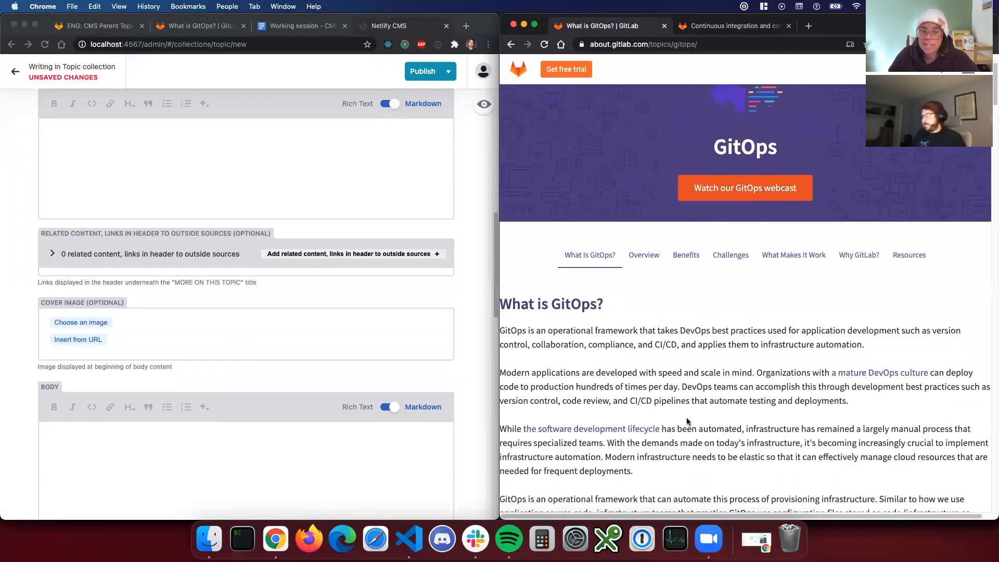
{"action": "scroll", "coordinate": [687, 416], "scroll_direction": "up", "scroll_amount": 2}
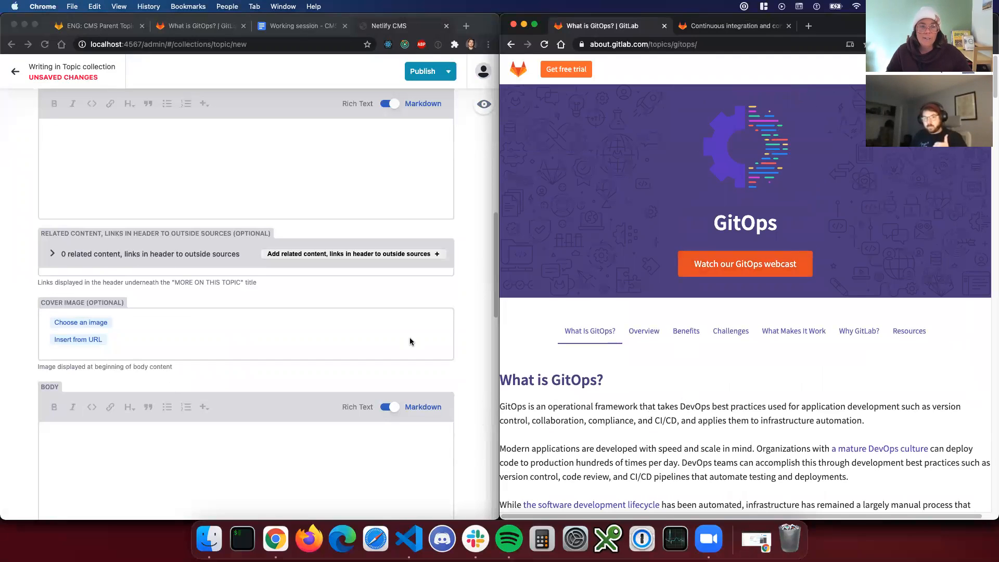
{"action": "scroll", "coordinate": [119, 271], "scroll_direction": "up", "scroll_amount": 1}
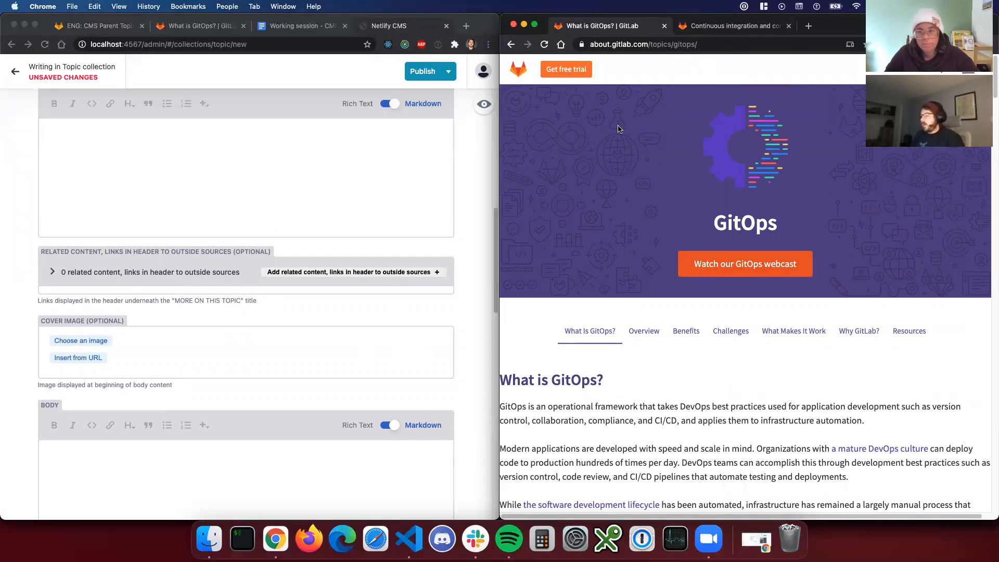
{"action": "scroll", "coordinate": [620, 128], "scroll_direction": "down", "scroll_amount": 3}
{"action": "scroll", "coordinate": [619, 129], "scroll_direction": "up", "scroll_amount": 3}
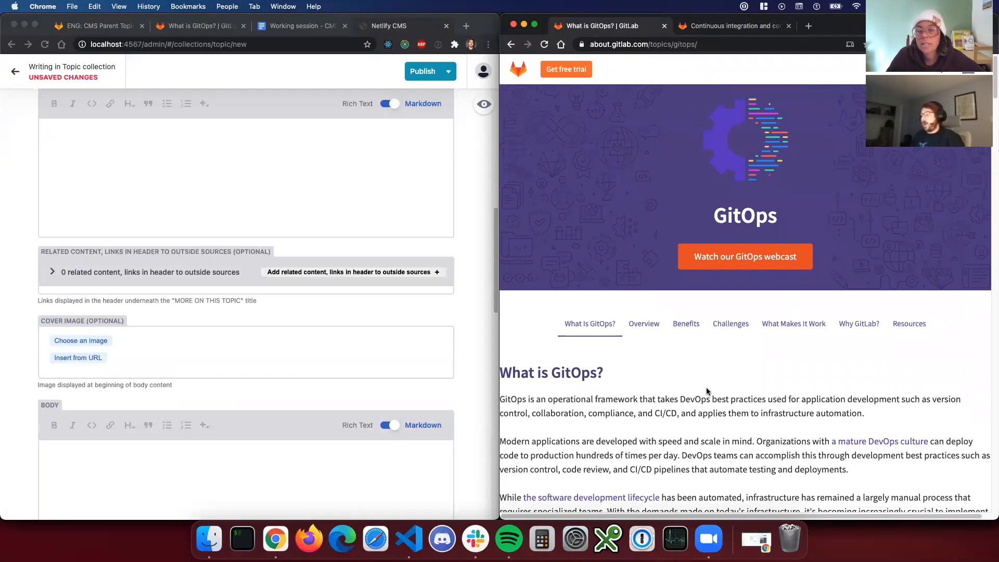
Review the entry's fields from Title through Body against the live GitOps page's header and opening section.
{"action": "left_click", "coordinate": [172, 225]}
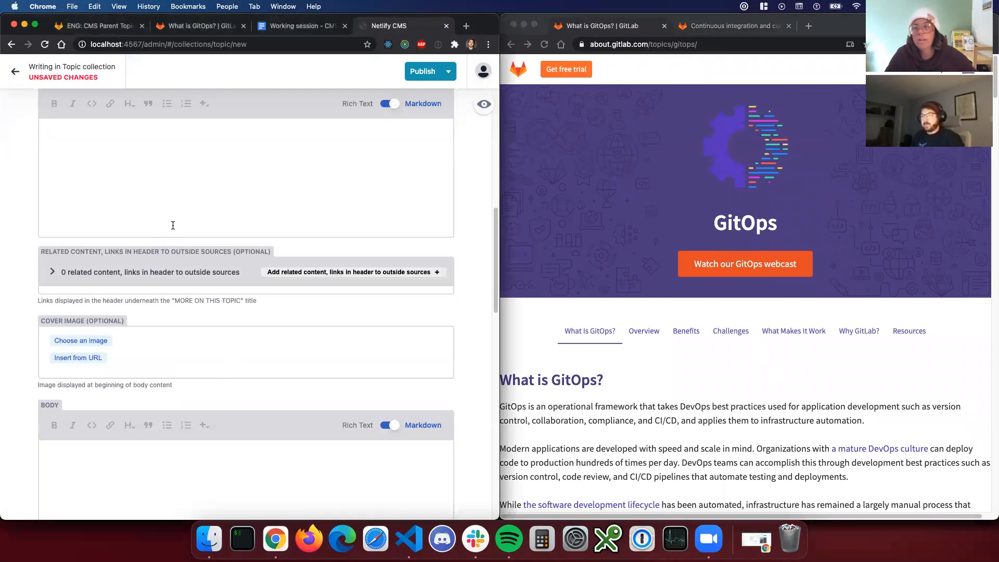
{"action": "scroll", "coordinate": [172, 229], "scroll_direction": "up", "scroll_amount": 4}
{"action": "left_click", "coordinate": [739, 26]}
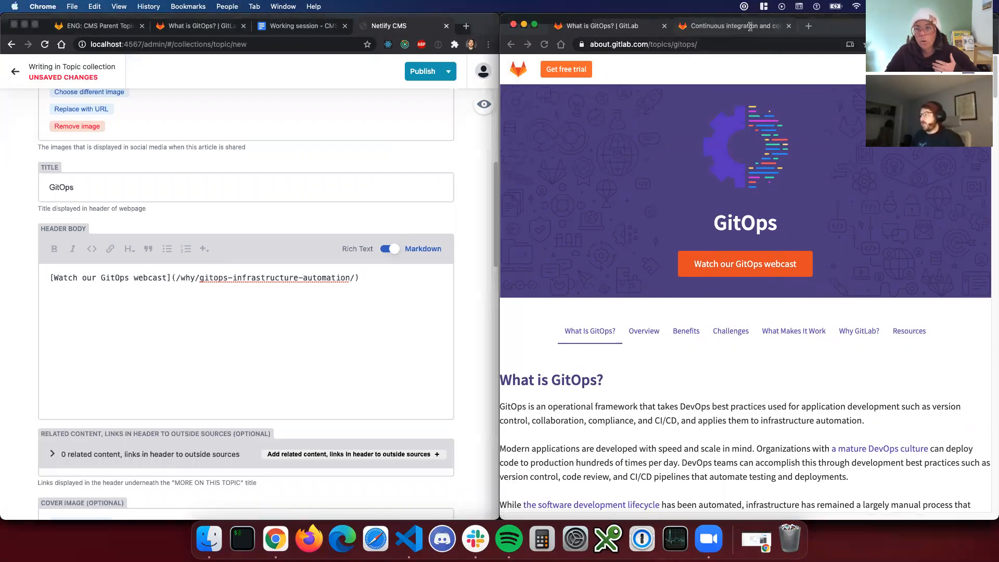
{"action": "left_click", "coordinate": [645, 26]}
{"action": "scroll", "coordinate": [824, 368], "scroll_direction": "down", "scroll_amount": 2}
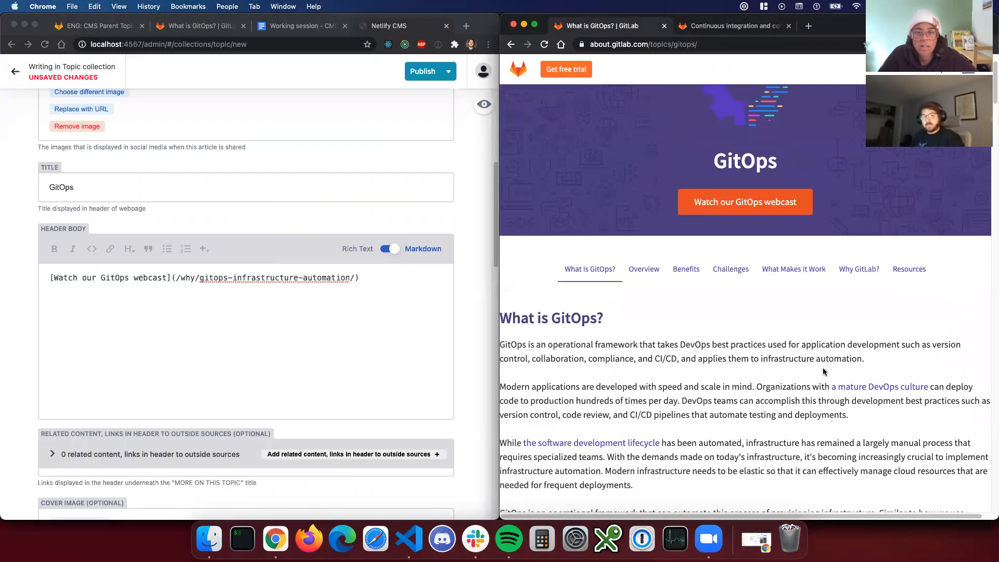
{"action": "scroll", "coordinate": [676, 377], "scroll_direction": "down", "scroll_amount": 1}
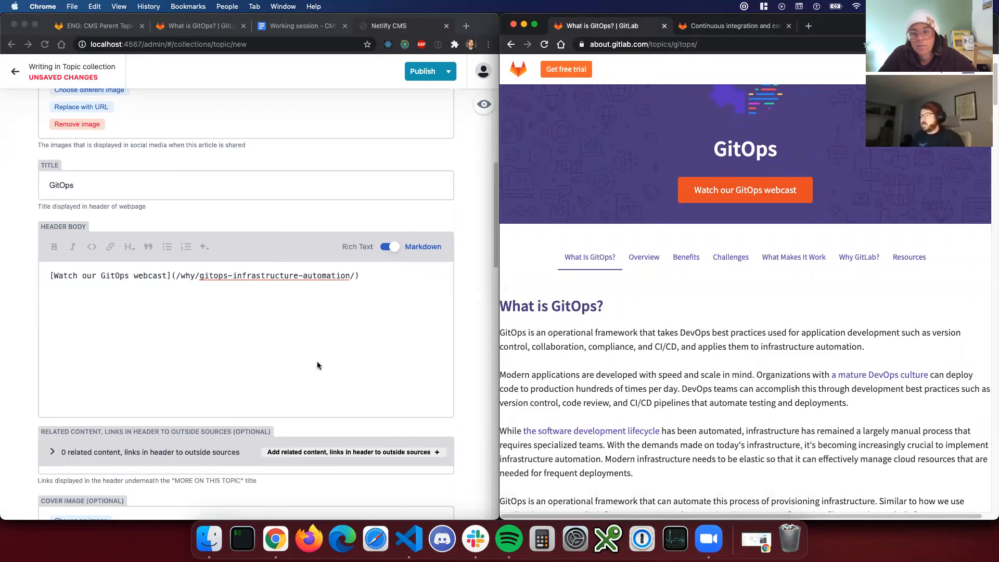
{"action": "left_click", "coordinate": [315, 366]}
{"action": "scroll", "coordinate": [253, 411], "scroll_direction": "down", "scroll_amount": 4}
{"action": "scroll", "coordinate": [192, 351], "scroll_direction": "up", "scroll_amount": 5}
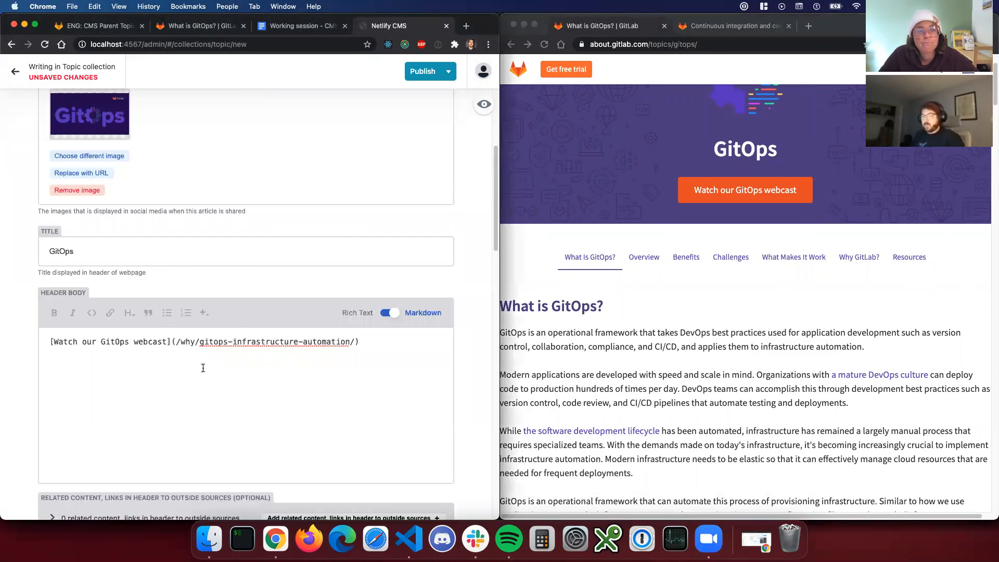
{"action": "scroll", "coordinate": [203, 368], "scroll_direction": "down", "scroll_amount": 8}
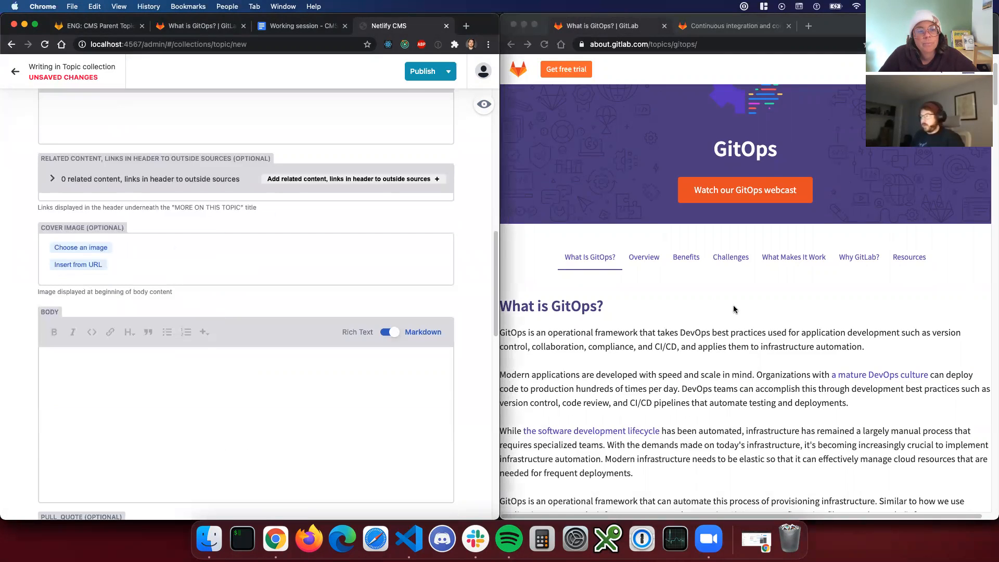
Open the image library for the Cover Image and look through it for artwork matching the live GitOps page.
{"action": "scroll", "coordinate": [728, 309], "scroll_direction": "down", "scroll_amount": 4}
{"action": "scroll", "coordinate": [677, 307], "scroll_direction": "up", "scroll_amount": 5}
{"action": "left_click", "coordinate": [645, 305]}
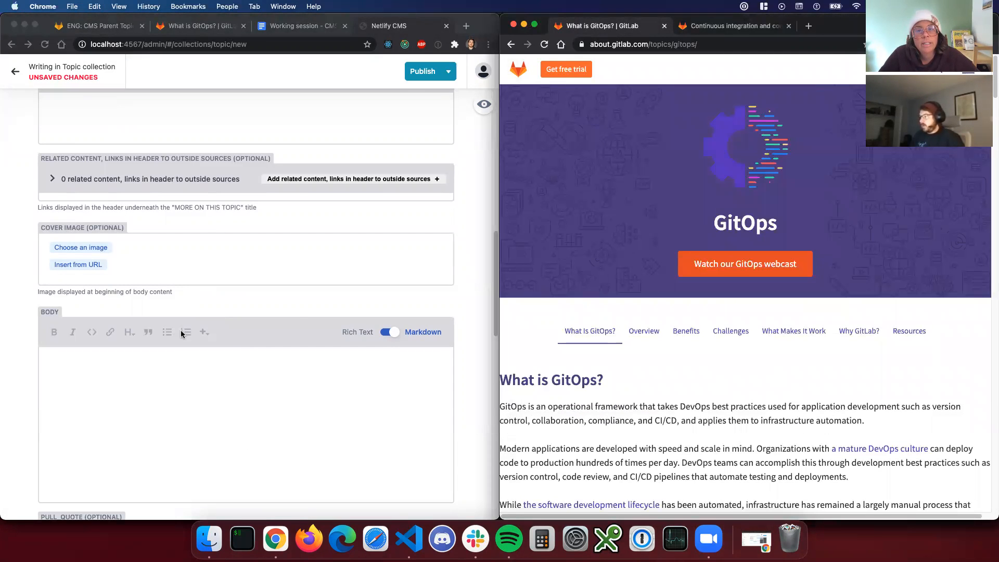
{"action": "left_click", "coordinate": [185, 244]}
{"action": "left_click", "coordinate": [85, 254]}
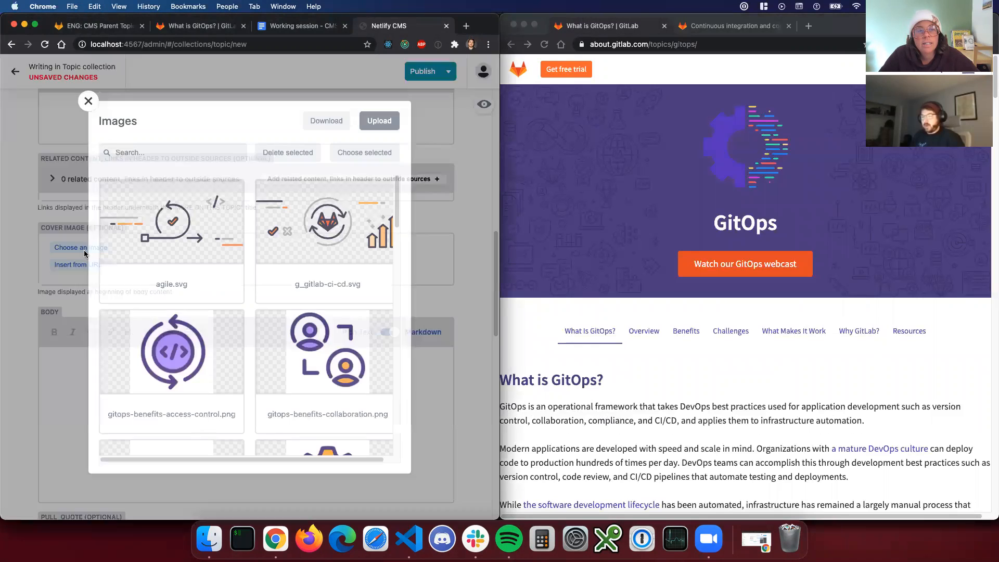
{"action": "scroll", "coordinate": [272, 271], "scroll_direction": "down", "scroll_amount": 6}
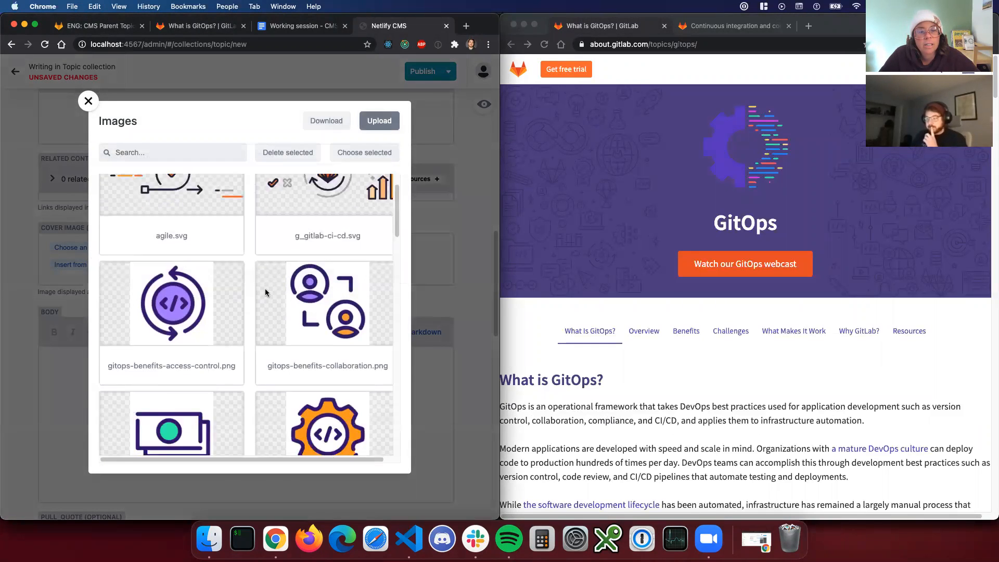
{"action": "scroll", "coordinate": [272, 325], "scroll_direction": "down", "scroll_amount": 5}
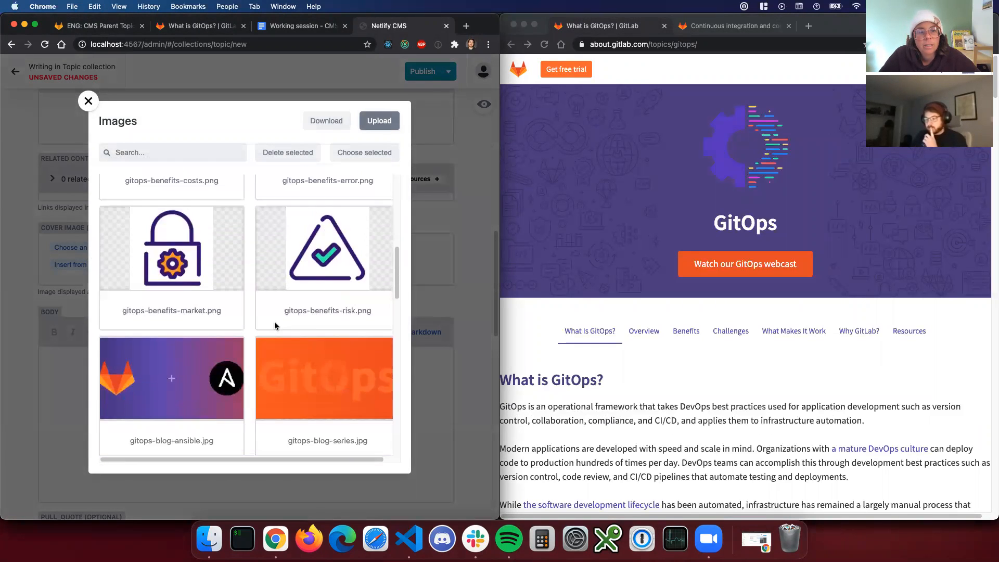
{"action": "scroll", "coordinate": [823, 280], "scroll_direction": "down", "scroll_amount": 1}
{"action": "scroll", "coordinate": [823, 279], "scroll_direction": "down", "scroll_amount": 2}
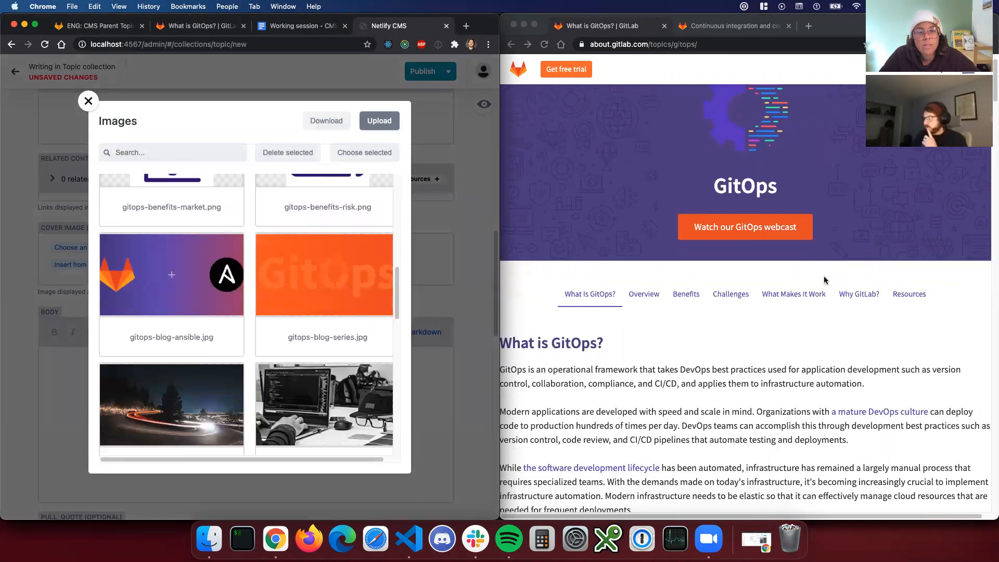
{"action": "scroll", "coordinate": [683, 339], "scroll_direction": "down", "scroll_amount": 6}
{"action": "scroll", "coordinate": [683, 337], "scroll_direction": "down", "scroll_amount": 2}
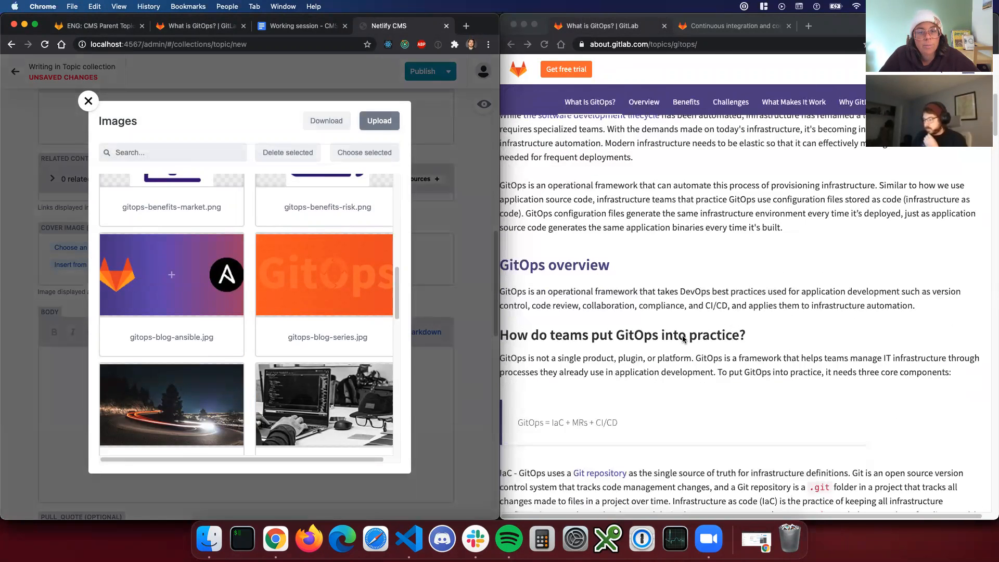
Search the image library for "gitops" and choose gitops-header.png as the Cover Image.
{"action": "left_click", "coordinate": [179, 152]}
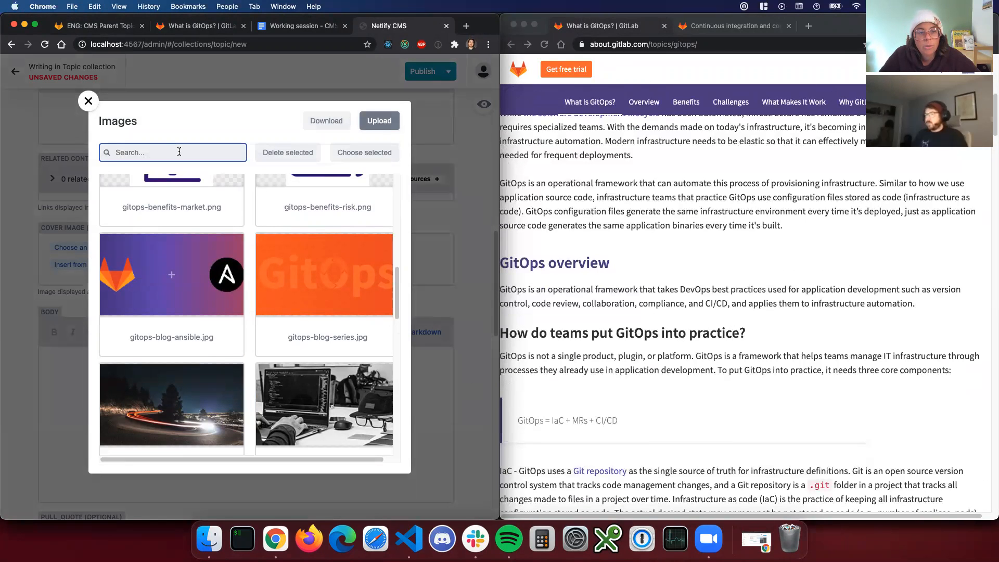
{"action": "type", "text": "gitops"}
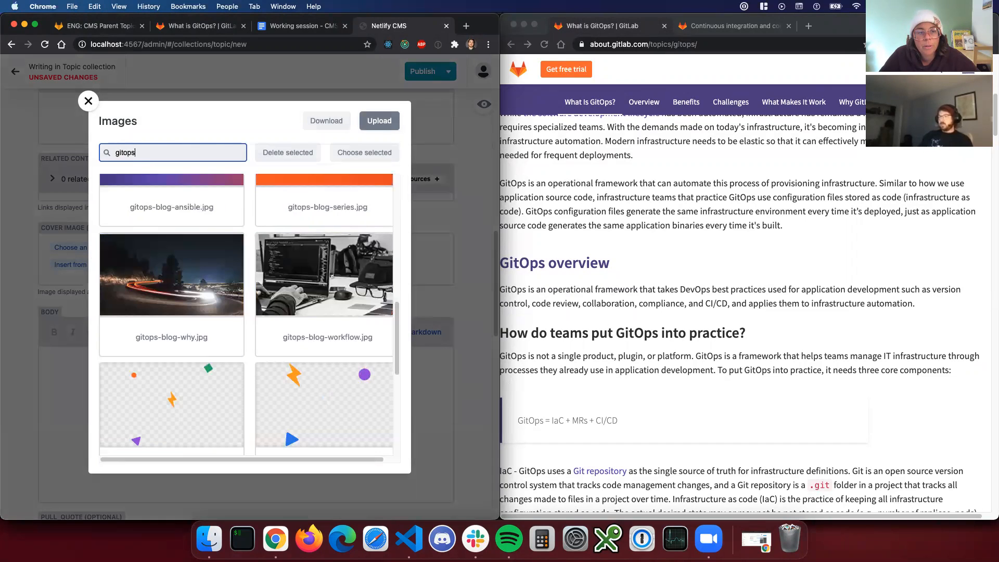
{"action": "scroll", "coordinate": [240, 260], "scroll_direction": "down", "scroll_amount": 5}
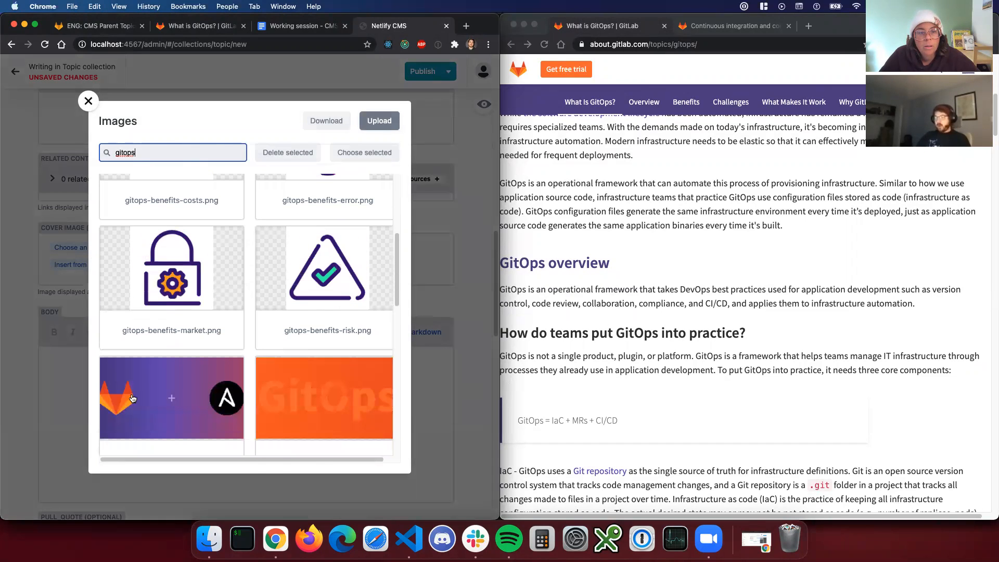
{"action": "scroll", "coordinate": [182, 395], "scroll_direction": "down", "scroll_amount": 1}
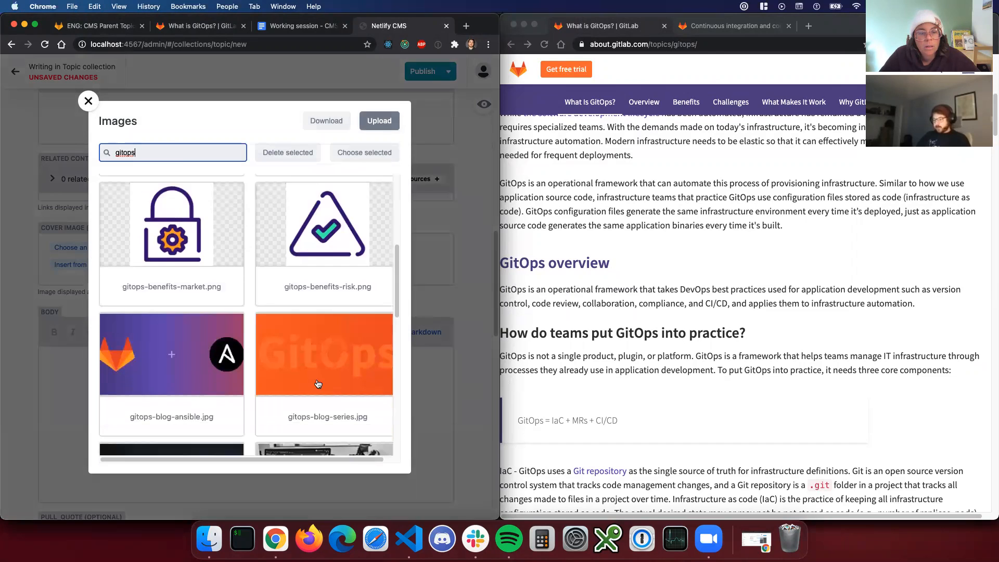
{"action": "scroll", "coordinate": [310, 370], "scroll_direction": "down", "scroll_amount": 2}
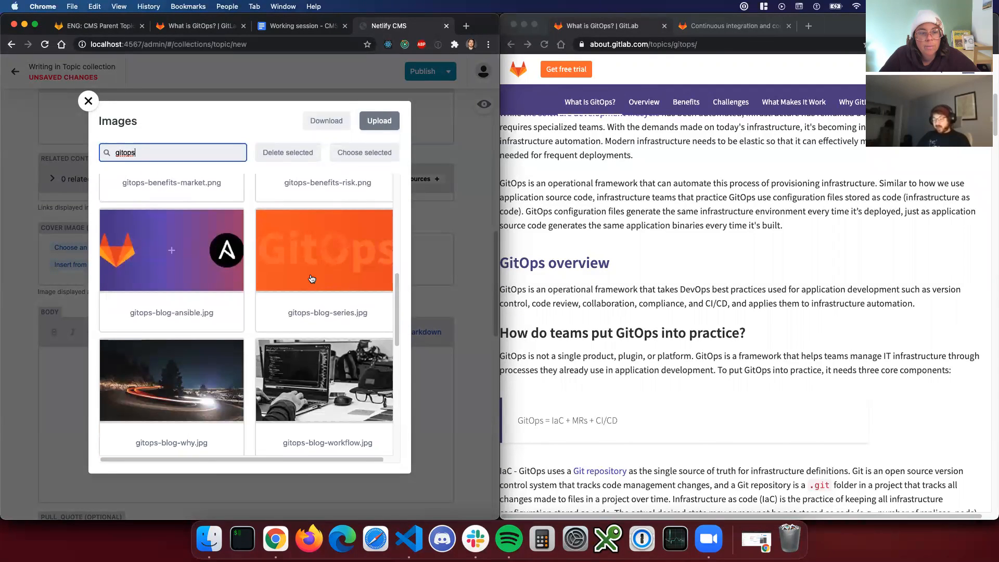
{"action": "scroll", "coordinate": [314, 292], "scroll_direction": "down", "scroll_amount": 4}
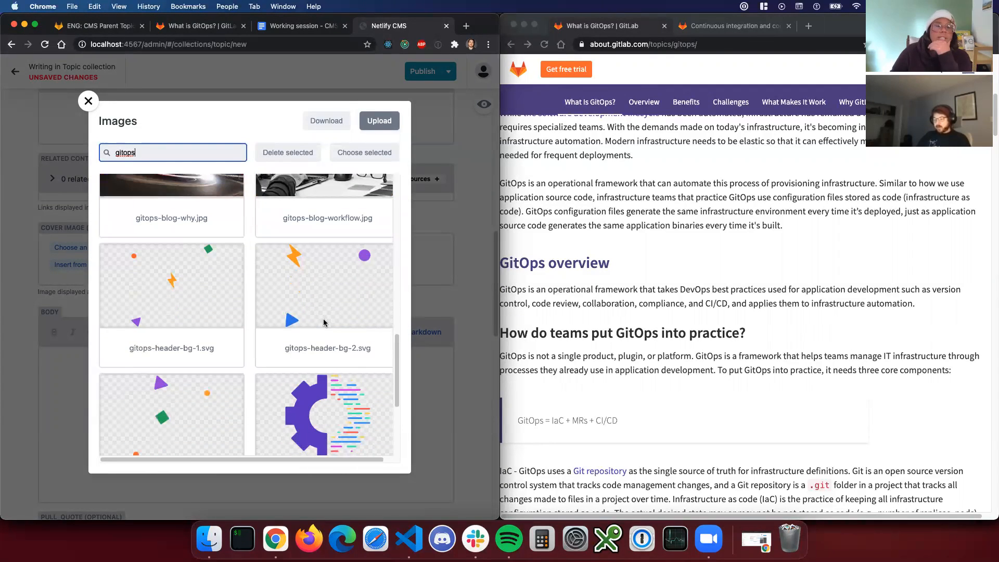
{"action": "scroll", "coordinate": [326, 320], "scroll_direction": "up", "scroll_amount": 6}
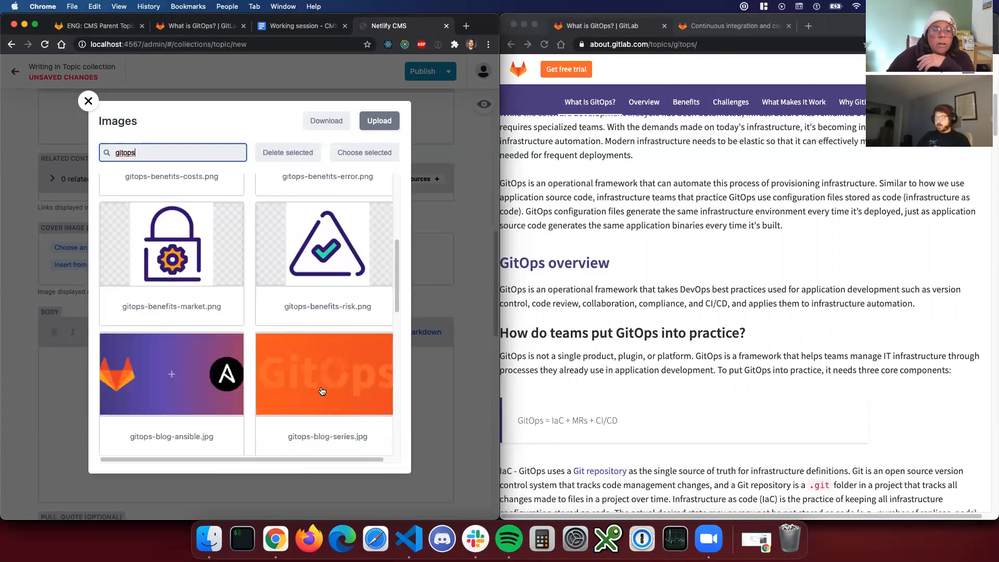
{"action": "scroll", "coordinate": [323, 393], "scroll_direction": "down", "scroll_amount": 6}
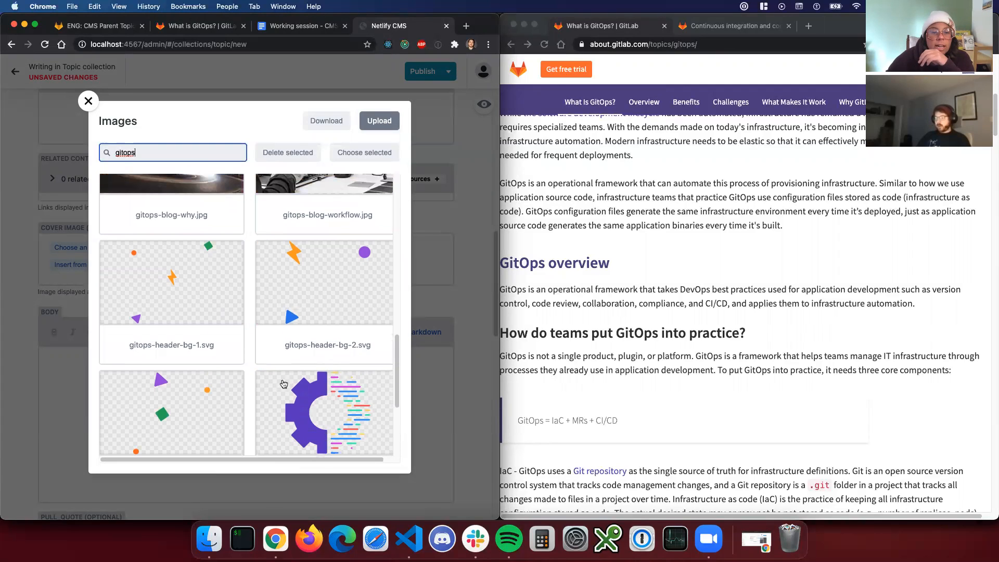
{"action": "left_click", "coordinate": [333, 412]}
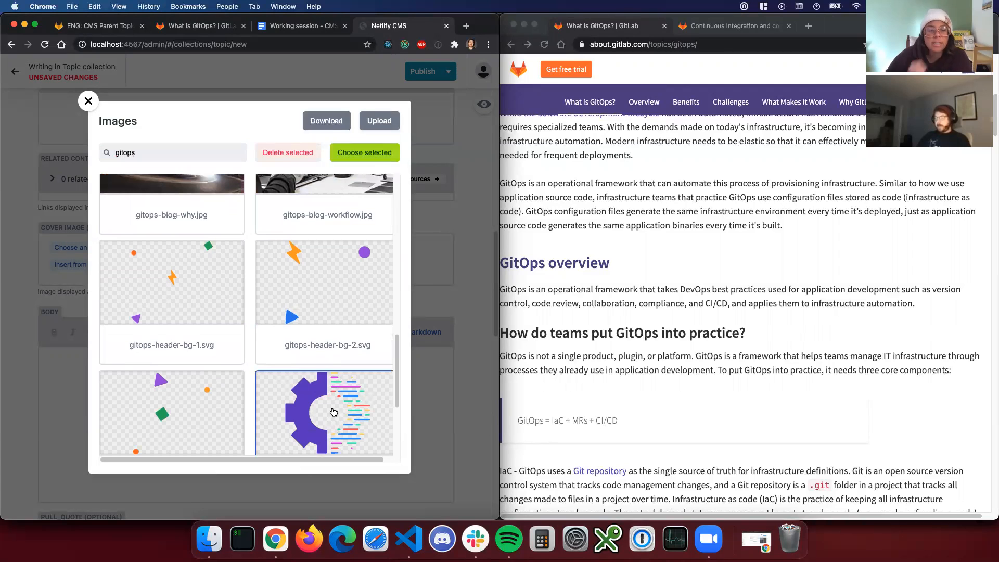
{"action": "scroll", "coordinate": [332, 409], "scroll_direction": "down", "scroll_amount": 4}
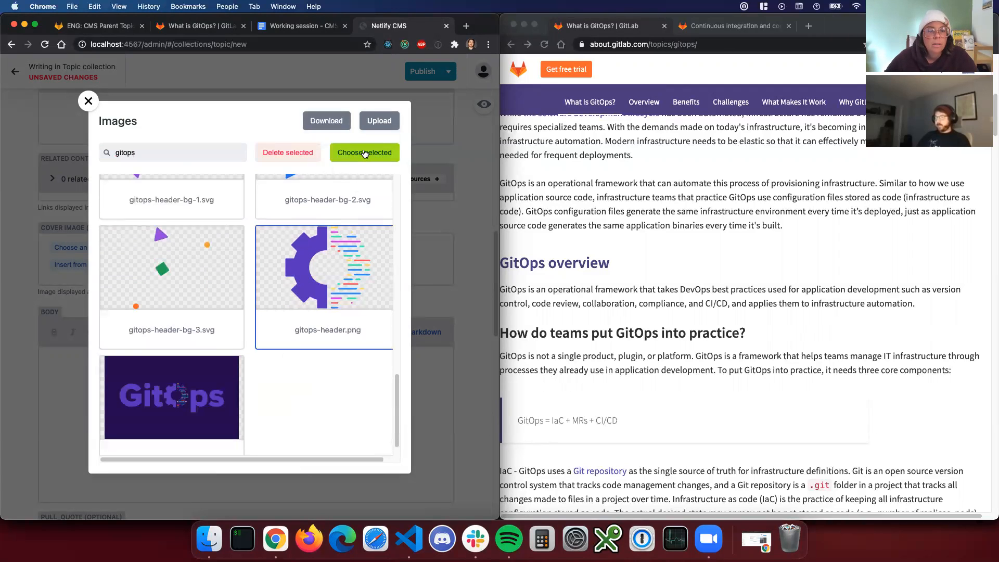
{"action": "left_click", "coordinate": [365, 152]}
{"action": "scroll", "coordinate": [749, 163], "scroll_direction": "up", "scroll_amount": 8}
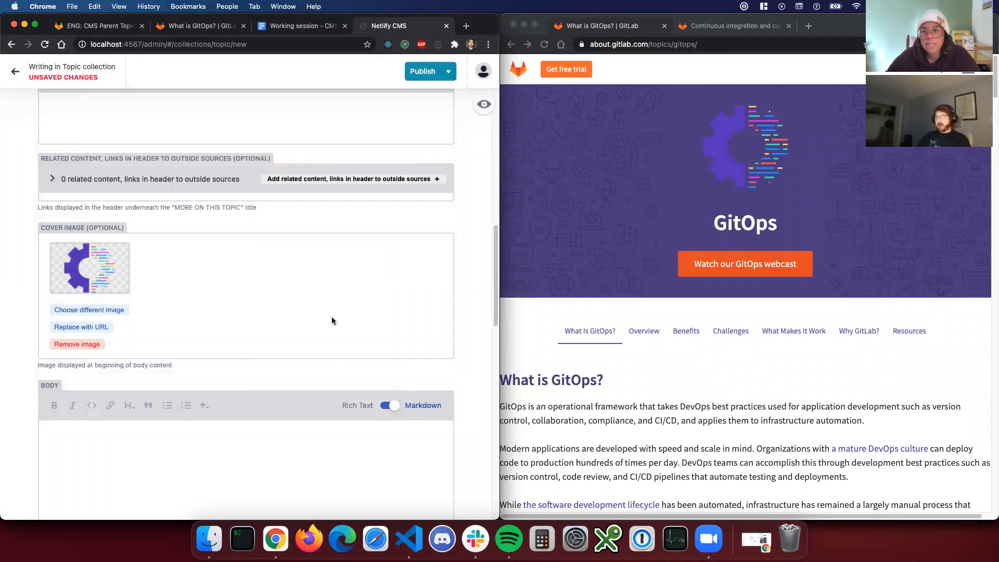
Copy the live page's "What is GitOps?" heading into the Body as a Markdown level-two heading.
{"action": "scroll", "coordinate": [214, 384], "scroll_direction": "down", "scroll_amount": 2}
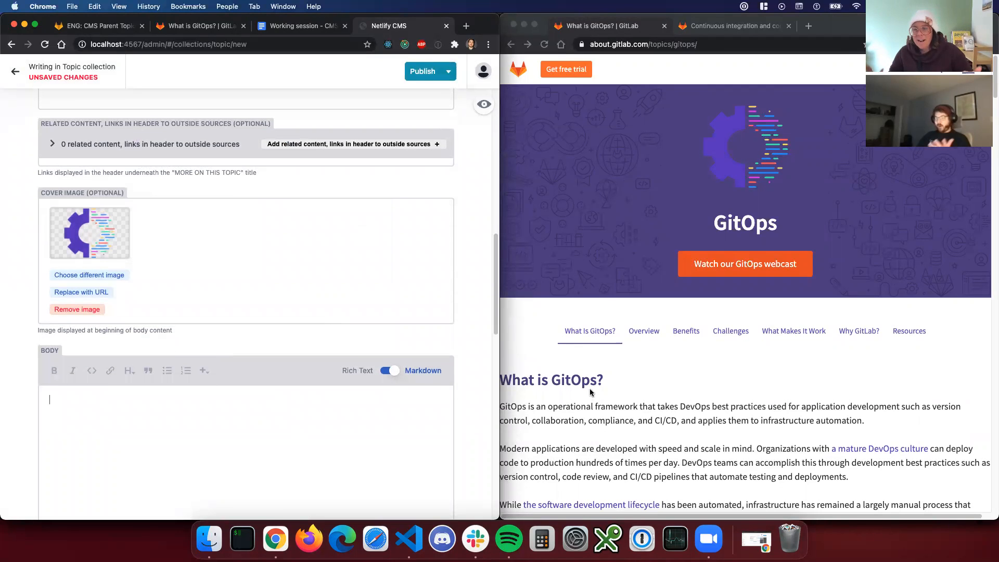
{"action": "scroll", "coordinate": [749, 377], "scroll_direction": "down", "scroll_amount": 3}
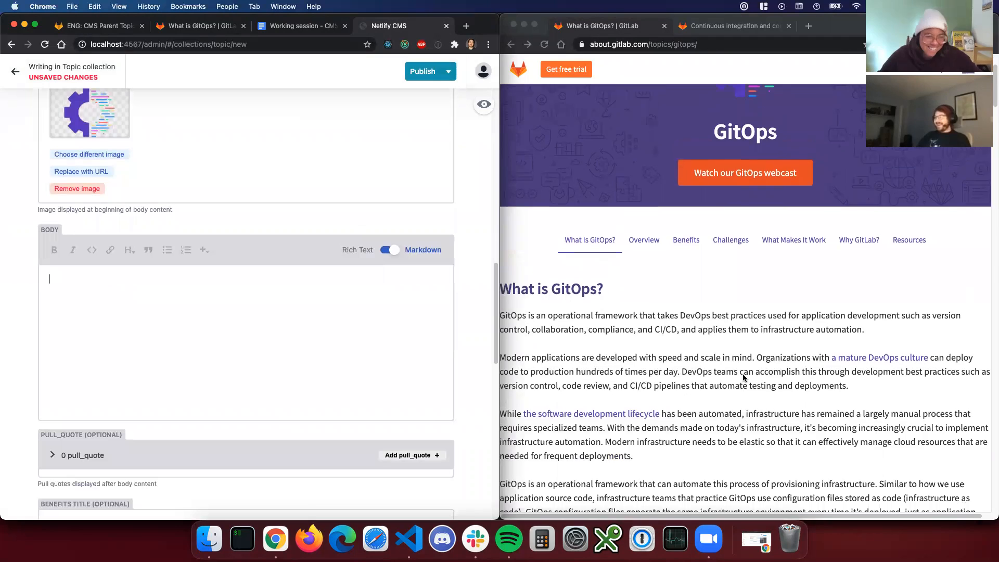
{"action": "scroll", "coordinate": [744, 378], "scroll_direction": "up", "scroll_amount": 2}
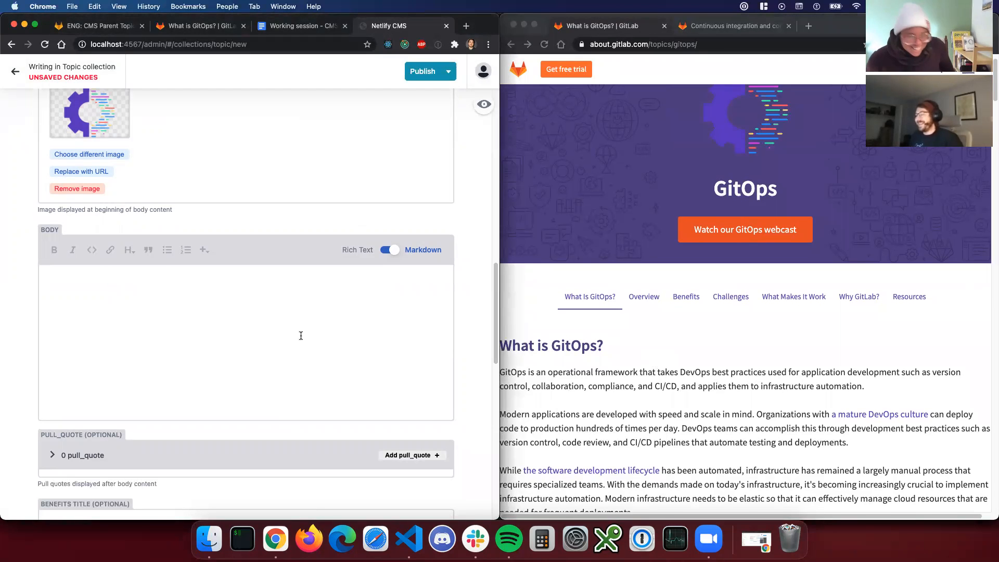
{"action": "triple_click", "coordinate": [604, 346]}
{"action": "key", "text": "super+c"}
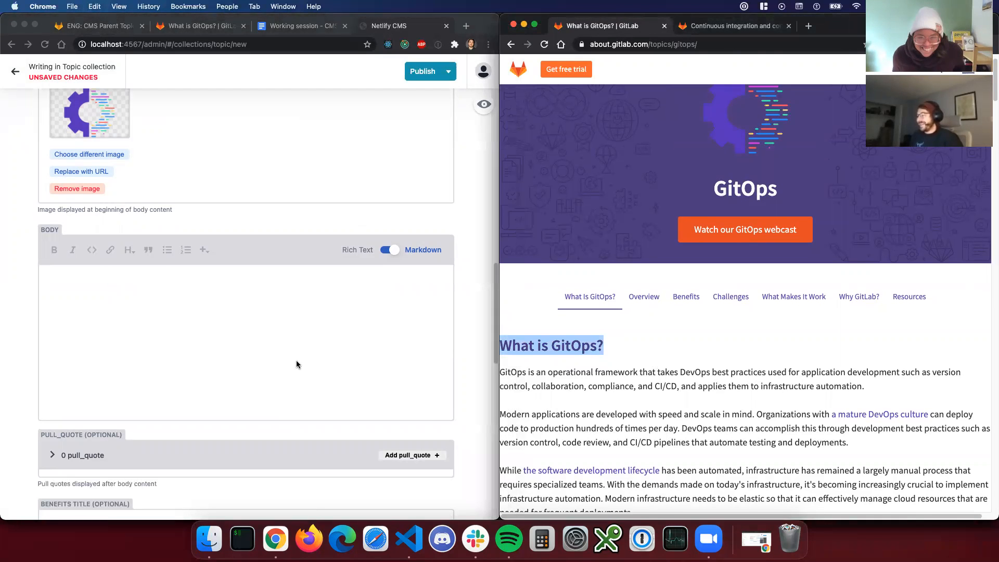
{"action": "left_click", "coordinate": [296, 363]}
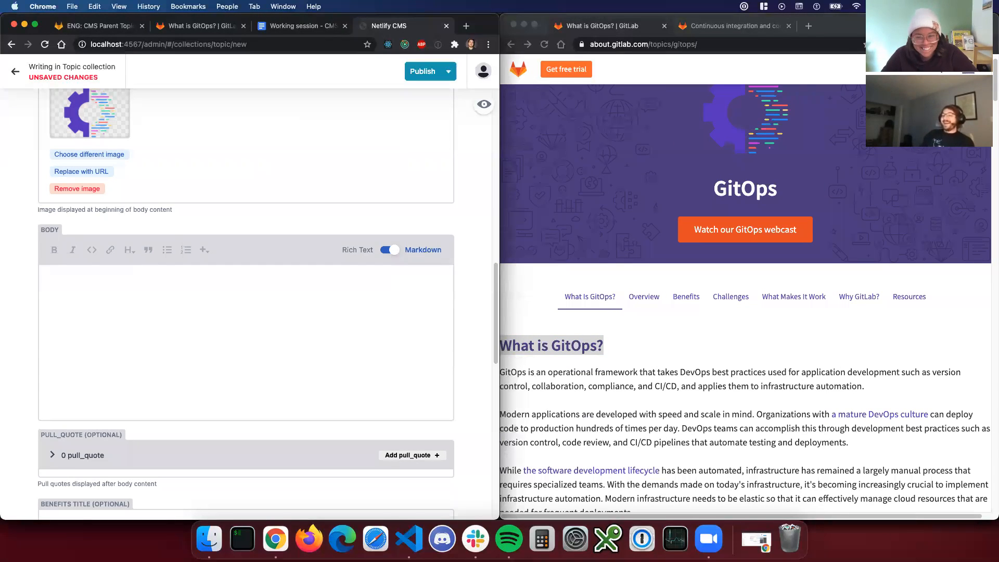
{"action": "type", "text": "##"}
{"action": "key", "text": "super+v"}
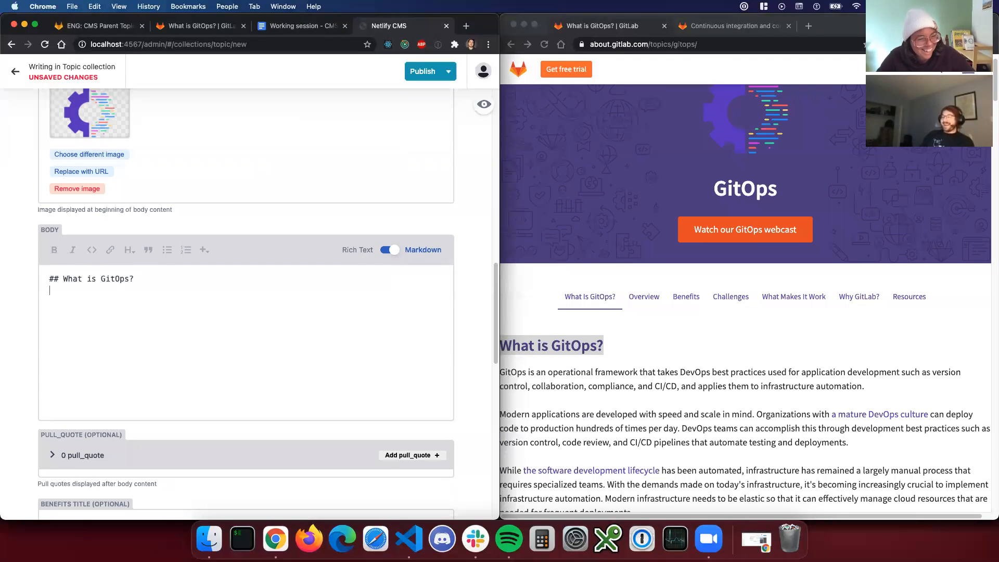
{"action": "scroll", "coordinate": [915, 359], "scroll_direction": "down", "scroll_amount": 4}
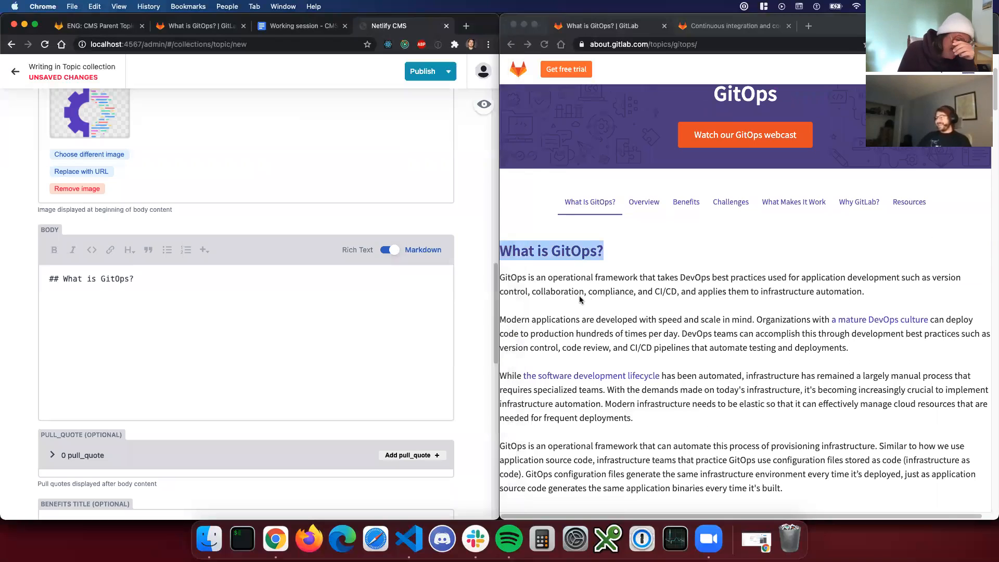
{"action": "left_click", "coordinate": [581, 299]}
{"action": "left_click", "coordinate": [502, 277]}
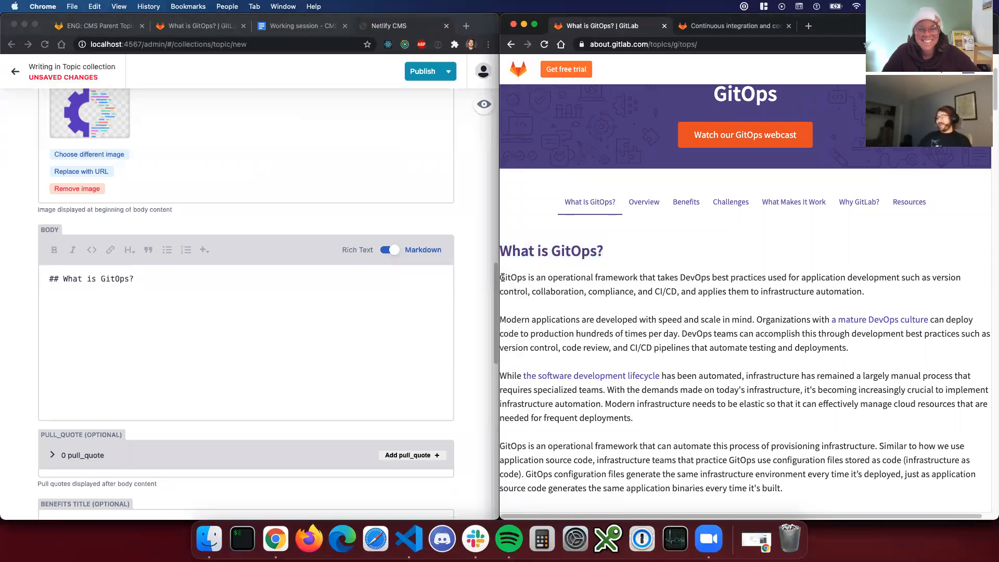
{"action": "left_click_drag", "start_coordinate": [505, 281], "coordinate": [863, 292]}
{"action": "scroll", "coordinate": [728, 312], "scroll_direction": "down", "scroll_amount": 2}
{"action": "left_click", "coordinate": [194, 358]}
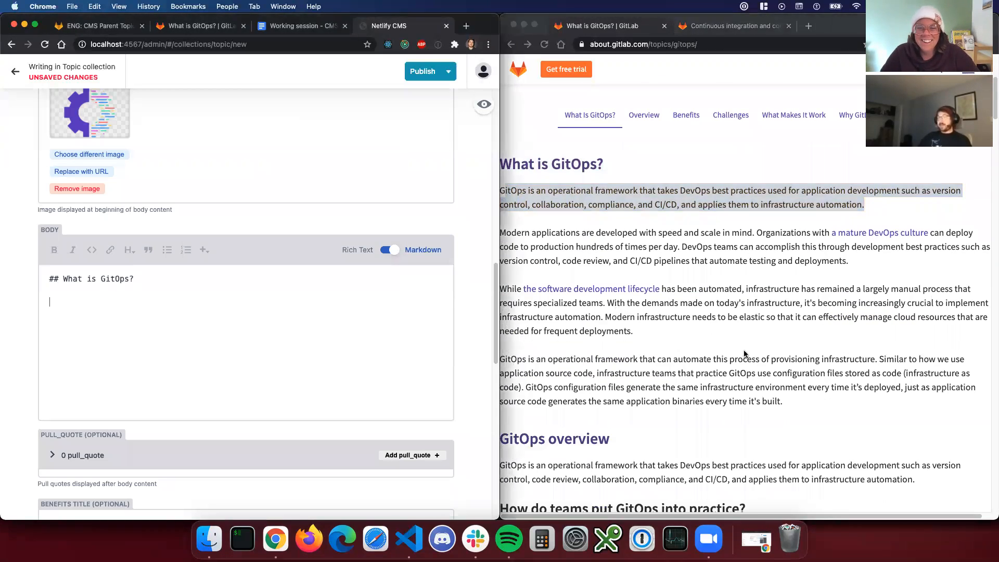
{"action": "scroll", "coordinate": [774, 395], "scroll_direction": "down", "scroll_amount": 5}
{"action": "scroll", "coordinate": [546, 234], "scroll_direction": "up", "scroll_amount": 6}
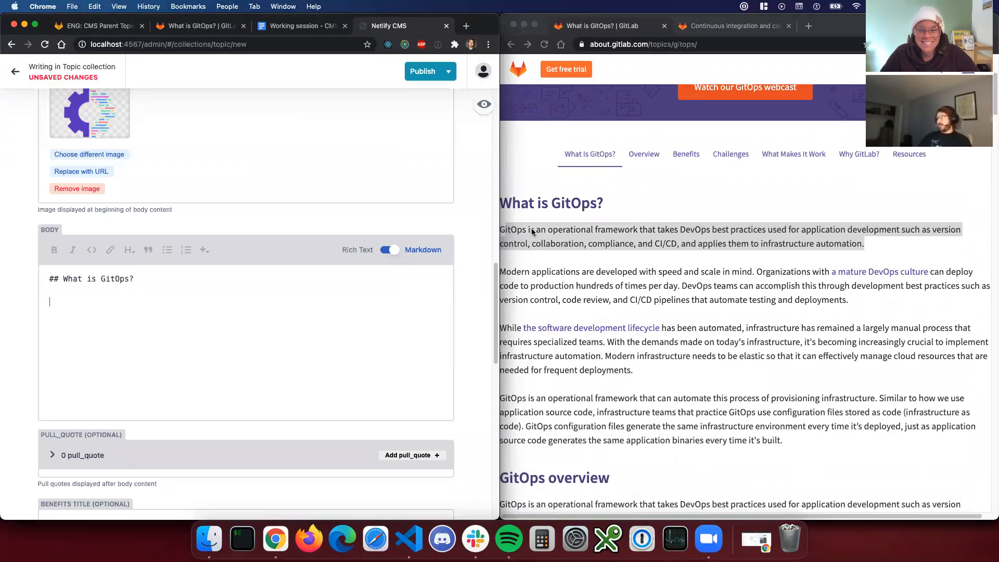
Replace the Body's contents with the live page's text from the "What is GitOps?" heading through the CI/CD paragraph above the benefits section.
{"action": "left_click", "coordinate": [503, 201]}
{"action": "scroll", "coordinate": [572, 271], "scroll_direction": "down", "scroll_amount": 6}
{"action": "left_click_drag", "start_coordinate": [502, 201], "coordinate": [760, 345]}
{"action": "scroll", "coordinate": [727, 359], "scroll_direction": "down", "scroll_amount": 3}
{"action": "scroll", "coordinate": [728, 358], "scroll_direction": "down", "scroll_amount": 1}
{"action": "key", "text": "super+c"}
{"action": "left_click", "coordinate": [224, 338]}
{"action": "key", "text": "super+a"}
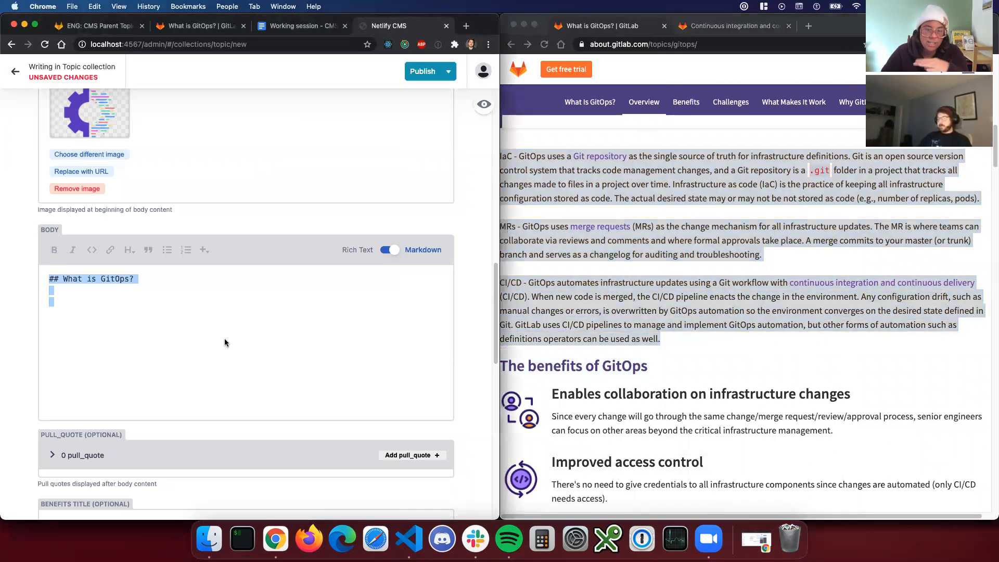
{"action": "key", "text": "super+v"}
Format "What is GitOps?" in the Body as a Markdown level-two heading followed by a blank line.
{"action": "scroll", "coordinate": [261, 356], "scroll_direction": "up", "scroll_amount": 10}
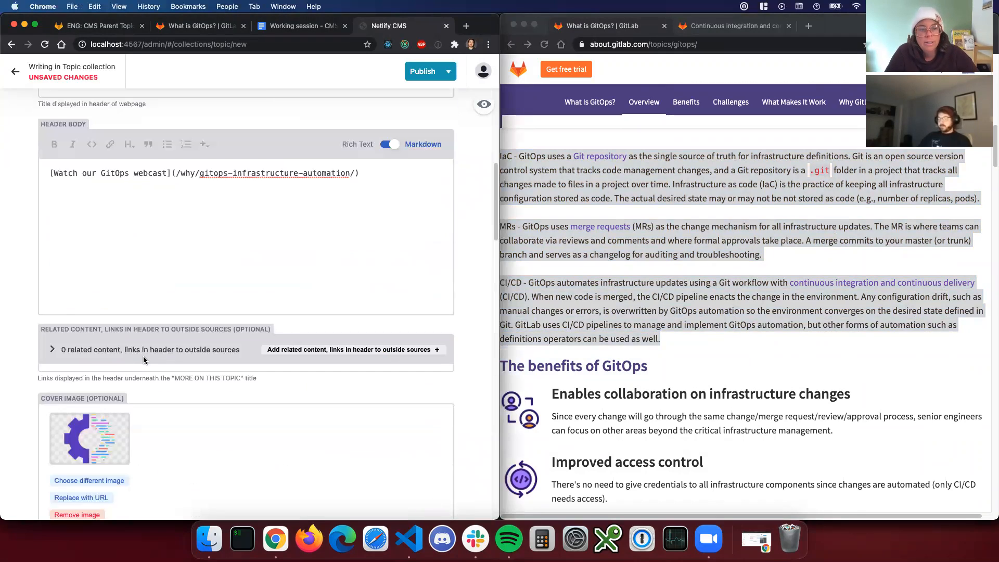
{"action": "scroll", "coordinate": [245, 406], "scroll_direction": "down", "scroll_amount": 1}
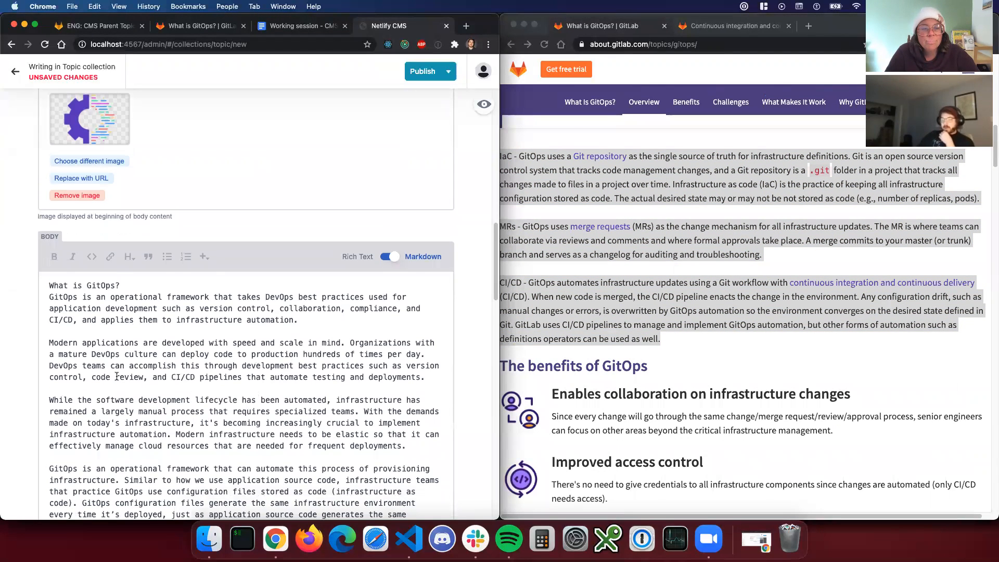
{"action": "type", "text": "##"}
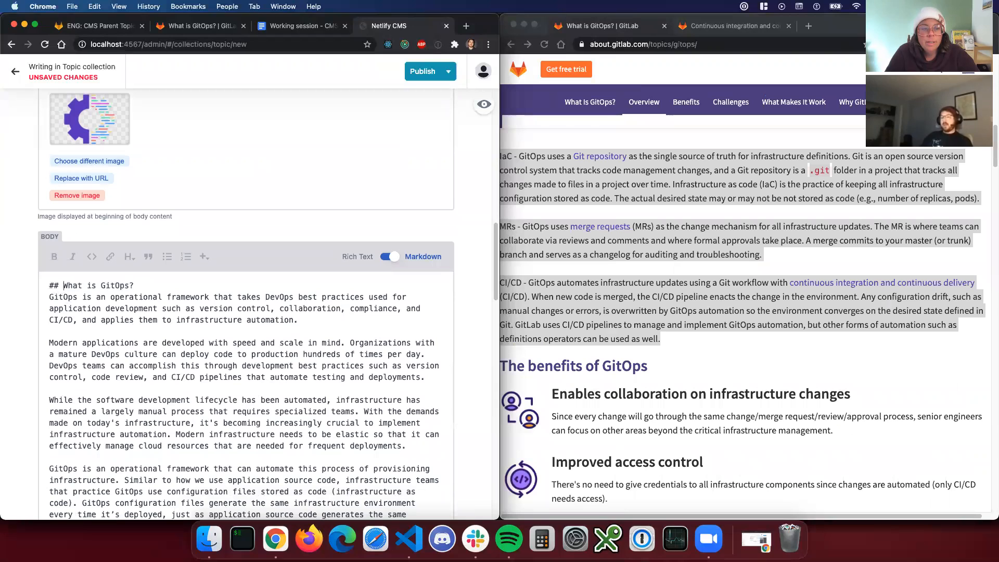
{"action": "key", "text": "Return"}
{"action": "left_click", "coordinate": [49, 354]}
{"action": "type", "text": "##"}
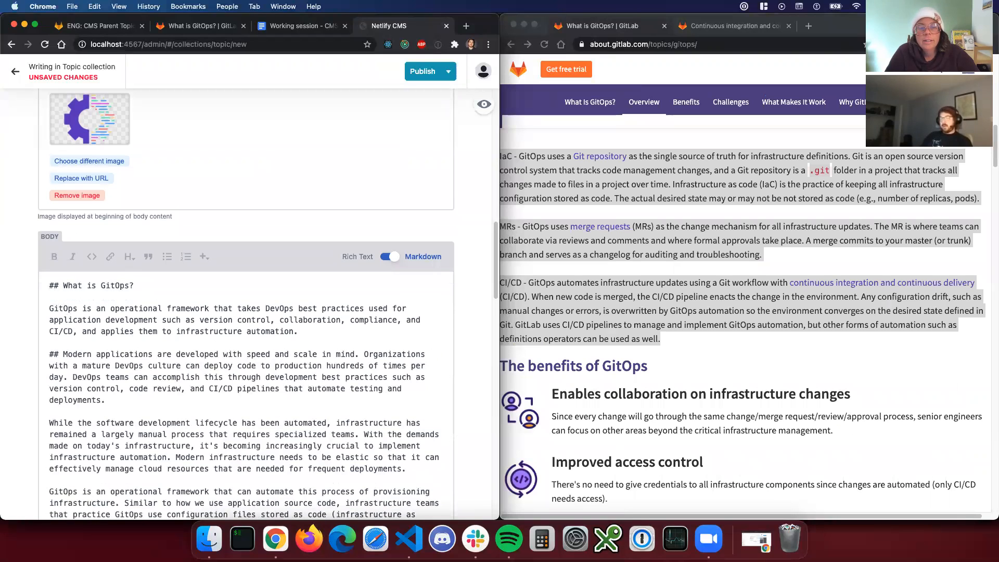
{"action": "key", "text": "super+z"}
Remove the stray ## before the "Modern applications" paragraph in the Body and compare the text with the live page's "What is GitOps?" section.
{"action": "scroll", "coordinate": [790, 255], "scroll_direction": "up", "scroll_amount": 3}
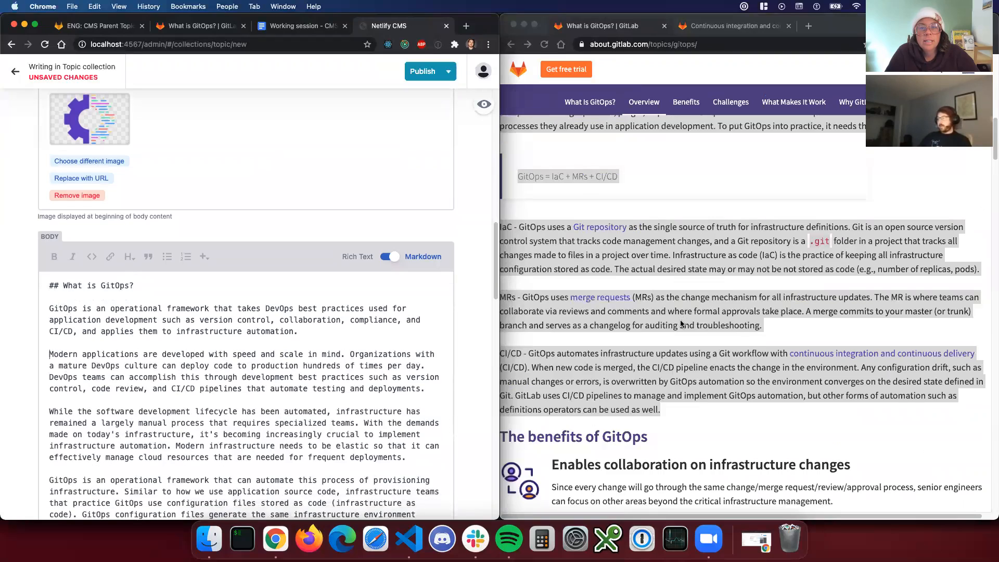
{"action": "left_click", "coordinate": [792, 250]}
{"action": "scroll", "coordinate": [793, 250], "scroll_direction": "up", "scroll_amount": 15}
{"action": "scroll", "coordinate": [62, 394], "scroll_direction": "down", "scroll_amount": 5}
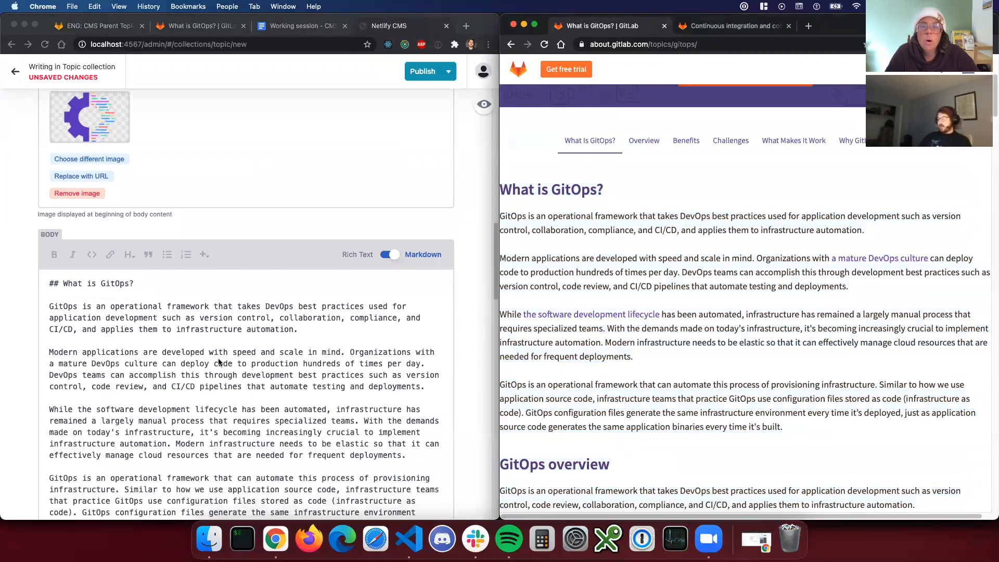
{"action": "left_click", "coordinate": [99, 422]}
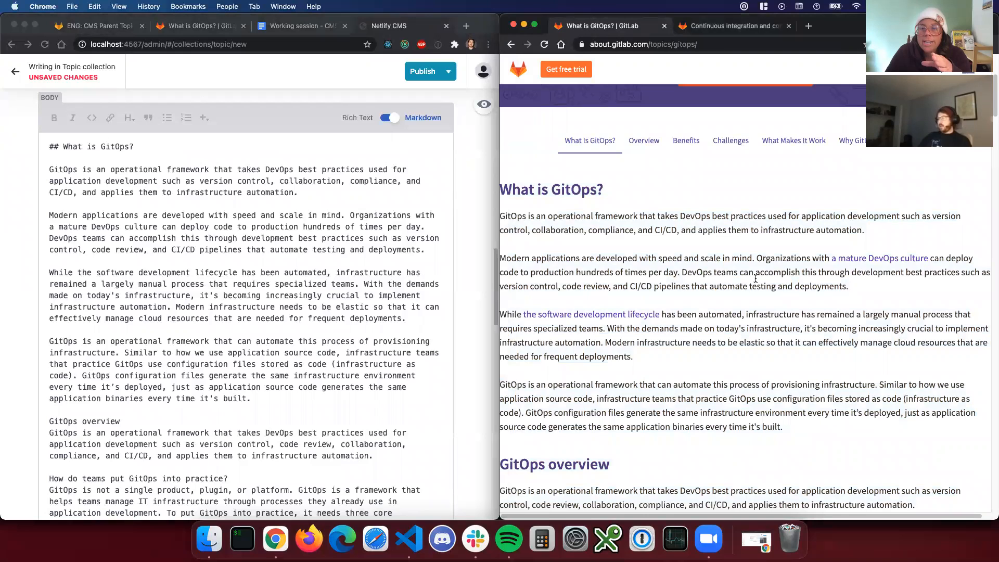
Switch to VS Code and expand the project's sites/marketing/source/topics folder.
{"action": "left_click", "coordinate": [409, 538]}
{"action": "left_click", "coordinate": [805, 198]}
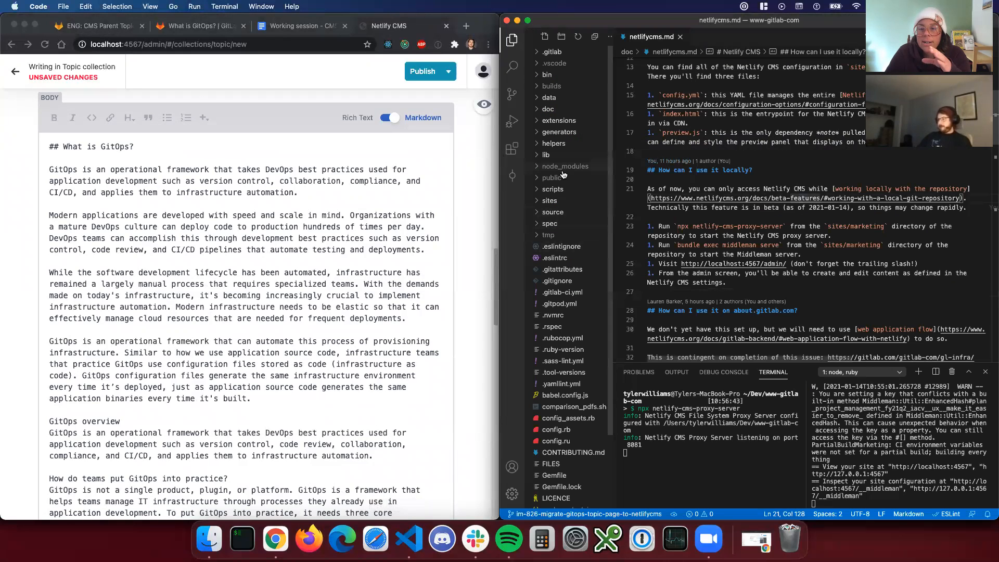
{"action": "left_click", "coordinate": [552, 212]}
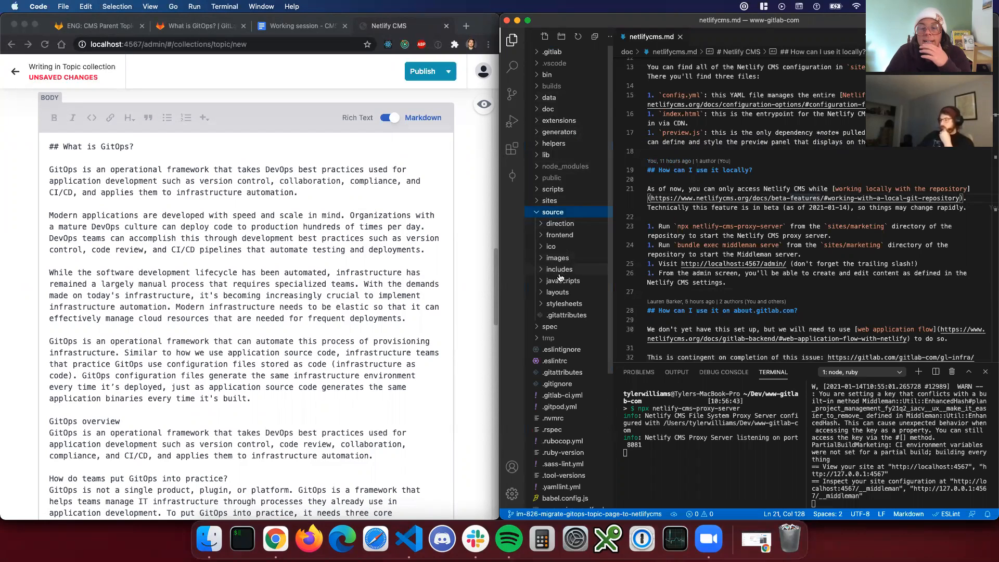
{"action": "left_click", "coordinate": [549, 201]}
{"action": "left_click", "coordinate": [561, 223]}
{"action": "left_click", "coordinate": [557, 235]}
{"action": "scroll", "coordinate": [566, 438], "scroll_direction": "down", "scroll_amount": 10}
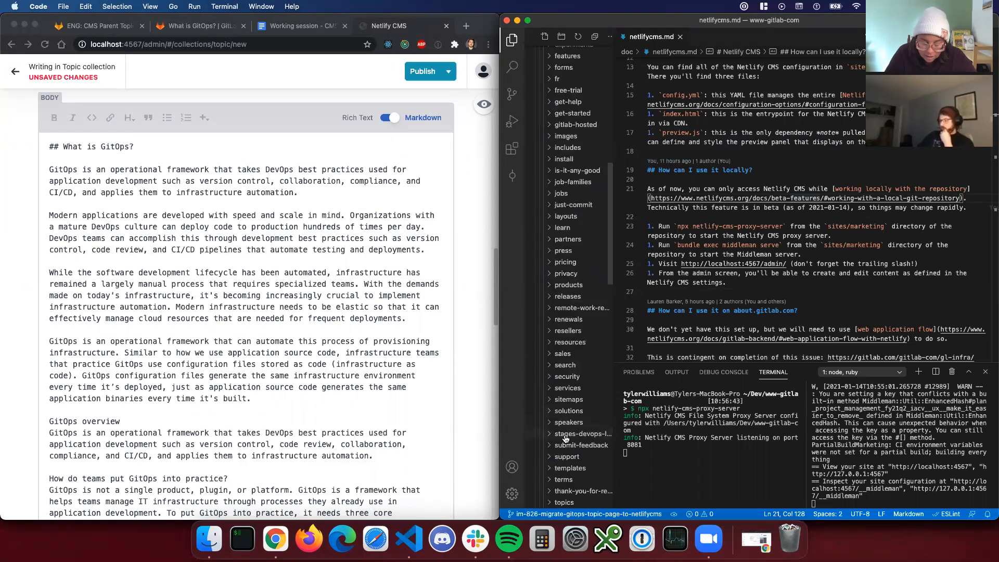
{"action": "scroll", "coordinate": [566, 439], "scroll_direction": "down", "scroll_amount": 3}
{"action": "left_click", "coordinate": [563, 450]}
{"action": "scroll", "coordinate": [572, 455], "scroll_direction": "down", "scroll_amount": 6}
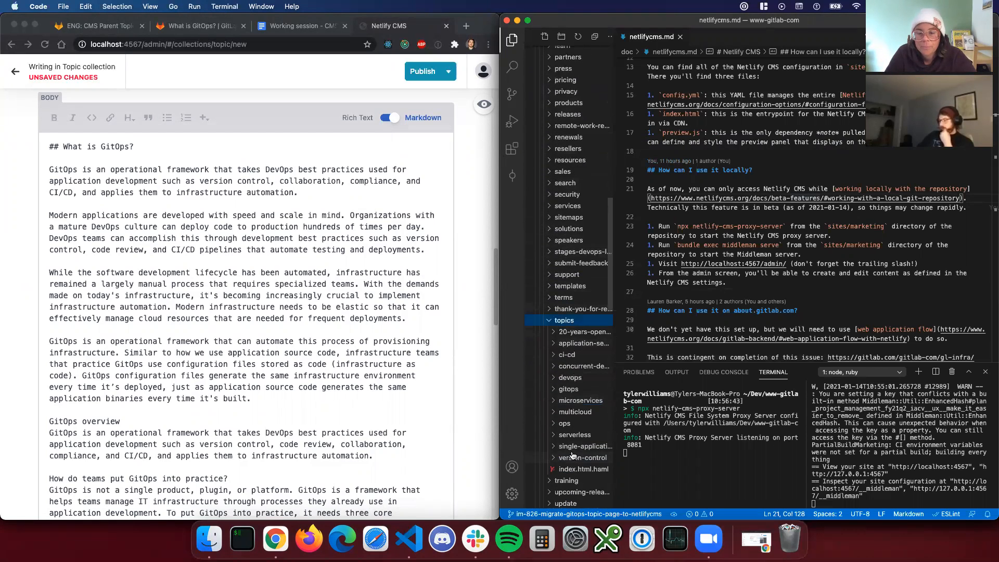
Open index.html.haml in the gitops topic folder and look through its FAQ schema and page section markup.
{"action": "left_click", "coordinate": [568, 390]}
{"action": "left_click", "coordinate": [568, 403]}
{"action": "scroll", "coordinate": [822, 244], "scroll_direction": "down", "scroll_amount": 15}
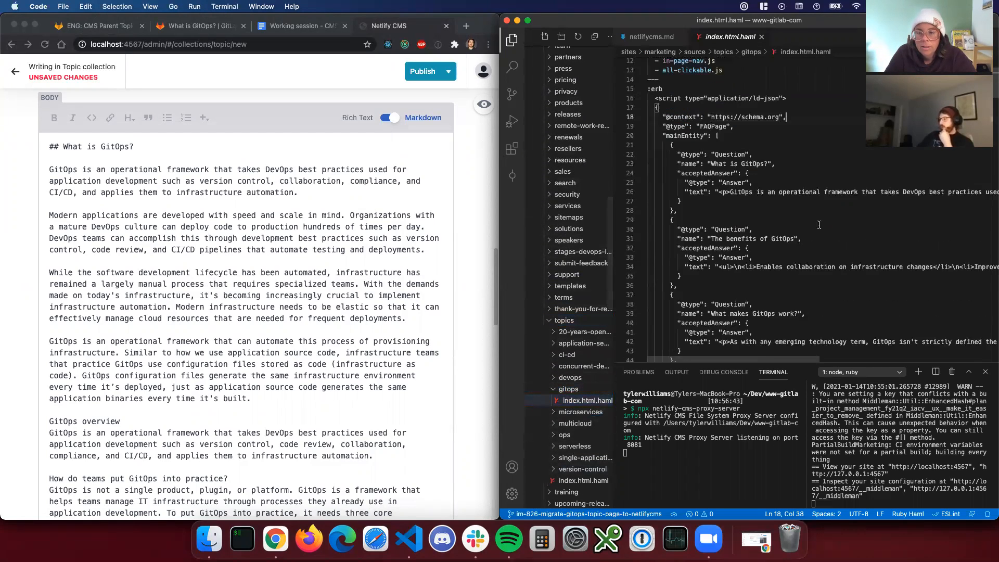
{"action": "scroll", "coordinate": [822, 245], "scroll_direction": "down", "scroll_amount": 20}
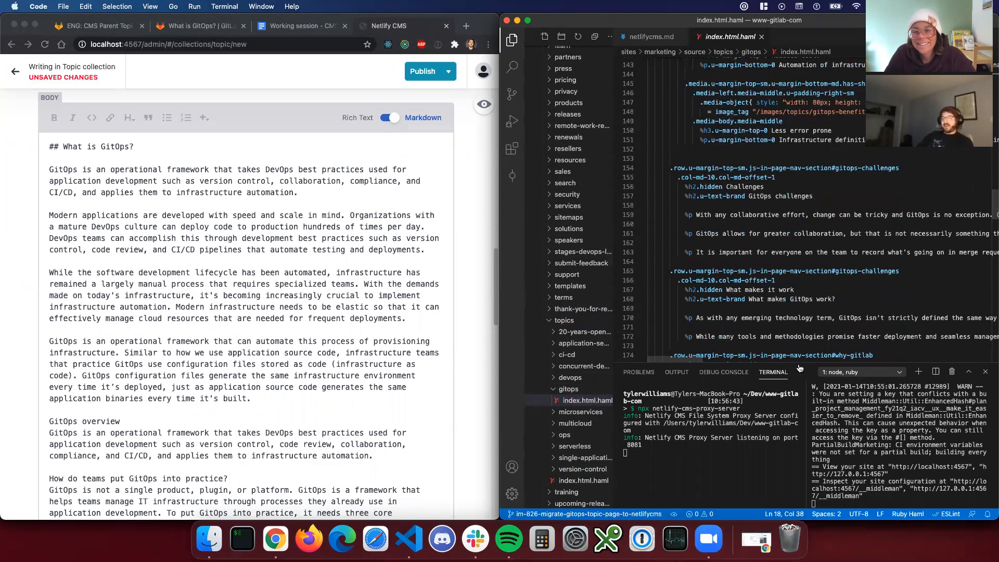
Switch back to Chrome and mark "GitOps overview" in the Body as a Markdown level-two heading.
{"action": "left_click", "coordinate": [275, 538]}
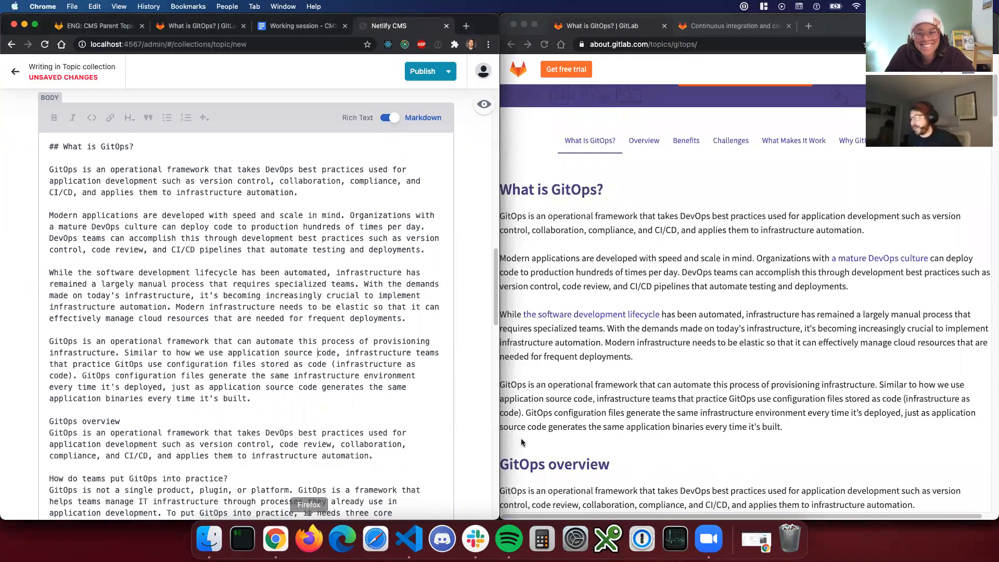
{"action": "left_click", "coordinate": [523, 443]}
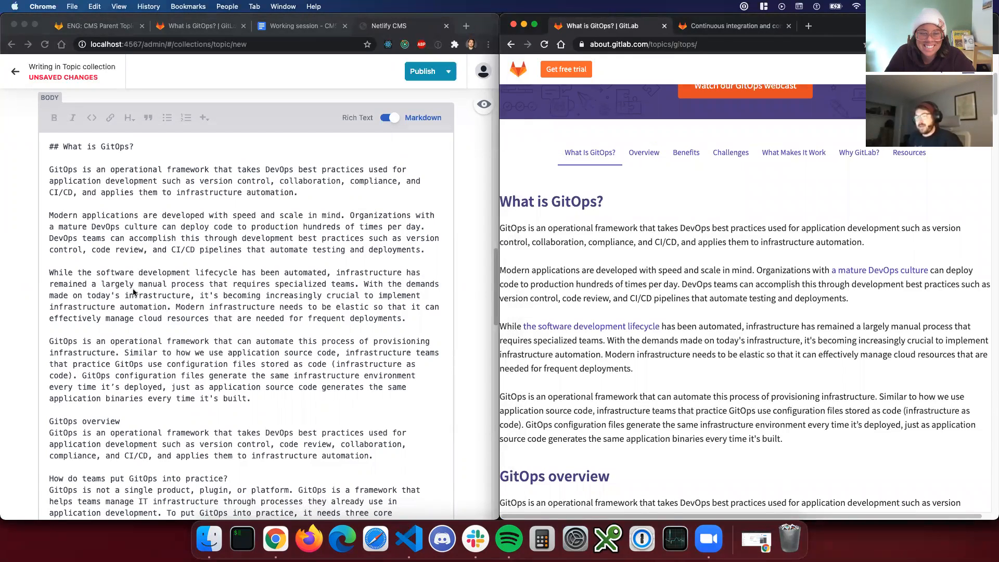
{"action": "scroll", "coordinate": [131, 370], "scroll_direction": "down", "scroll_amount": 1}
{"action": "scroll", "coordinate": [675, 321], "scroll_direction": "down", "scroll_amount": 2}
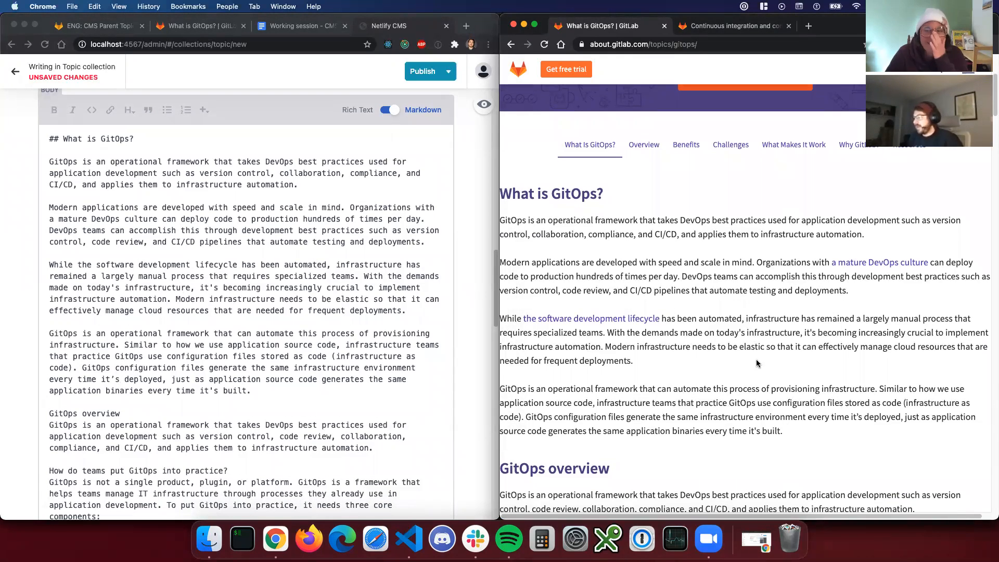
{"action": "left_click", "coordinate": [49, 414]}
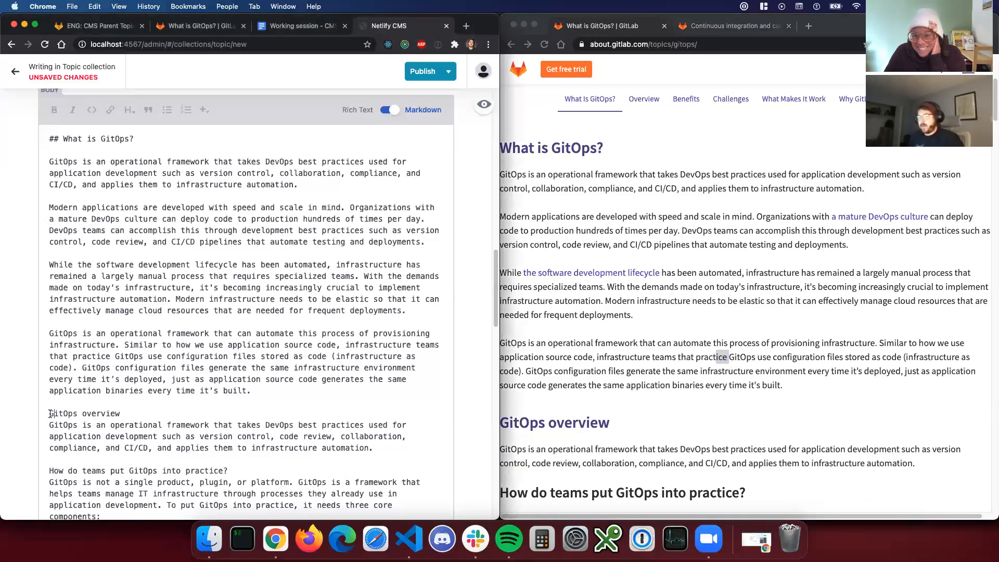
{"action": "type", "text": "##"}
Mark "How do teams put GitOps into practice?" in the Body as a Markdown level-three heading.
{"action": "scroll", "coordinate": [723, 443], "scroll_direction": "down", "scroll_amount": 2}
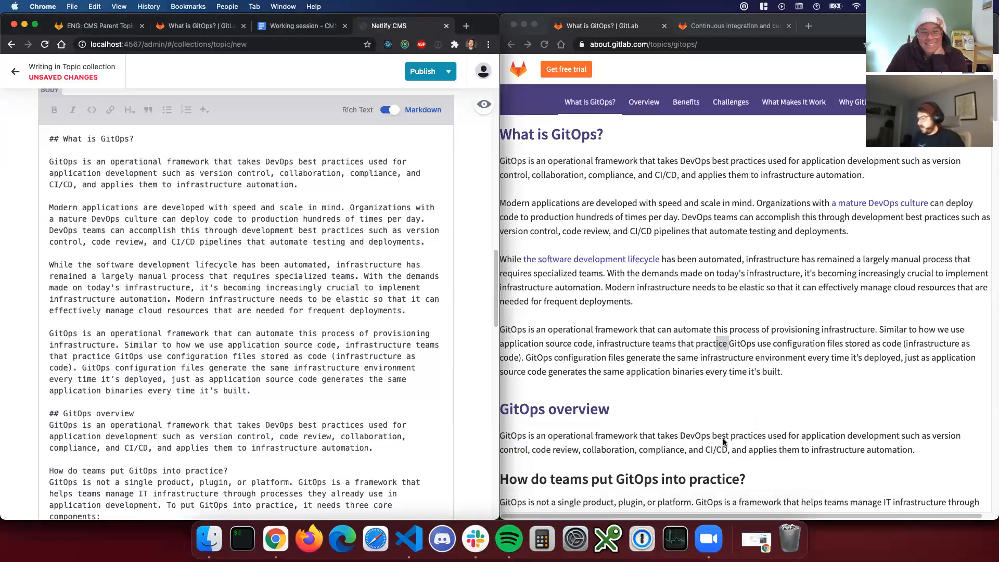
{"action": "left_click", "coordinate": [49, 471]}
{"action": "type", "text": "###"}
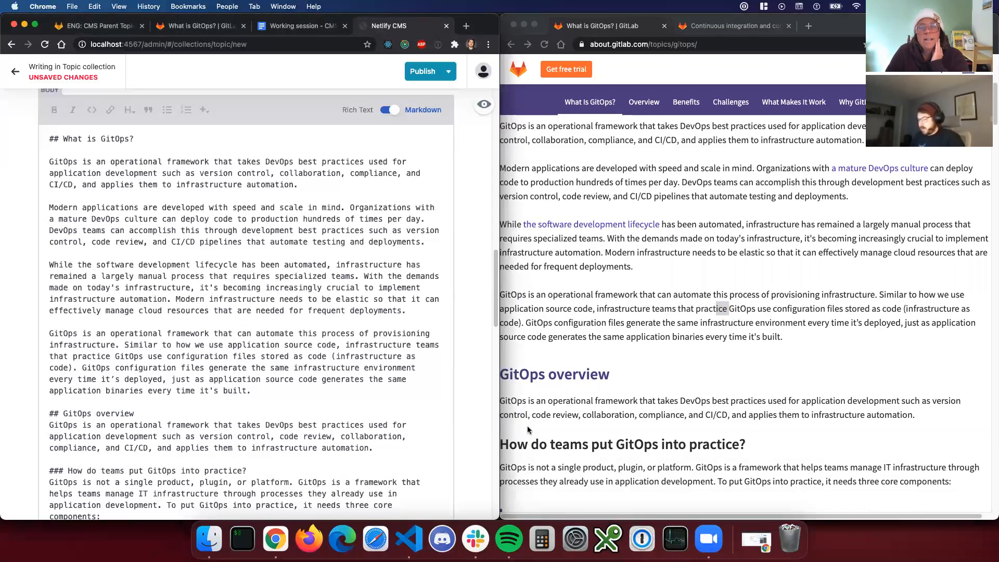
Review the live page's heading structure from the GitOps header down to the three core components.
{"action": "scroll", "coordinate": [626, 418], "scroll_direction": "down", "scroll_amount": 1}
{"action": "left_click", "coordinate": [627, 419]}
{"action": "scroll", "coordinate": [616, 420], "scroll_direction": "down", "scroll_amount": 2}
{"action": "scroll", "coordinate": [657, 398], "scroll_direction": "up", "scroll_amount": 6}
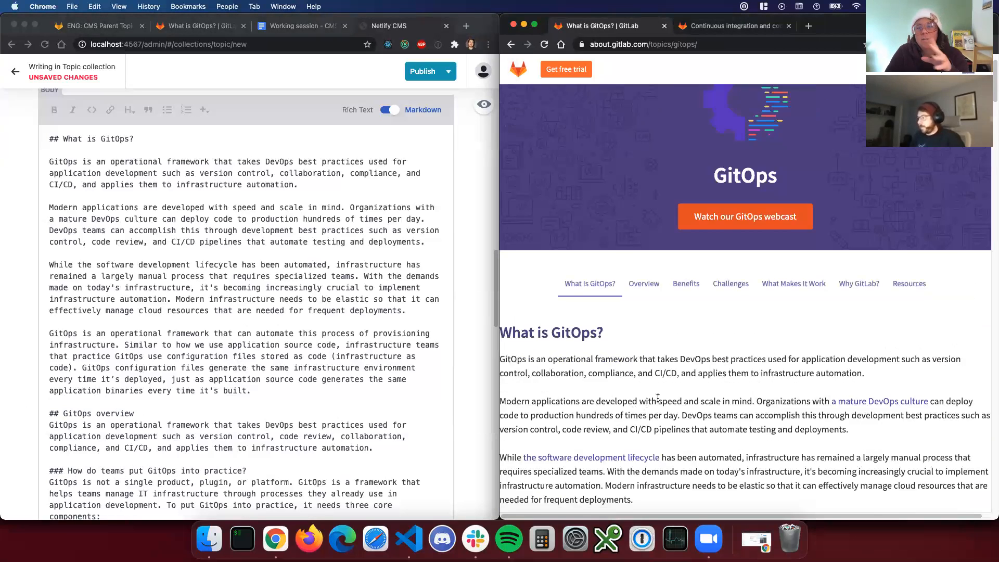
{"action": "scroll", "coordinate": [658, 397], "scroll_direction": "down", "scroll_amount": 2}
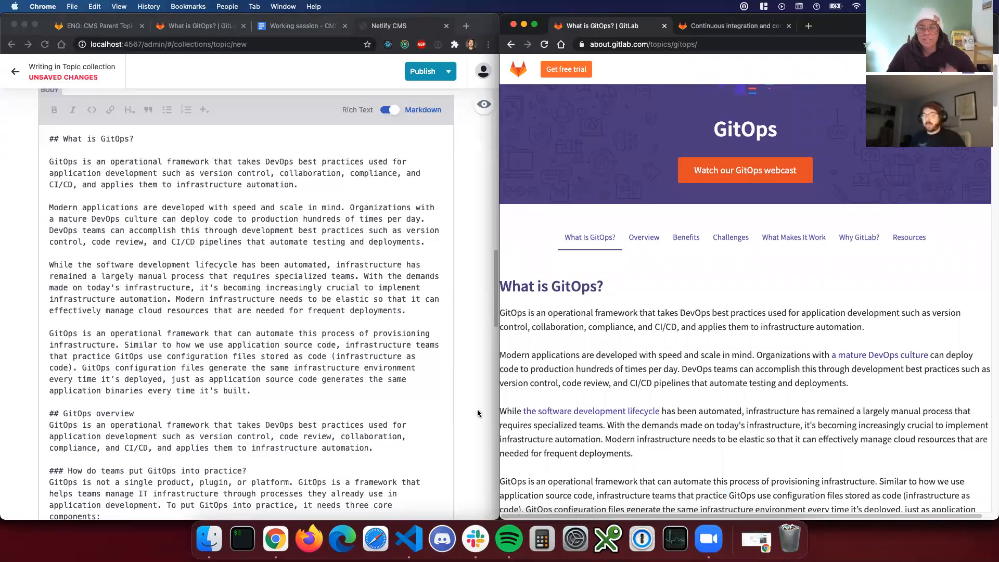
{"action": "scroll", "coordinate": [687, 421], "scroll_direction": "down", "scroll_amount": 3}
{"action": "scroll", "coordinate": [632, 410], "scroll_direction": "down", "scroll_amount": 4}
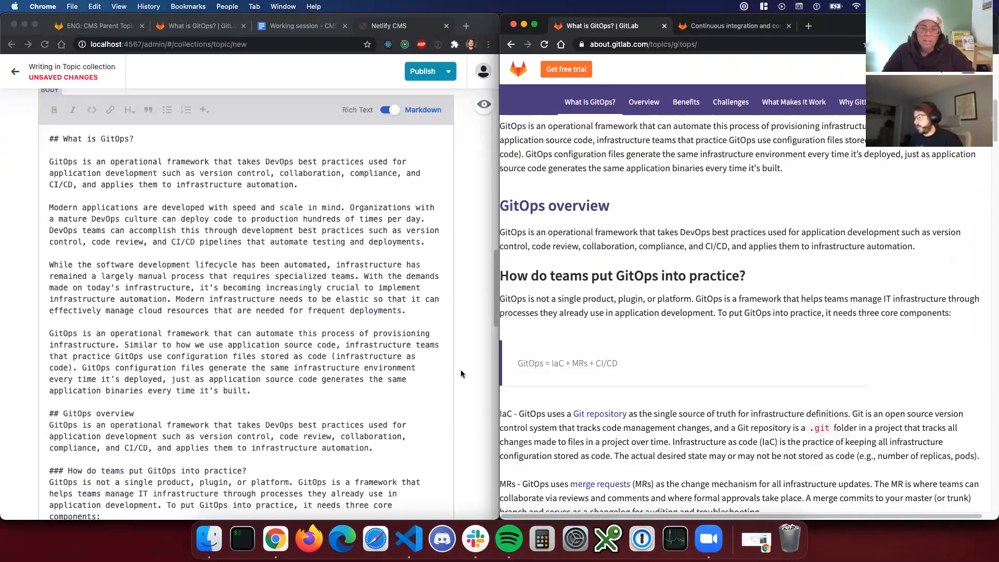
Format the line "GitOps = IaC + MRs + CI/CD" in the Body as a Markdown blockquote followed by a blank line.
{"action": "scroll", "coordinate": [312, 365], "scroll_direction": "down", "scroll_amount": 5}
{"action": "left_click", "coordinate": [134, 346]}
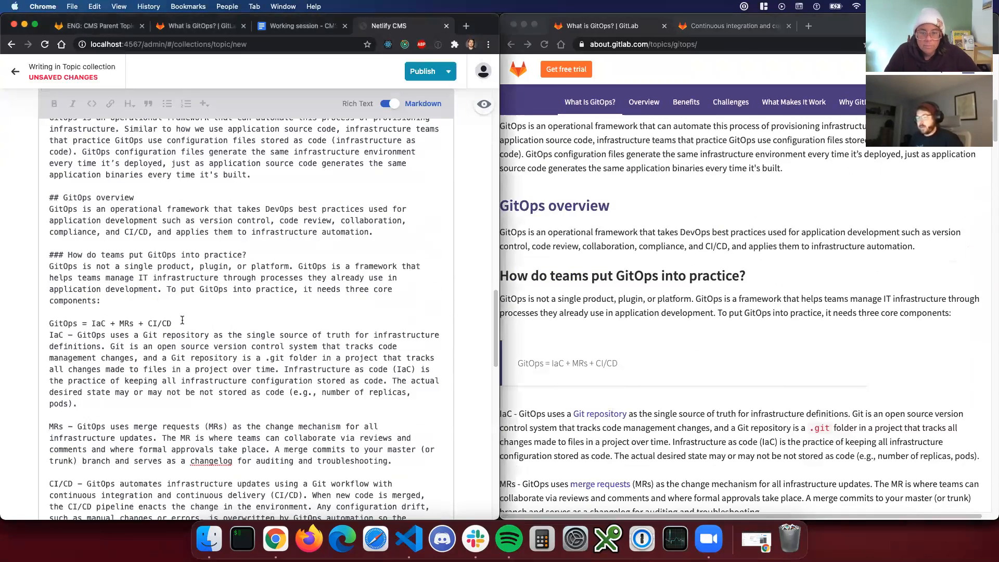
{"action": "key", "text": "super+shift+Left"}
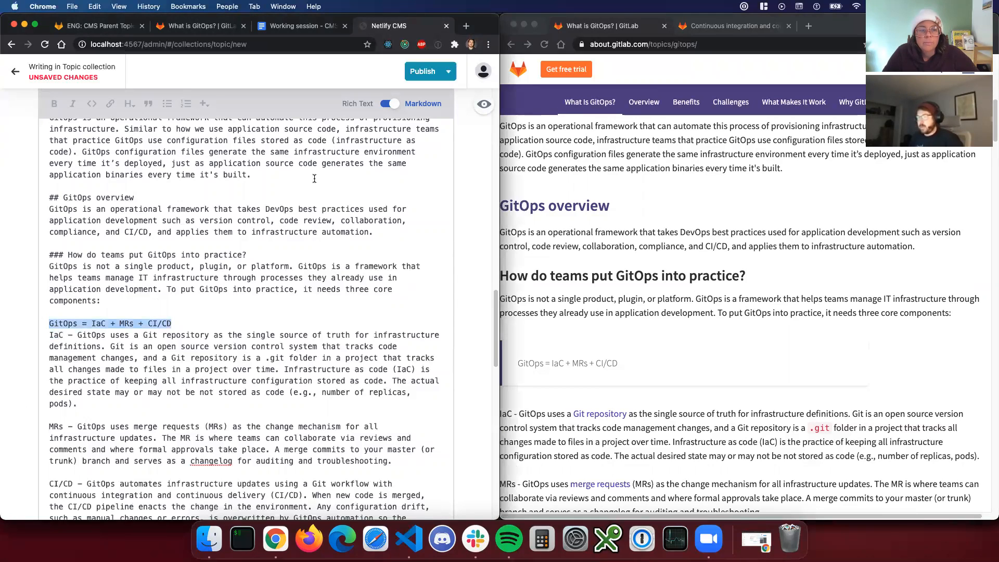
{"action": "key", "text": "Left"}
{"action": "type", "text": "<"}
{"action": "key", "text": "BackSpace"}
{"action": "key", "text": "BackSpace"}
{"action": "type", "text": ">"}
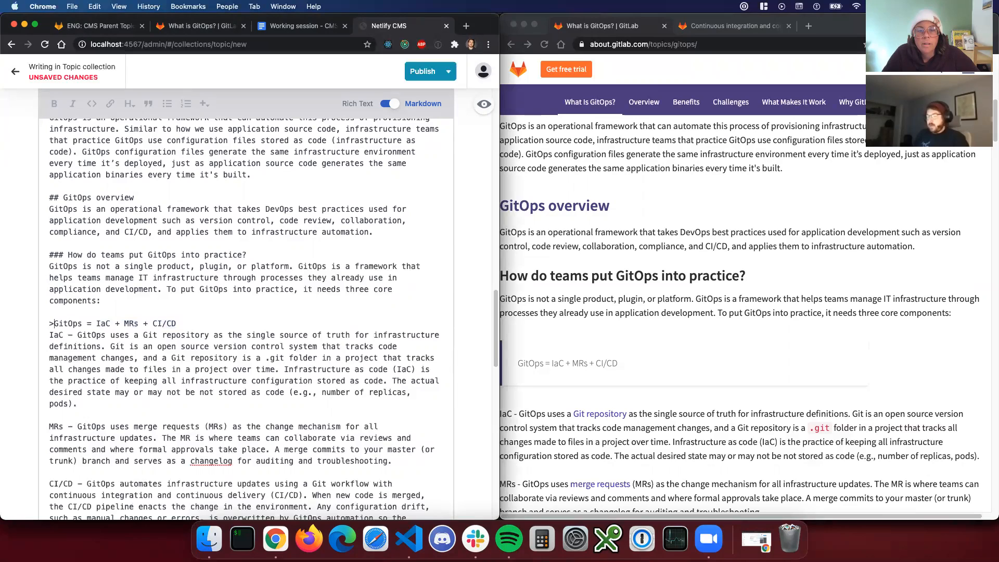
{"action": "key", "text": "Return"}
Check the rest of the Body against the live page and add a space after the blockquote's > marker.
{"action": "left_click", "coordinate": [605, 366]}
{"action": "scroll", "coordinate": [605, 366], "scroll_direction": "down", "scroll_amount": 5}
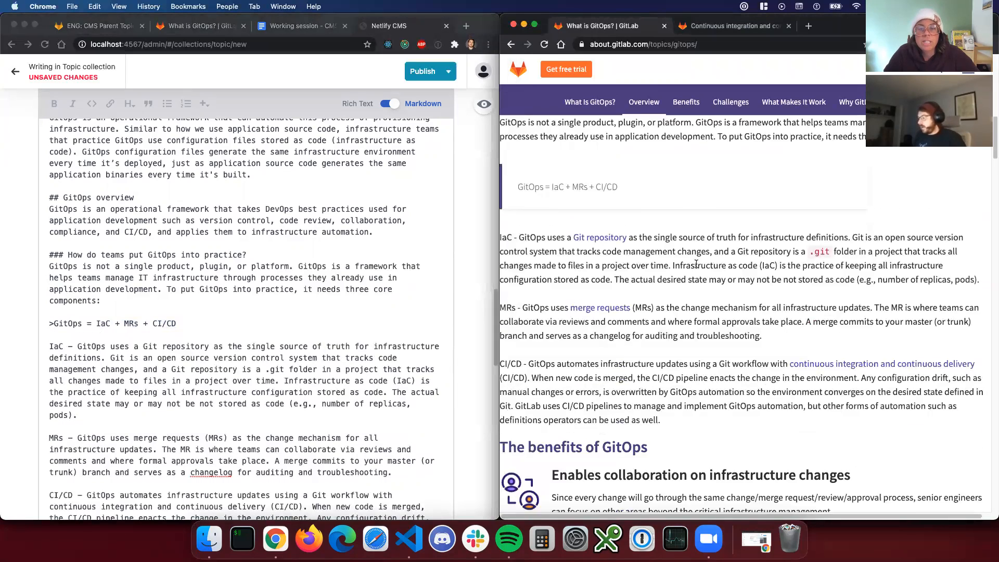
{"action": "scroll", "coordinate": [361, 322], "scroll_direction": "down", "scroll_amount": 10}
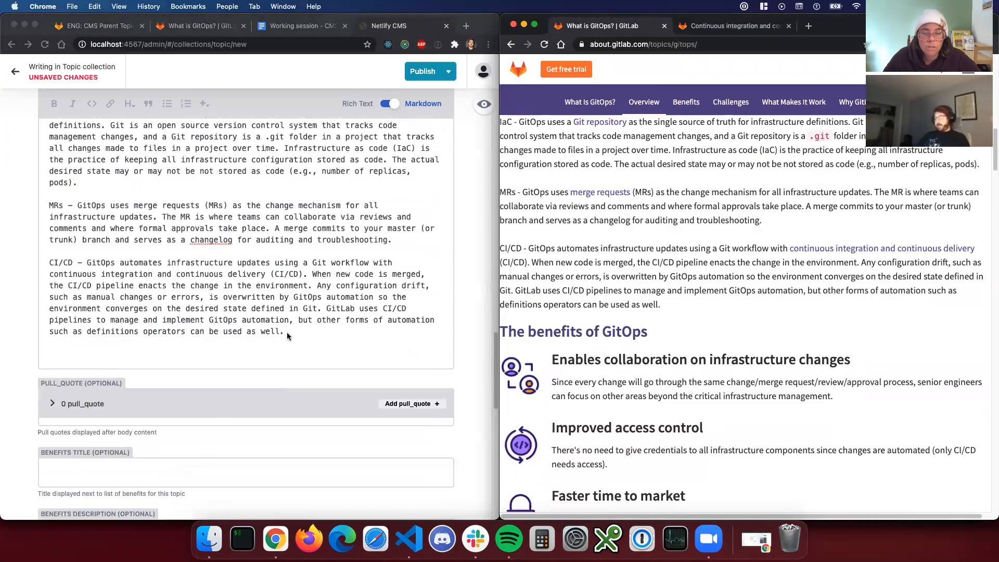
{"action": "scroll", "coordinate": [229, 309], "scroll_direction": "up", "scroll_amount": 7}
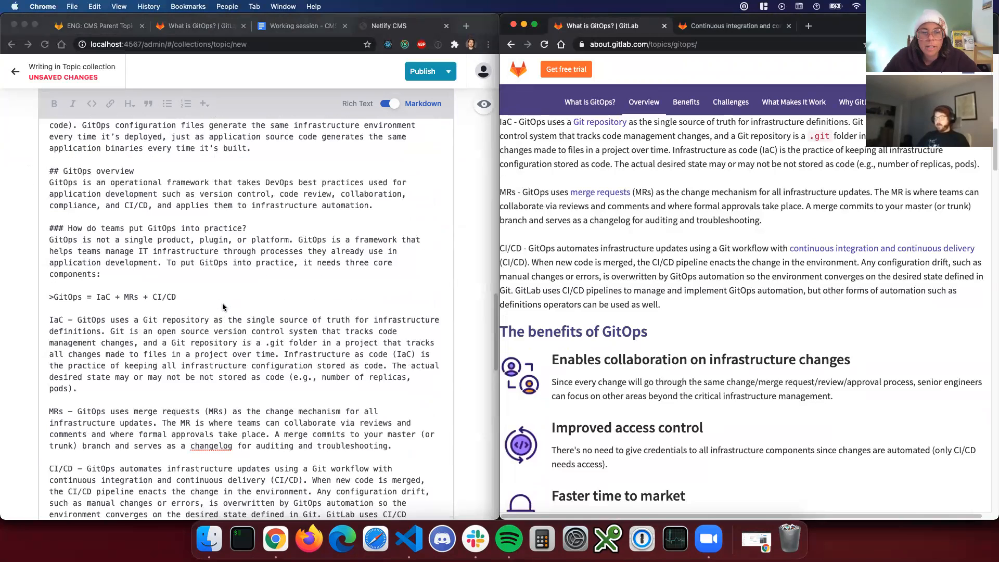
{"action": "left_click", "coordinate": [57, 248]}
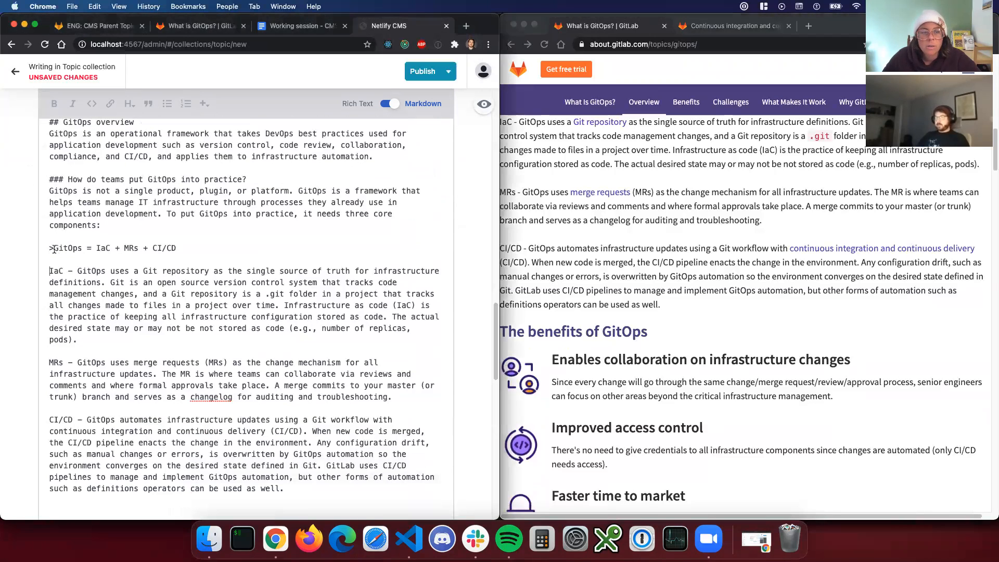
{"action": "left_click", "coordinate": [243, 248]}
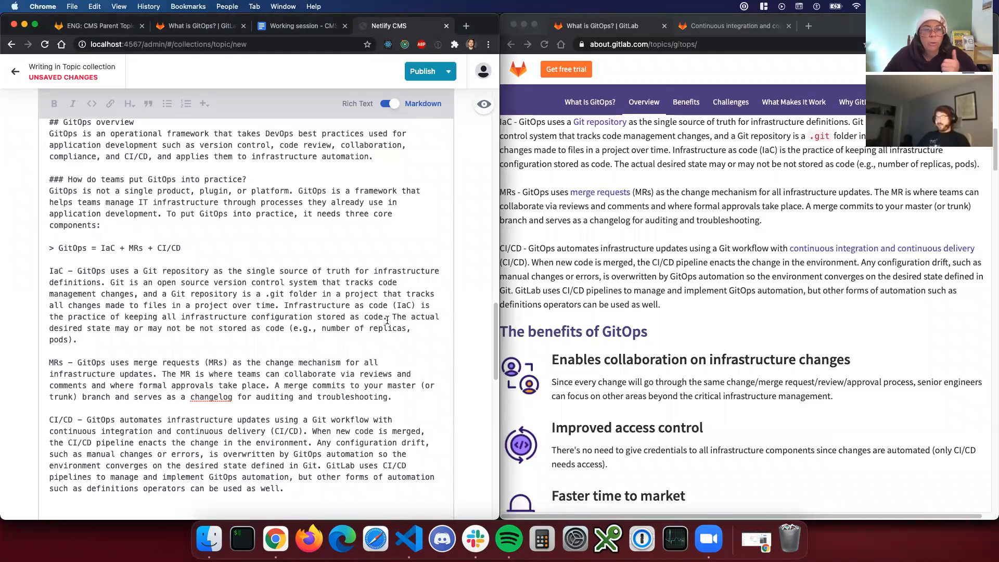
Review the live page's IaC, MRs and CI/CD paragraphs and the benefits section below them.
{"action": "left_click", "coordinate": [701, 333]}
{"action": "scroll", "coordinate": [700, 333], "scroll_direction": "up", "scroll_amount": 1}
{"action": "scroll", "coordinate": [700, 334], "scroll_direction": "down", "scroll_amount": 1}
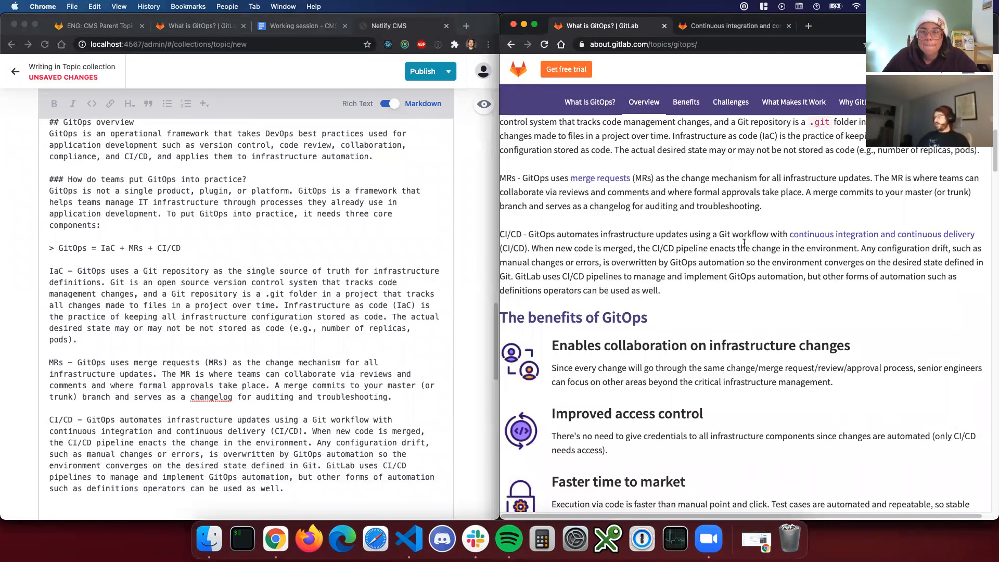
{"action": "scroll", "coordinate": [744, 243], "scroll_direction": "up", "scroll_amount": 4}
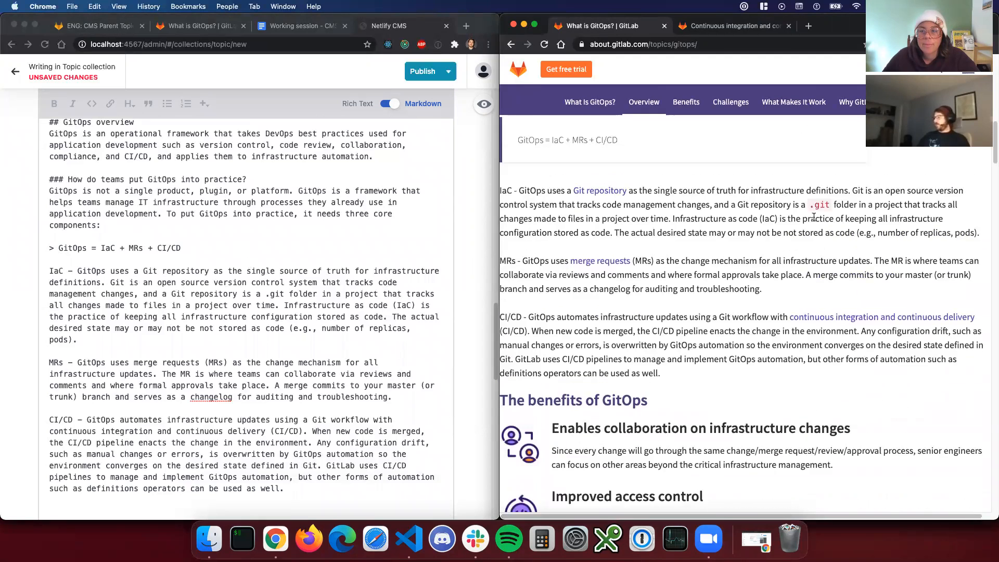
{"action": "scroll", "coordinate": [664, 249], "scroll_direction": "down", "scroll_amount": 8}
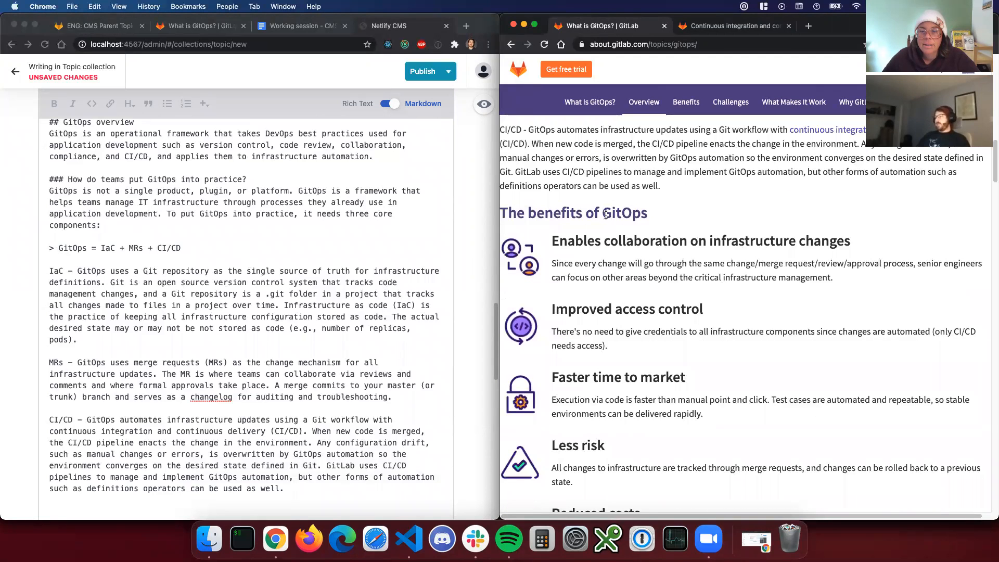
Copy the heading "The benefits of GitOps" from the GitLab GitOps page into the topic's Benefits Title.
{"action": "triple_click", "coordinate": [552, 215]}
{"action": "double_click", "coordinate": [551, 215]}
{"action": "left_click", "coordinate": [660, 233]}
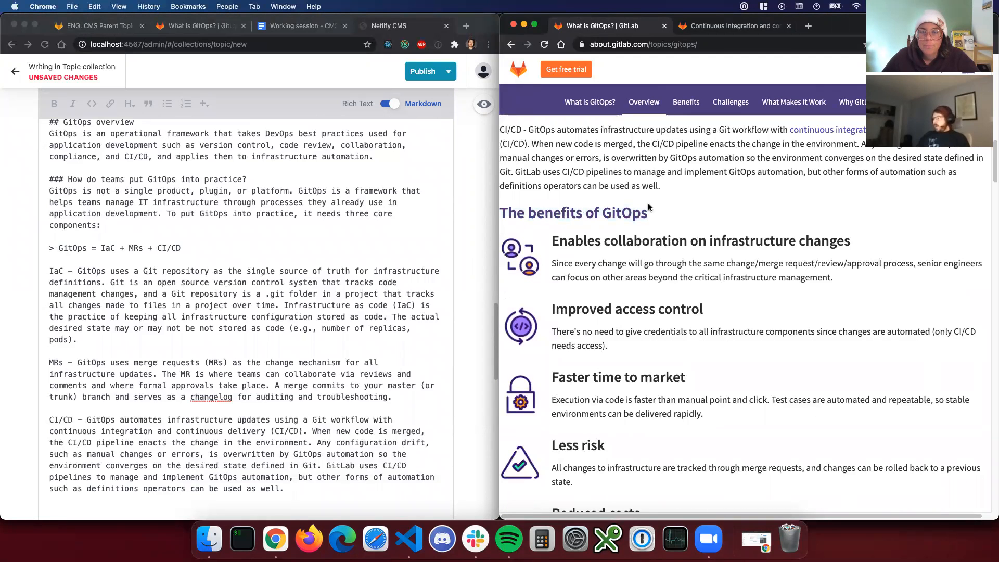
{"action": "left_click_drag", "start_coordinate": [647, 208], "coordinate": [622, 211]}
{"action": "scroll", "coordinate": [127, 332], "scroll_direction": "down", "scroll_amount": 6}
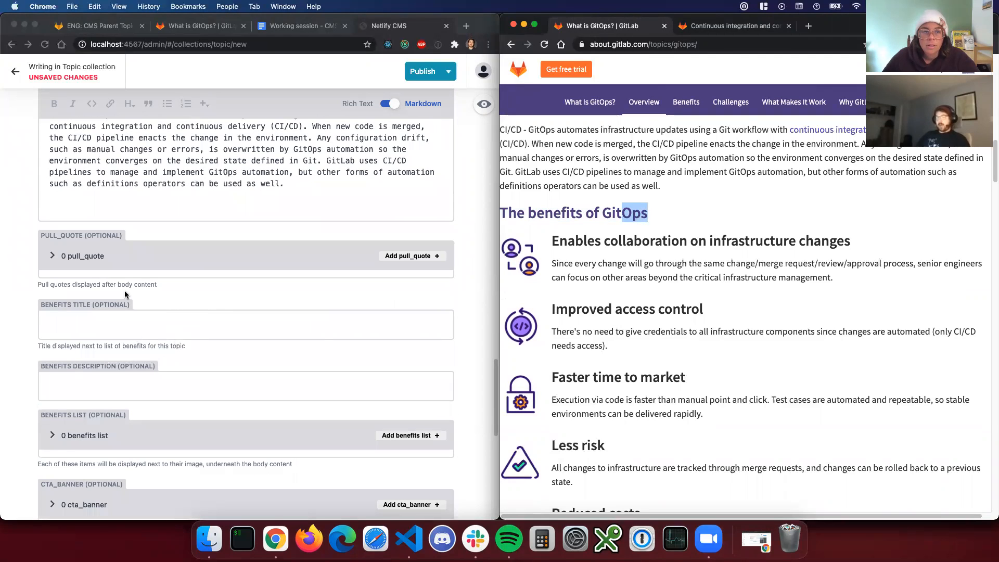
{"action": "left_click", "coordinate": [767, 213]}
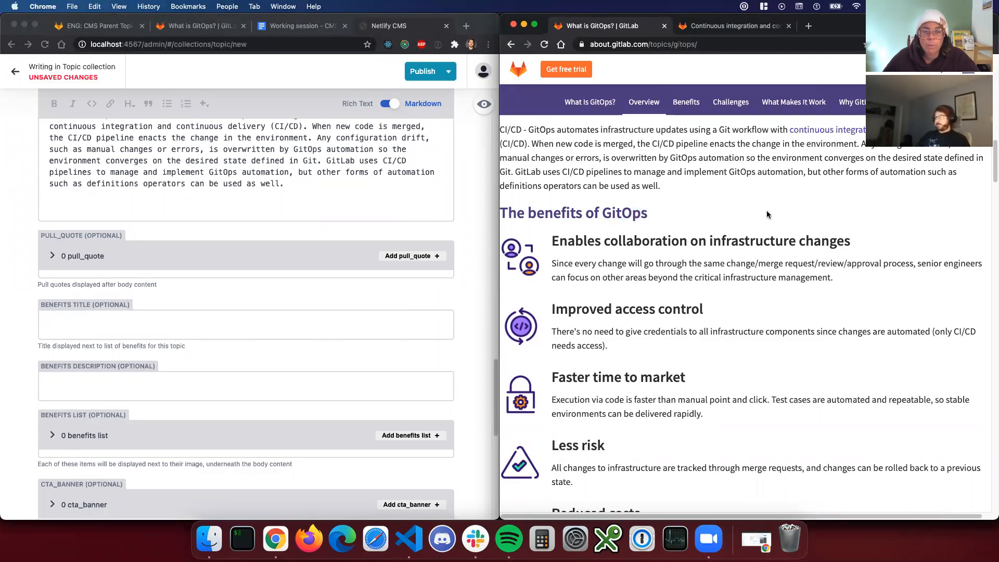
{"action": "scroll", "coordinate": [564, 212], "scroll_direction": "up", "scroll_amount": 1}
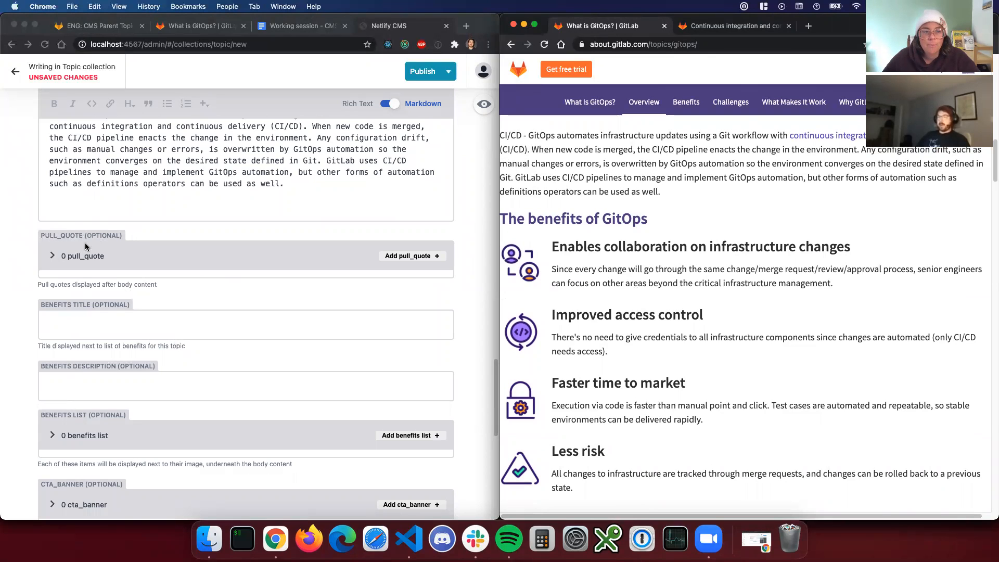
{"action": "scroll", "coordinate": [260, 286], "scroll_direction": "down", "scroll_amount": 3}
{"action": "left_click", "coordinate": [111, 280]}
{"action": "left_click", "coordinate": [633, 237]}
{"action": "left_click_drag", "start_coordinate": [659, 219], "coordinate": [500, 220]}
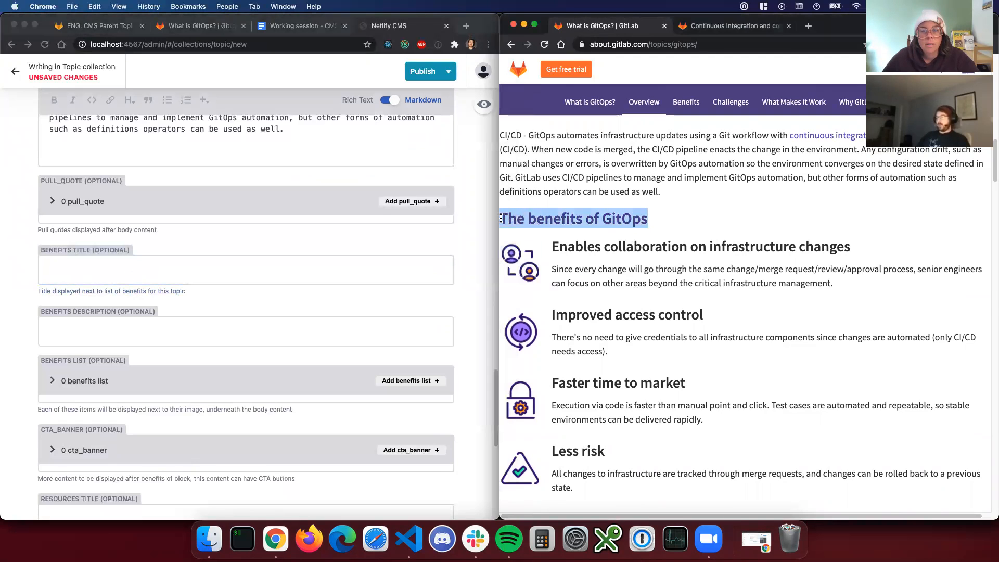
{"action": "triple_click", "coordinate": [558, 220]}
{"action": "key", "text": "super+c"}
{"action": "left_click", "coordinate": [52, 270]}
{"action": "key", "text": "super+v"}
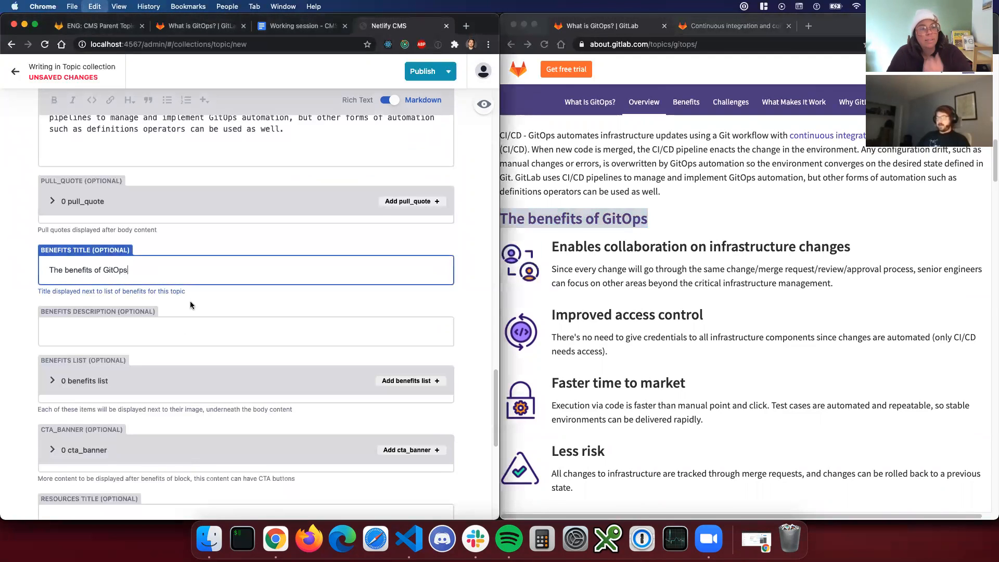
Leave the Benefits Description blank and add a first entry to the benefits list.
{"action": "key", "text": "Tab"}
{"action": "scroll", "coordinate": [526, 279], "scroll_direction": "down", "scroll_amount": 2}
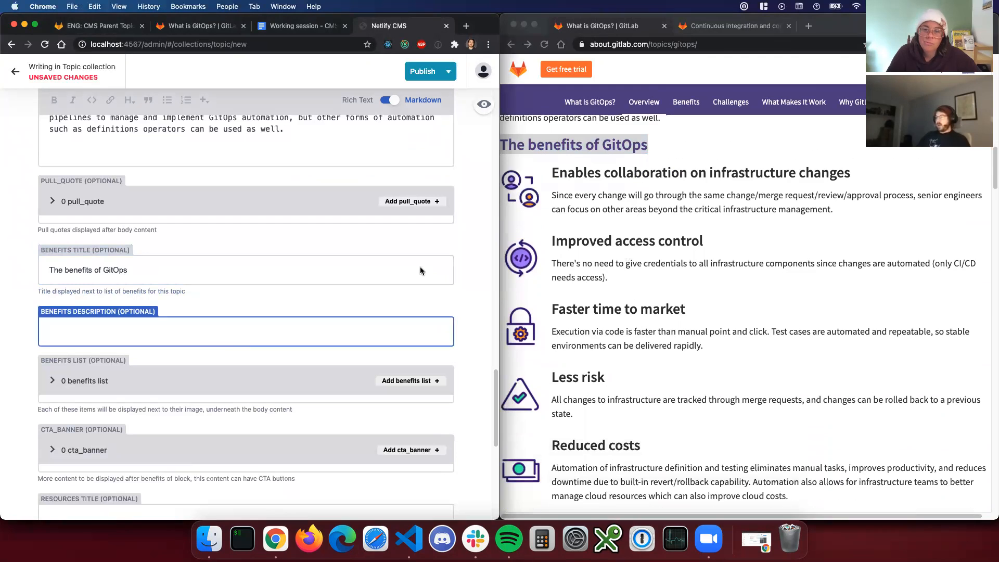
{"action": "scroll", "coordinate": [636, 181], "scroll_direction": "up", "scroll_amount": 1}
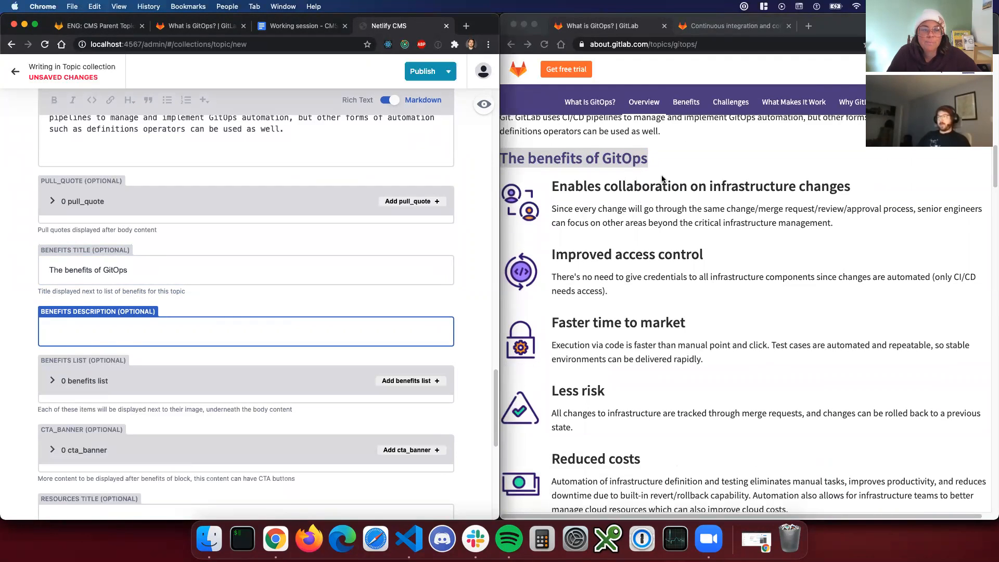
{"action": "left_click", "coordinate": [651, 175]}
{"action": "scroll", "coordinate": [149, 318], "scroll_direction": "down", "scroll_amount": 1}
{"action": "left_click", "coordinate": [186, 329]}
{"action": "scroll", "coordinate": [74, 340], "scroll_direction": "down", "scroll_amount": 1}
{"action": "left_click", "coordinate": [52, 359]}
{"action": "scroll", "coordinate": [280, 347], "scroll_direction": "down", "scroll_amount": 1}
{"action": "scroll", "coordinate": [280, 347], "scroll_direction": "down", "scroll_amount": 1}
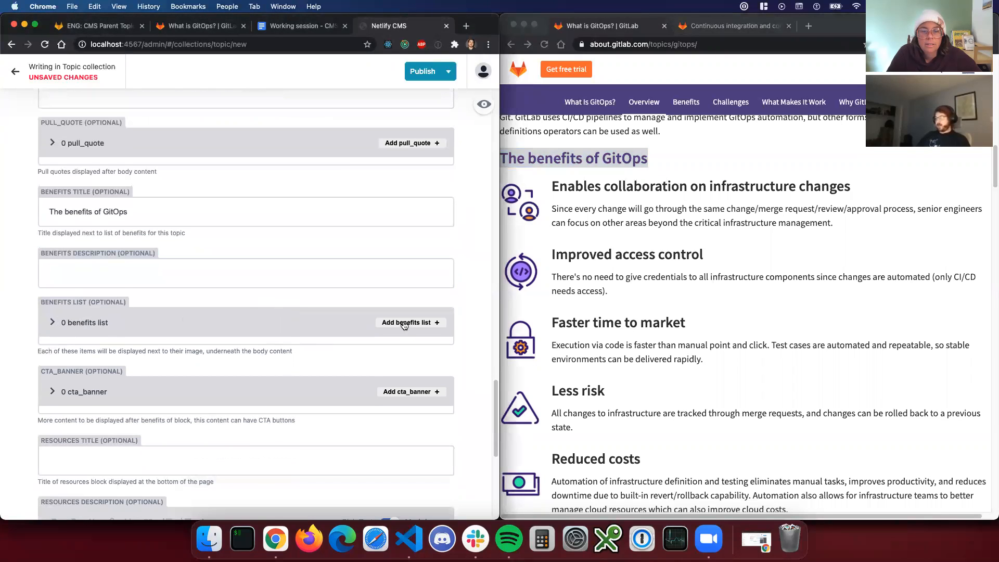
{"action": "left_click", "coordinate": [404, 323]}
Copy "Enables collaboration on infrastructure changes" from the GitOps page as the first benefit's title.
{"action": "left_click", "coordinate": [90, 339]}
{"action": "left_click", "coordinate": [591, 189]}
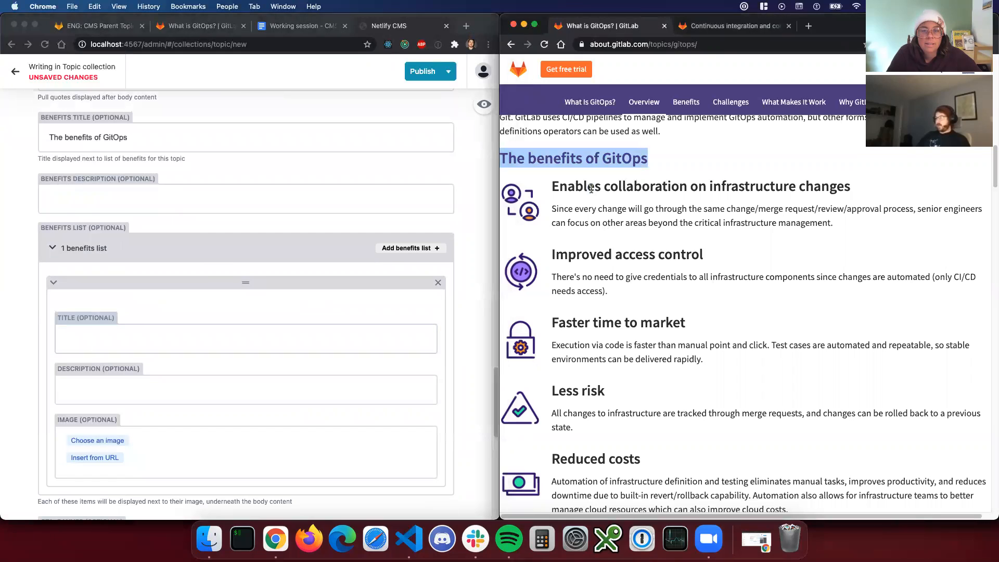
{"action": "triple_click", "coordinate": [591, 189]}
{"action": "left_click", "coordinate": [163, 338]}
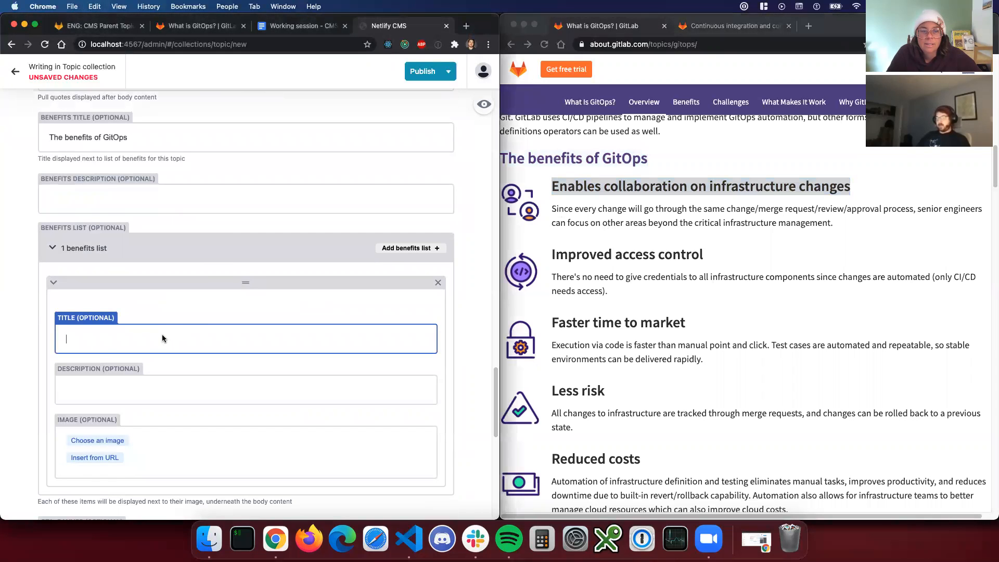
{"action": "key", "text": "super+v"}
Copy the paragraph under "Enables collaboration on infrastructure changes" into the first benefit's description.
{"action": "left_click", "coordinate": [630, 219]}
{"action": "triple_click", "coordinate": [628, 218]}
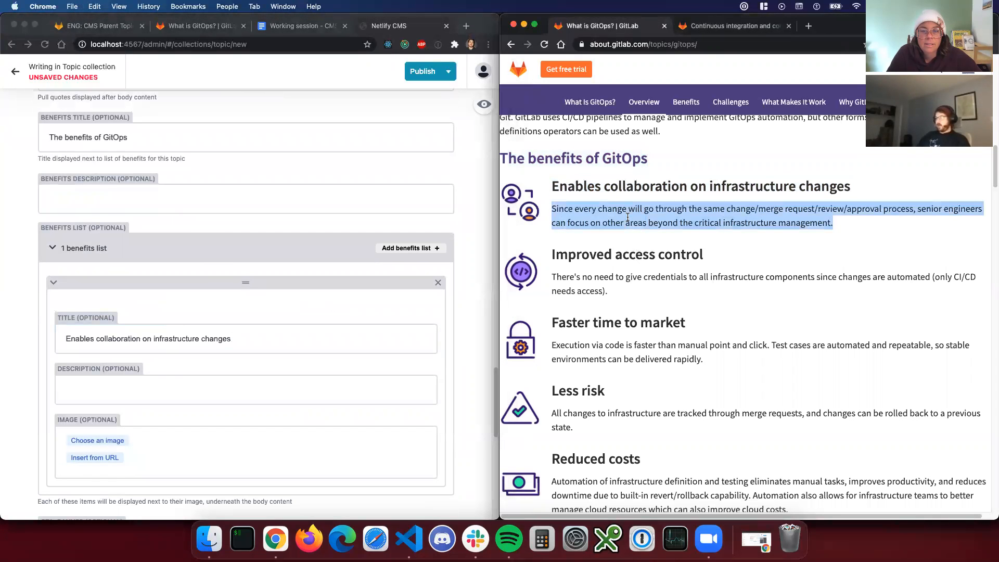
{"action": "left_click", "coordinate": [165, 388]}
{"action": "key", "text": "super+v"}
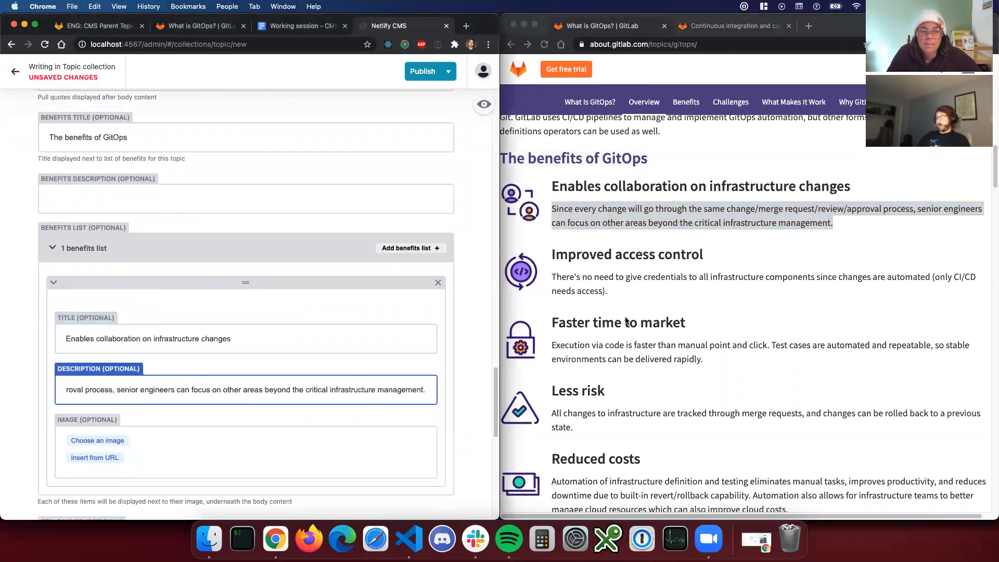
{"action": "left_click_drag", "start_coordinate": [292, 393], "coordinate": [70, 397]}
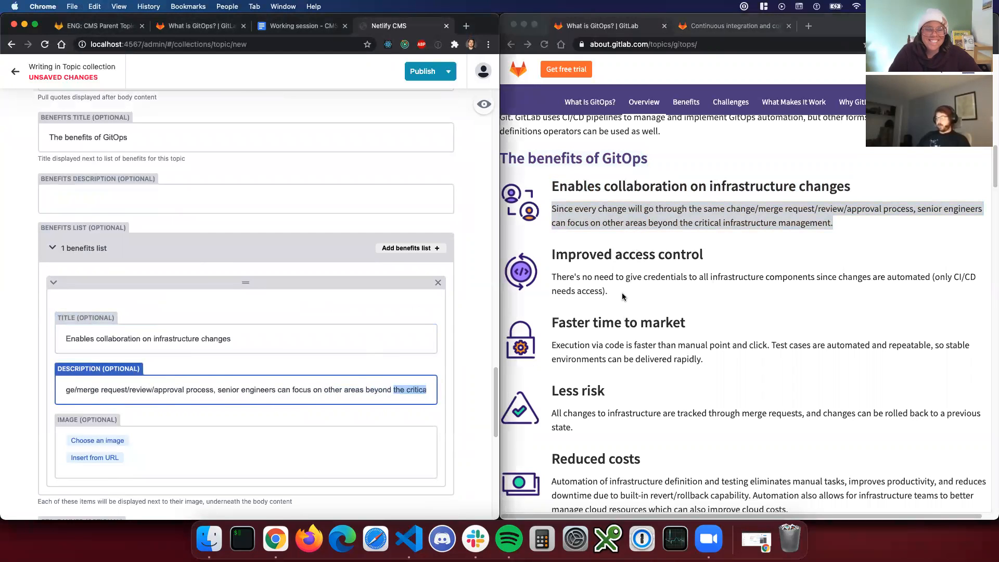
Open the image library for the first benefit and look for a collaboration icon, searching "coll" and browsing the full collection.
{"action": "scroll", "coordinate": [145, 419], "scroll_direction": "down", "scroll_amount": 1}
{"action": "left_click", "coordinate": [117, 431]}
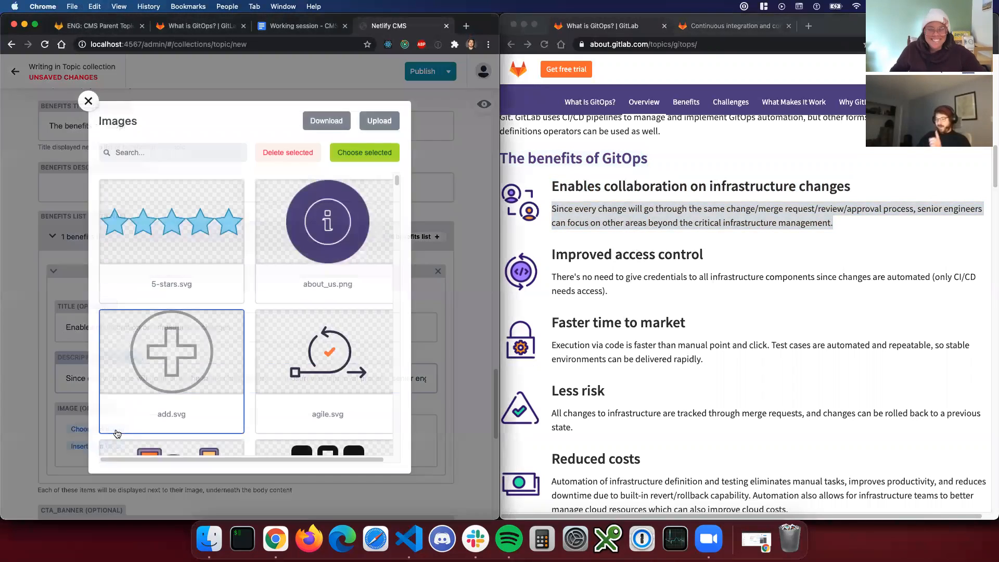
{"action": "scroll", "coordinate": [301, 320], "scroll_direction": "down", "scroll_amount": 10}
{"action": "scroll", "coordinate": [300, 319], "scroll_direction": "down", "scroll_amount": 15}
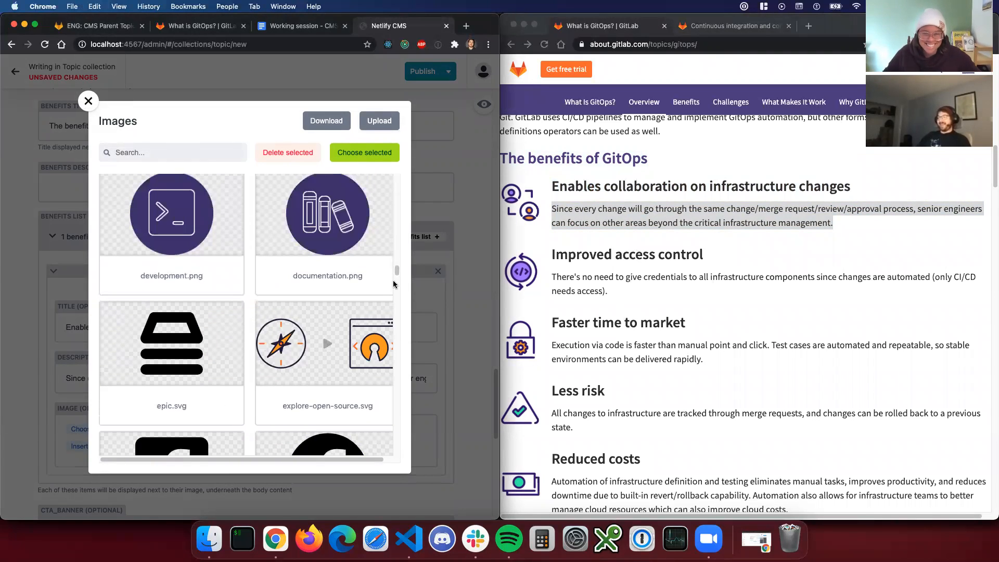
{"action": "scroll", "coordinate": [294, 306], "scroll_direction": "down", "scroll_amount": 15}
{"action": "left_click", "coordinate": [199, 147]}
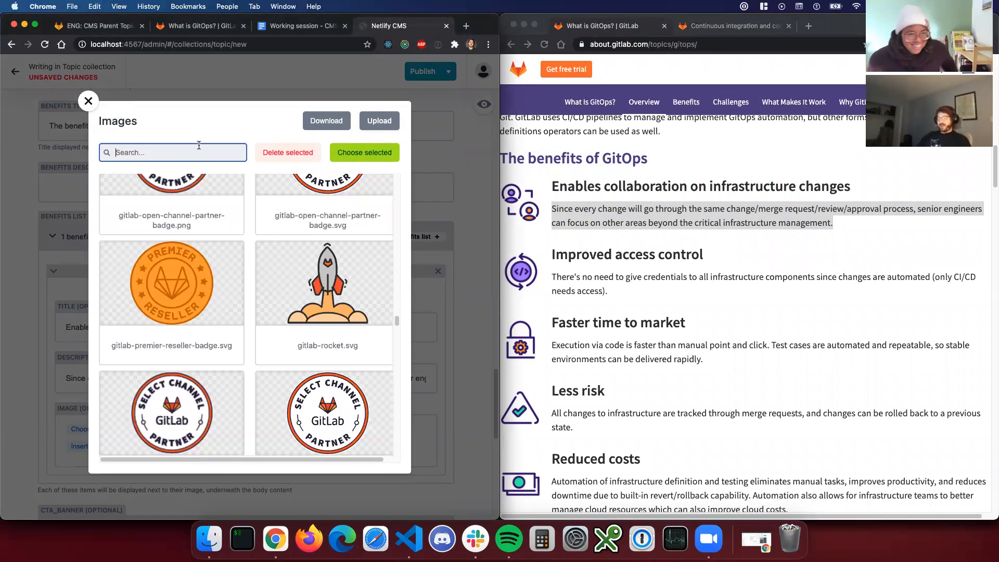
{"action": "type", "text": "collabo"}
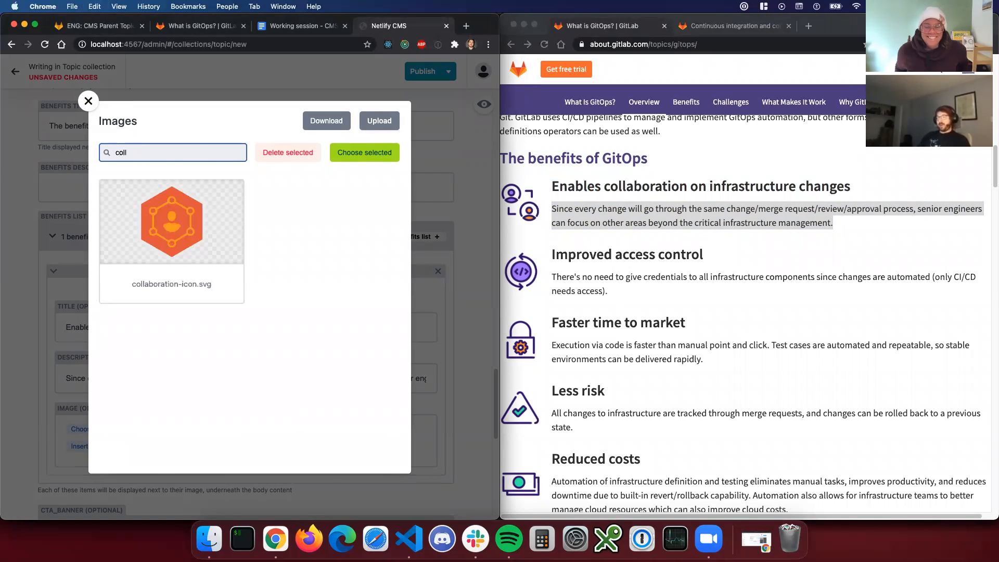
{"action": "key", "text": "BackSpace"}
{"action": "key", "text": "BackSpace"}
{"action": "key", "text": "BackSpace"}
{"action": "key", "text": "BackSpace"}
{"action": "scroll", "coordinate": [172, 260], "scroll_direction": "down", "scroll_amount": 13}
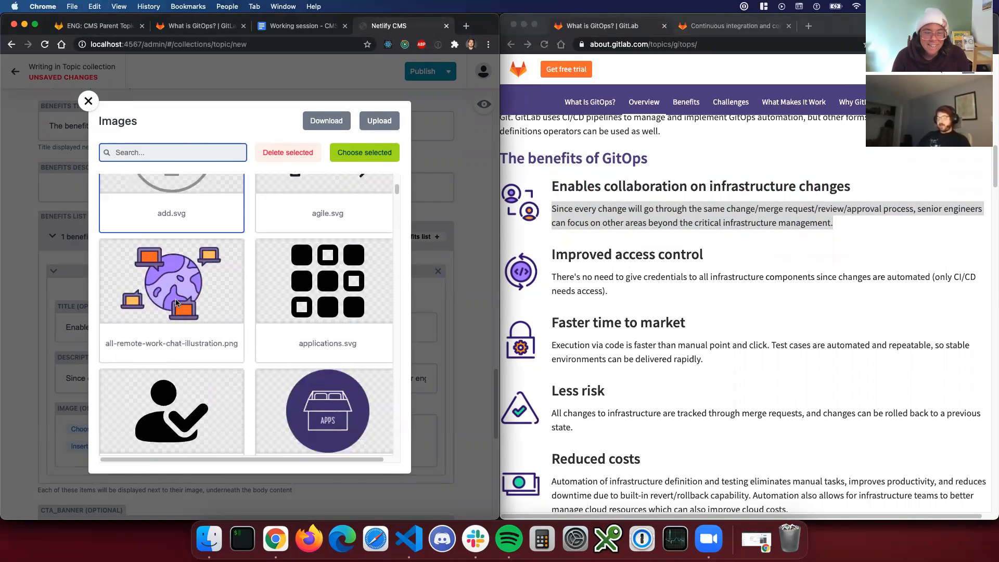
{"action": "scroll", "coordinate": [236, 307], "scroll_direction": "down", "scroll_amount": 15}
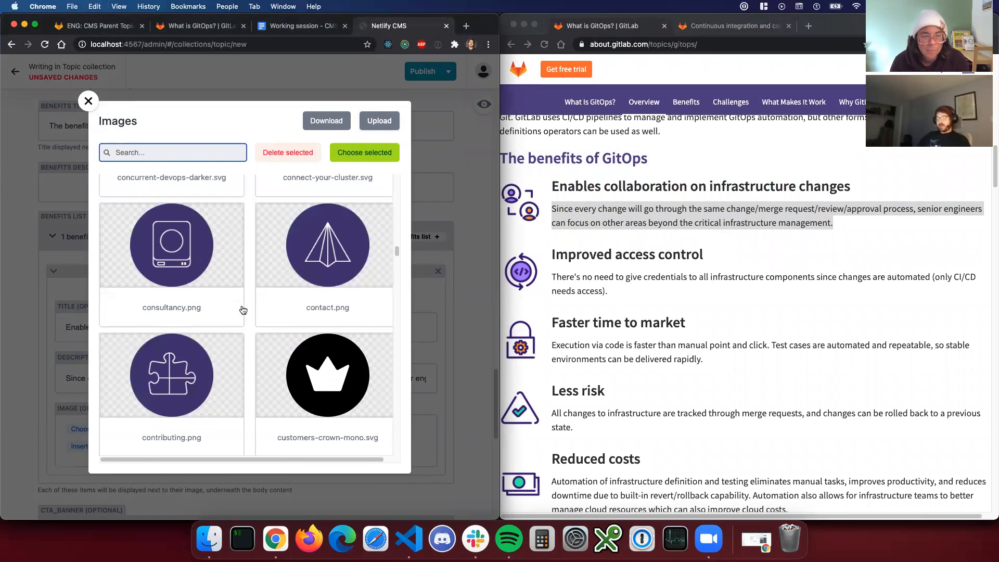
{"action": "scroll", "coordinate": [242, 307], "scroll_direction": "down", "scroll_amount": 15}
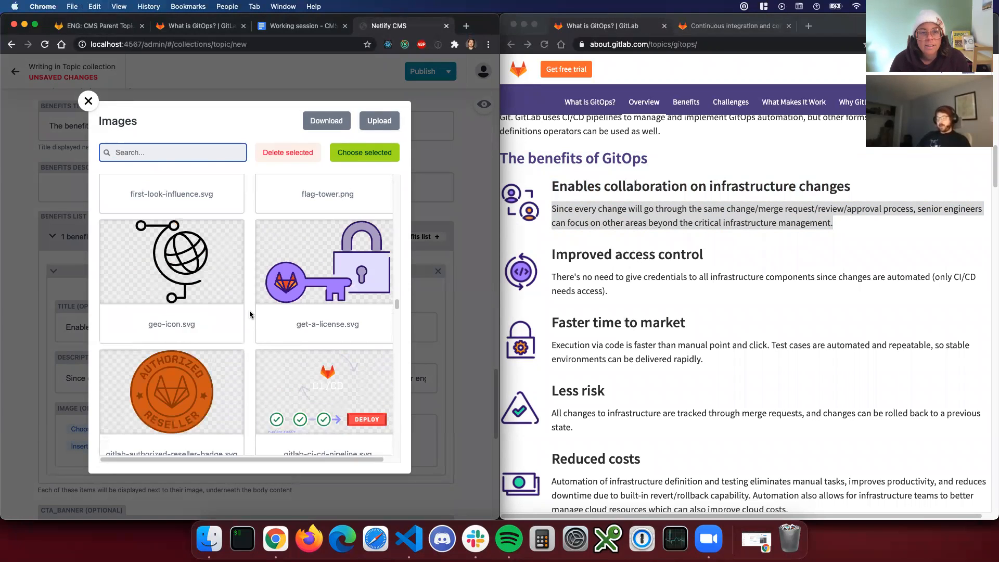
{"action": "scroll", "coordinate": [250, 301], "scroll_direction": "down", "scroll_amount": 15}
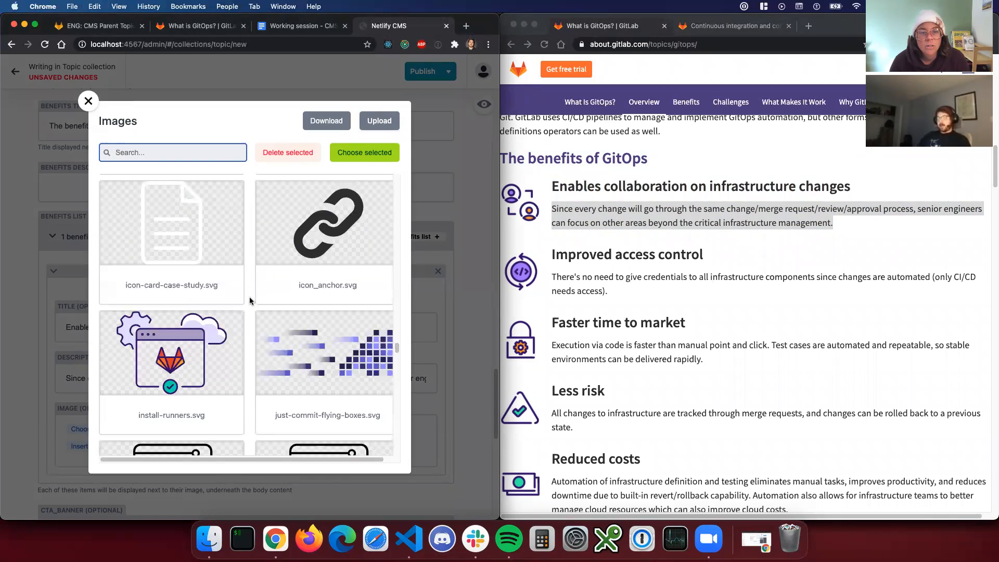
{"action": "scroll", "coordinate": [248, 299], "scroll_direction": "down", "scroll_amount": 15}
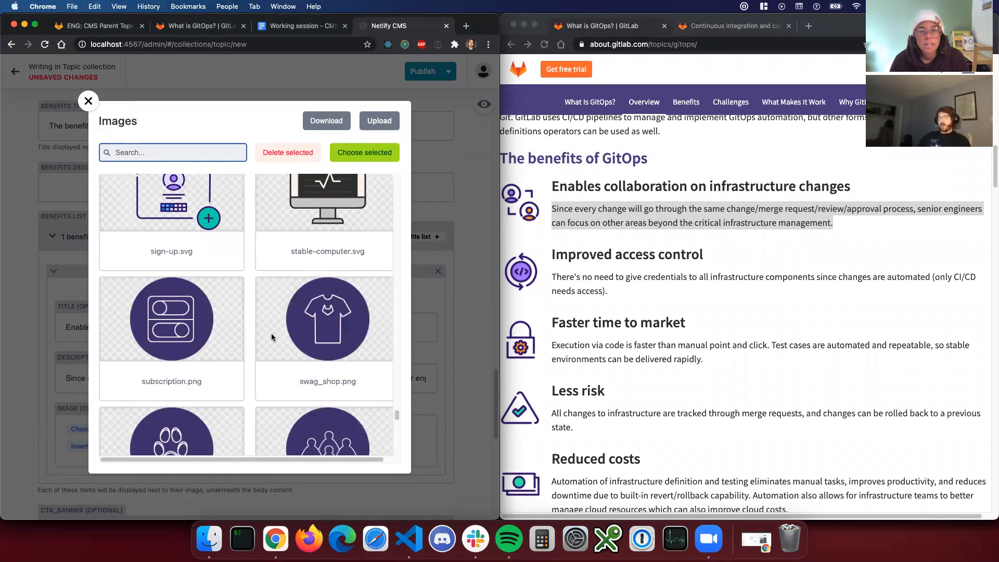
Search the image library for "colla" and choose collaboration-icon.svg as the first benefit's image.
{"action": "left_click", "coordinate": [170, 152]}
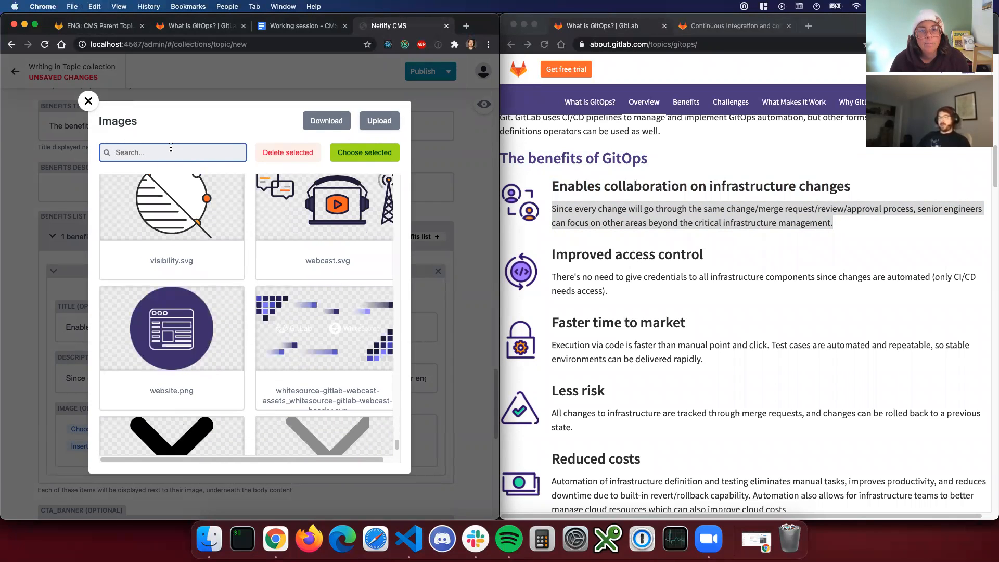
{"action": "type", "text": "colla"}
{"action": "left_click", "coordinate": [161, 266]}
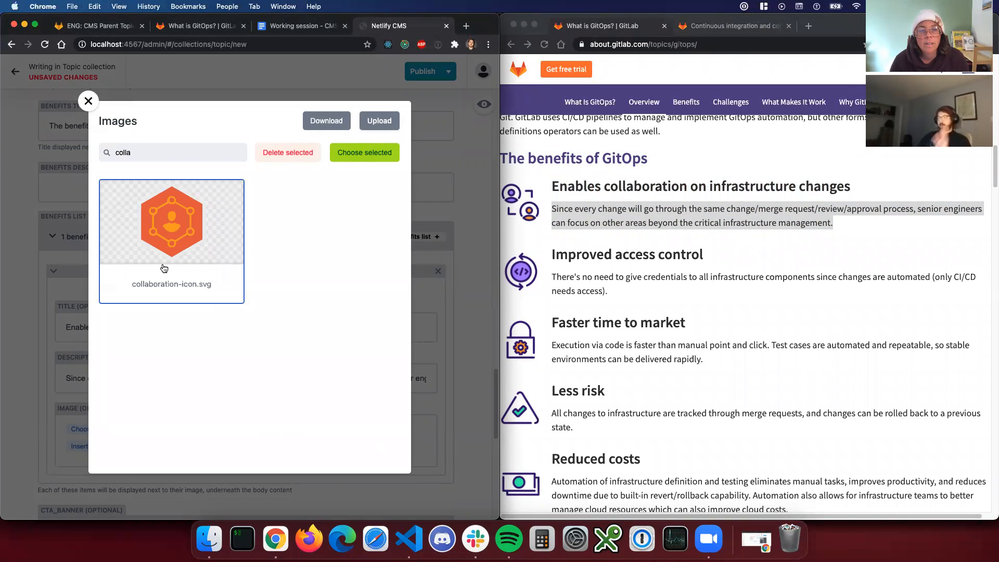
{"action": "left_click", "coordinate": [353, 152]}
{"action": "scroll", "coordinate": [335, 345], "scroll_direction": "down", "scroll_amount": 3}
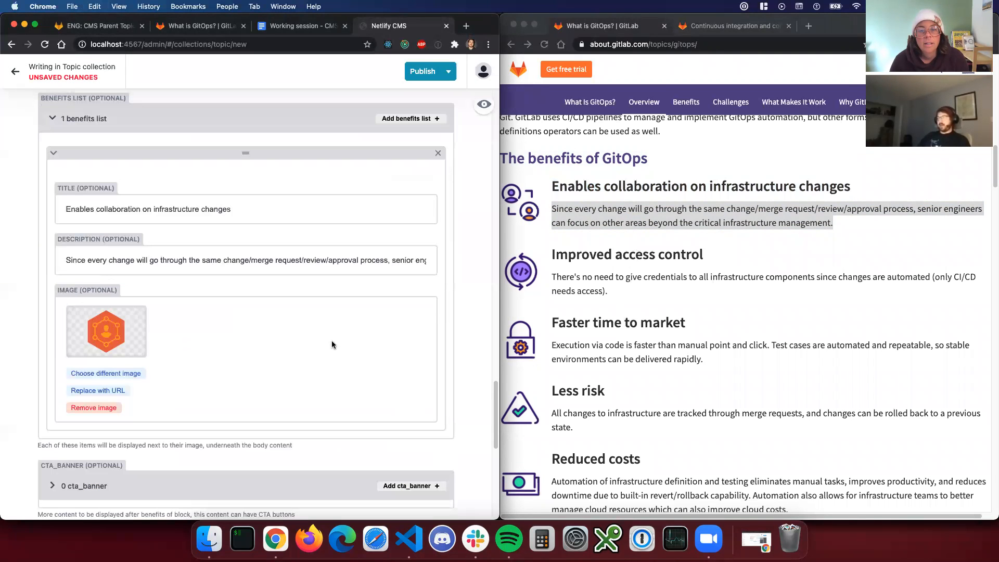
Examine the remaining benefits and their icons on the GitOps page.
{"action": "scroll", "coordinate": [602, 378], "scroll_direction": "down", "scroll_amount": 3}
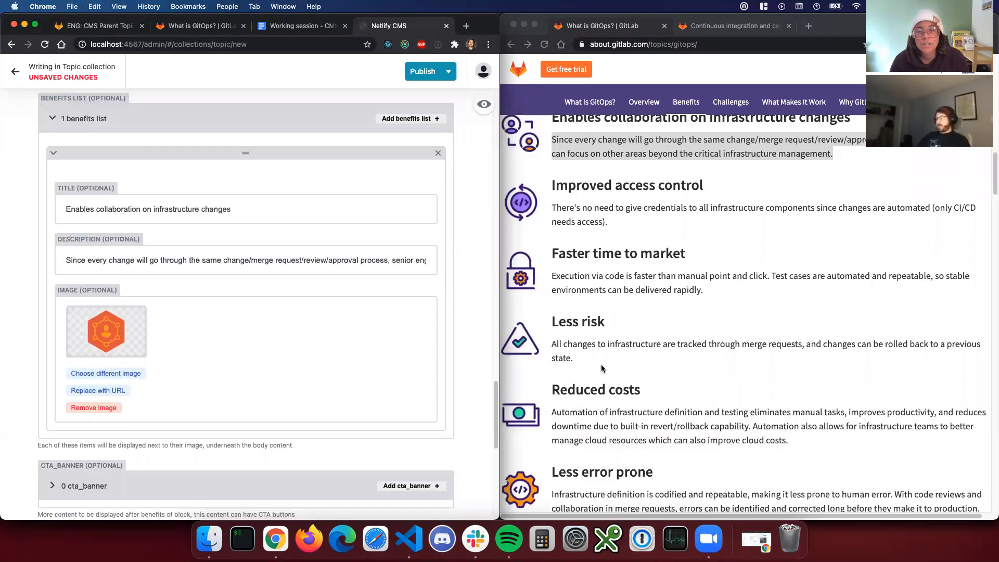
{"action": "scroll", "coordinate": [601, 368], "scroll_direction": "up", "scroll_amount": 3}
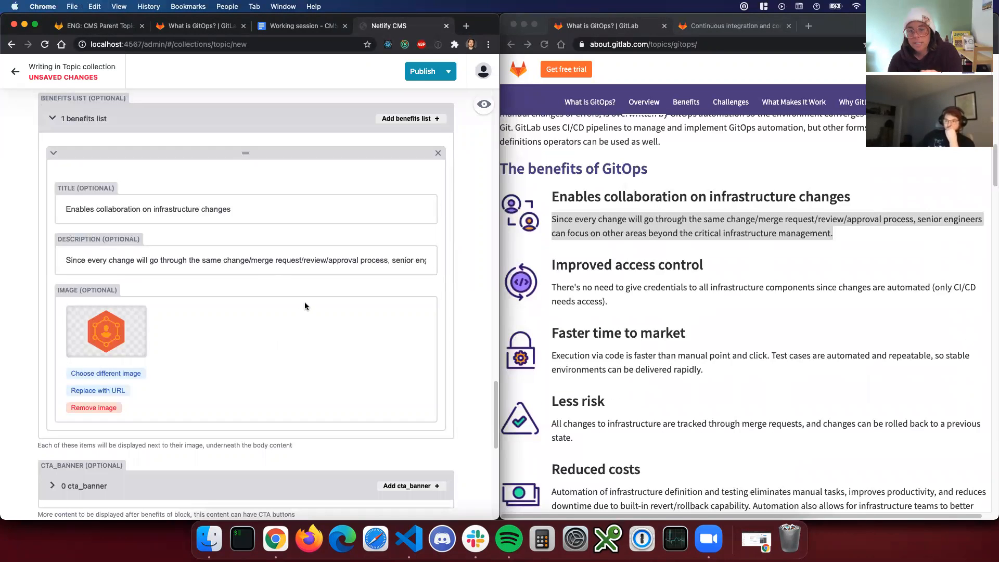
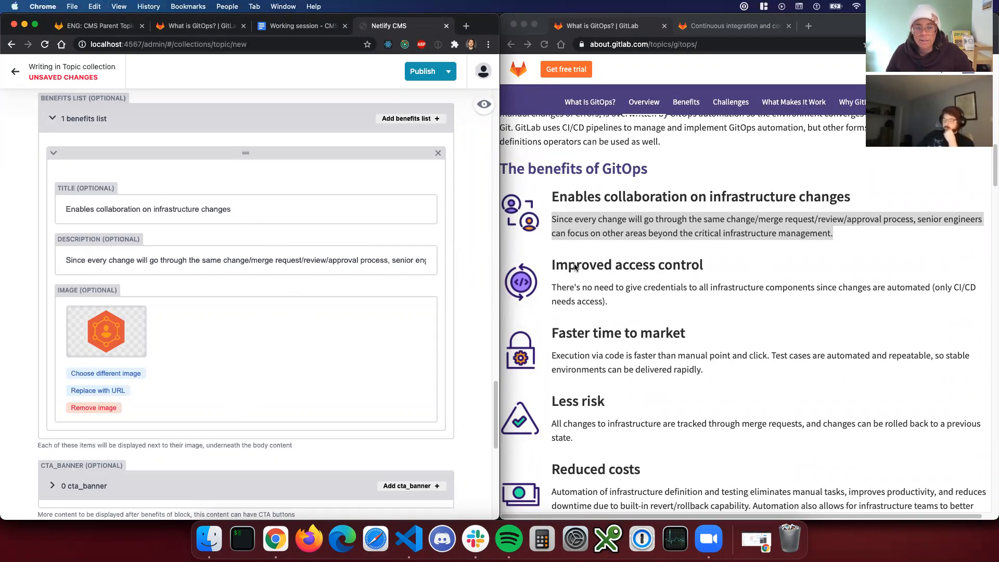
{"action": "left_click", "coordinate": [644, 314]}
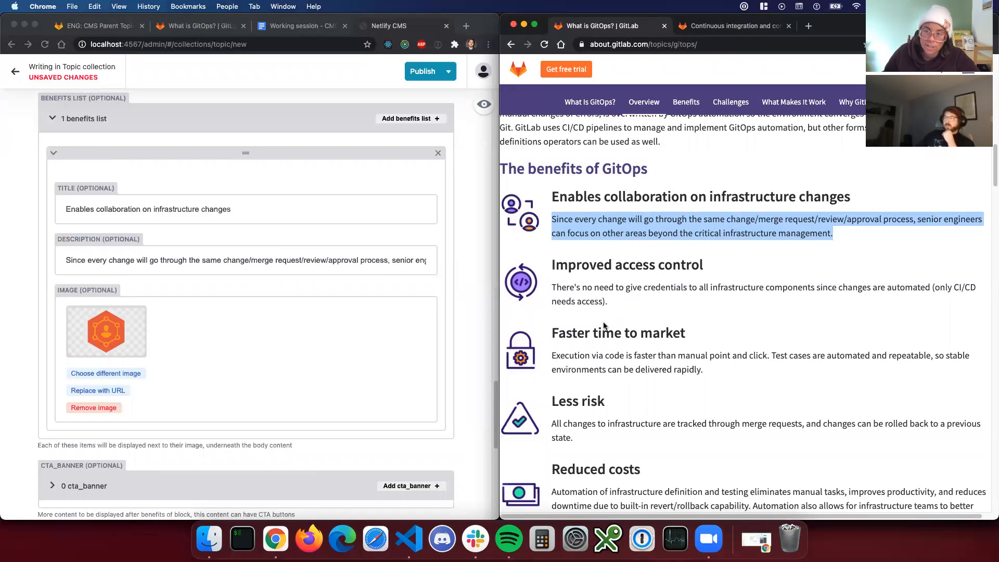
{"action": "scroll", "coordinate": [604, 316], "scroll_direction": "down", "scroll_amount": 5}
{"action": "scroll", "coordinate": [680, 303], "scroll_direction": "up", "scroll_amount": 7}
{"action": "scroll", "coordinate": [675, 248], "scroll_direction": "down", "scroll_amount": 3}
{"action": "scroll", "coordinate": [676, 248], "scroll_direction": "down", "scroll_amount": 4}
{"action": "scroll", "coordinate": [625, 250], "scroll_direction": "up", "scroll_amount": 7}
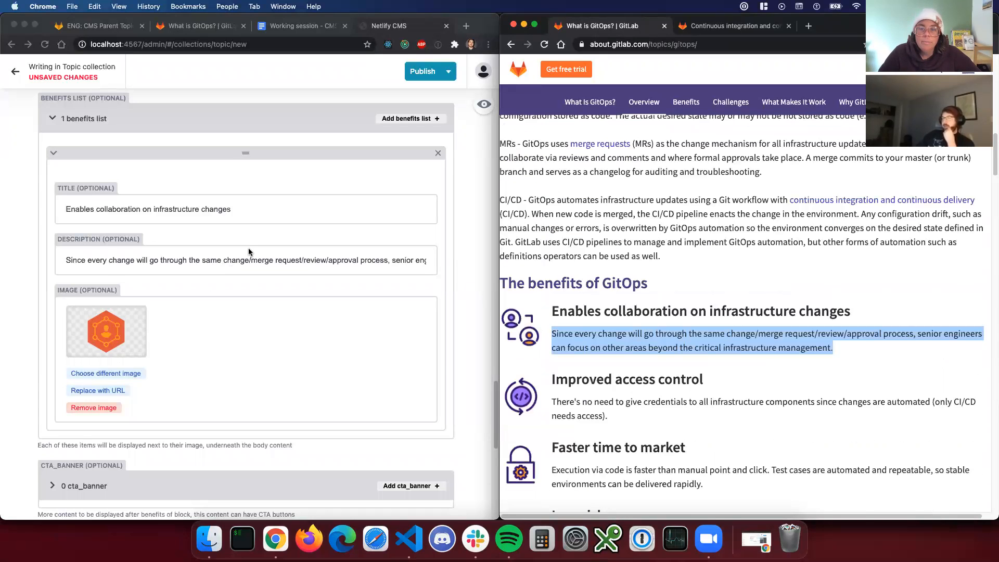
Add a second empty entry to the benefits list and delete the surplus third entry.
{"action": "scroll", "coordinate": [220, 257], "scroll_direction": "up", "scroll_amount": 2}
{"action": "left_click", "coordinate": [398, 206]}
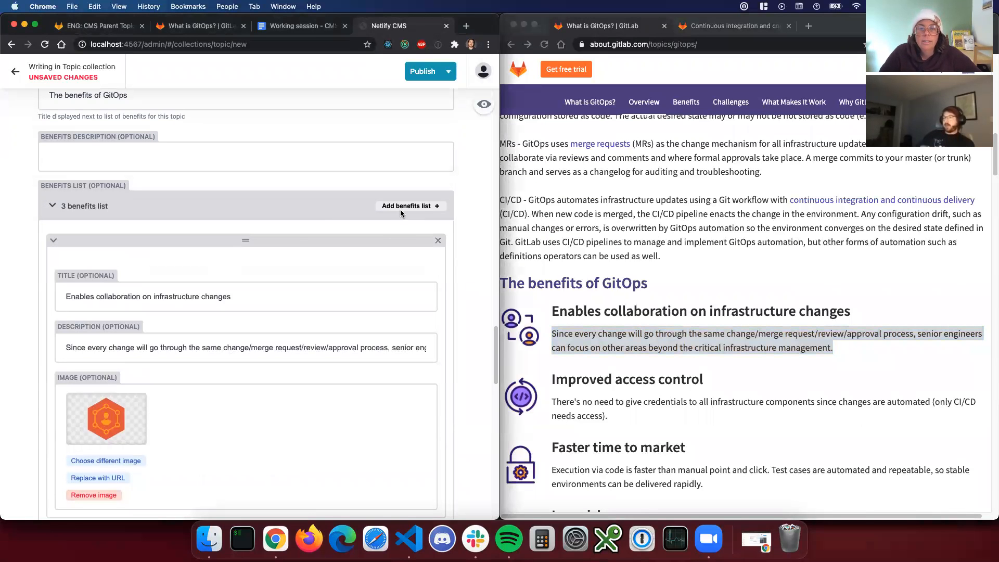
{"action": "left_click", "coordinate": [400, 208]}
{"action": "scroll", "coordinate": [257, 321], "scroll_direction": "down", "scroll_amount": 8}
{"action": "scroll", "coordinate": [440, 384], "scroll_direction": "down", "scroll_amount": 1}
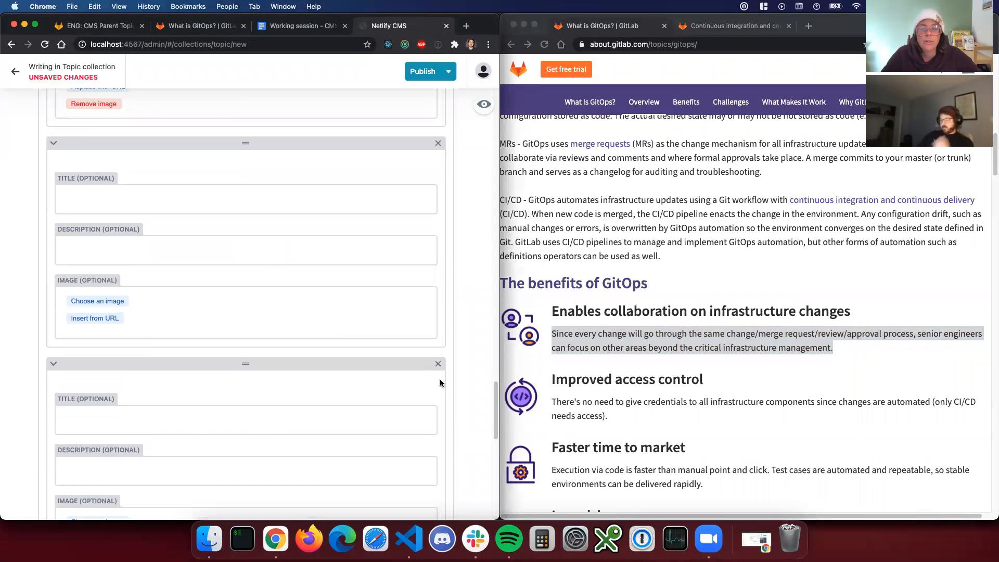
{"action": "left_click", "coordinate": [438, 363]}
Copy "Improved access control" from the GitOps page as the second benefit's title.
{"action": "left_click", "coordinate": [155, 258]}
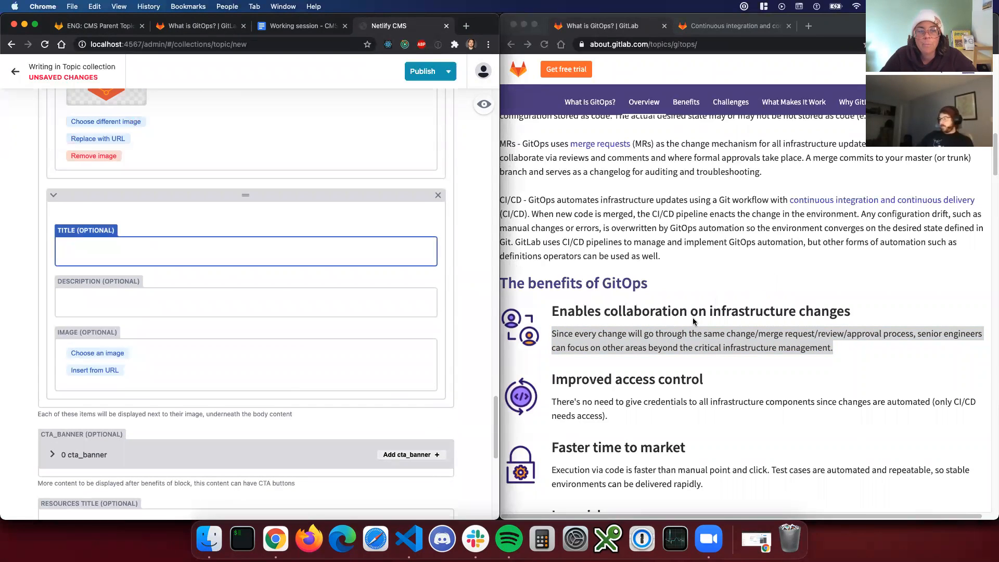
{"action": "triple_click", "coordinate": [648, 377]}
{"action": "key", "text": "super+c"}
{"action": "left_click", "coordinate": [146, 240]}
{"action": "key", "text": "super+v"}
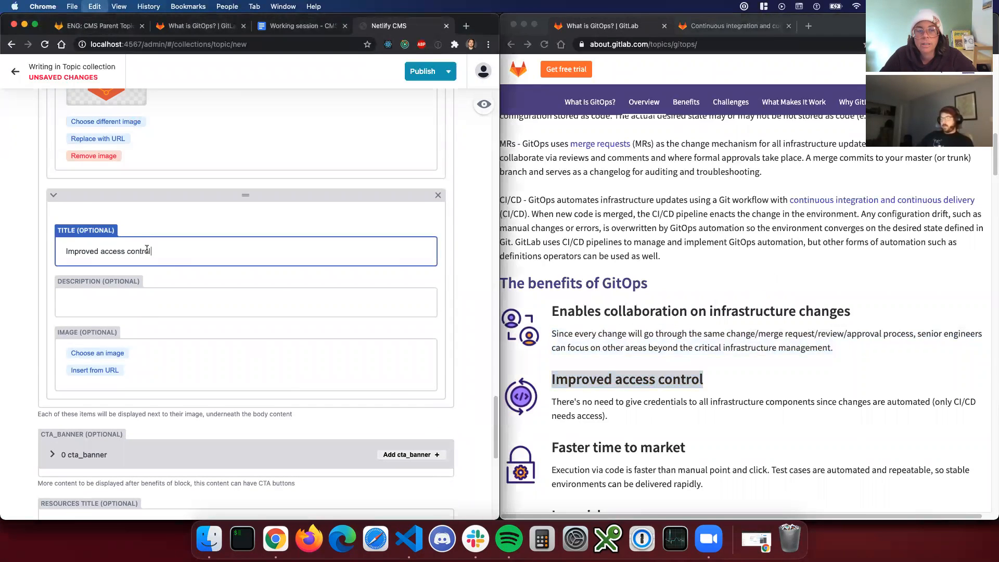
Copy the paragraph under "Improved access control" from the GitOps page into the second benefit's description.
{"action": "triple_click", "coordinate": [580, 412]}
{"action": "key", "text": "super+c"}
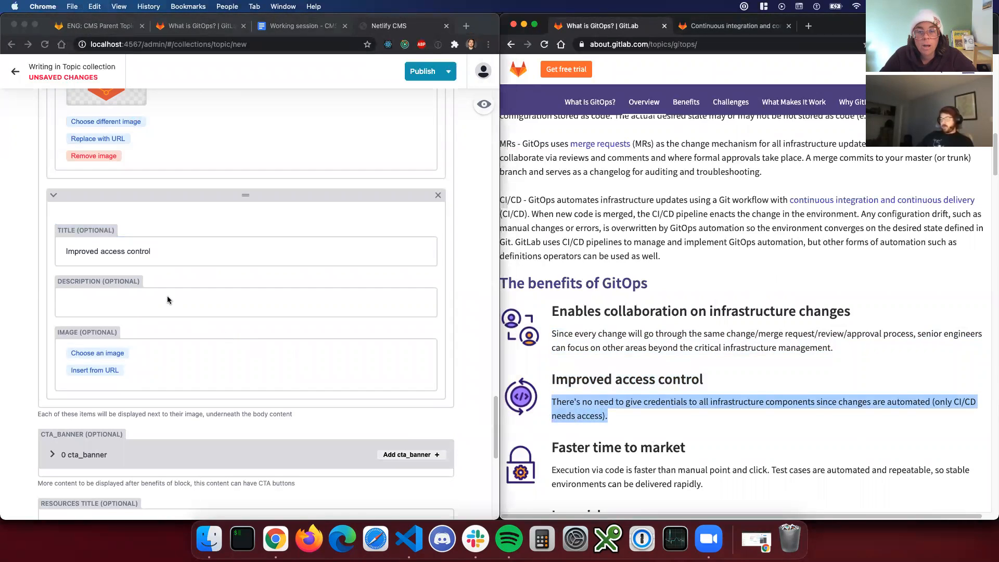
{"action": "left_click", "coordinate": [167, 295]}
{"action": "key", "text": "super+v"}
Search the image library for "access", clear the search, and choose about_us.png as the second benefit's image.
{"action": "left_click", "coordinate": [90, 353]}
{"action": "left_click", "coordinate": [157, 152]}
{"action": "type", "text": "cont"}
{"action": "key", "text": "BackSpace"}
{"action": "key", "text": "BackSpace"}
{"action": "key", "text": "BackSpace"}
{"action": "key", "text": "BackSpace"}
{"action": "type", "text": "access"}
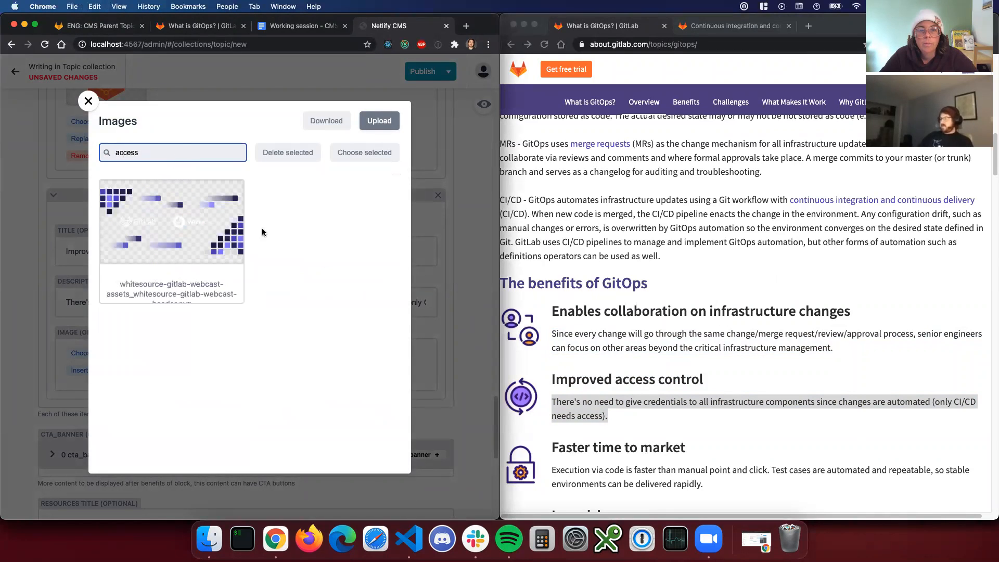
{"action": "key", "text": "BackSpace"}
{"action": "key", "text": "BackSpace"}
{"action": "key", "text": "BackSpace"}
{"action": "key", "text": "BackSpace"}
{"action": "key", "text": "BackSpace"}
{"action": "key", "text": "BackSpace"}
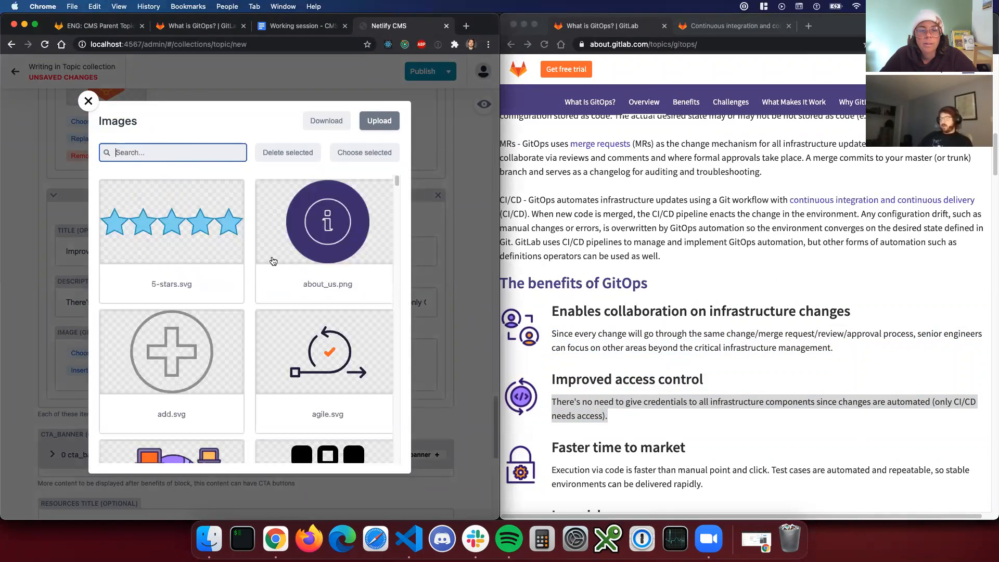
{"action": "left_click", "coordinate": [337, 239]}
{"action": "left_click", "coordinate": [384, 154]}
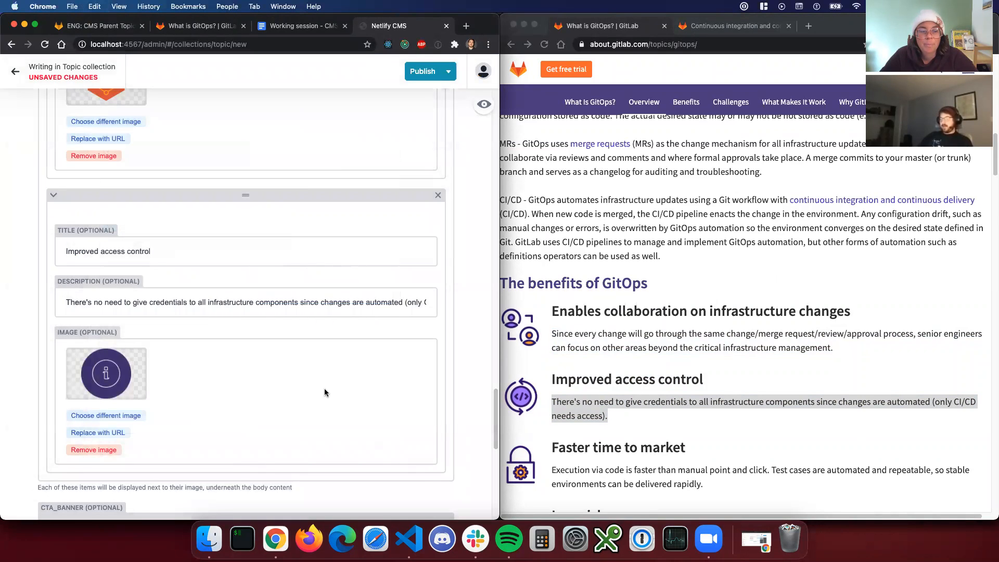
Move the "Improved access control" benefit above "Enables collaboration on infrastructure changes" and check the benefits in the preview pane.
{"action": "scroll", "coordinate": [285, 363], "scroll_direction": "up", "scroll_amount": 3}
{"action": "left_click_drag", "start_coordinate": [265, 282], "coordinate": [251, 156]}
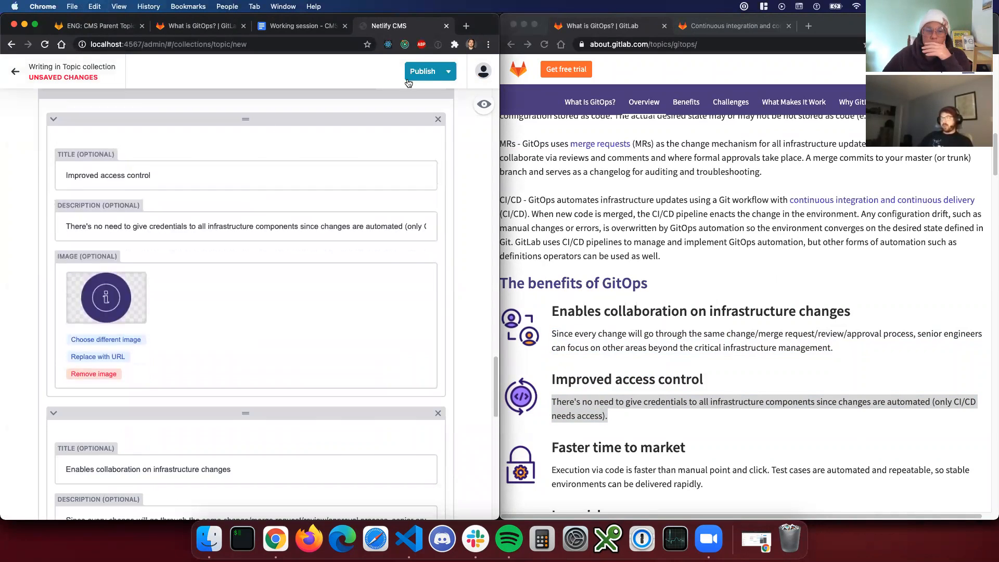
{"action": "left_click", "coordinate": [484, 104]}
{"action": "scroll", "coordinate": [396, 313], "scroll_direction": "down", "scroll_amount": 5}
{"action": "scroll", "coordinate": [399, 309], "scroll_direction": "down", "scroll_amount": 10}
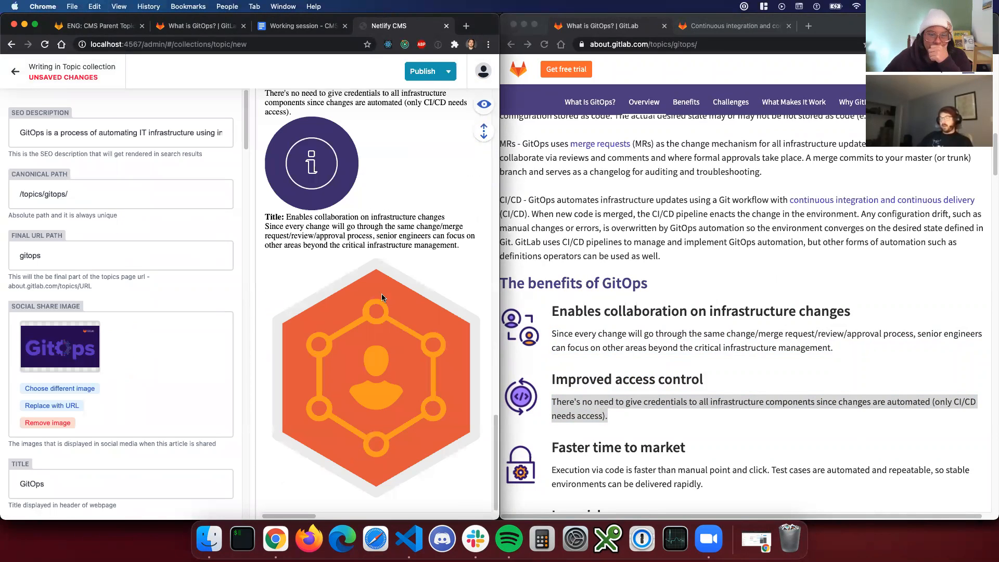
{"action": "left_click", "coordinate": [483, 104]}
Reorder the benefits list to put "Enables collaboration on infrastructure changes" back in first place.
{"action": "scroll", "coordinate": [198, 279], "scroll_direction": "down", "scroll_amount": 5}
{"action": "scroll", "coordinate": [178, 320], "scroll_direction": "down", "scroll_amount": 20}
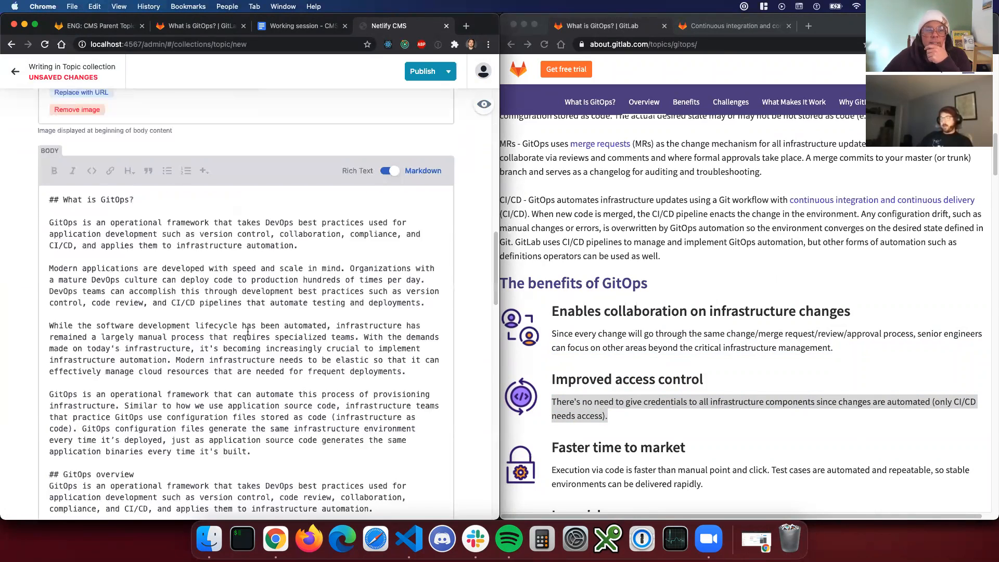
{"action": "scroll", "coordinate": [267, 341], "scroll_direction": "up", "scroll_amount": 15}
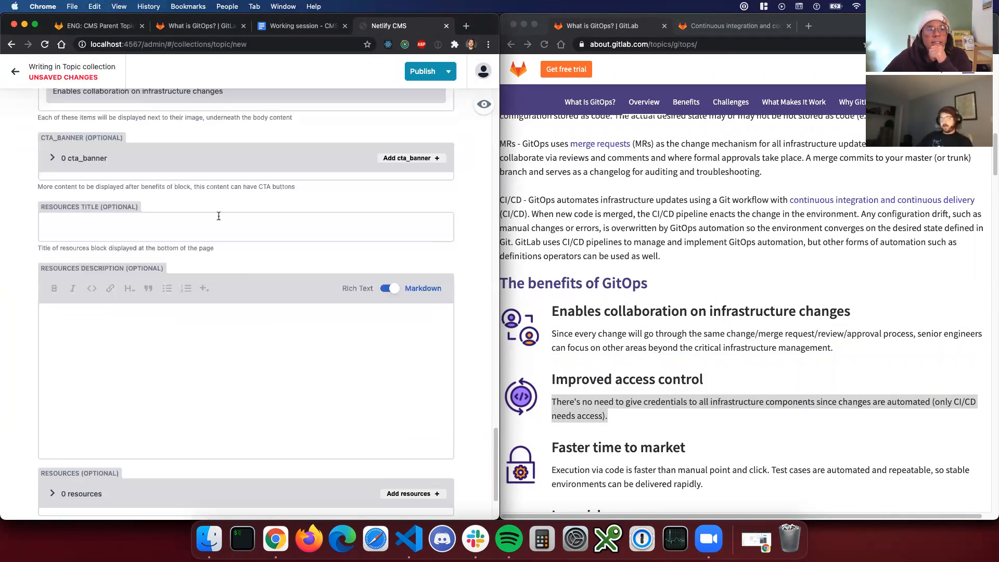
{"action": "scroll", "coordinate": [220, 319], "scroll_direction": "down", "scroll_amount": 2}
{"action": "left_click_drag", "start_coordinate": [242, 360], "coordinate": [241, 417]}
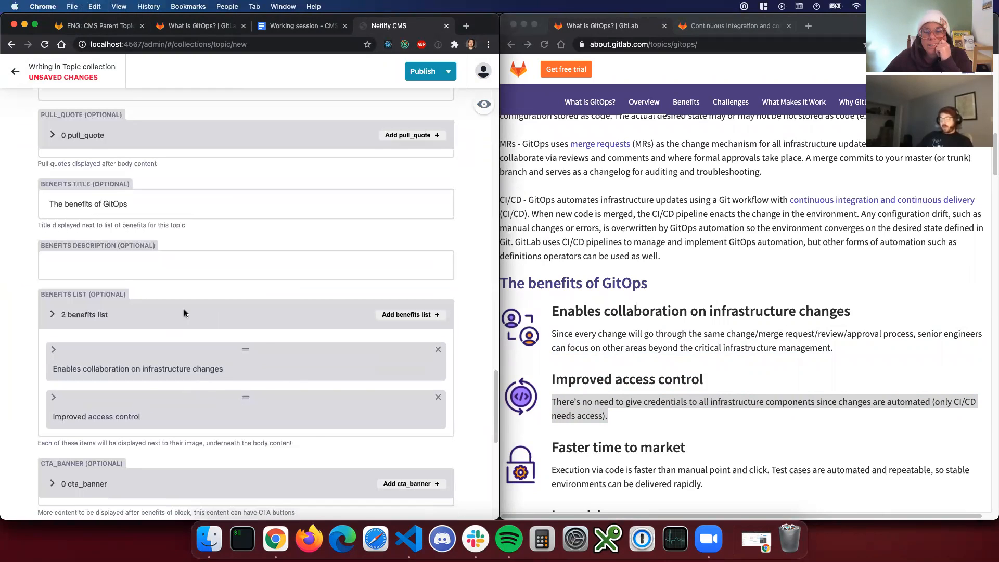
Compare the GitOps page sections that follow the benefits with the entry's remaining CTA banner and resources fields.
{"action": "scroll", "coordinate": [171, 307], "scroll_direction": "down", "scroll_amount": 5}
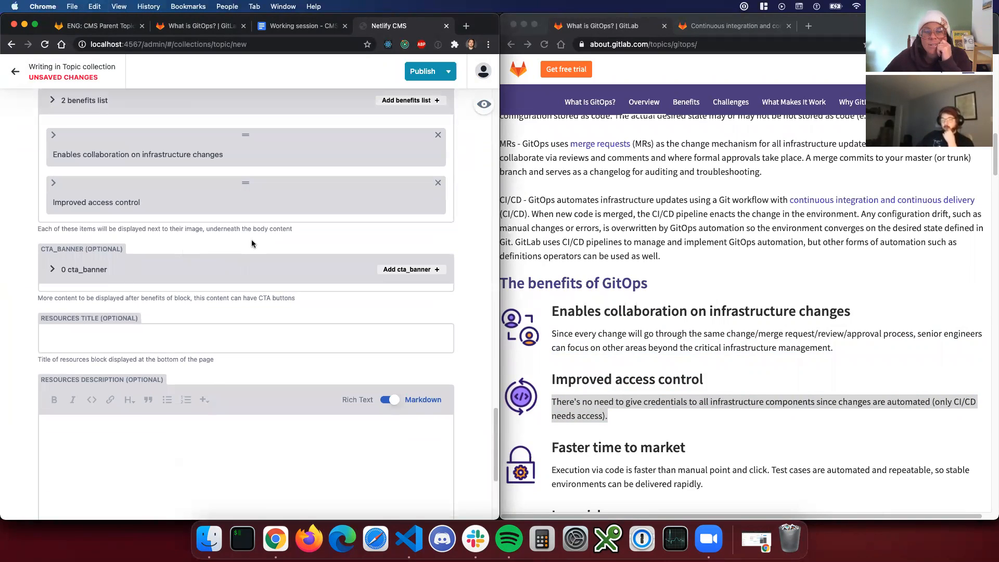
{"action": "scroll", "coordinate": [590, 272], "scroll_direction": "down", "scroll_amount": 12}
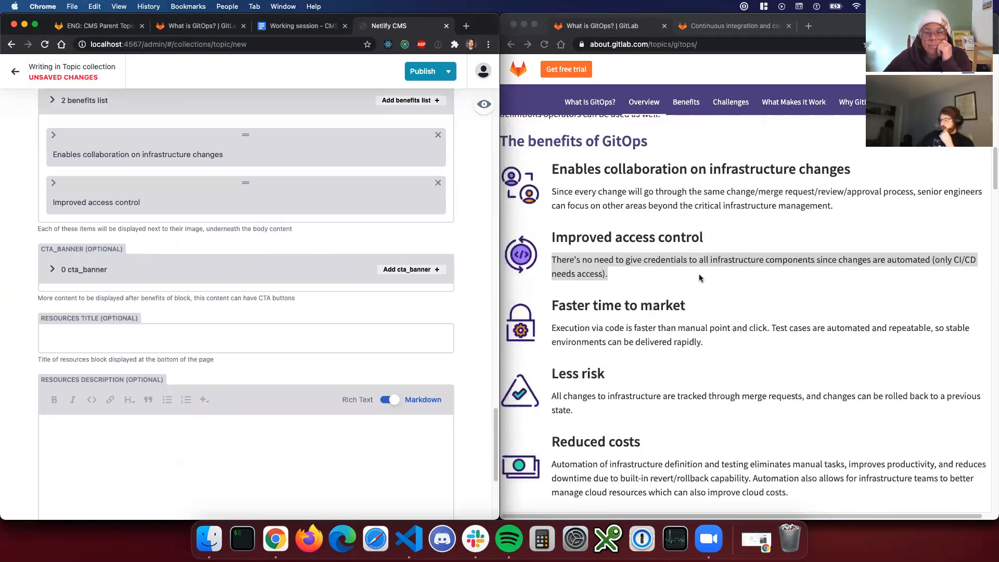
{"action": "left_click", "coordinate": [590, 273]}
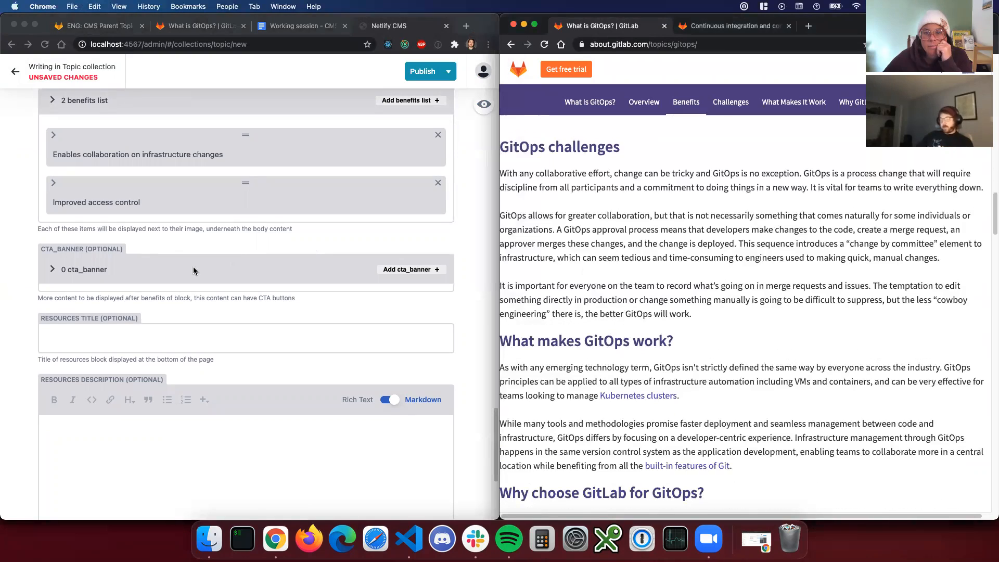
{"action": "scroll", "coordinate": [782, 285], "scroll_direction": "down", "scroll_amount": 2}
{"action": "scroll", "coordinate": [554, 259], "scroll_direction": "up", "scroll_amount": 5}
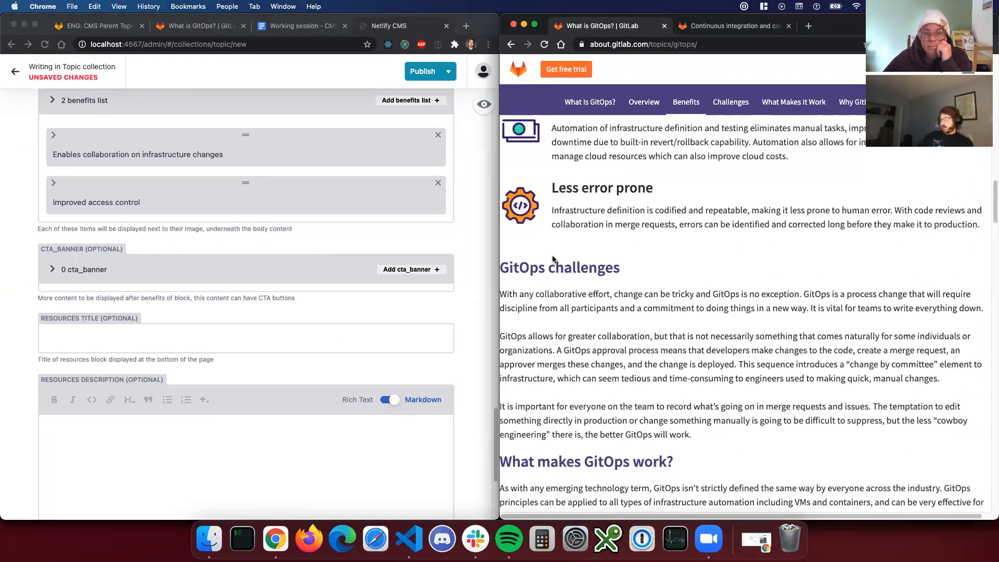
{"action": "scroll", "coordinate": [562, 291], "scroll_direction": "down", "scroll_amount": 15}
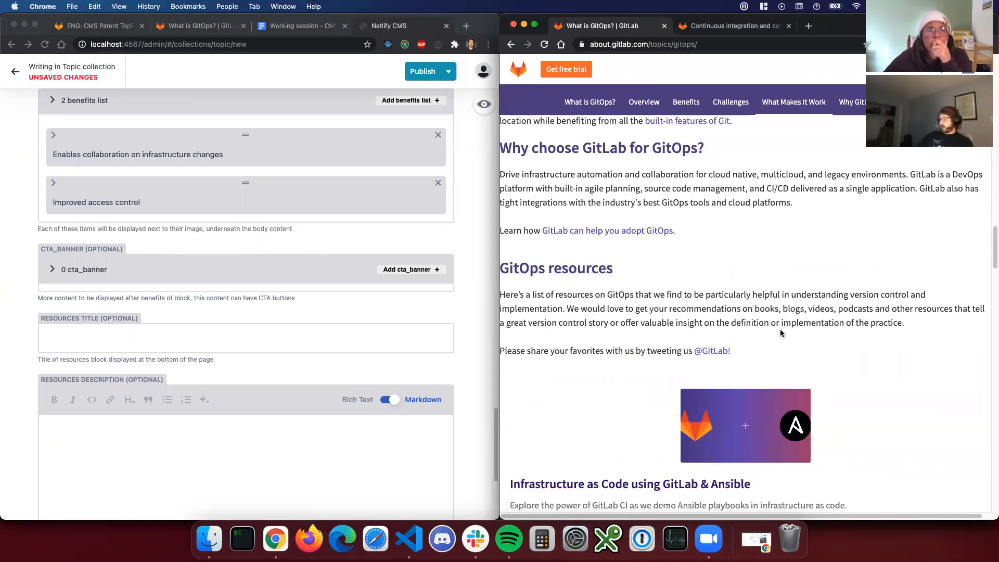
{"action": "scroll", "coordinate": [575, 312], "scroll_direction": "up", "scroll_amount": 1}
{"action": "scroll", "coordinate": [152, 346], "scroll_direction": "up", "scroll_amount": 2}
{"action": "left_click", "coordinate": [70, 387]}
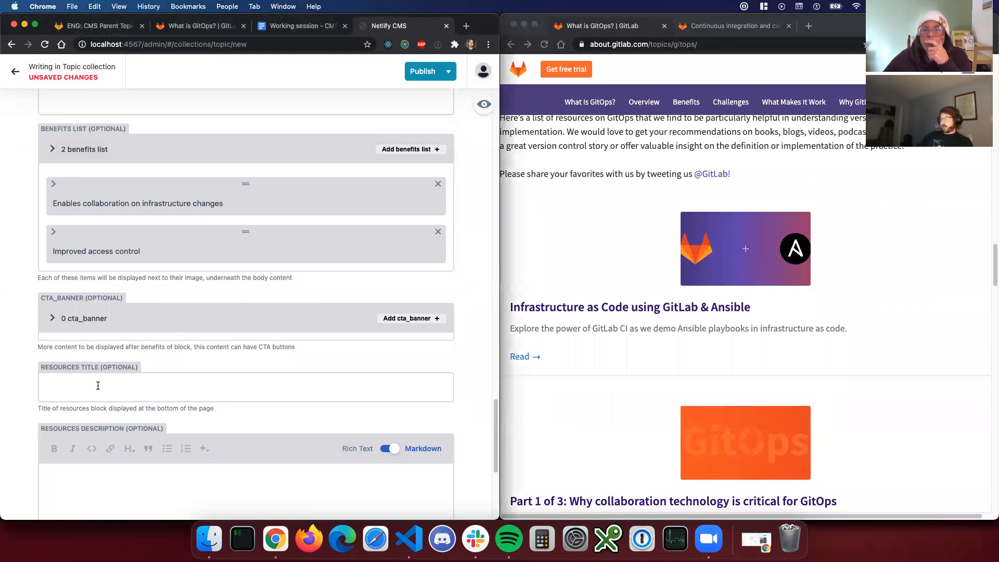
{"action": "left_click", "coordinate": [188, 385]}
{"action": "scroll", "coordinate": [624, 260], "scroll_direction": "up", "scroll_amount": 3}
{"action": "left_click", "coordinate": [583, 248]}
{"action": "double_click", "coordinate": [581, 249]}
{"action": "left_click", "coordinate": [605, 255]}
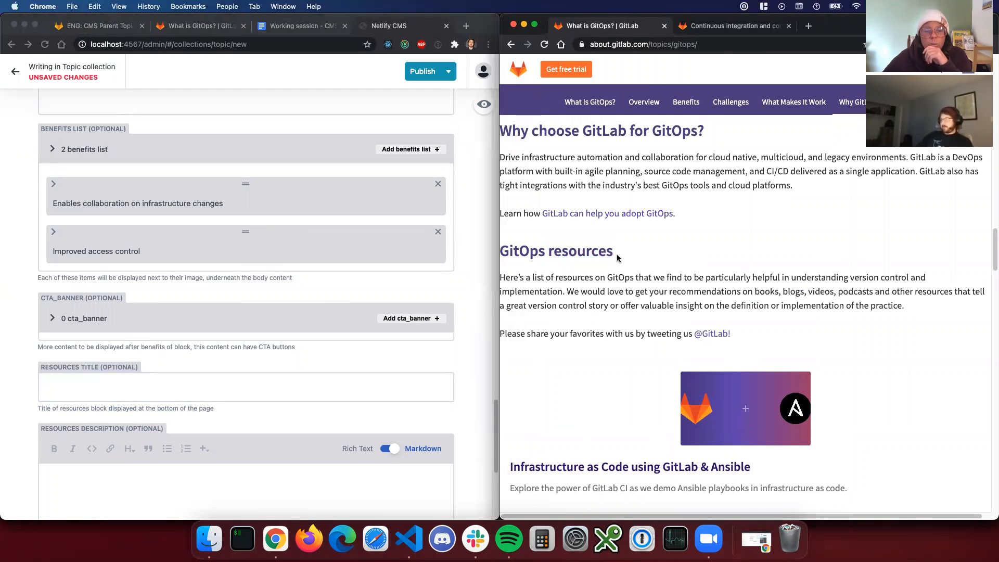
{"action": "scroll", "coordinate": [629, 260], "scroll_direction": "up", "scroll_amount": 4}
{"action": "scroll", "coordinate": [631, 262], "scroll_direction": "up", "scroll_amount": 4}
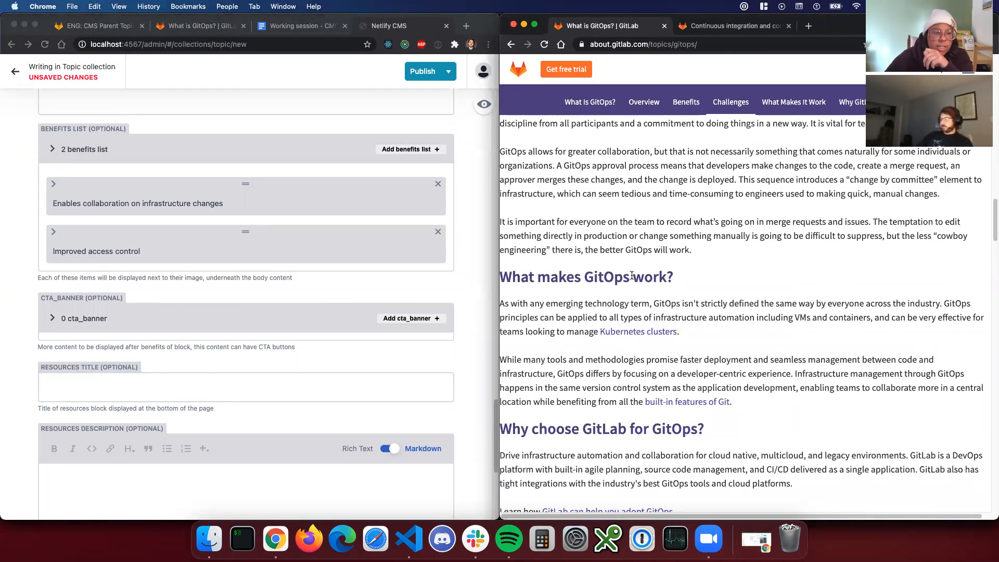
{"action": "scroll", "coordinate": [631, 274], "scroll_direction": "up", "scroll_amount": 2}
{"action": "left_click", "coordinate": [54, 322]}
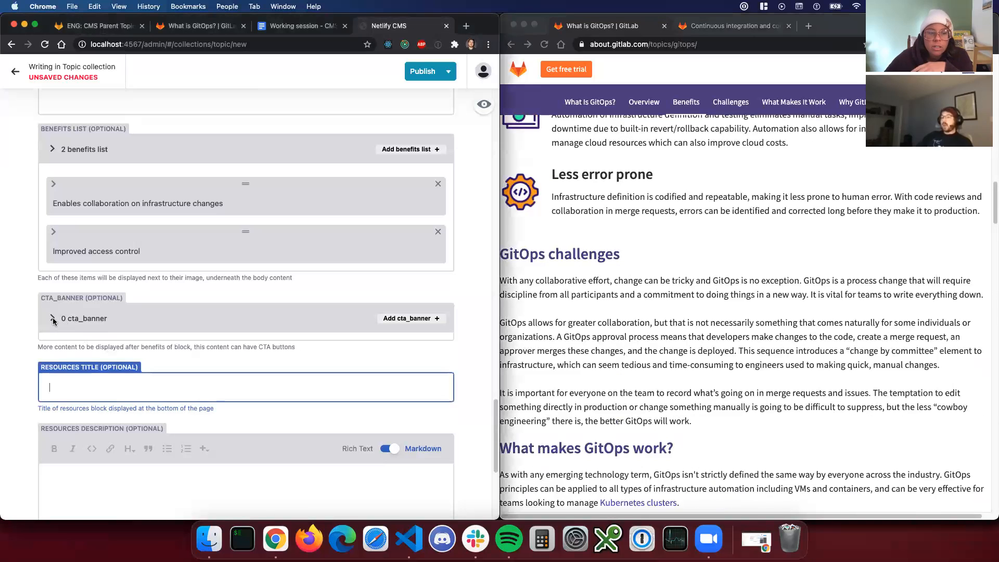
{"action": "scroll", "coordinate": [717, 291], "scroll_direction": "up", "scroll_amount": 3}
{"action": "scroll", "coordinate": [769, 301], "scroll_direction": "down", "scroll_amount": 2}
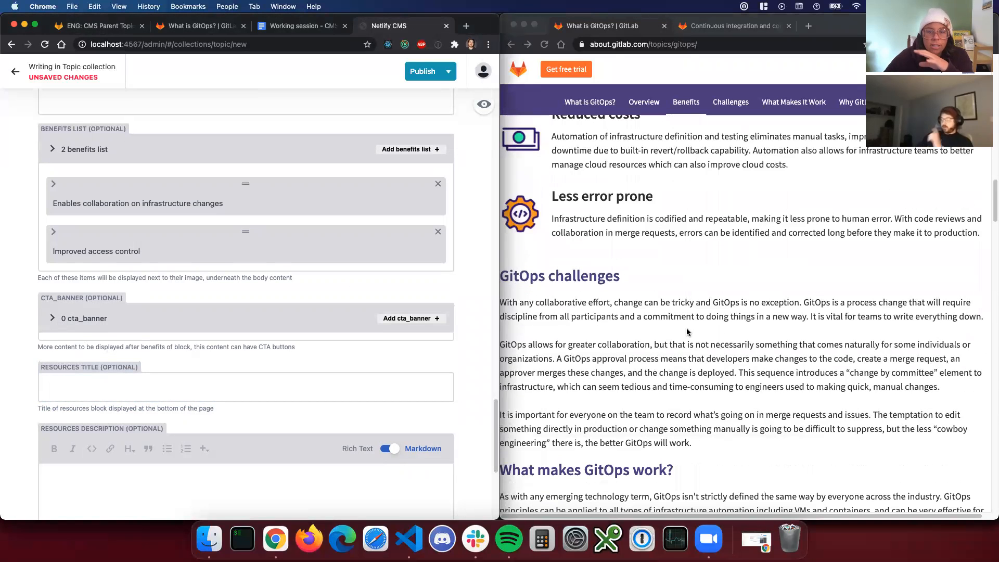
{"action": "left_click", "coordinate": [676, 341]}
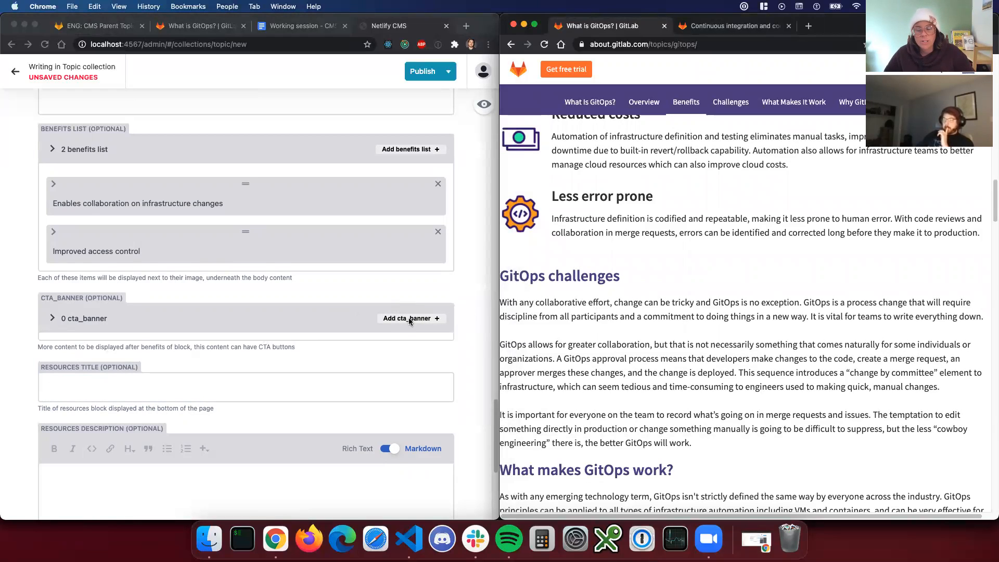
Add a CTA banner and copy "GitOps challenges" from the GitOps page as its title.
{"action": "left_click", "coordinate": [409, 318]}
{"action": "scroll", "coordinate": [146, 358], "scroll_direction": "down", "scroll_amount": 2}
{"action": "left_click", "coordinate": [135, 338]}
{"action": "triple_click", "coordinate": [606, 277]}
{"action": "key", "text": "super+c"}
{"action": "left_click", "coordinate": [706, 275]}
{"action": "left_click", "coordinate": [259, 325]}
{"action": "key", "text": "super+v"}
Copy the three "GitOps challenges" paragraphs from the GitOps page into the first CTA banner's body.
{"action": "left_click", "coordinate": [645, 302]}
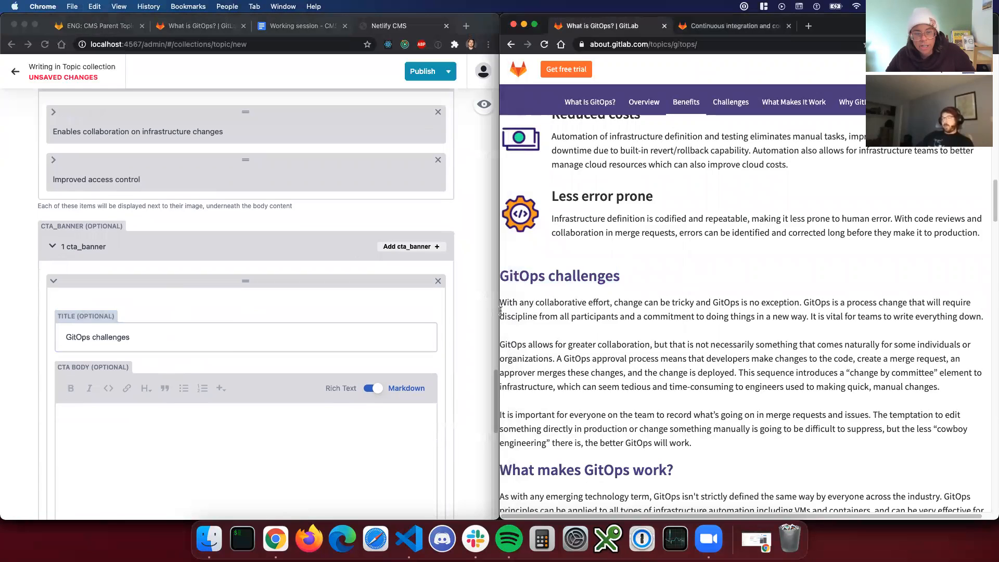
{"action": "scroll", "coordinate": [597, 307], "scroll_direction": "down", "scroll_amount": 1}
{"action": "key", "text": "super+c"}
{"action": "left_click", "coordinate": [279, 442]}
{"action": "key", "text": "super+v"}
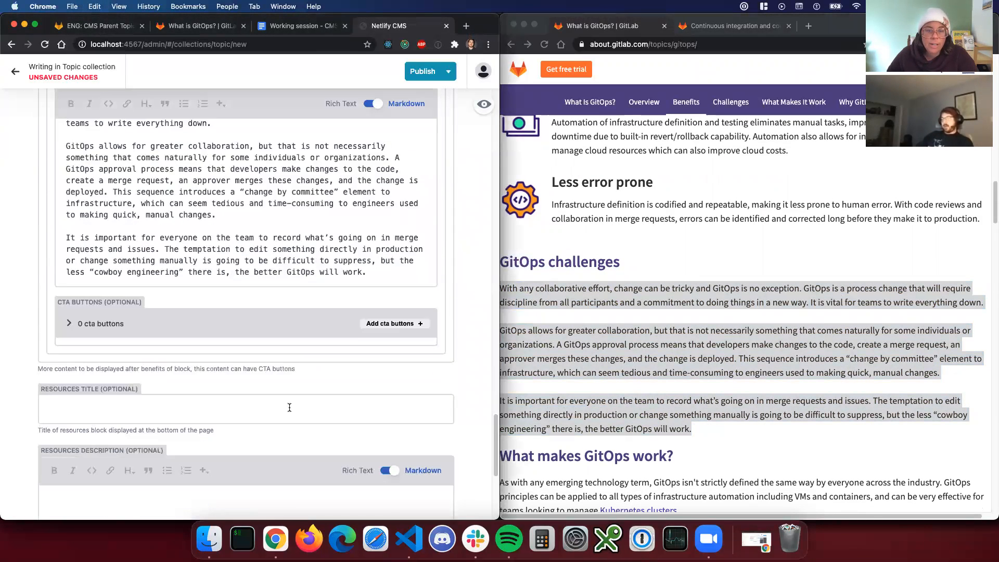
Add a second CTA banner and copy "What makes GitOps work?" from the GitOps page as its title.
{"action": "scroll", "coordinate": [354, 350], "scroll_direction": "up", "scroll_amount": 2}
{"action": "scroll", "coordinate": [380, 362], "scroll_direction": "up", "scroll_amount": 1}
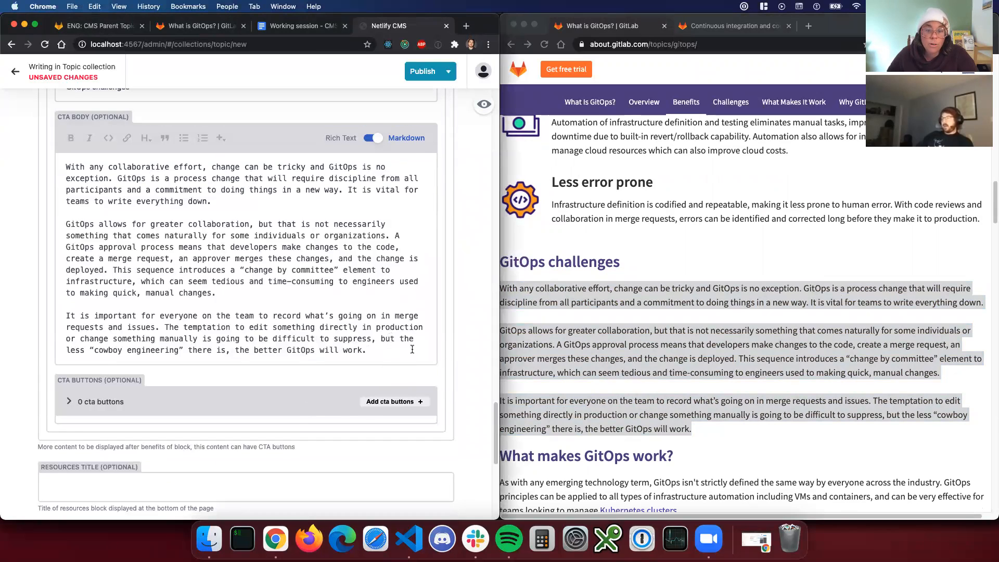
{"action": "scroll", "coordinate": [412, 349], "scroll_direction": "up", "scroll_amount": 5}
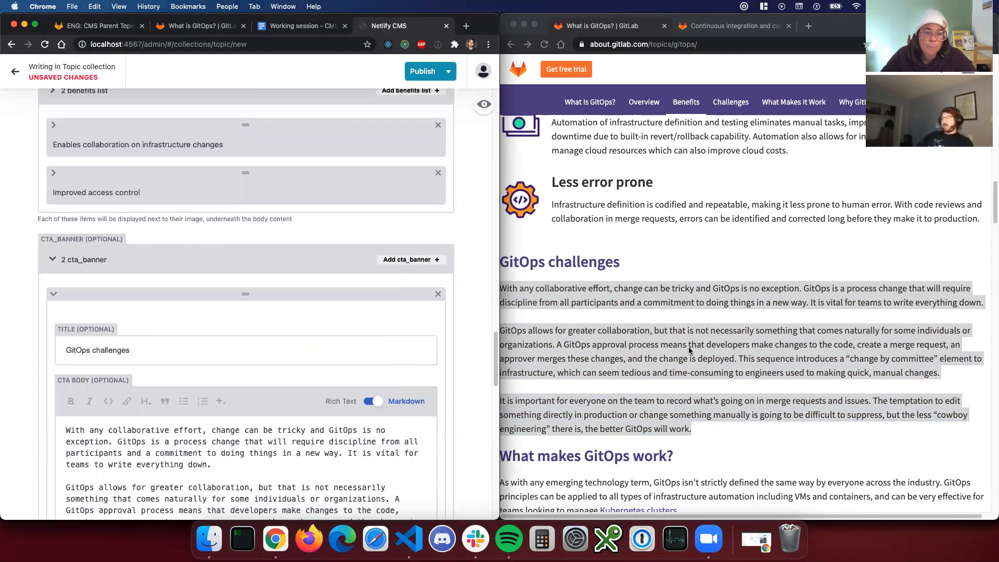
{"action": "scroll", "coordinate": [689, 351], "scroll_direction": "down", "scroll_amount": 4}
{"action": "triple_click", "coordinate": [584, 267]}
{"action": "scroll", "coordinate": [151, 422], "scroll_direction": "down", "scroll_amount": 1}
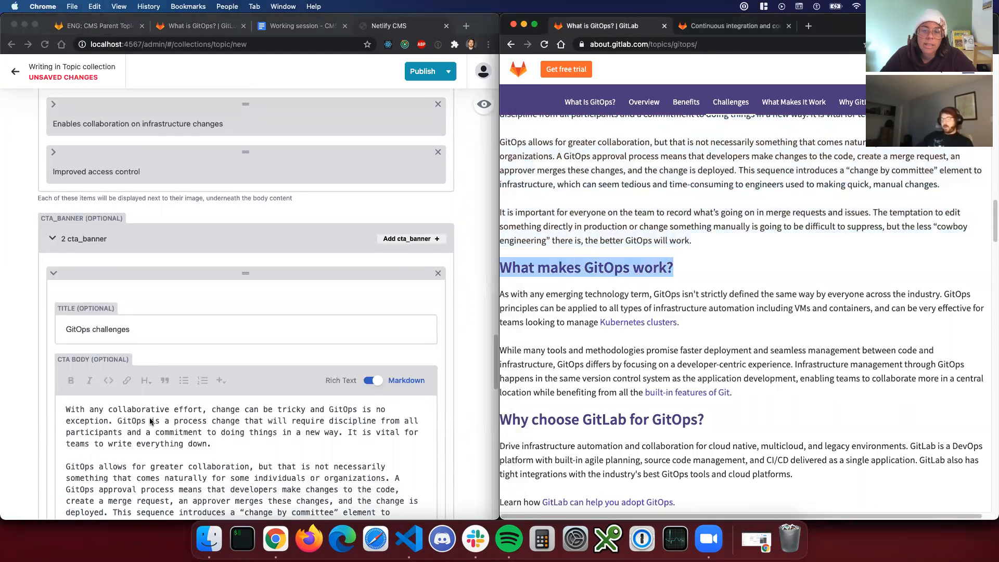
{"action": "scroll", "coordinate": [150, 421], "scroll_direction": "down", "scroll_amount": 5}
{"action": "left_click", "coordinate": [157, 358]}
{"action": "key", "text": "super+v"}
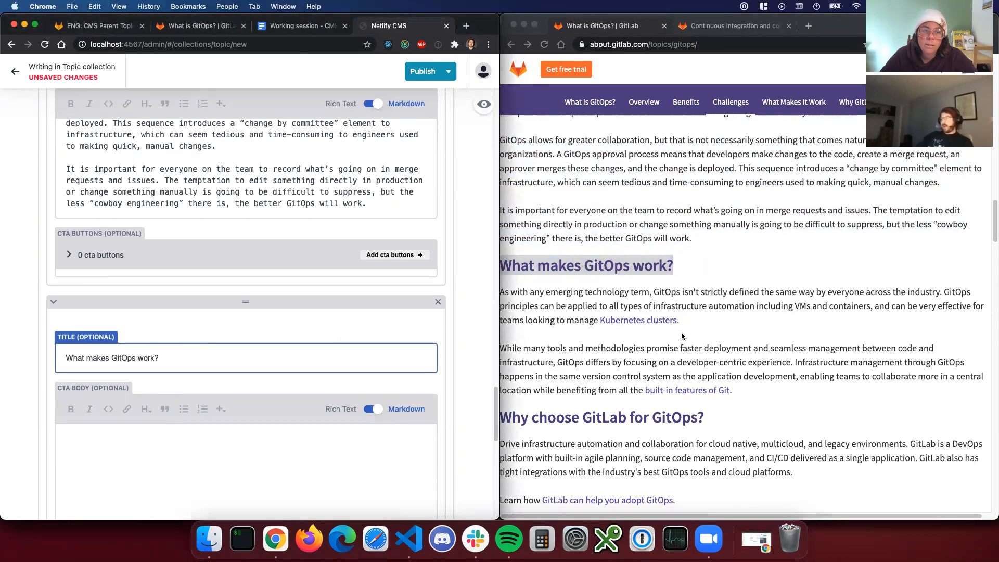
Copy the two paragraphs under "What makes GitOps work?" into the second CTA banner's body.
{"action": "left_click", "coordinate": [579, 352]}
{"action": "left_click_drag", "start_coordinate": [732, 391], "coordinate": [503, 294]}
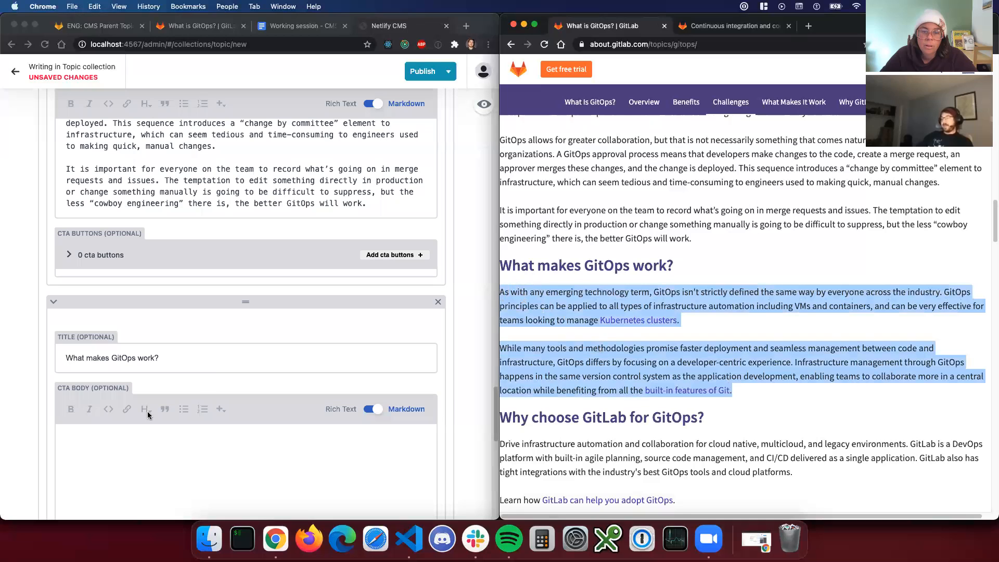
{"action": "left_click", "coordinate": [151, 437]}
{"action": "key", "text": "super+v"}
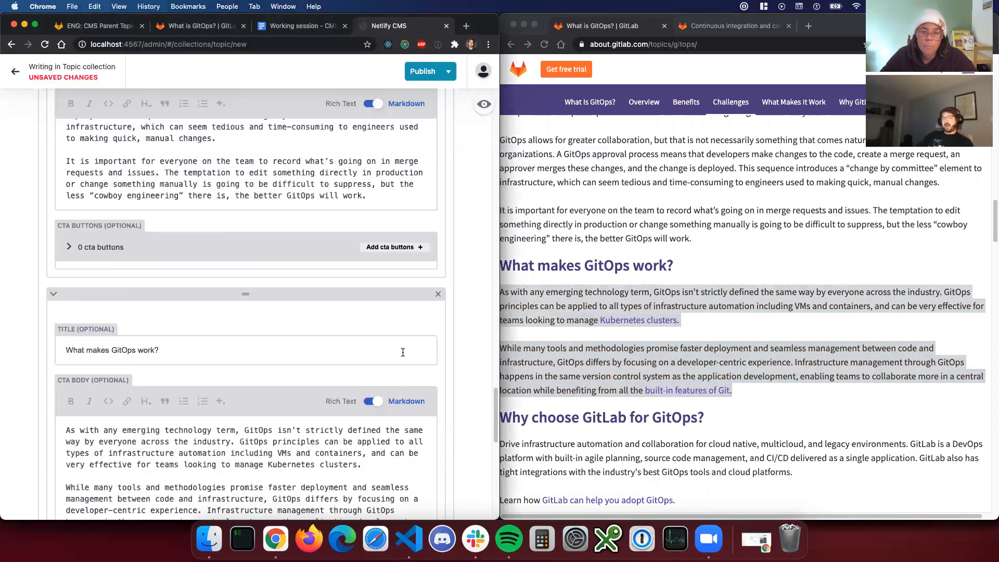
Add a third CTA banner and copy "Why choose GitLab for GitOps?" from the GitOps page as its title.
{"action": "scroll", "coordinate": [403, 352], "scroll_direction": "up", "scroll_amount": 5}
{"action": "scroll", "coordinate": [401, 209], "scroll_direction": "up", "scroll_amount": 1}
{"action": "left_click", "coordinate": [412, 129]}
{"action": "scroll", "coordinate": [580, 197], "scroll_direction": "down", "scroll_amount": 5}
{"action": "left_click", "coordinate": [580, 197]}
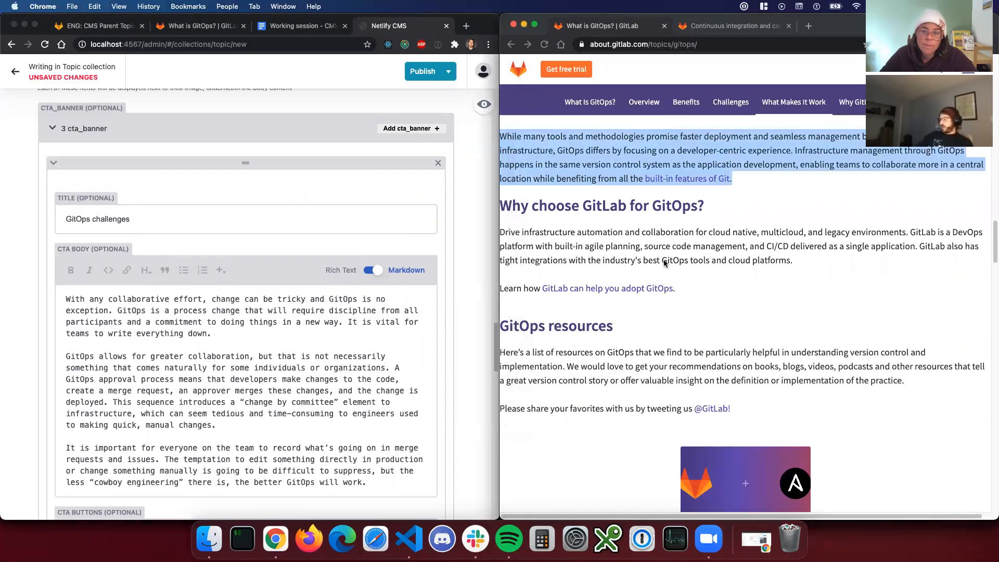
{"action": "triple_click", "coordinate": [580, 201]}
{"action": "scroll", "coordinate": [138, 395], "scroll_direction": "down", "scroll_amount": 10}
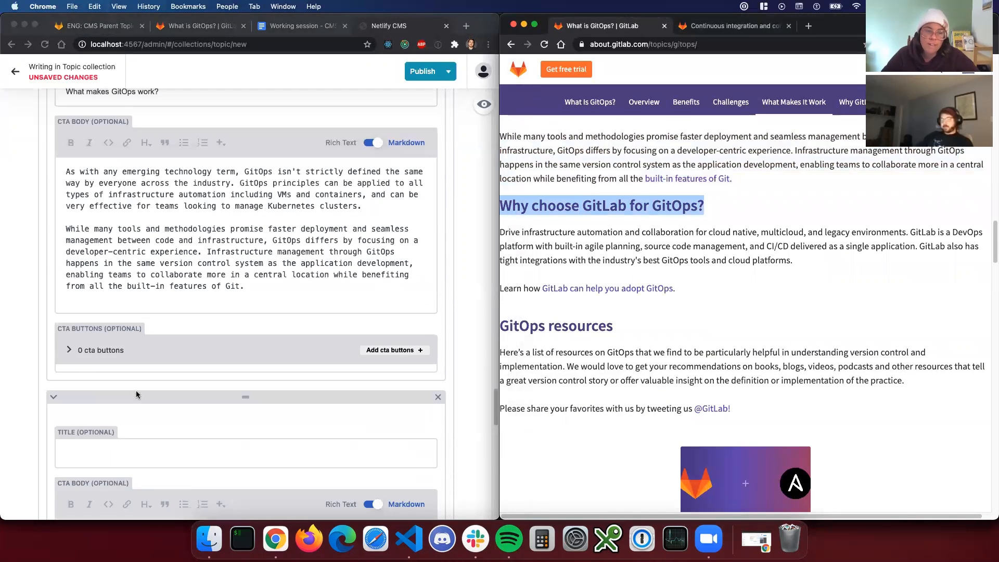
{"action": "left_click", "coordinate": [143, 312]}
{"action": "key", "text": "cmd+v"}
Copy the text under "Why choose GitLab for GitOps?", including the "Learn how" line, into the third CTA banner's body.
{"action": "left_click_drag", "start_coordinate": [676, 290], "coordinate": [457, 238]}
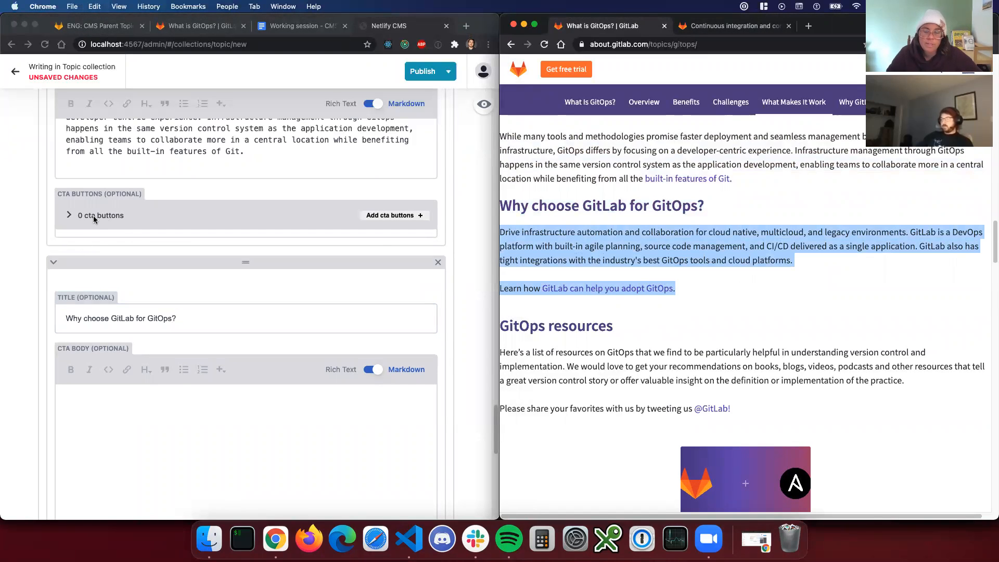
{"action": "left_click", "coordinate": [71, 216]}
{"action": "key", "text": "cmd+v"}
{"action": "scroll", "coordinate": [260, 427], "scroll_direction": "down", "scroll_amount": 2}
Copy the heading "GitOps resources" from the GitOps page as the resources title.
{"action": "left_click", "coordinate": [555, 329]}
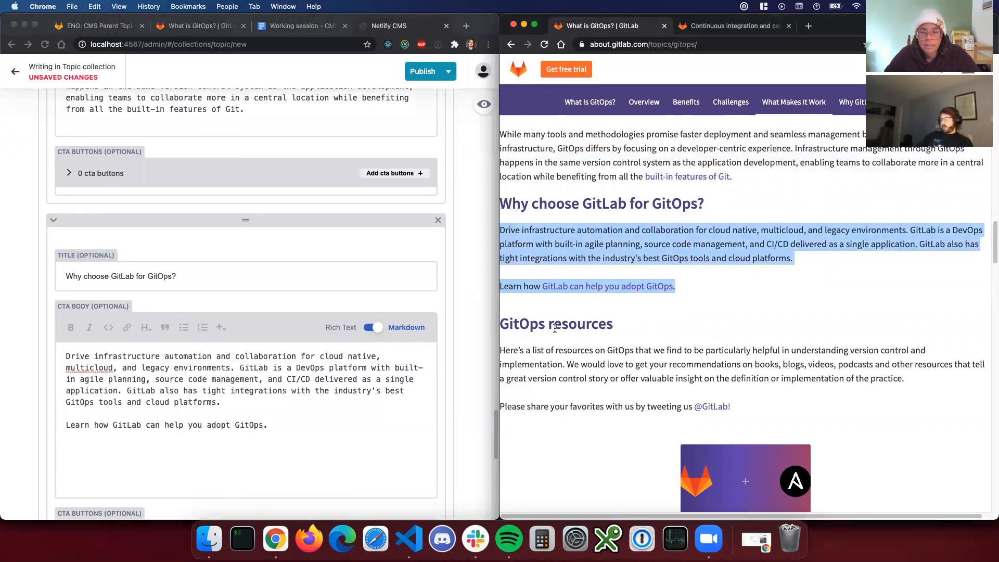
{"action": "scroll", "coordinate": [555, 329], "scroll_direction": "down", "scroll_amount": 1}
{"action": "double_click", "coordinate": [560, 302]}
{"action": "triple_click", "coordinate": [560, 302]}
{"action": "key", "text": "cmd+c"}
{"action": "scroll", "coordinate": [245, 364], "scroll_direction": "down", "scroll_amount": 5}
{"action": "left_click", "coordinate": [110, 333]}
{"action": "key", "text": "cmd+v"}
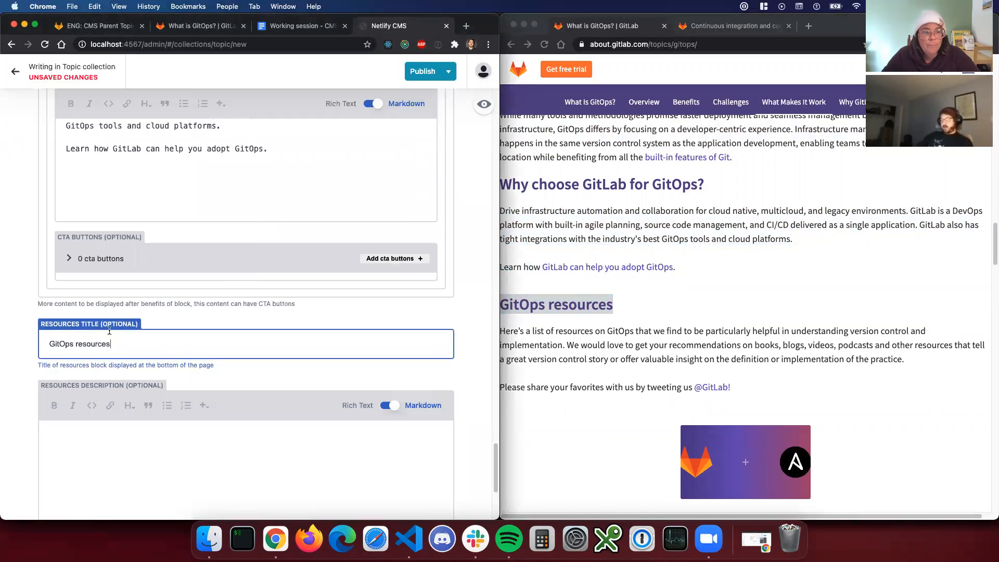
{"action": "scroll", "coordinate": [539, 338], "scroll_direction": "down", "scroll_amount": 1}
{"action": "left_click", "coordinate": [539, 339]}
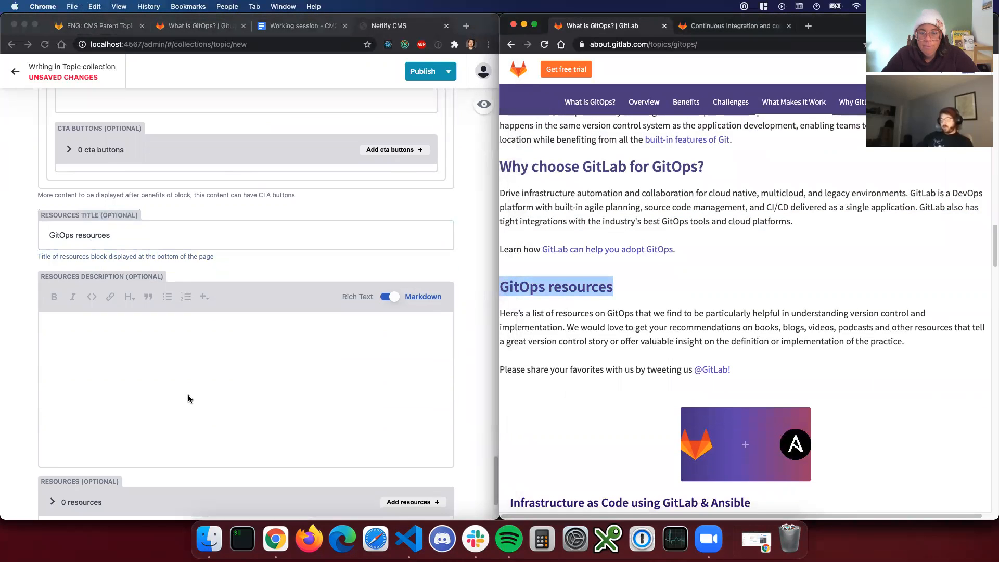
{"action": "scroll", "coordinate": [187, 397], "scroll_direction": "down", "scroll_amount": 3}
{"action": "left_click_drag", "start_coordinate": [763, 372], "coordinate": [480, 313]}
{"action": "key", "text": "cmd+c"}
{"action": "left_click", "coordinate": [318, 374]}
{"action": "key", "text": "cmd+v"}
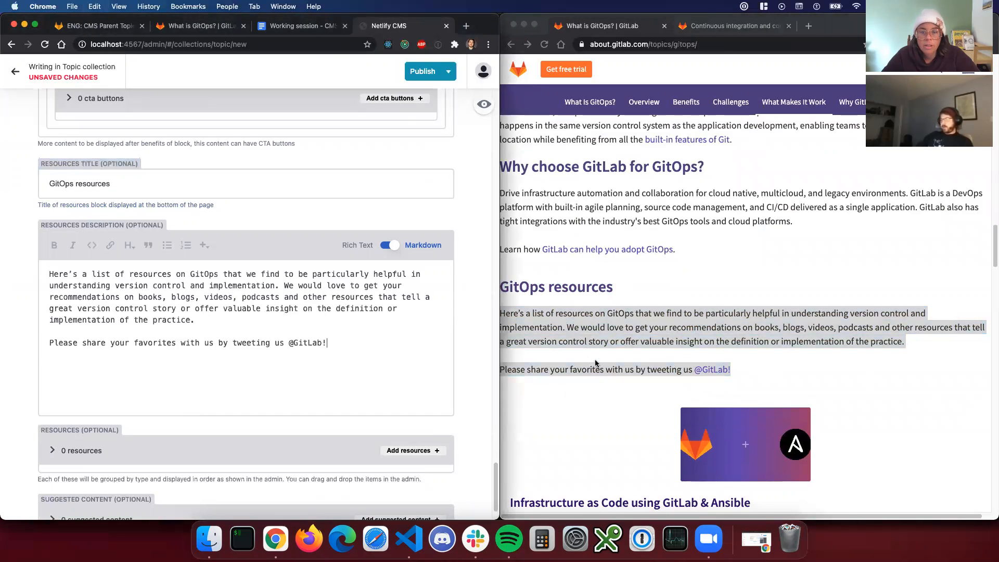
{"action": "left_click_drag", "start_coordinate": [330, 342], "coordinate": [94, 336]}
{"action": "triple_click", "coordinate": [64, 344]}
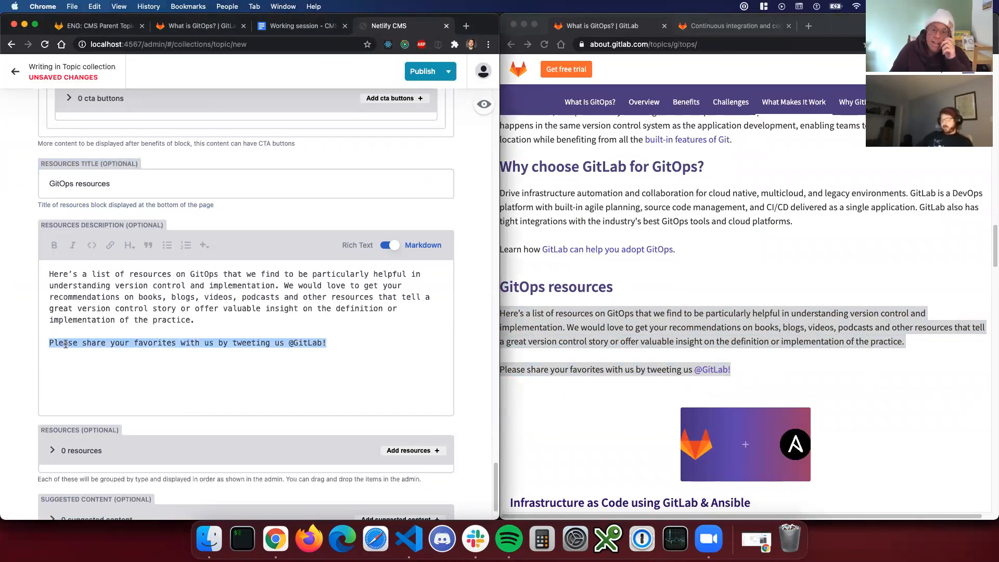
{"action": "left_click", "coordinate": [144, 344]}
{"action": "left_click_drag", "start_coordinate": [364, 326], "coordinate": [333, 403]}
{"action": "left_click", "coordinate": [335, 360]}
Open the "Infrastructure as Code using GitLab & Ansible" resource from the GitOps page to check where it leads, and return to the topic page.
{"action": "scroll", "coordinate": [397, 364], "scroll_direction": "down", "scroll_amount": 1}
{"action": "scroll", "coordinate": [874, 267], "scroll_direction": "down", "scroll_amount": 1}
{"action": "left_click", "coordinate": [874, 267]}
{"action": "scroll", "coordinate": [869, 275], "scroll_direction": "down", "scroll_amount": 5}
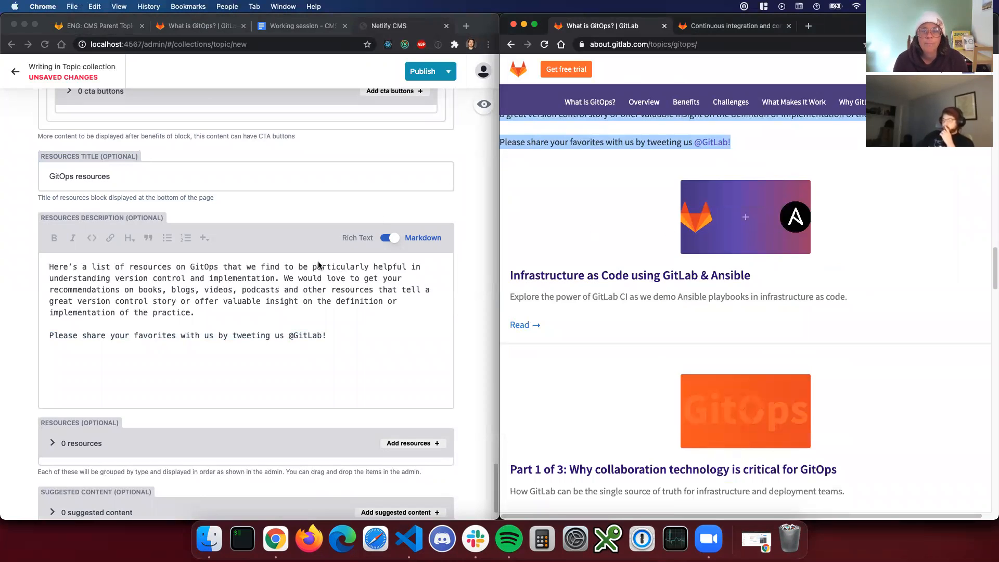
{"action": "scroll", "coordinate": [320, 268], "scroll_direction": "down", "scroll_amount": 2}
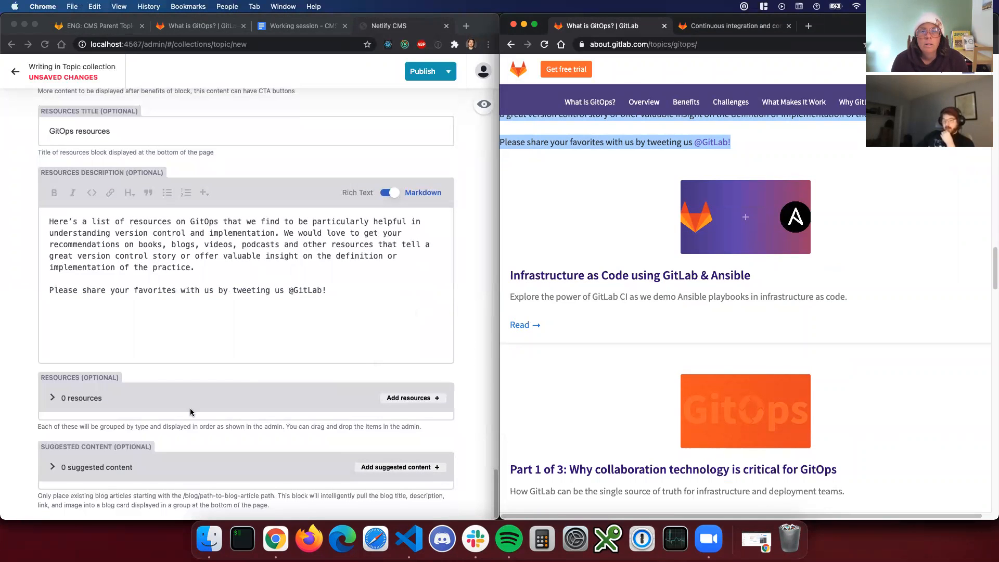
{"action": "scroll", "coordinate": [591, 255], "scroll_direction": "up", "scroll_amount": 4}
{"action": "left_click", "coordinate": [645, 398]}
{"action": "scroll", "coordinate": [657, 414], "scroll_direction": "down", "scroll_amount": 1}
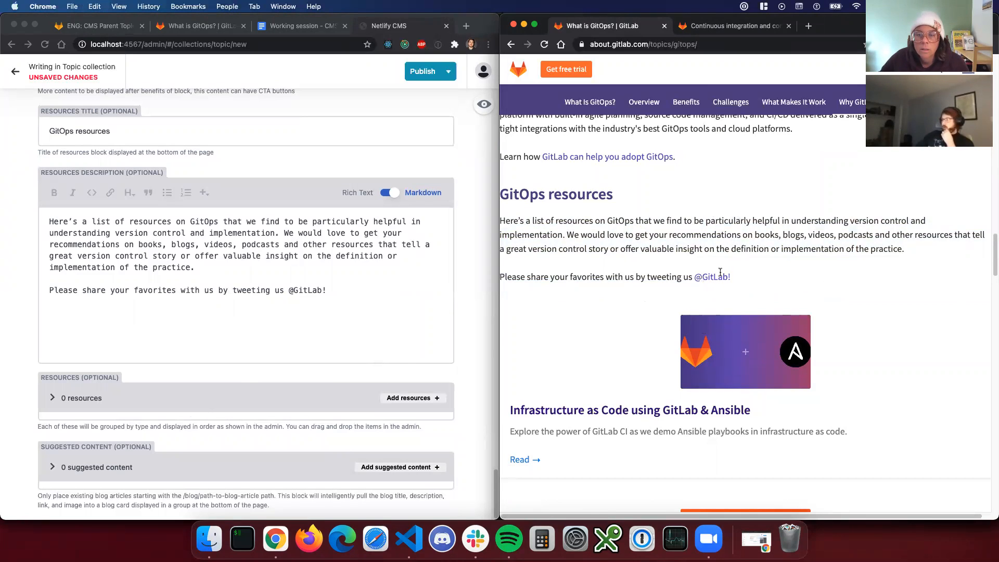
{"action": "left_click", "coordinate": [626, 420]}
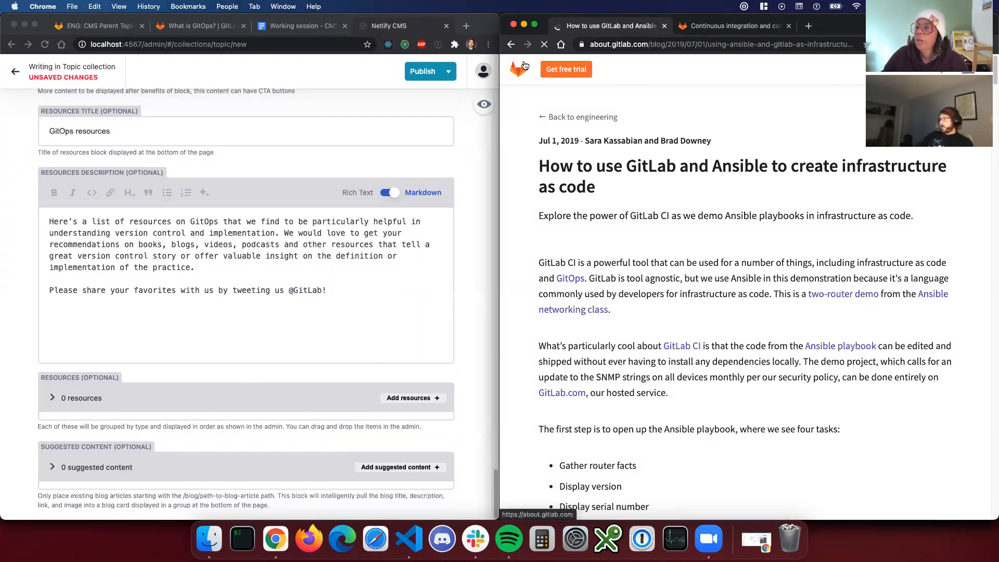
{"action": "left_click", "coordinate": [511, 44]}
{"action": "scroll", "coordinate": [562, 388], "scroll_direction": "down", "scroll_amount": 2}
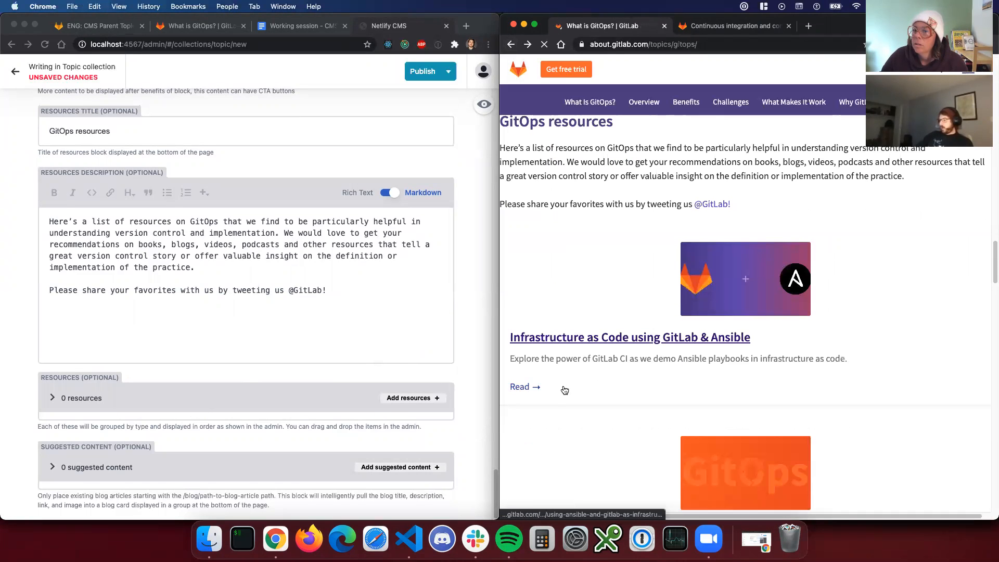
Review the blog cards, webcasts, eBooks and videos listed under "GitOps resources" on the GitOps page.
{"action": "scroll", "coordinate": [523, 395], "scroll_direction": "down", "scroll_amount": 4}
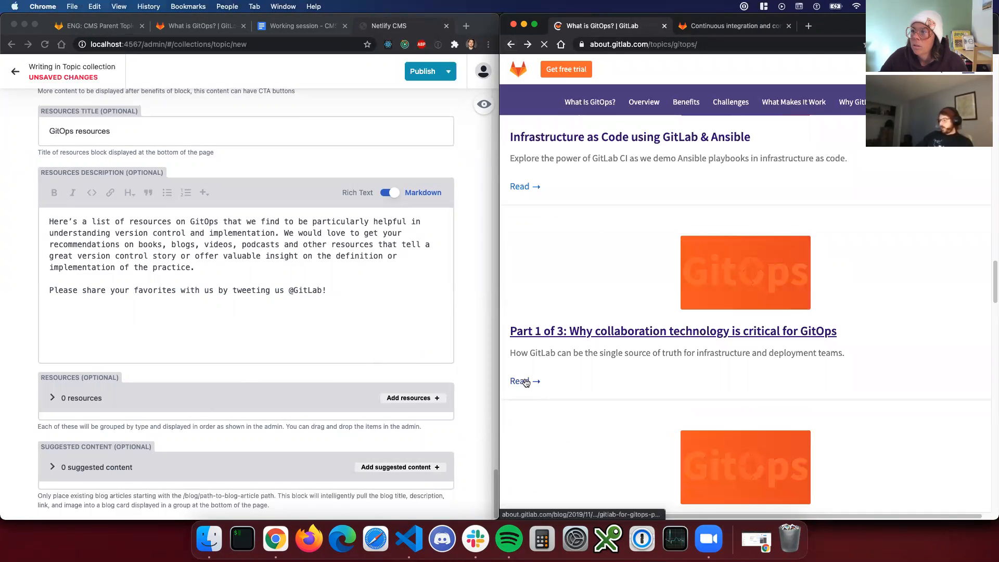
{"action": "scroll", "coordinate": [525, 382], "scroll_direction": "down", "scroll_amount": 10}
{"action": "scroll", "coordinate": [565, 375], "scroll_direction": "down", "scroll_amount": 5}
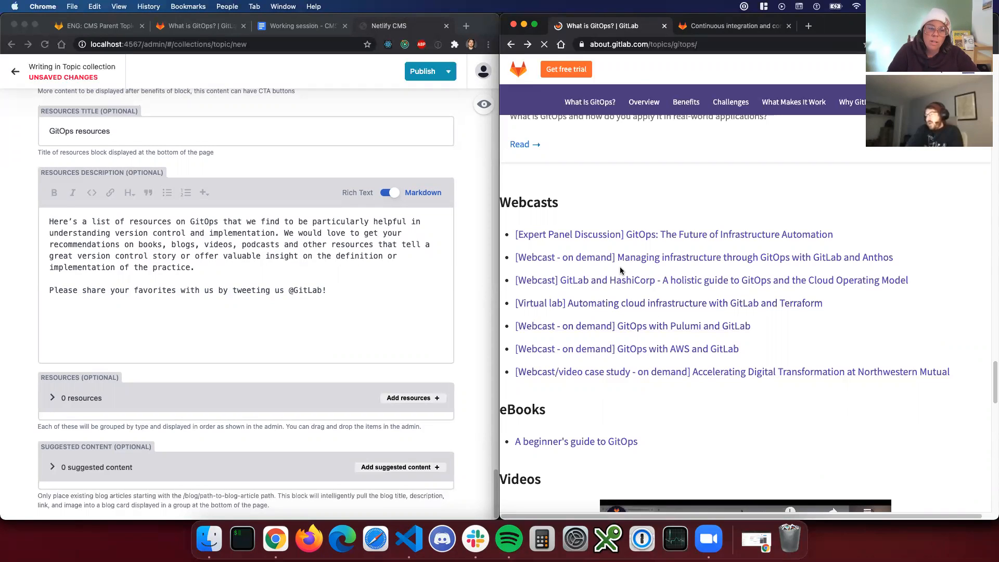
{"action": "scroll", "coordinate": [622, 272], "scroll_direction": "down", "scroll_amount": 4}
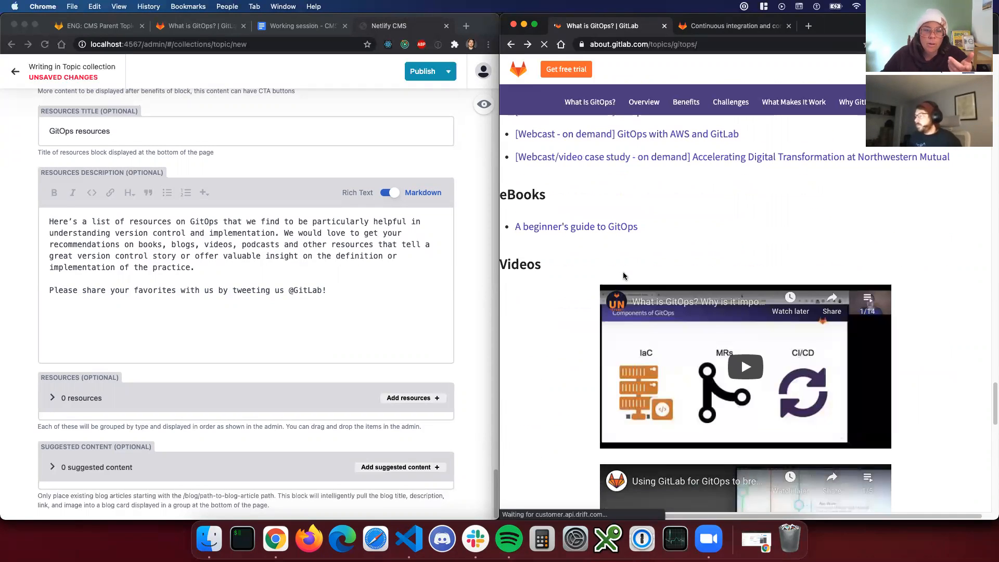
{"action": "scroll", "coordinate": [591, 272], "scroll_direction": "up", "scroll_amount": 4}
{"action": "scroll", "coordinate": [725, 213], "scroll_direction": "up", "scroll_amount": 3}
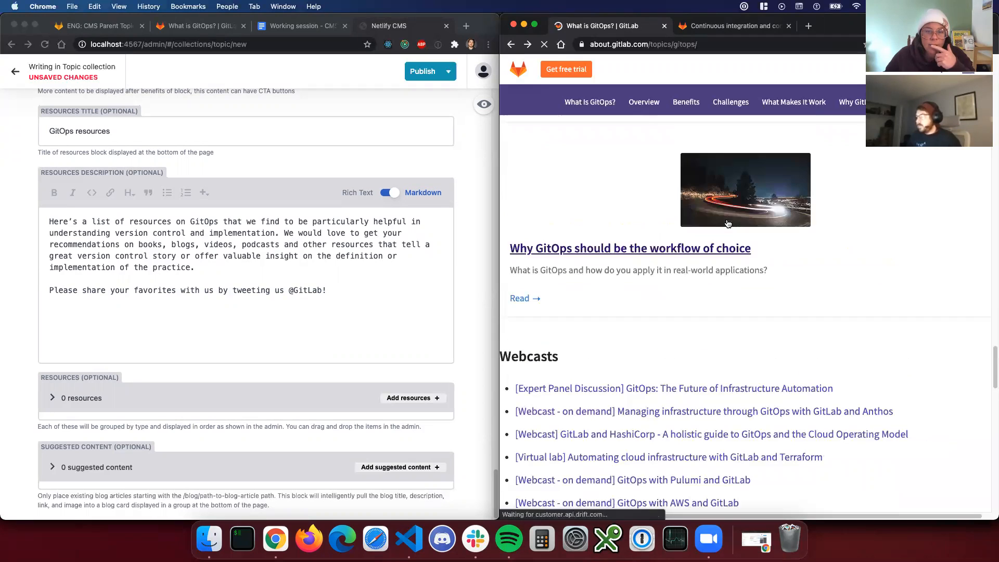
{"action": "left_click", "coordinate": [317, 326]}
{"action": "scroll", "coordinate": [584, 329], "scroll_direction": "up", "scroll_amount": 10}
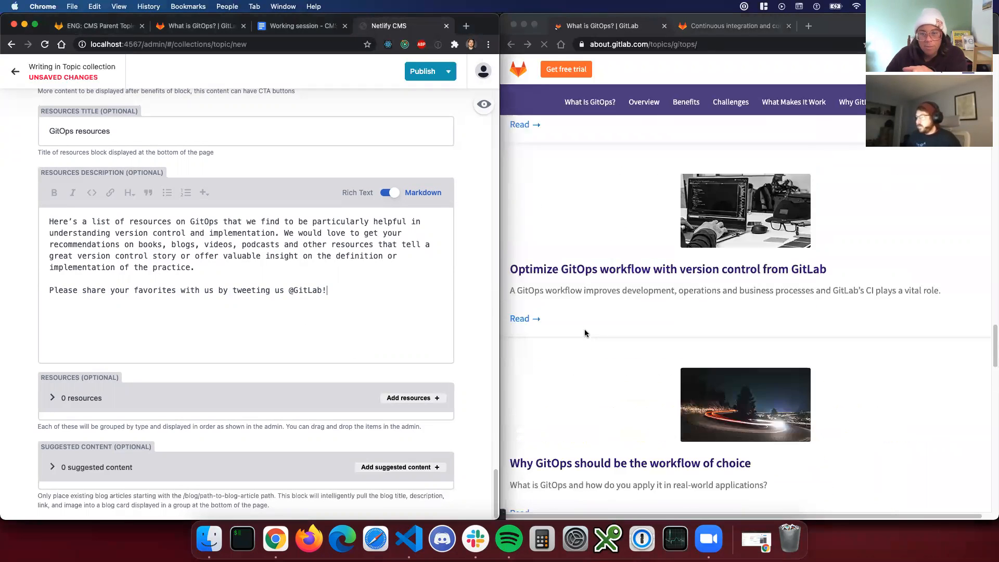
{"action": "scroll", "coordinate": [580, 294], "scroll_direction": "up", "scroll_amount": 4}
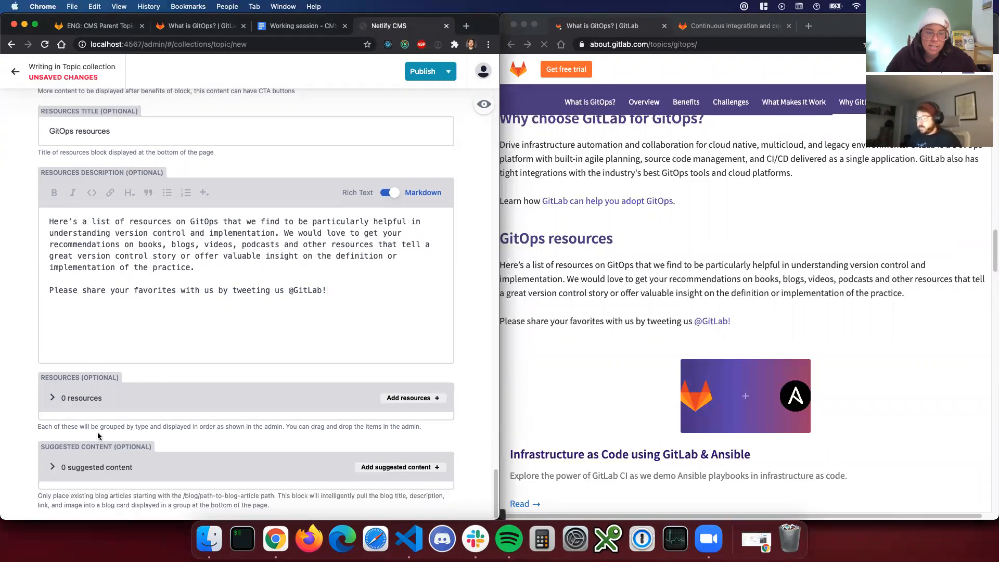
Copy the link address of the "Infrastructure as Code using GitLab & Ansible" card and add a suggested content entry.
{"action": "scroll", "coordinate": [581, 341], "scroll_direction": "down", "scroll_amount": 1}
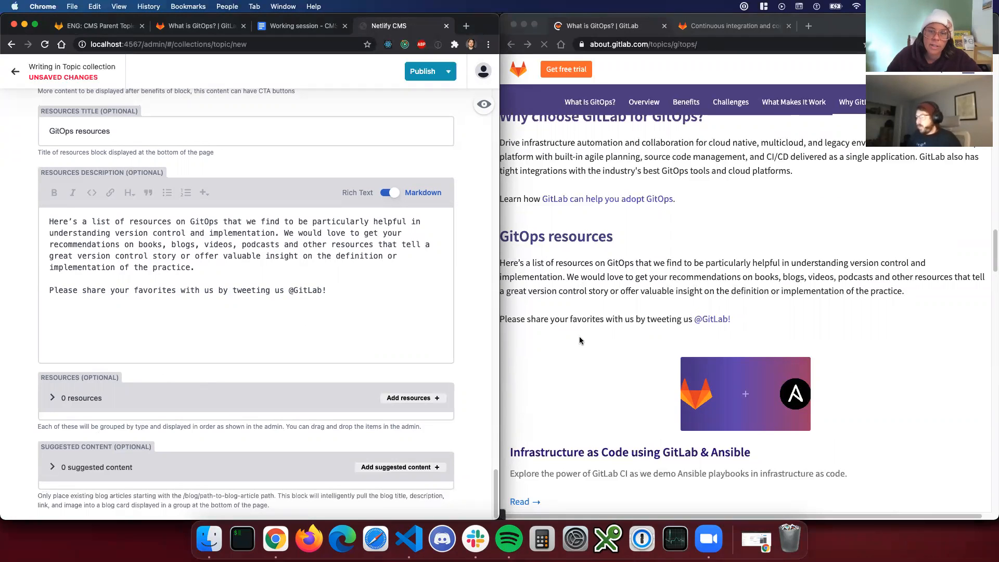
{"action": "scroll", "coordinate": [776, 289], "scroll_direction": "down", "scroll_amount": 2}
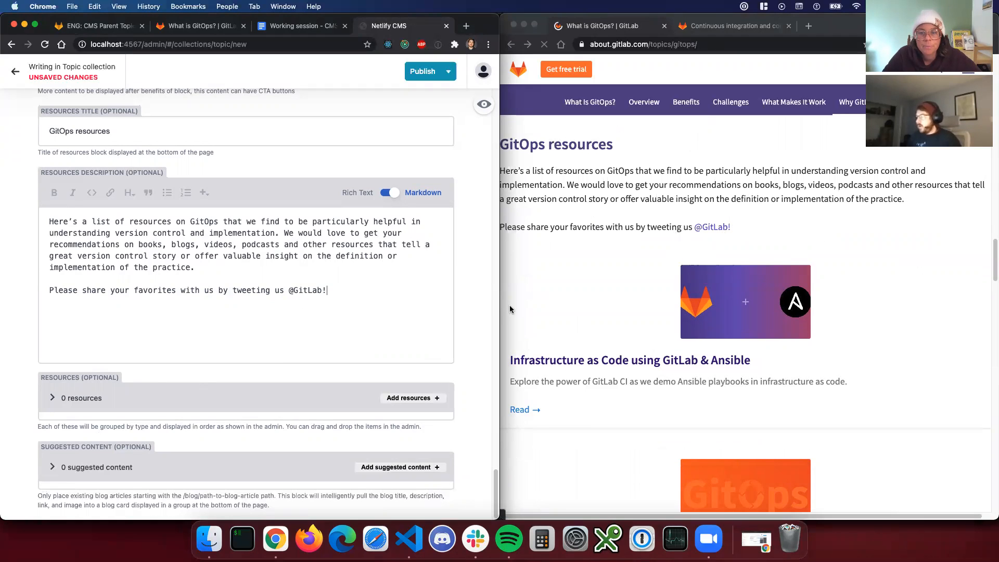
{"action": "scroll", "coordinate": [557, 317], "scroll_direction": "down", "scroll_amount": 2}
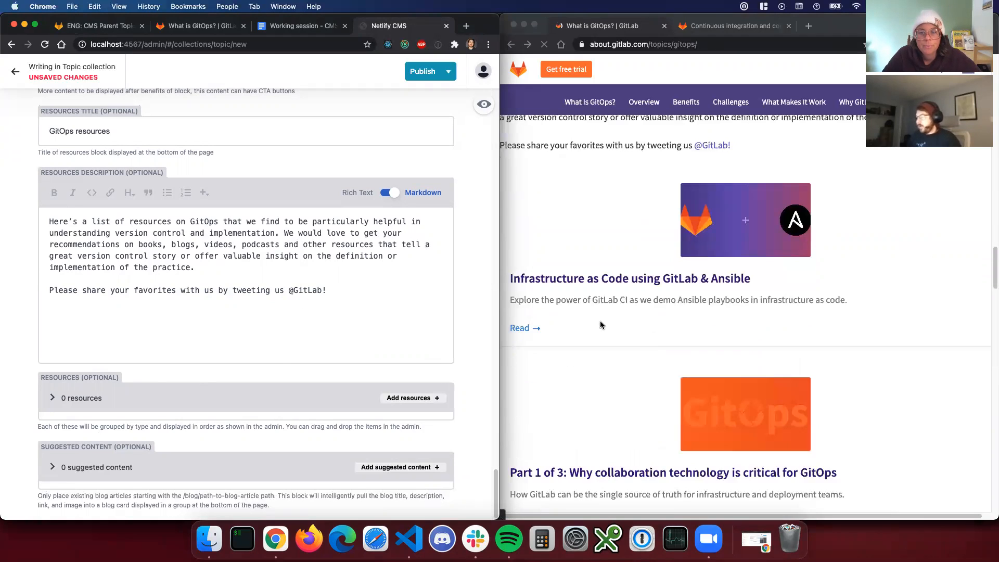
{"action": "right_click", "coordinate": [524, 327]}
{"action": "left_click", "coordinate": [566, 394]}
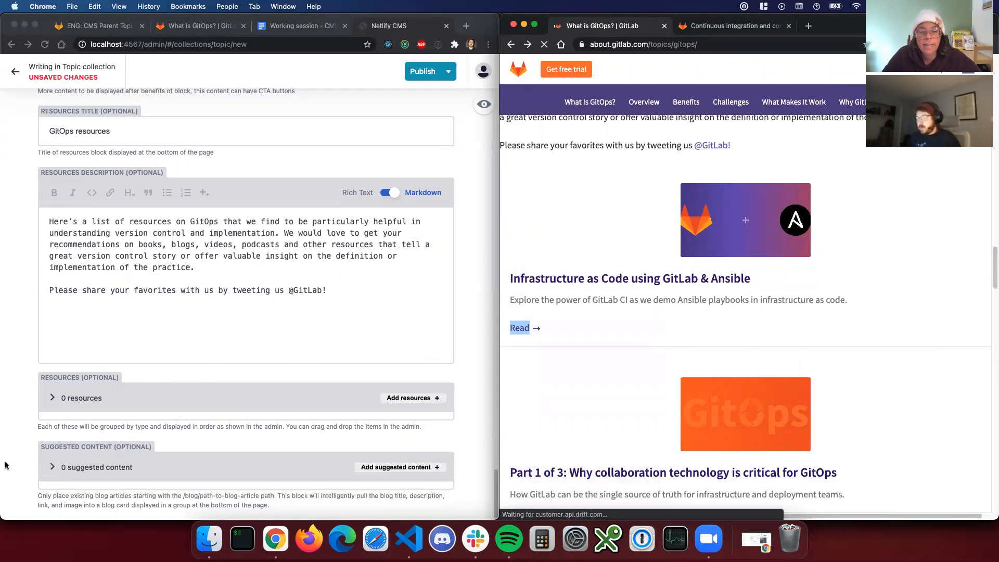
{"action": "left_click", "coordinate": [54, 471]}
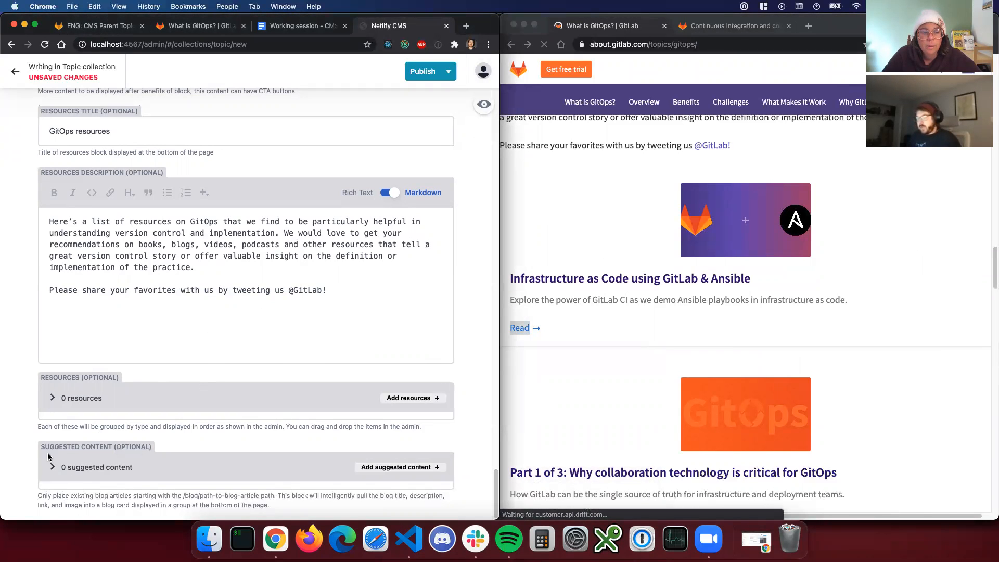
{"action": "left_click", "coordinate": [379, 469]}
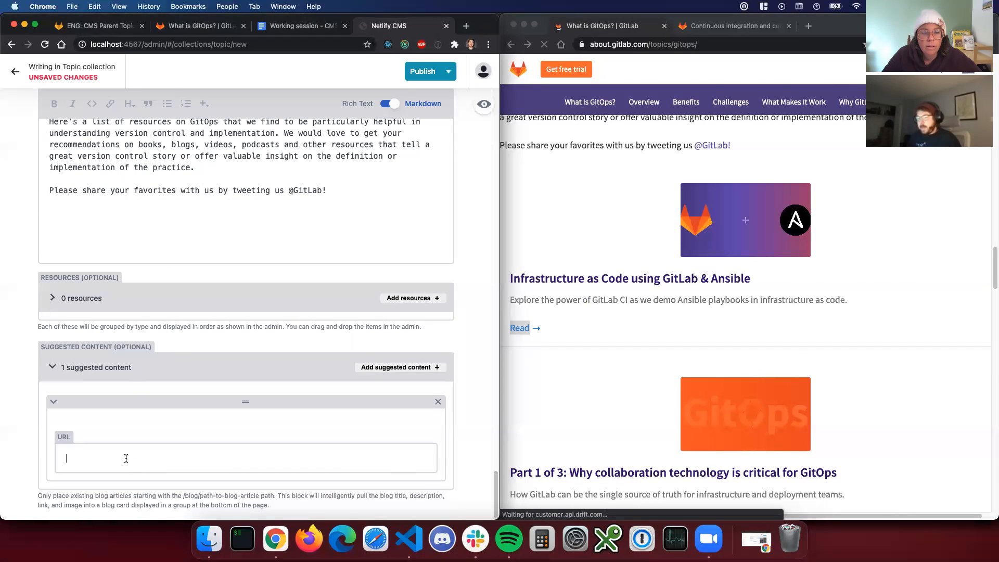
Paste the copied link as the suggested content URL and trim it to /blog/2019/07/01/using-ansible-and-gitlab-as-infrastructure-for-code/.
{"action": "left_click", "coordinate": [126, 458]}
{"action": "key", "text": "super+v"}
{"action": "left_click_drag", "start_coordinate": [383, 459], "coordinate": [55, 458]}
{"action": "left_click", "coordinate": [185, 458]}
{"action": "key", "text": "BackSpace"}
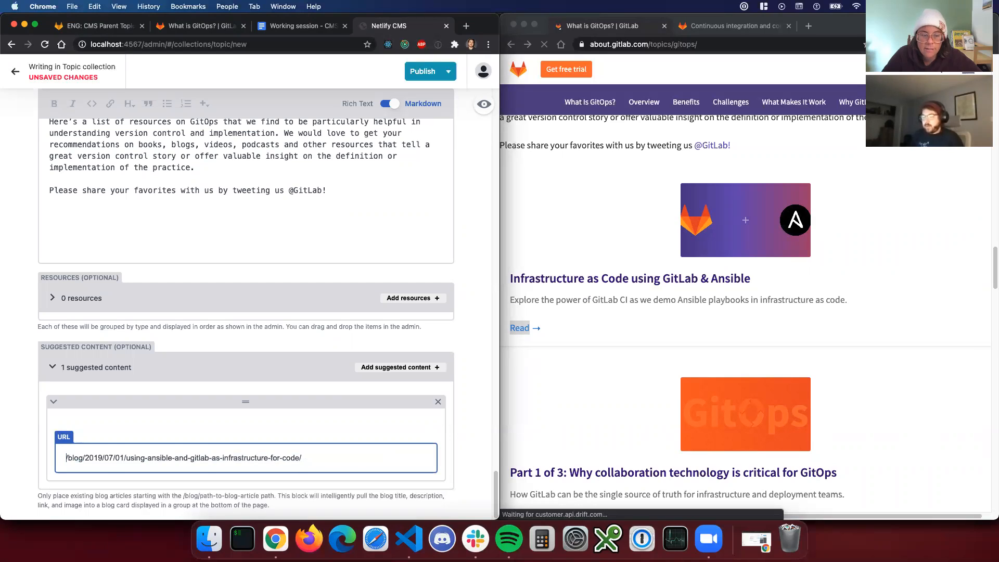
{"action": "left_click_drag", "start_coordinate": [271, 506], "coordinate": [39, 501]}
{"action": "left_click", "coordinate": [76, 502]}
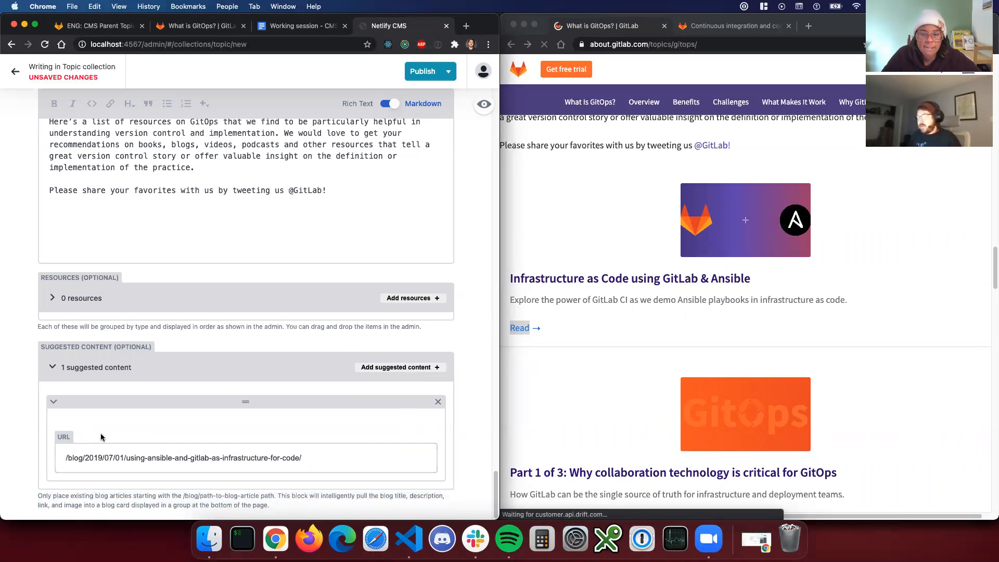
Add a second suggested content entry and copy the link address of the "Part 1 of 3: Why collaboration technology is critical for GitOps" card.
{"action": "scroll", "coordinate": [680, 288], "scroll_direction": "down", "scroll_amount": 3}
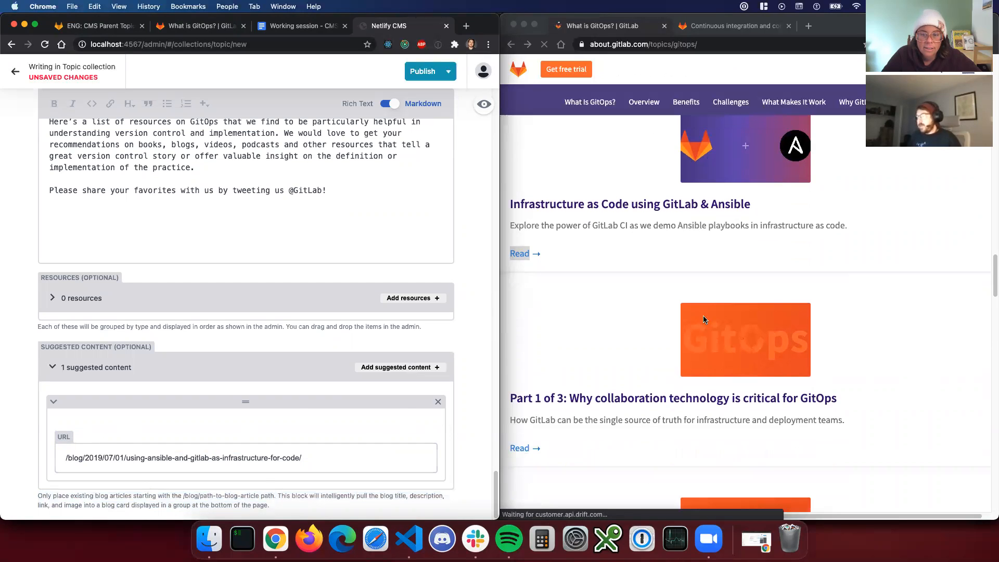
{"action": "scroll", "coordinate": [743, 327], "scroll_direction": "down", "scroll_amount": 3}
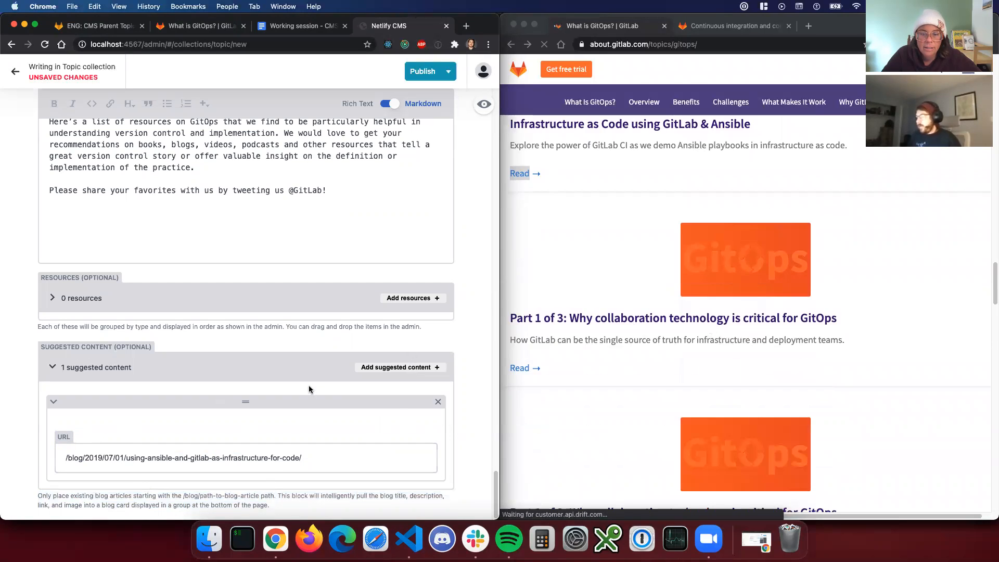
{"action": "left_click", "coordinate": [395, 367]}
{"action": "scroll", "coordinate": [632, 308], "scroll_direction": "up", "scroll_amount": 3}
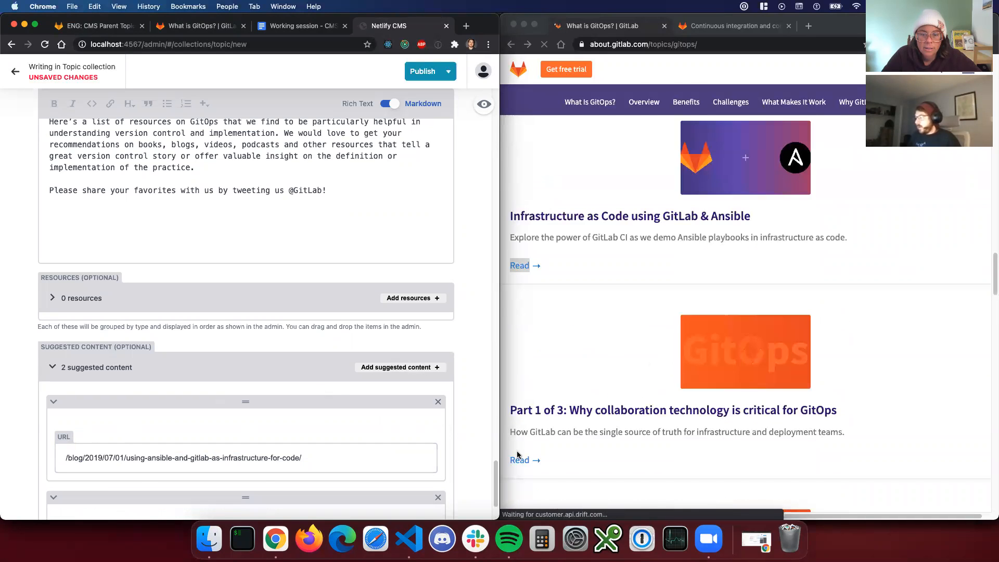
{"action": "scroll", "coordinate": [624, 364], "scroll_direction": "down", "scroll_amount": 1}
{"action": "right_click", "coordinate": [526, 442]}
{"action": "left_click", "coordinate": [564, 394]}
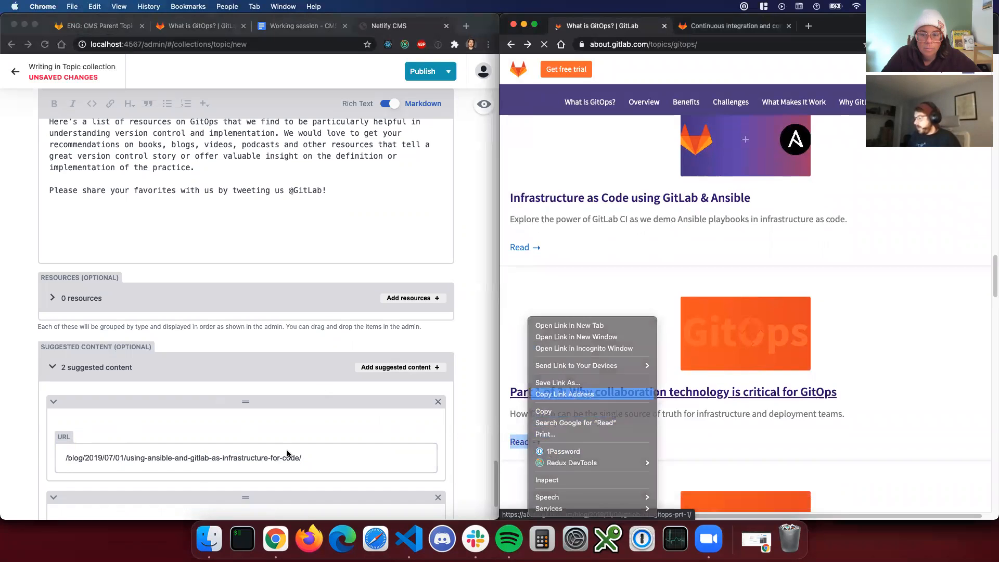
Paste the link into the second suggested content URL and trim it to /blog/2019/11/04/gitlab-for-gitops-prt-1/.
{"action": "scroll", "coordinate": [198, 468], "scroll_direction": "down", "scroll_amount": 2}
{"action": "left_click", "coordinate": [101, 453]}
{"action": "key", "text": "super+v"}
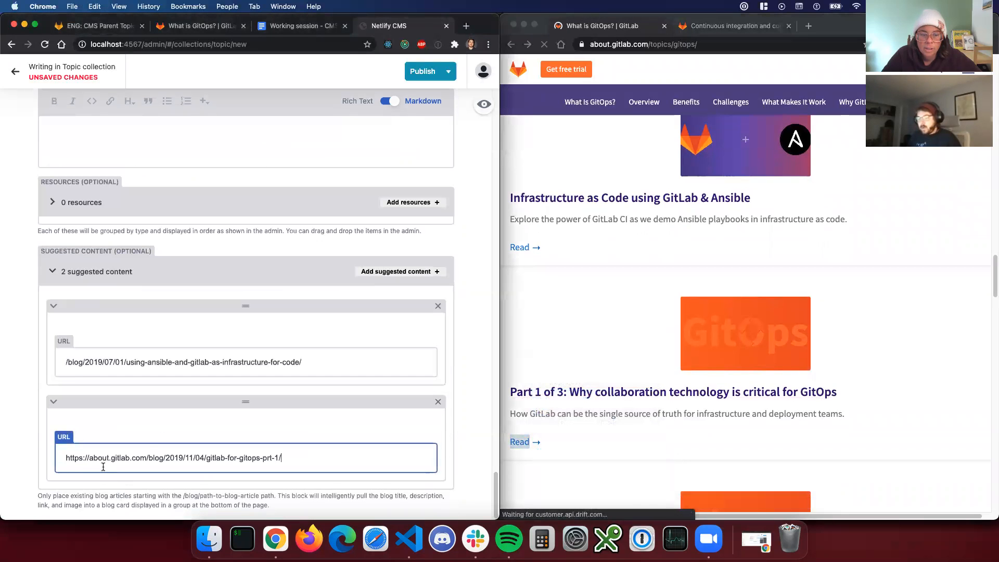
{"action": "left_click_drag", "start_coordinate": [148, 458], "coordinate": [65, 458]}
{"action": "key", "text": "BackSpace"}
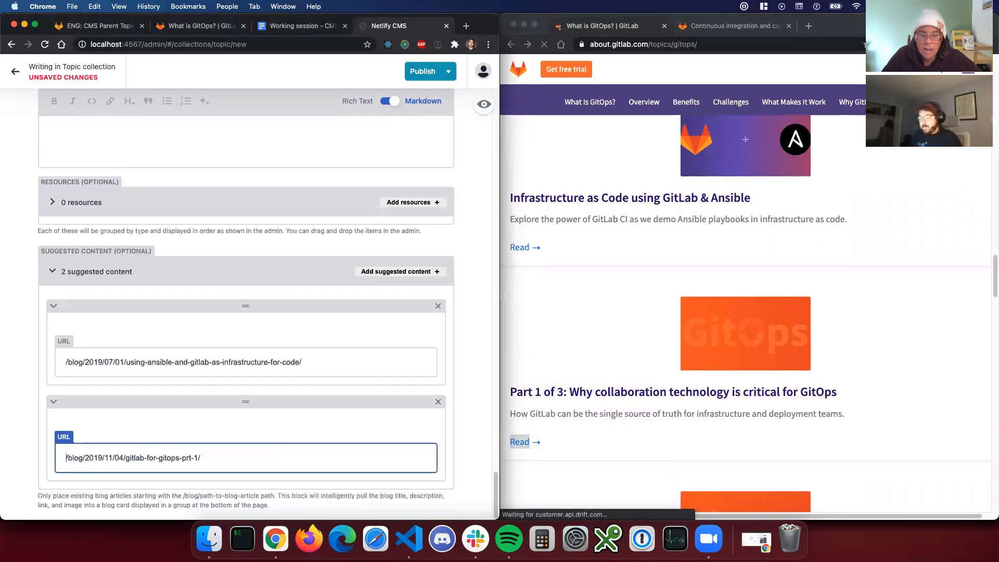
Add a resource entry and copy "[Expert Panel Discussion] GitOps: The Future of Infrastructure Automation" from the page's Webcasts list as its title.
{"action": "scroll", "coordinate": [154, 317], "scroll_direction": "up", "scroll_amount": 2}
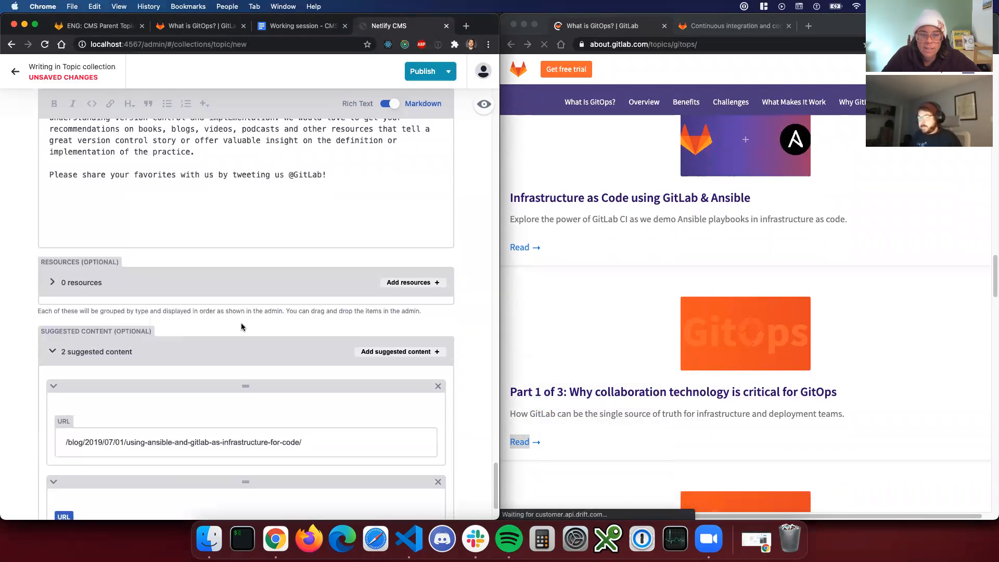
{"action": "left_click", "coordinate": [426, 284]}
{"action": "scroll", "coordinate": [573, 323], "scroll_direction": "down", "scroll_amount": 2}
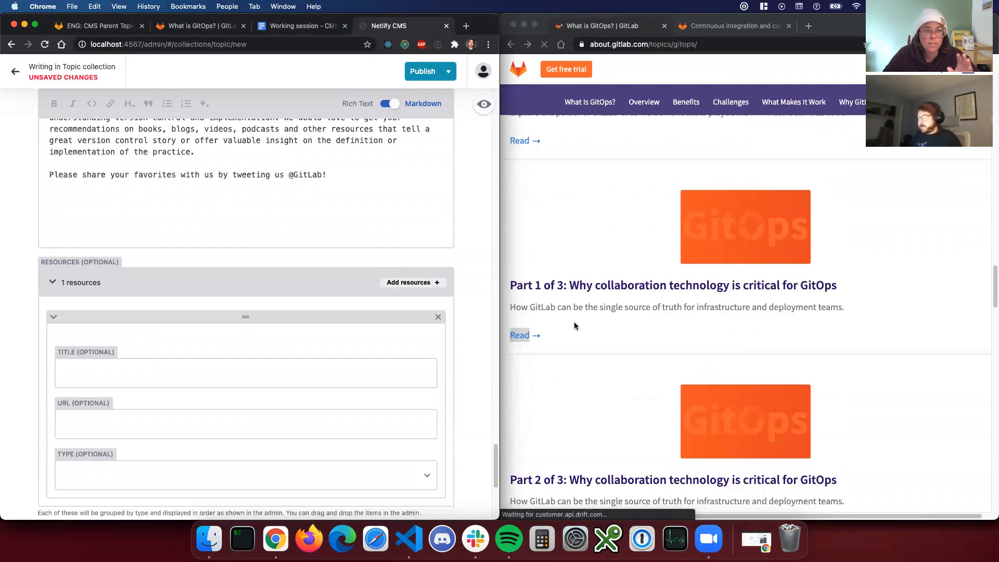
{"action": "scroll", "coordinate": [176, 414], "scroll_direction": "down", "scroll_amount": 1}
{"action": "scroll", "coordinate": [646, 375], "scroll_direction": "down", "scroll_amount": 7}
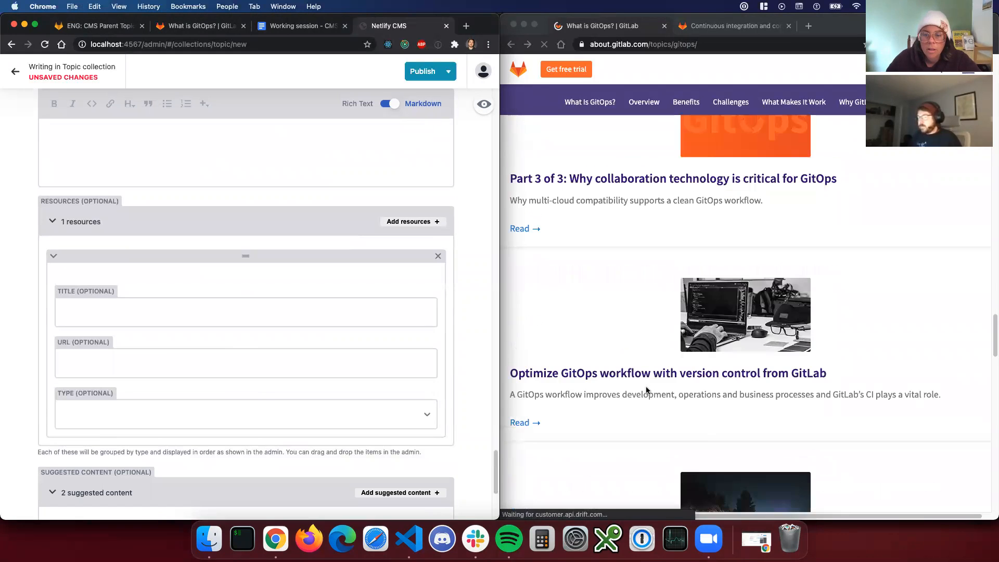
{"action": "scroll", "coordinate": [661, 385], "scroll_direction": "up", "scroll_amount": 10}
{"action": "scroll", "coordinate": [620, 357], "scroll_direction": "up", "scroll_amount": 5}
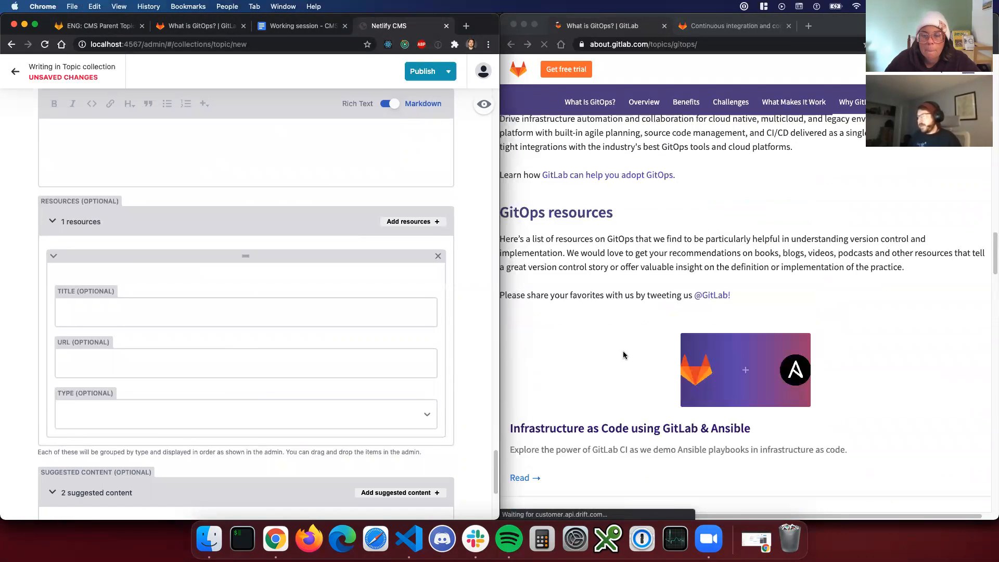
{"action": "scroll", "coordinate": [623, 350], "scroll_direction": "down", "scroll_amount": 15}
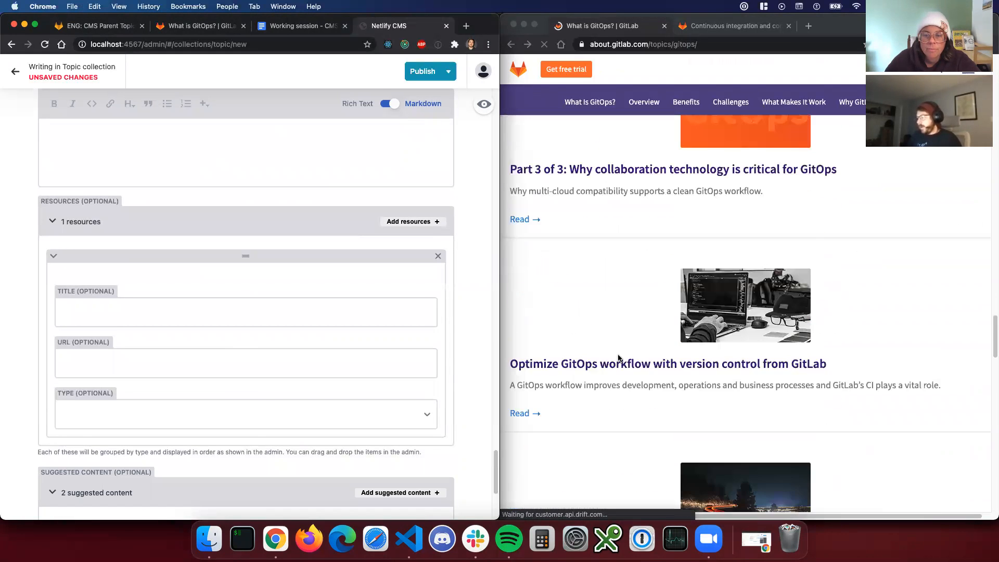
{"action": "scroll", "coordinate": [613, 367], "scroll_direction": "down", "scroll_amount": 4}
{"action": "left_click", "coordinate": [644, 286]}
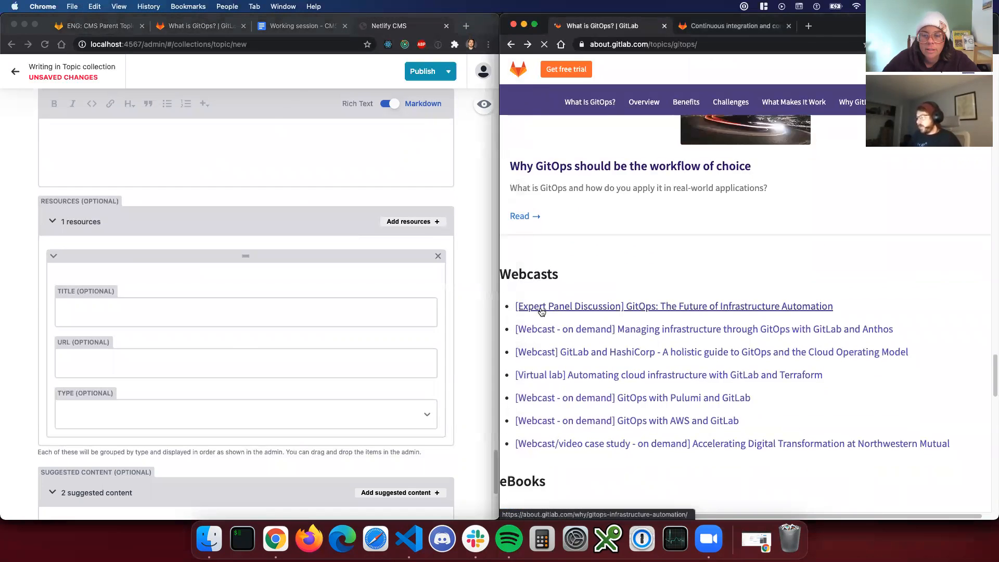
{"action": "scroll", "coordinate": [644, 286], "scroll_direction": "down", "scroll_amount": 2}
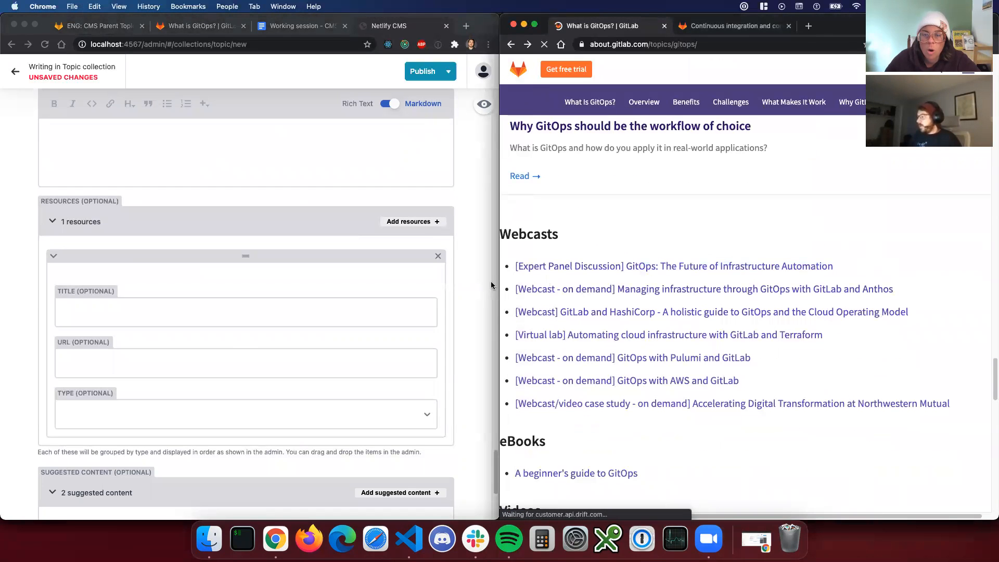
{"action": "triple_click", "coordinate": [505, 274]}
{"action": "key", "text": "super+c"}
{"action": "left_click", "coordinate": [94, 313]}
{"action": "key", "text": "super+v"}
Copy the link address of the Expert Panel Discussion webcast into the resource's URL and set its type to webcast.
{"action": "right_click", "coordinate": [847, 264]}
{"action": "left_click", "coordinate": [764, 262]}
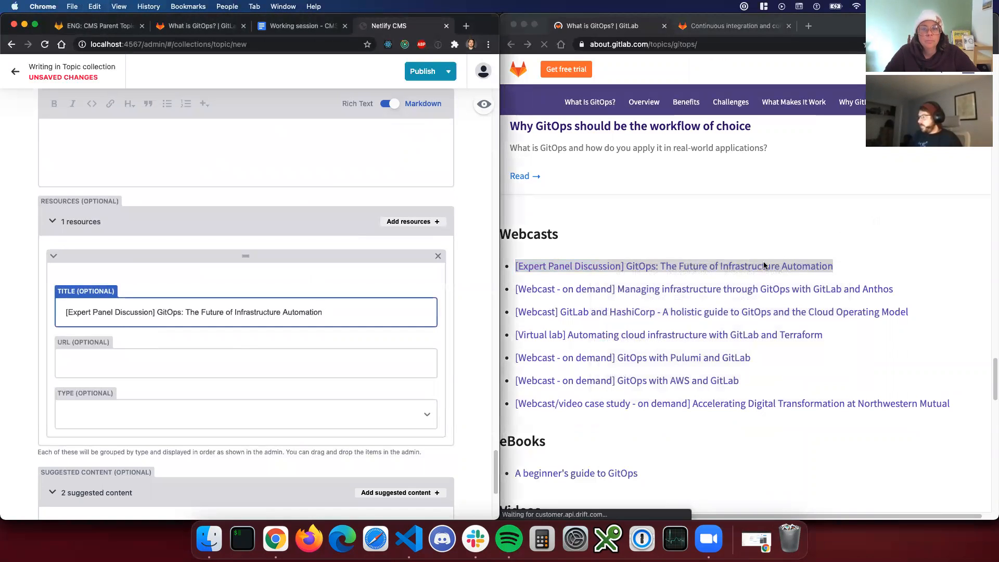
{"action": "right_click", "coordinate": [763, 261]}
{"action": "left_click", "coordinate": [545, 339]}
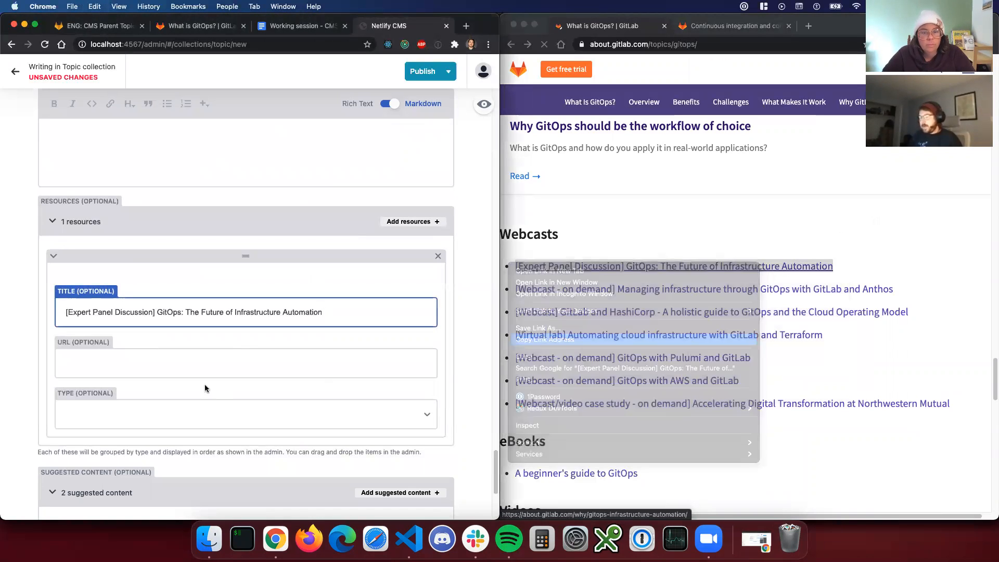
{"action": "left_click", "coordinate": [189, 369]}
{"action": "key", "text": "super+v"}
{"action": "left_click", "coordinate": [182, 414]}
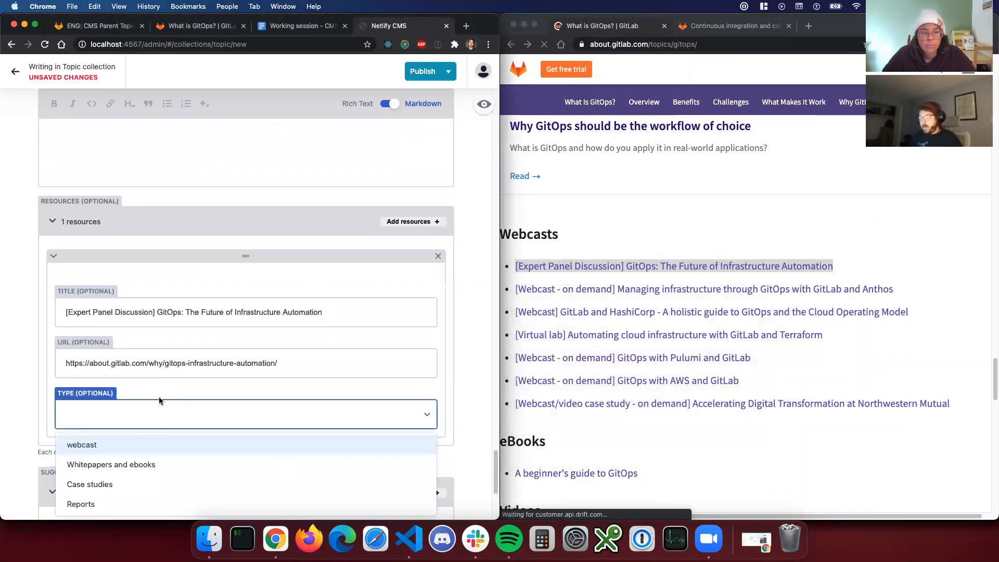
{"action": "left_click", "coordinate": [120, 440]}
Trim the webcast resource's URL to /why/gitops-infrastructure-automation/ by removing the domain.
{"action": "left_click", "coordinate": [139, 359]}
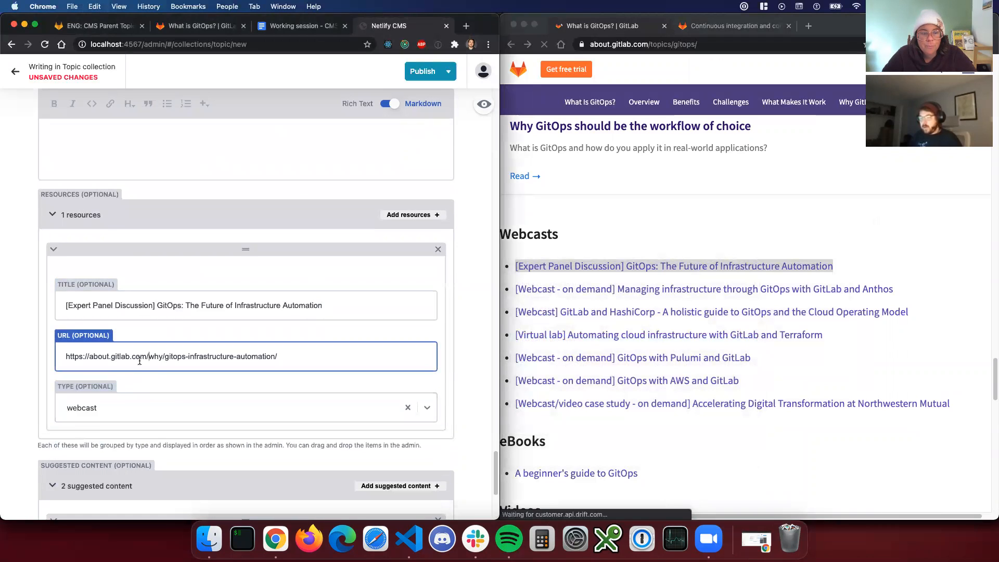
{"action": "left_click_drag", "start_coordinate": [145, 357], "coordinate": [61, 361]}
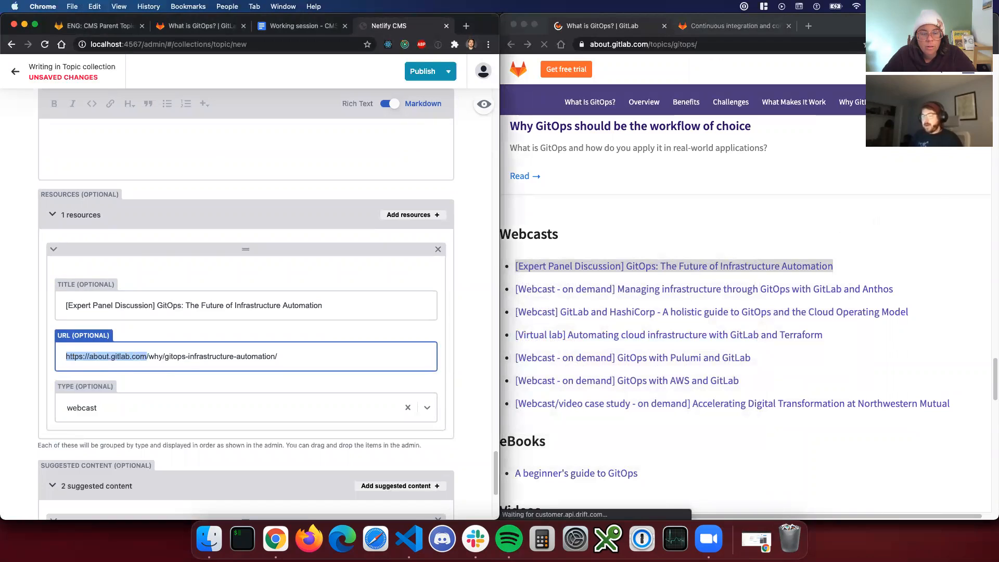
{"action": "key", "text": "BackSpace"}
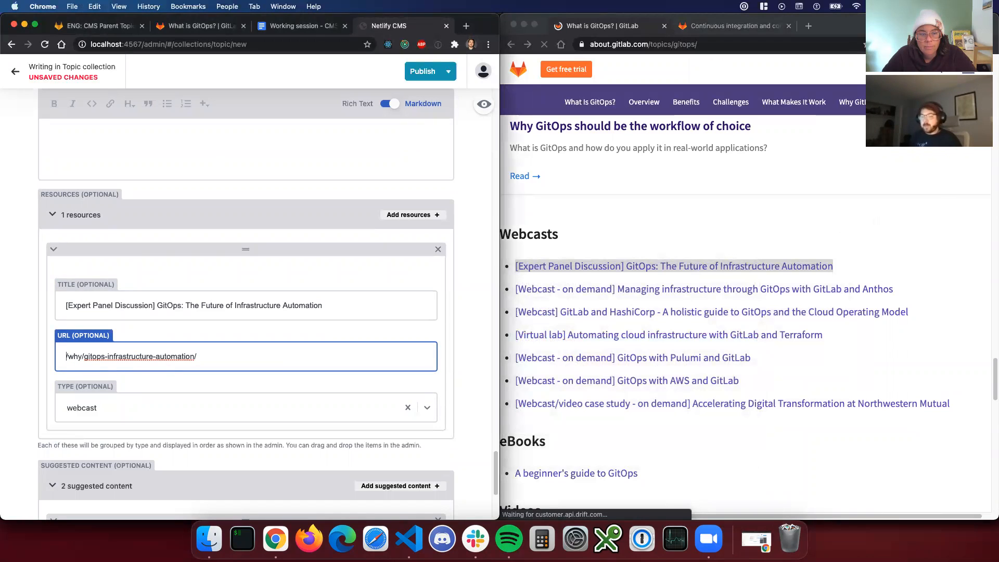
{"action": "left_click", "coordinate": [68, 408]}
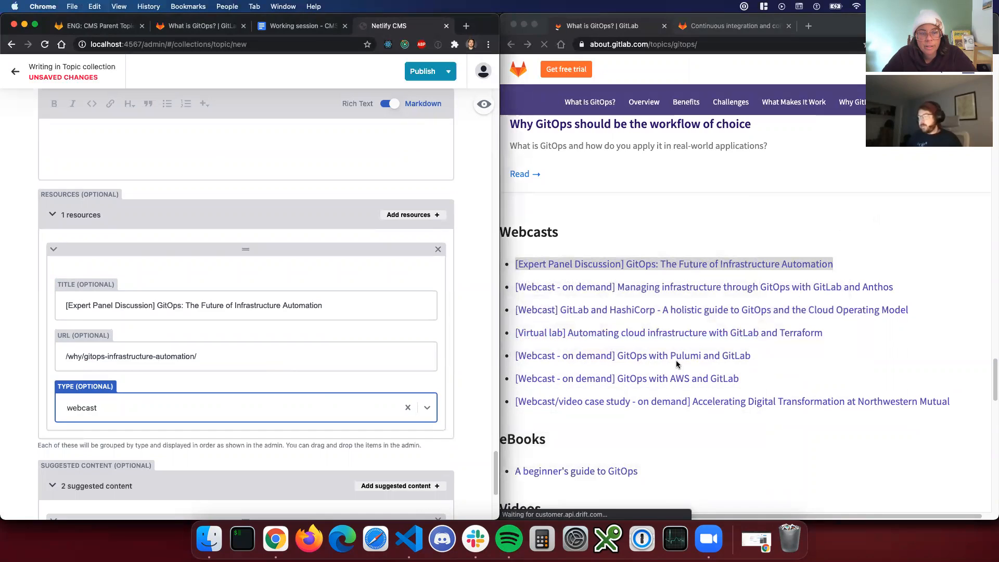
Add a second resource entry and paste the link address of the eBook "A beginner's guide to GitOps" as its URL.
{"action": "scroll", "coordinate": [833, 286], "scroll_direction": "down", "scroll_amount": 1}
{"action": "left_click", "coordinate": [954, 228]}
{"action": "scroll", "coordinate": [930, 251], "scroll_direction": "down", "scroll_amount": 5}
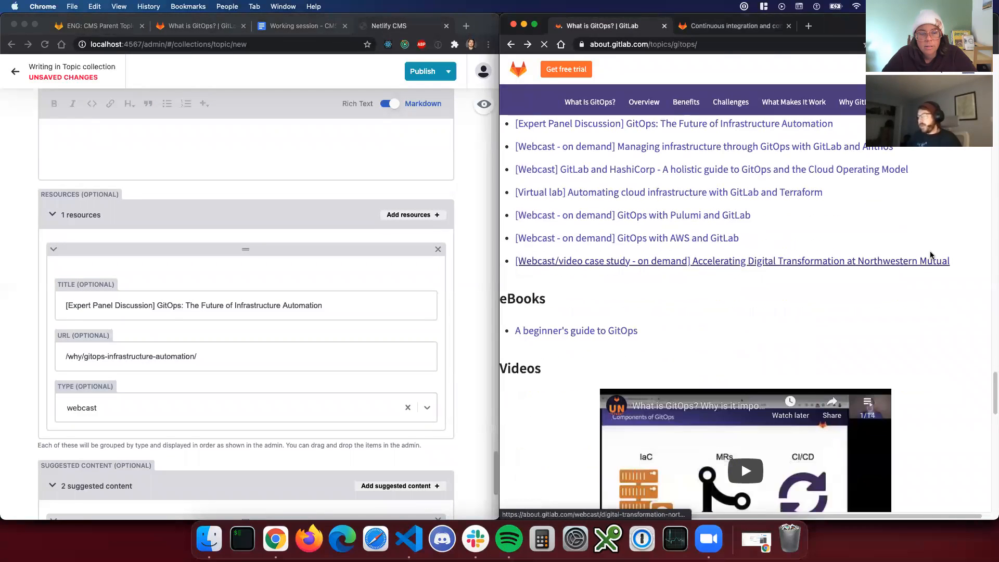
{"action": "right_click", "coordinate": [594, 334]}
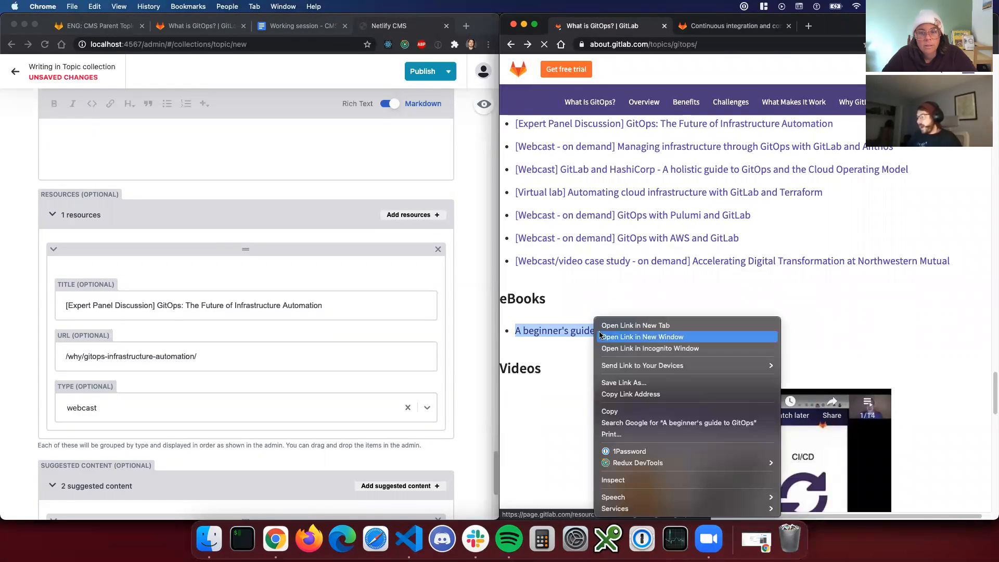
{"action": "left_click", "coordinate": [625, 395]}
{"action": "left_click", "coordinate": [409, 215]}
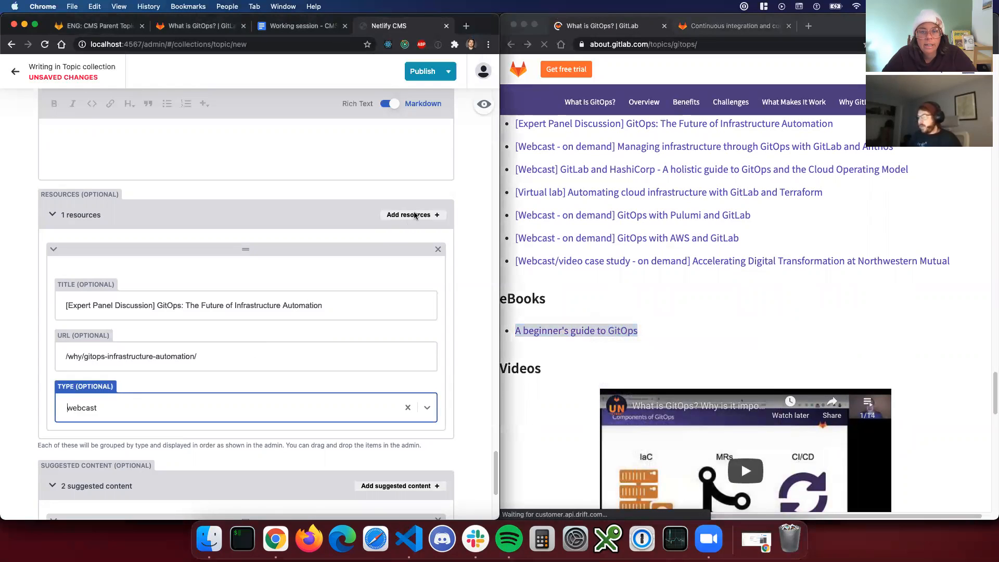
{"action": "scroll", "coordinate": [245, 312], "scroll_direction": "down", "scroll_amount": 3}
{"action": "left_click", "coordinate": [99, 389]}
{"action": "key", "text": "super+v"}
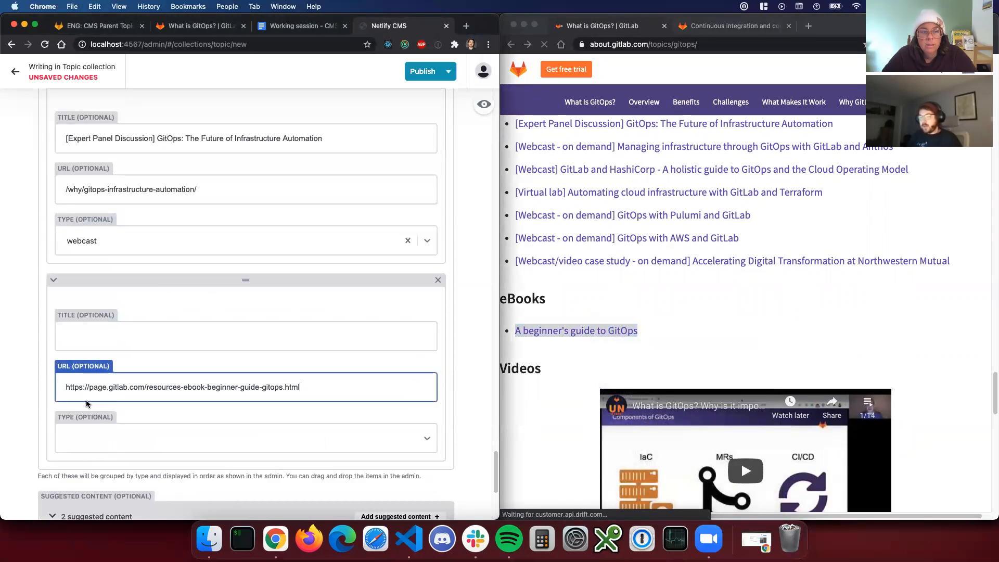
{"action": "left_click_drag", "start_coordinate": [304, 389], "coordinate": [148, 388]}
{"action": "left_click", "coordinate": [166, 390]}
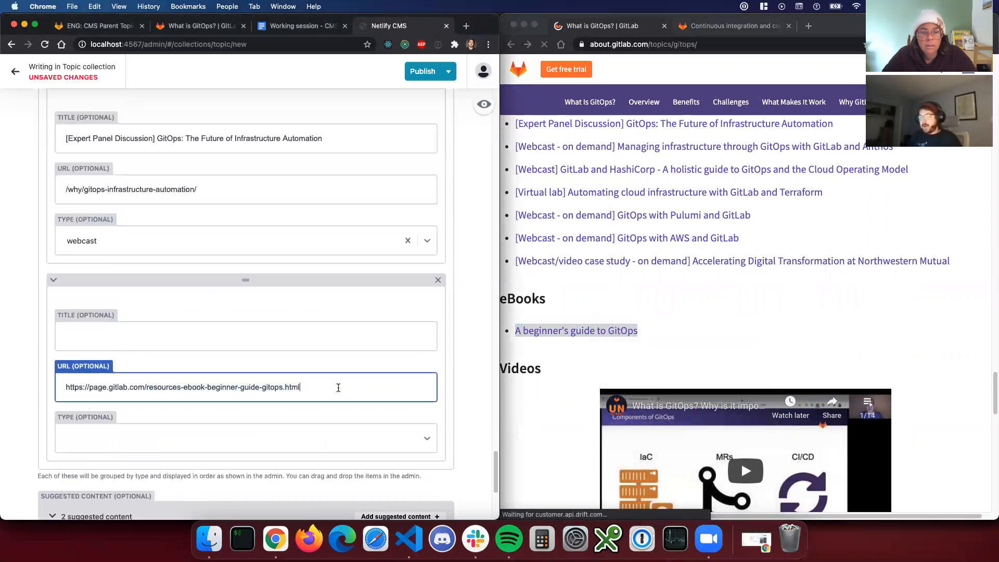
Copy "A beginner's guide to GitOps" from the page's eBooks list into the second resource's title.
{"action": "left_click_drag", "start_coordinate": [638, 331], "coordinate": [507, 337]}
{"action": "key", "text": "super+c"}
{"action": "left_click", "coordinate": [149, 339]}
{"action": "key", "text": "super+v"}
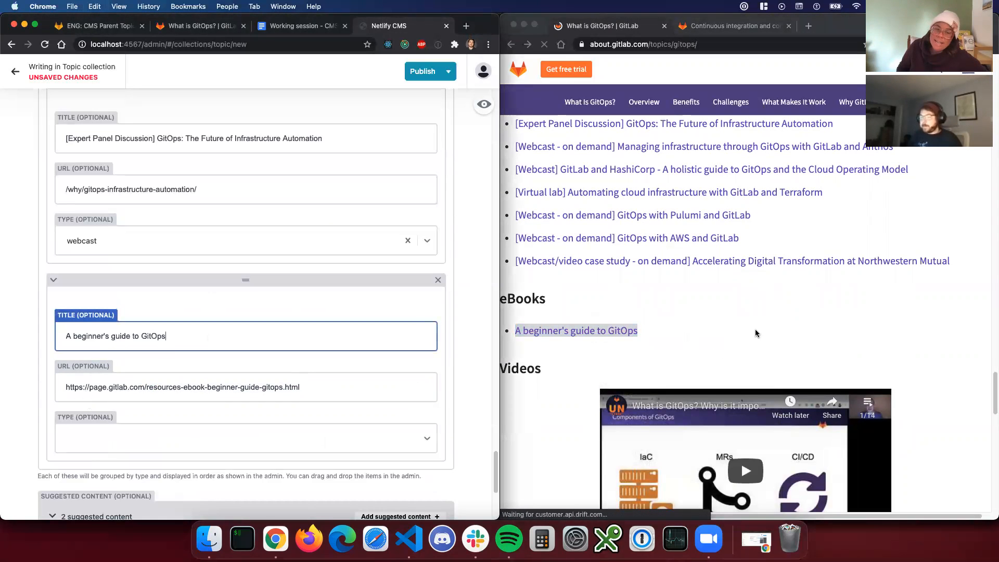
Set the type of the "A beginner's guide to GitOps" resource to Whitepapers and ebooks.
{"action": "scroll", "coordinate": [728, 328], "scroll_direction": "down", "scroll_amount": 3}
{"action": "left_click", "coordinate": [916, 256]}
{"action": "scroll", "coordinate": [837, 217], "scroll_direction": "down", "scroll_amount": 2}
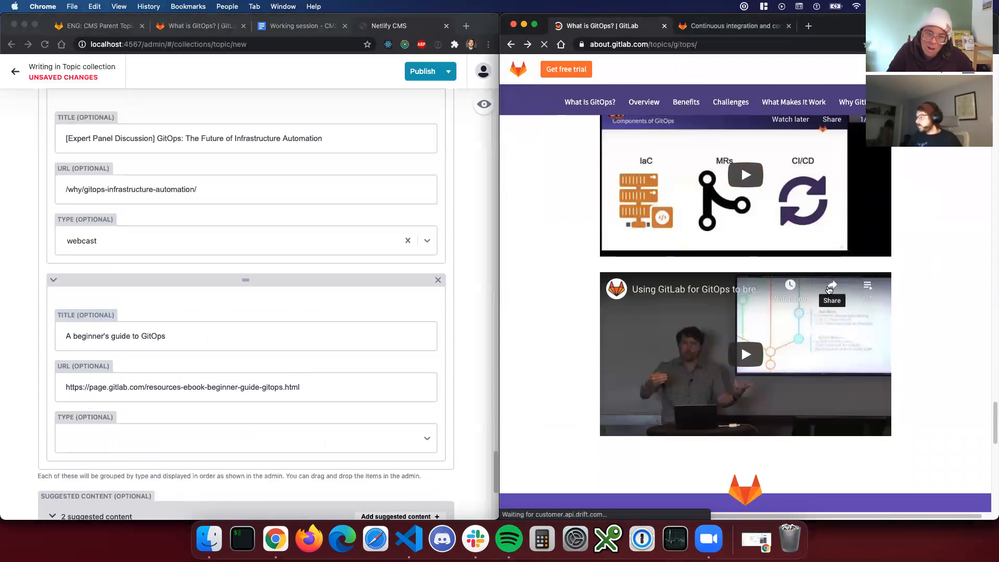
{"action": "scroll", "coordinate": [878, 272], "scroll_direction": "up", "scroll_amount": 2}
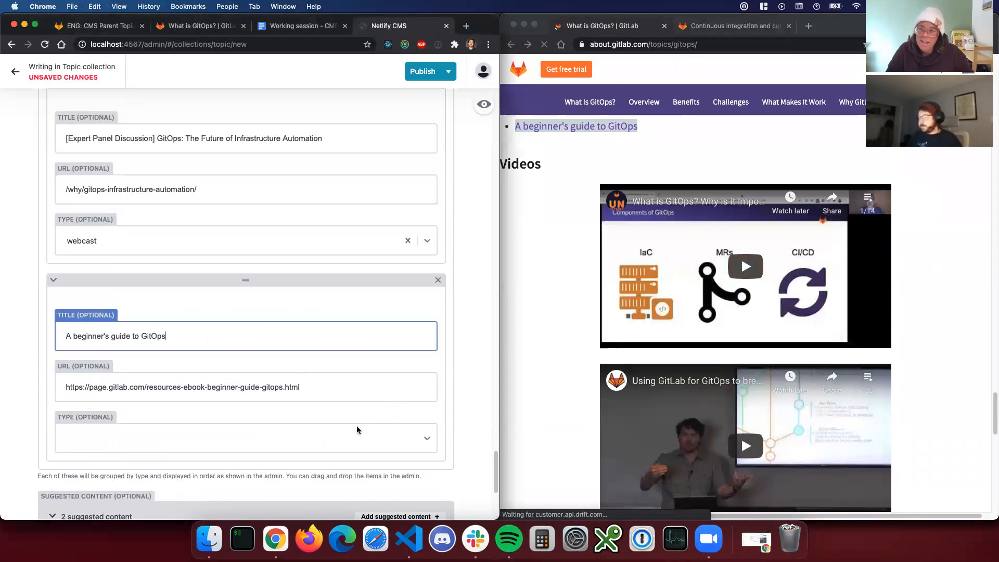
{"action": "left_click", "coordinate": [350, 439]}
{"action": "scroll", "coordinate": [156, 401], "scroll_direction": "down", "scroll_amount": 3}
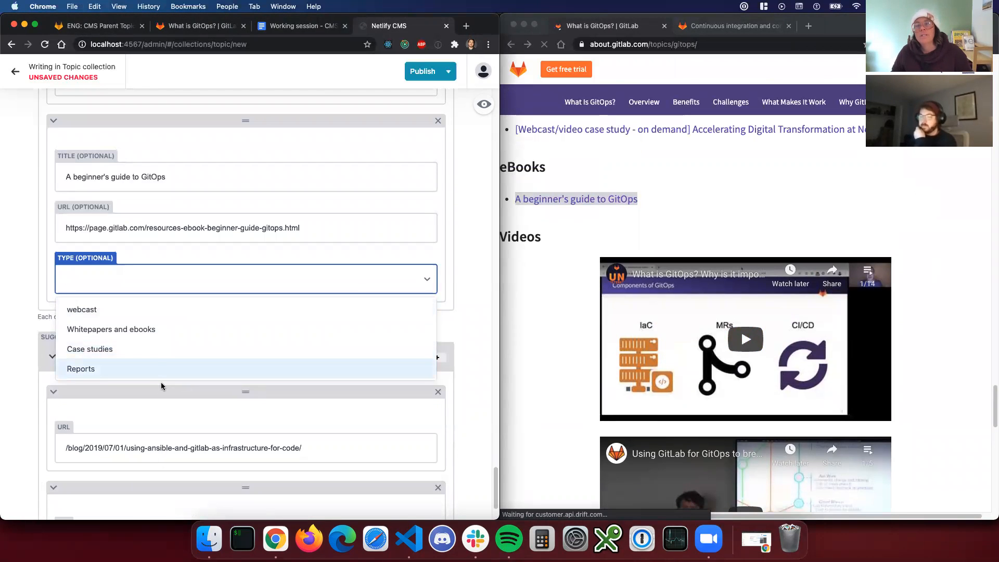
{"action": "left_click", "coordinate": [140, 329]}
{"action": "scroll", "coordinate": [136, 328], "scroll_direction": "down", "scroll_amount": 3}
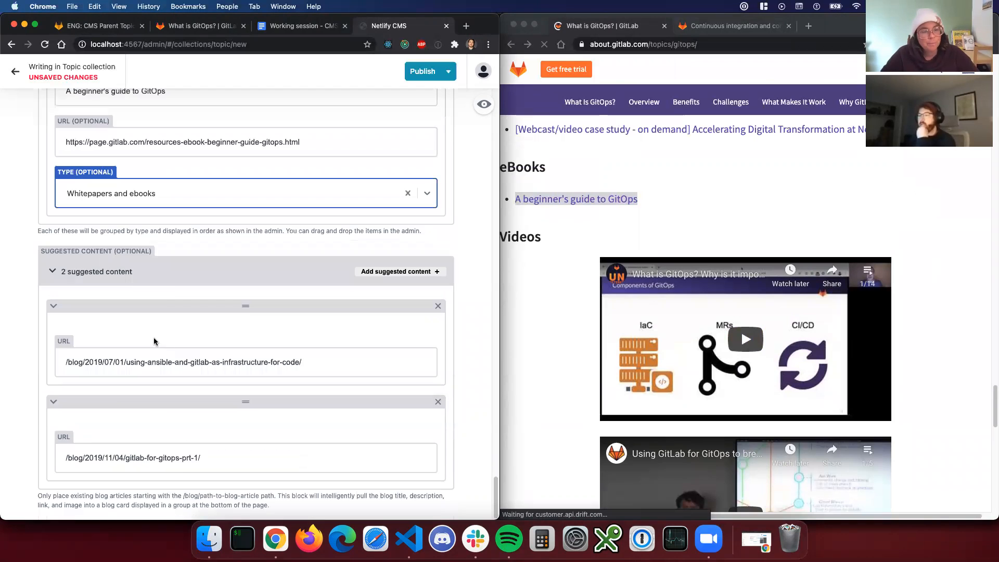
{"action": "scroll", "coordinate": [157, 339], "scroll_direction": "up", "scroll_amount": 3}
{"action": "left_click", "coordinate": [147, 261]}
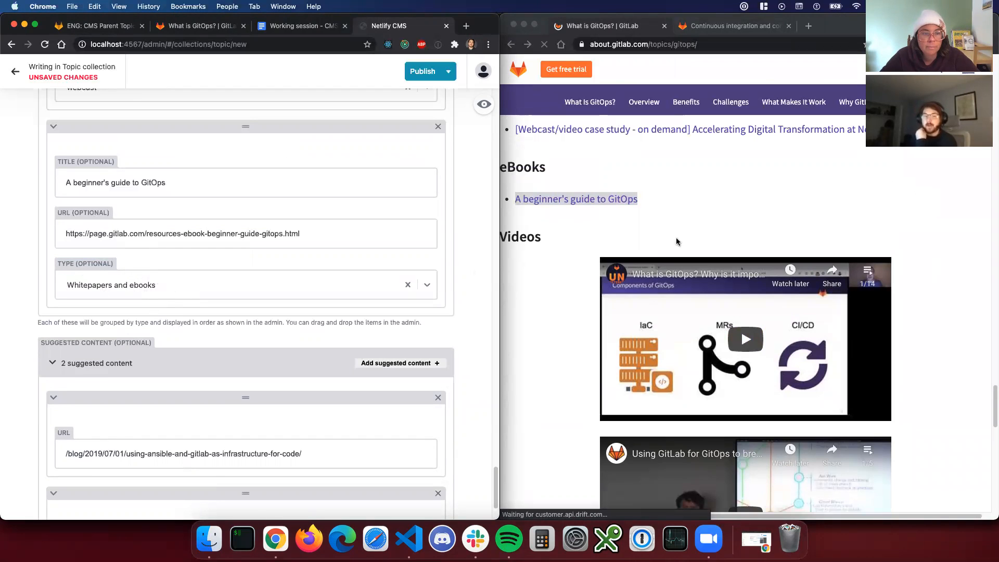
Open the first video of the Videos section on YouTube through its share link, copy its page URL and close it.
{"action": "left_click", "coordinate": [551, 173]}
{"action": "scroll", "coordinate": [611, 245], "scroll_direction": "down", "scroll_amount": 3}
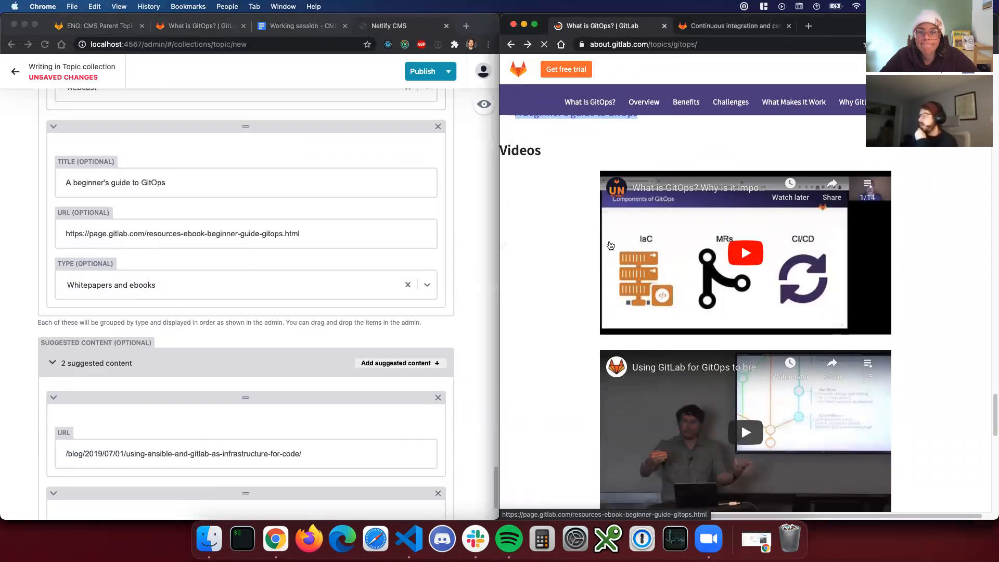
{"action": "left_click", "coordinate": [825, 202]}
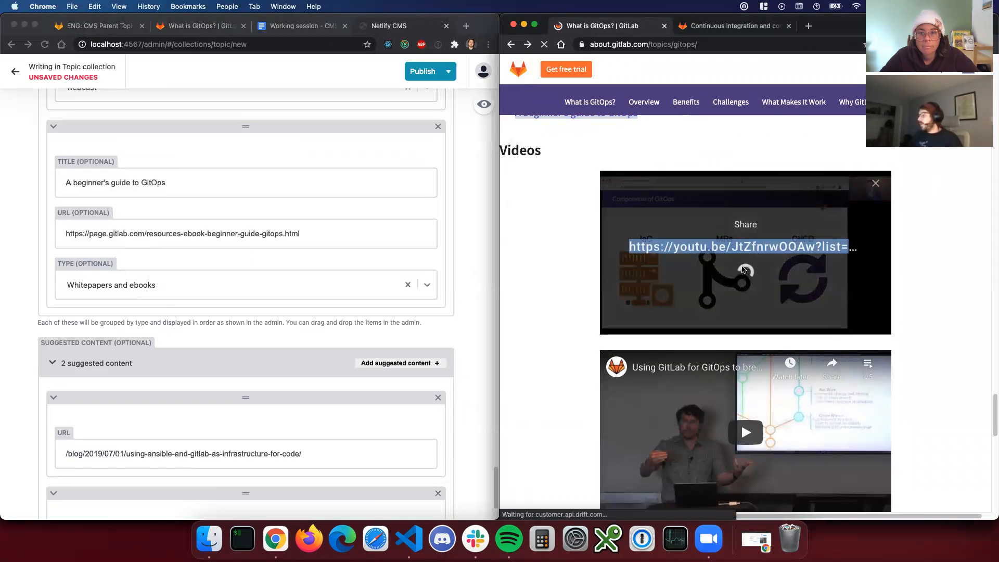
{"action": "left_click", "coordinate": [729, 247]}
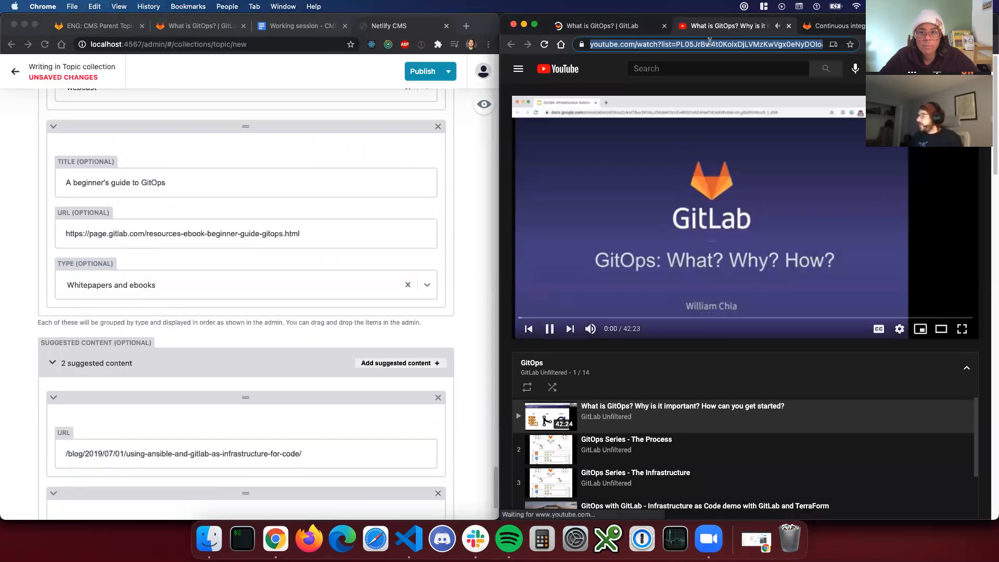
{"action": "left_click", "coordinate": [789, 26]}
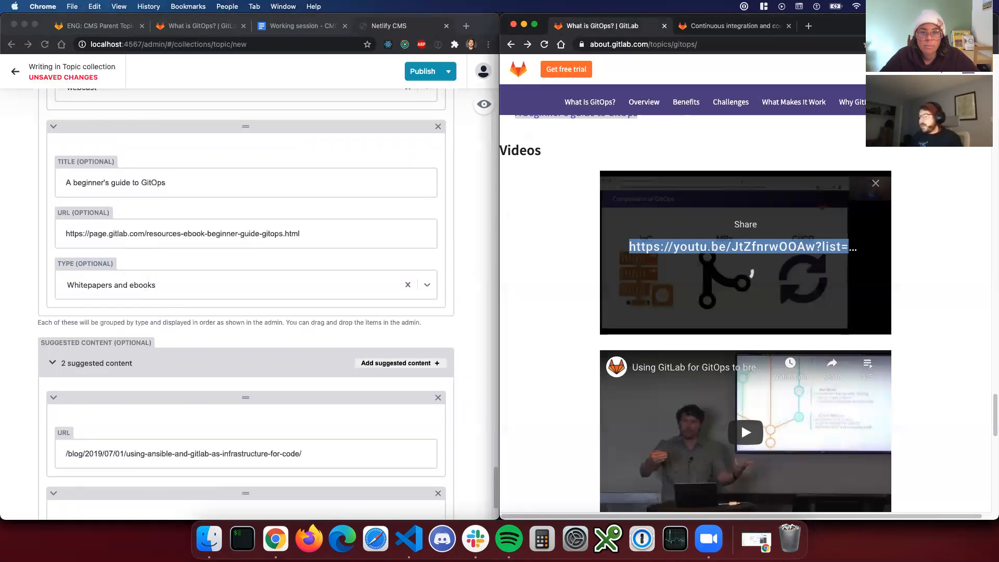
Add two blank resource entries and collapse the Expert Panel Discussion and "A beginner's guide to GitOps" entries.
{"action": "scroll", "coordinate": [180, 363], "scroll_direction": "down", "scroll_amount": 2}
{"action": "scroll", "coordinate": [174, 272], "scroll_direction": "up", "scroll_amount": 5}
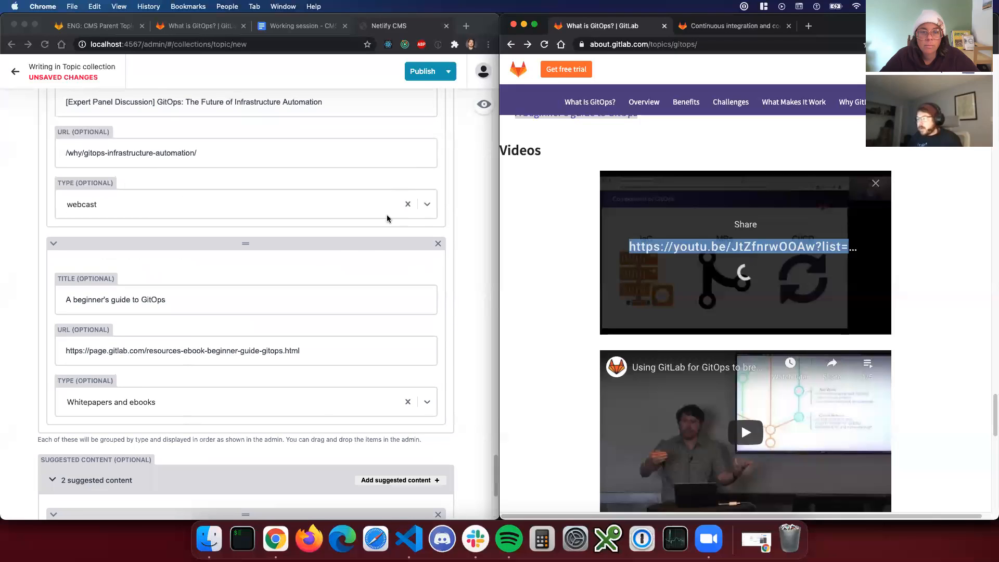
{"action": "scroll", "coordinate": [364, 316], "scroll_direction": "up", "scroll_amount": 4}
{"action": "left_click", "coordinate": [400, 228]}
{"action": "left_click", "coordinate": [399, 228]}
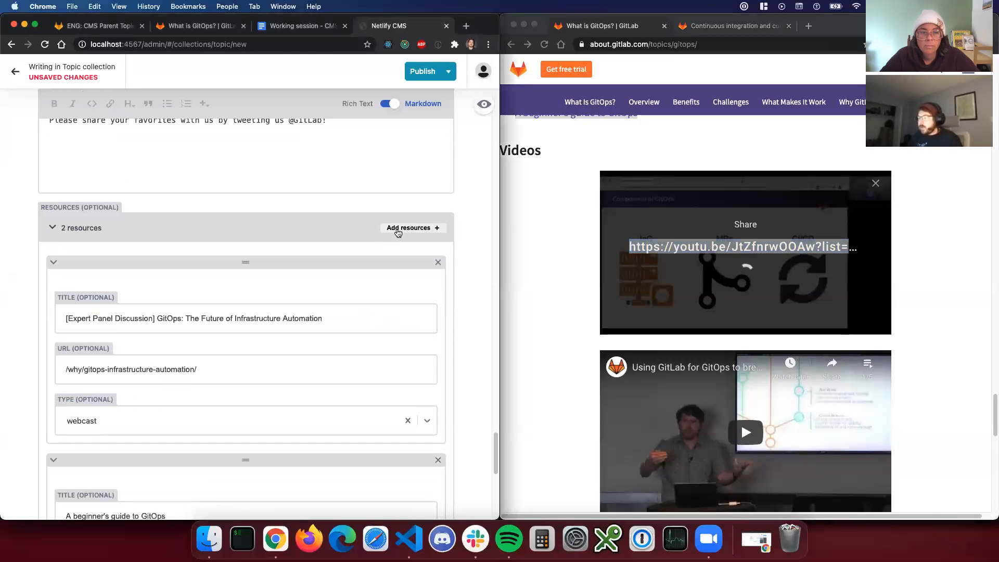
{"action": "scroll", "coordinate": [178, 329], "scroll_direction": "down", "scroll_amount": 1}
{"action": "scroll", "coordinate": [178, 329], "scroll_direction": "down", "scroll_amount": 1}
{"action": "left_click", "coordinate": [53, 214]}
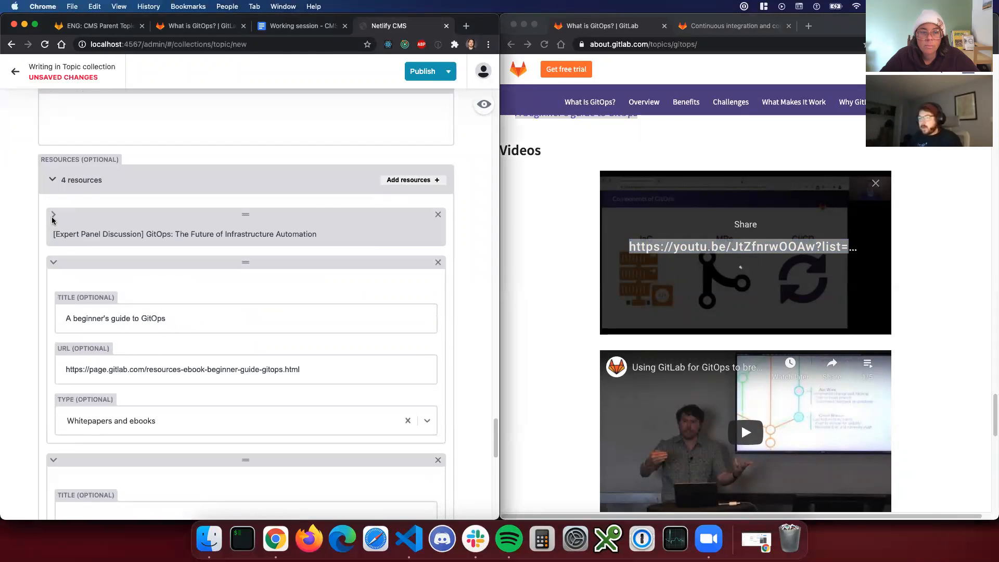
{"action": "left_click", "coordinate": [53, 262]}
Remove the surplus blank resource entry and paste the copied YouTube link as the URL of the remaining one.
{"action": "scroll", "coordinate": [278, 357], "scroll_direction": "down", "scroll_amount": 2}
{"action": "left_click", "coordinate": [437, 422]}
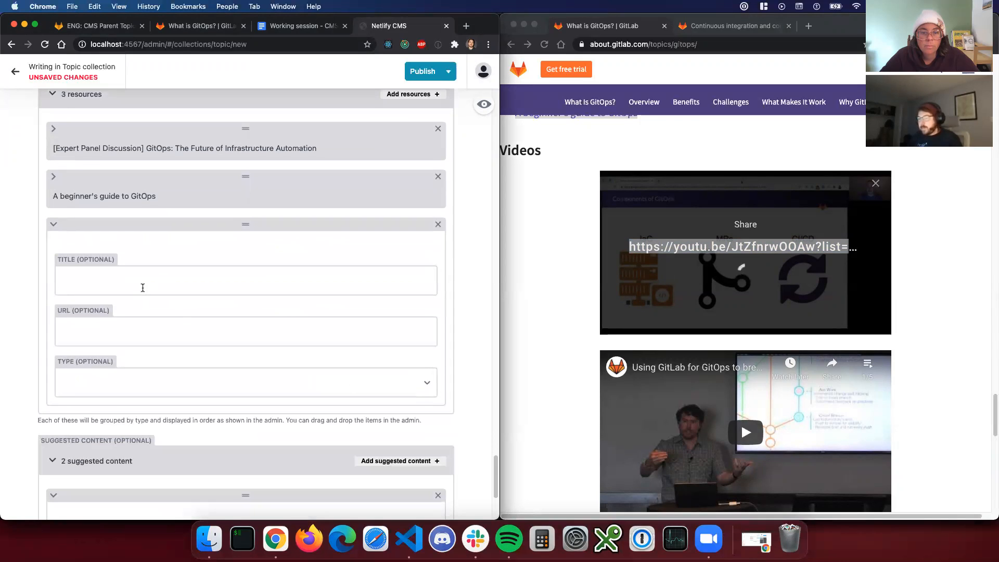
{"action": "left_click", "coordinate": [130, 327]}
{"action": "key", "text": "super+v"}
Reopen the first GitOps video on YouTube to read its full title, and pause playback.
{"action": "scroll", "coordinate": [524, 357], "scroll_direction": "up", "scroll_amount": 2}
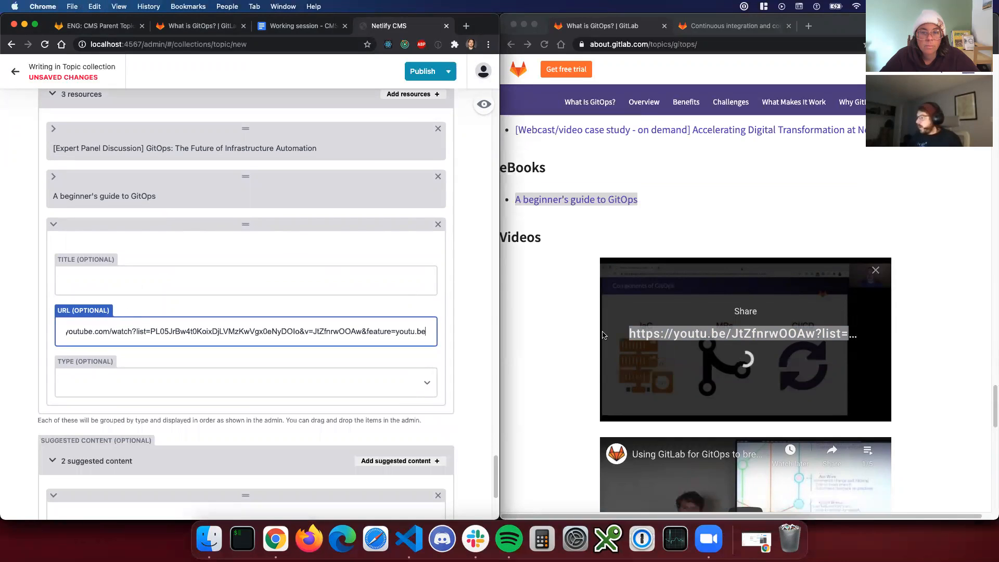
{"action": "left_click", "coordinate": [524, 357]}
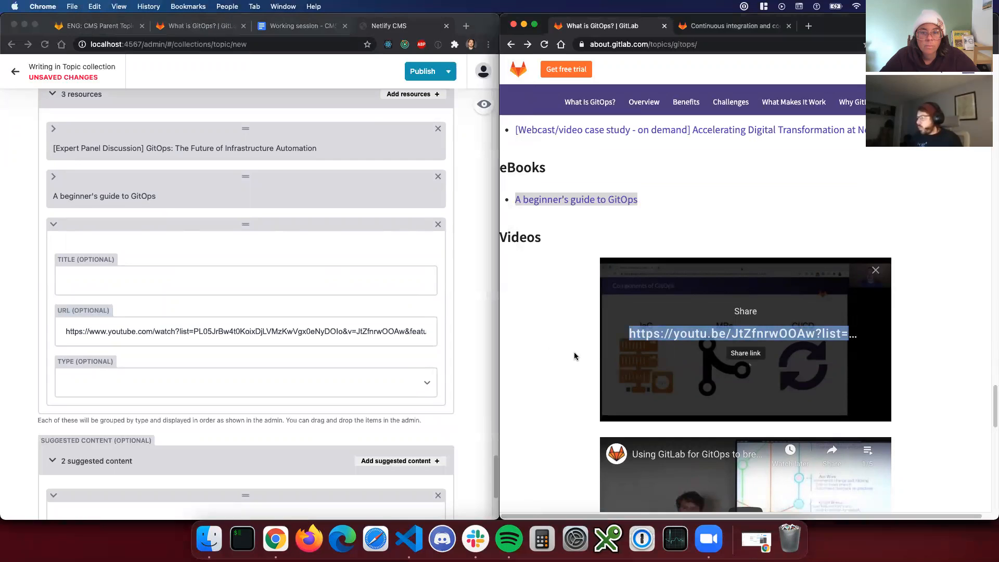
{"action": "left_click", "coordinate": [696, 300]}
{"action": "left_click", "coordinate": [674, 276]}
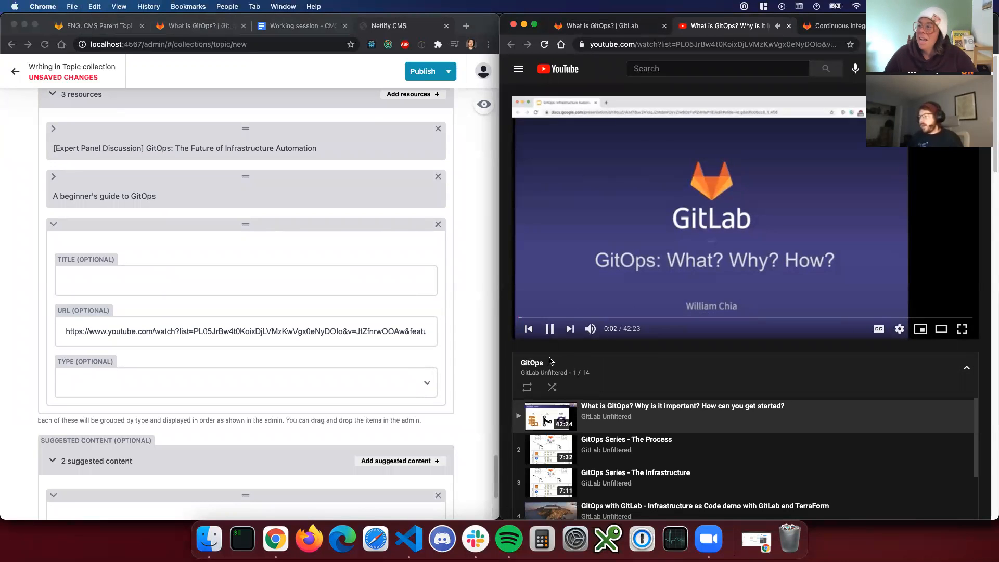
{"action": "left_click", "coordinate": [549, 332]}
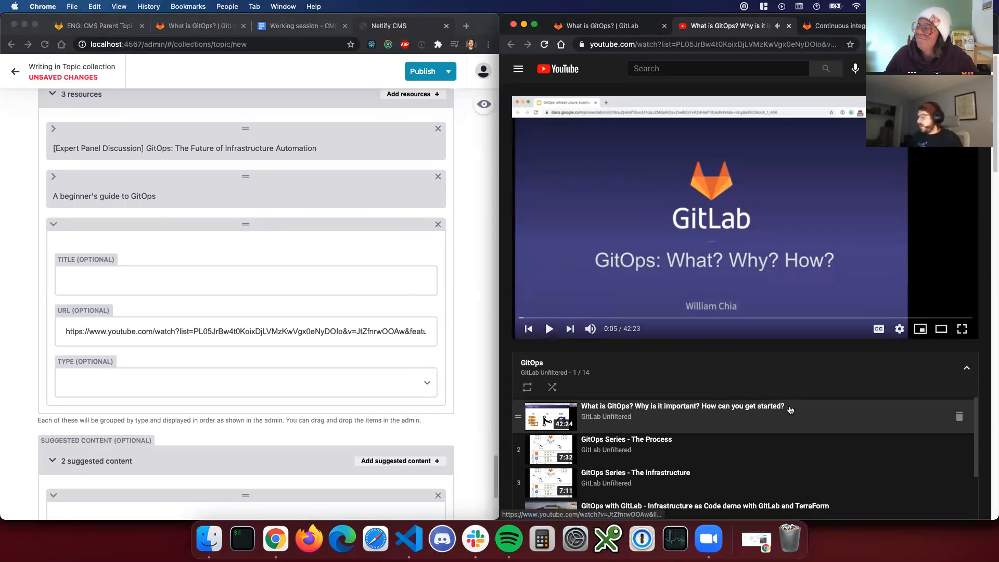
Title the YouTube video resource "What is GitOps? Why is it important? How can you get started?".
{"action": "left_click", "coordinate": [189, 282]}
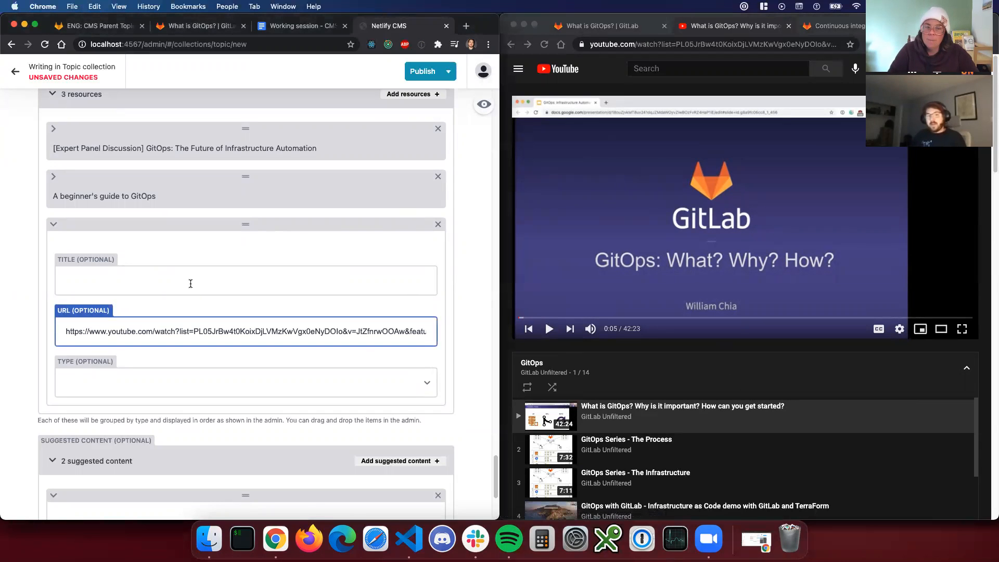
{"action": "left_click", "coordinate": [188, 281]}
{"action": "type", "text": "What is Git"}
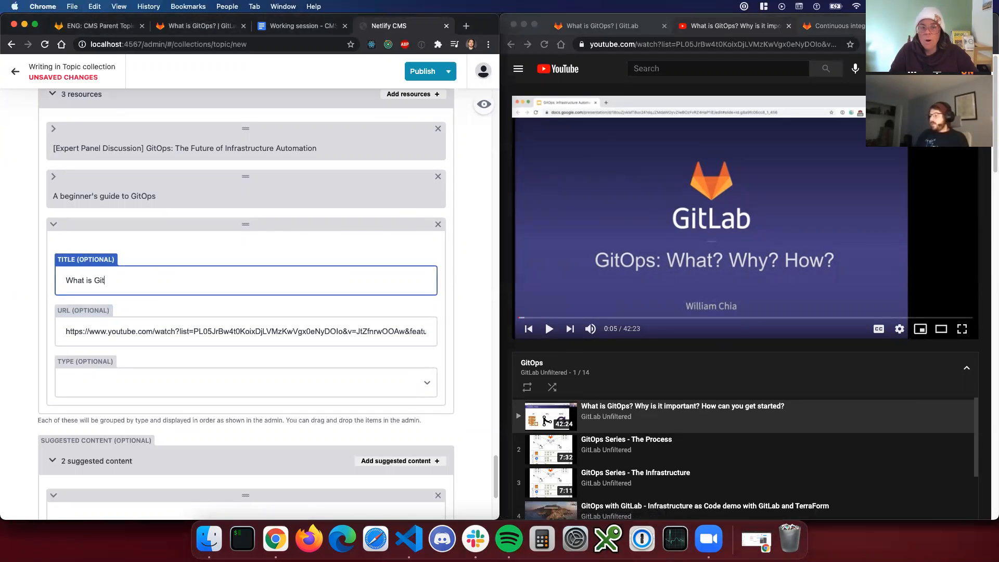
{"action": "type", "text": "Ops? Why is it i"}
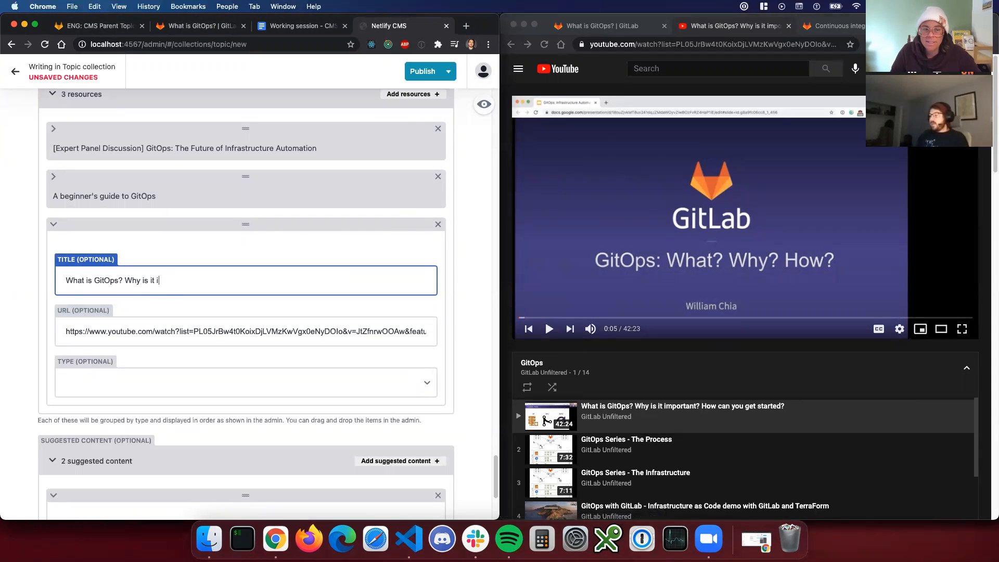
{"action": "type", "text": "mportant? How can you get started?"}
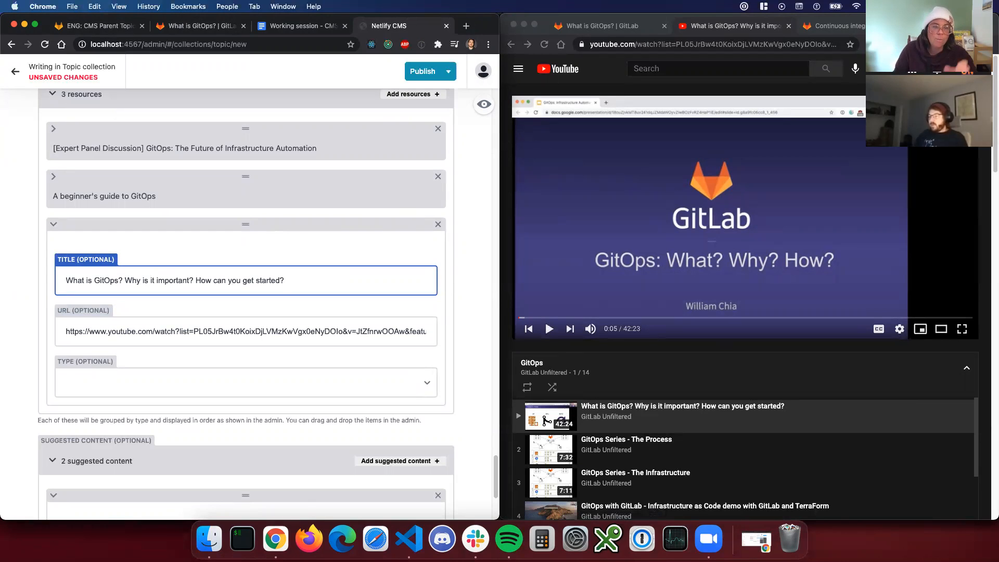
Set the video resource's type to webcast and check the suggested content entries below it.
{"action": "left_click", "coordinate": [136, 363]}
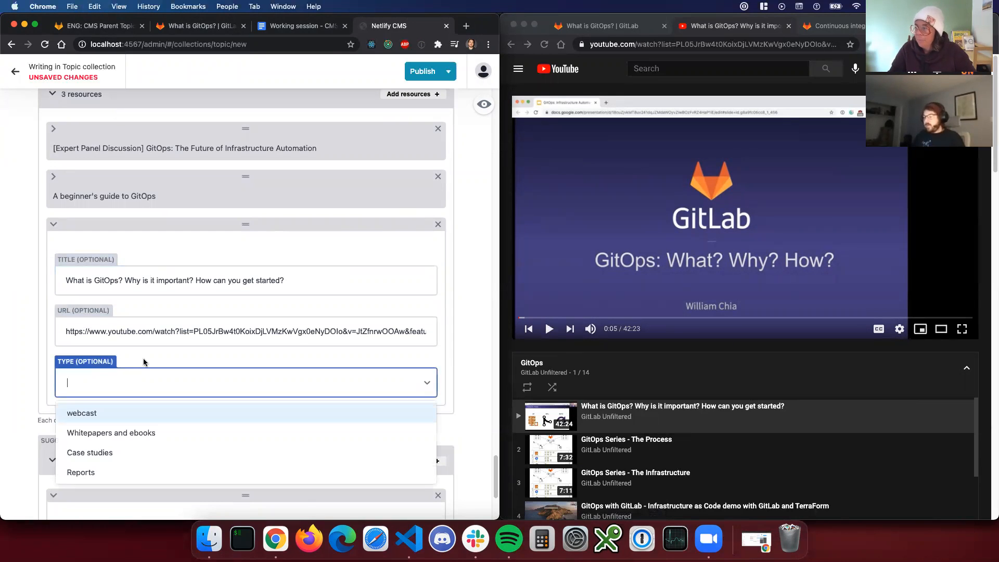
{"action": "scroll", "coordinate": [133, 445], "scroll_direction": "down", "scroll_amount": 2}
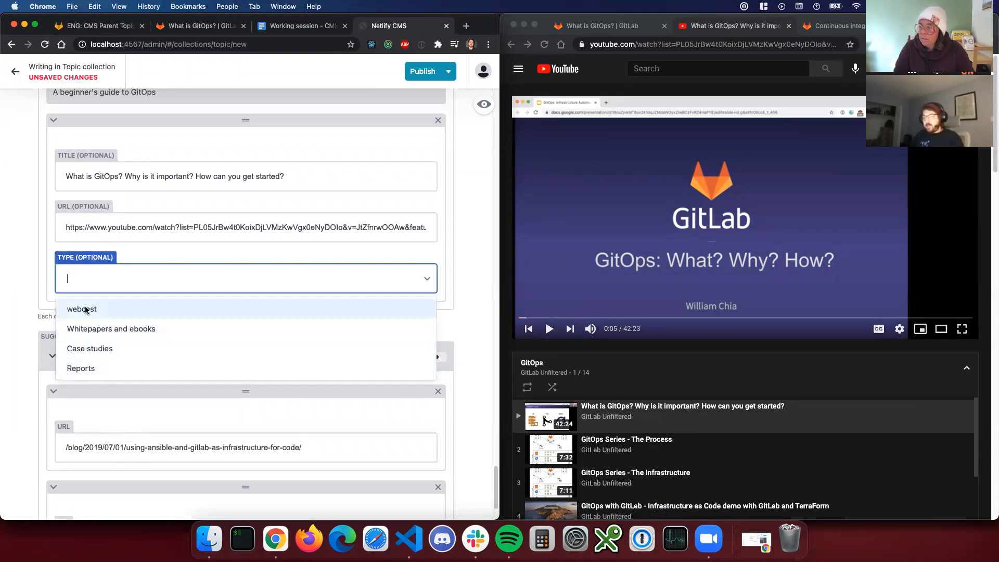
{"action": "left_click", "coordinate": [86, 310]}
{"action": "left_click", "coordinate": [84, 278]}
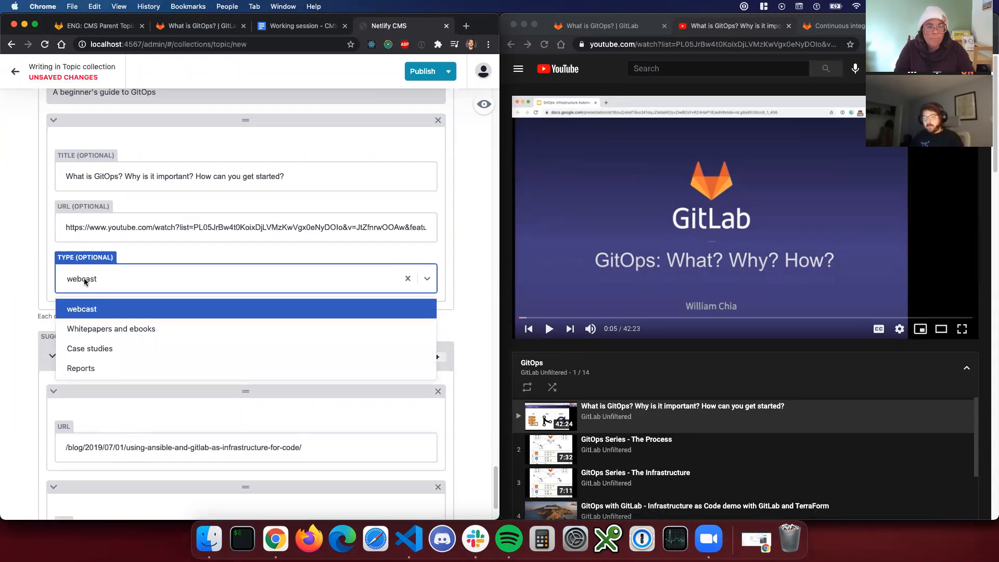
{"action": "left_click", "coordinate": [83, 279]}
{"action": "left_click", "coordinate": [64, 261]}
{"action": "scroll", "coordinate": [244, 260], "scroll_direction": "down", "scroll_amount": 2}
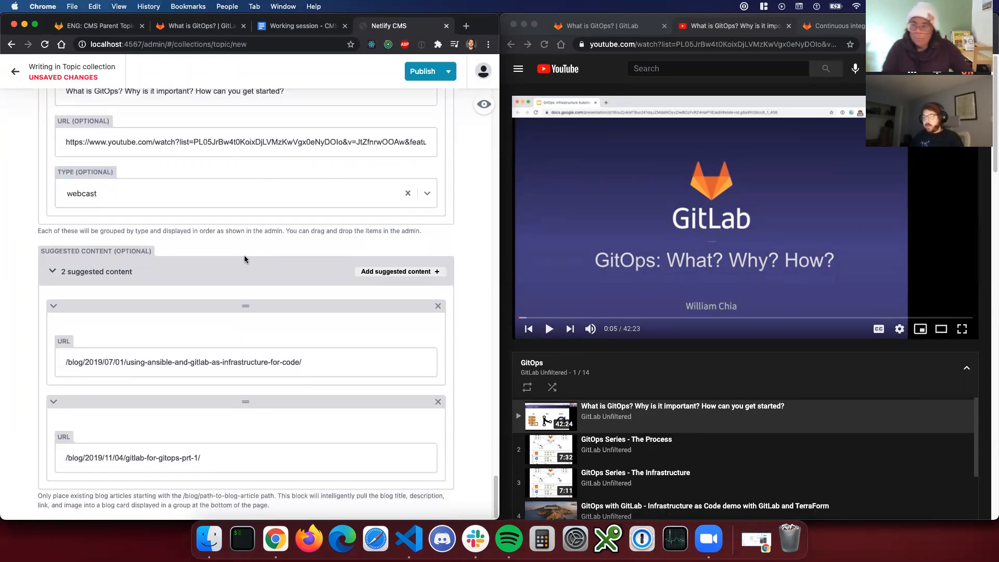
Publish the completed GitOps topic entry immediately.
{"action": "scroll", "coordinate": [180, 369], "scroll_direction": "up", "scroll_amount": 10}
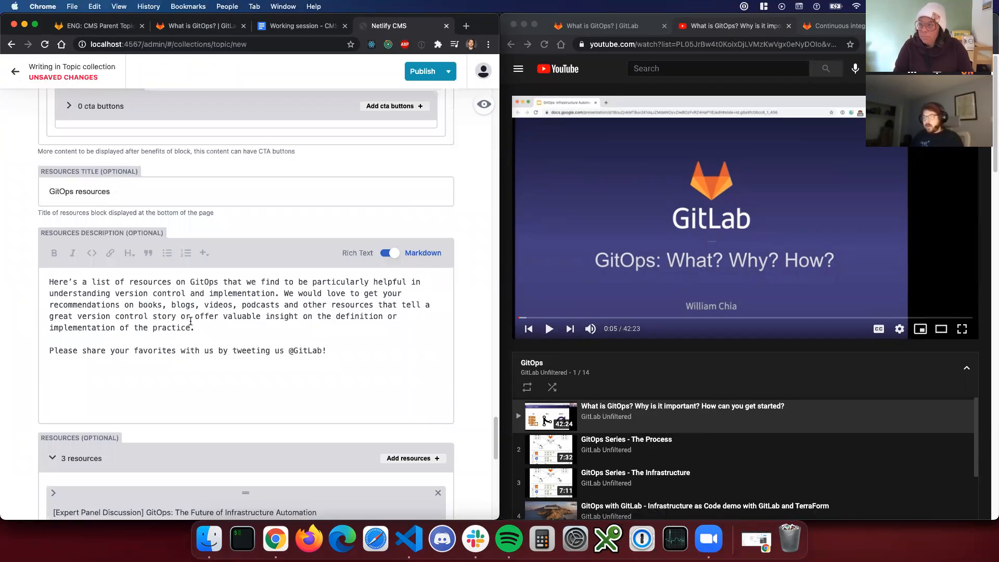
{"action": "scroll", "coordinate": [192, 318], "scroll_direction": "up", "scroll_amount": 10}
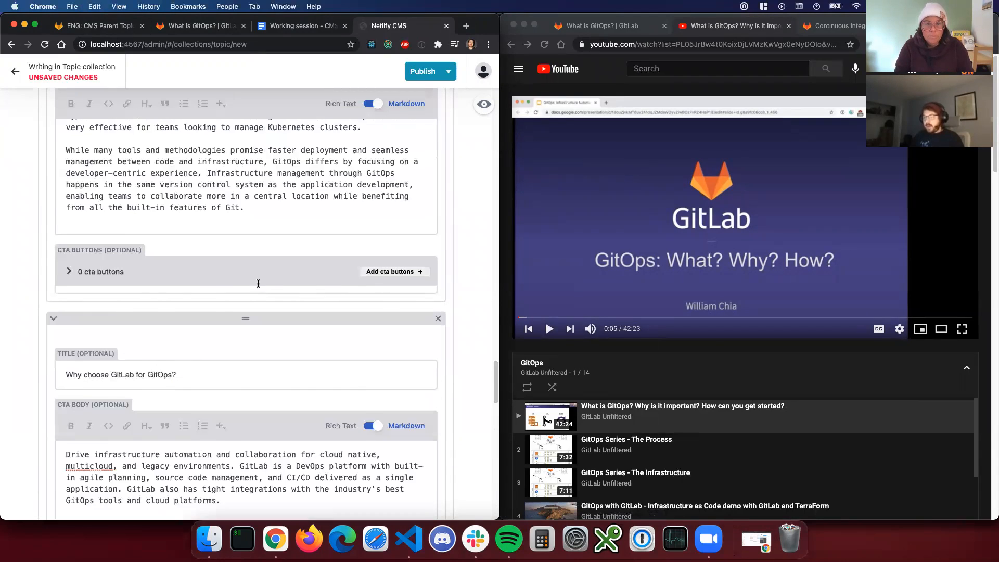
{"action": "scroll", "coordinate": [258, 281], "scroll_direction": "up", "scroll_amount": 10}
{"action": "scroll", "coordinate": [257, 224], "scroll_direction": "up", "scroll_amount": 10}
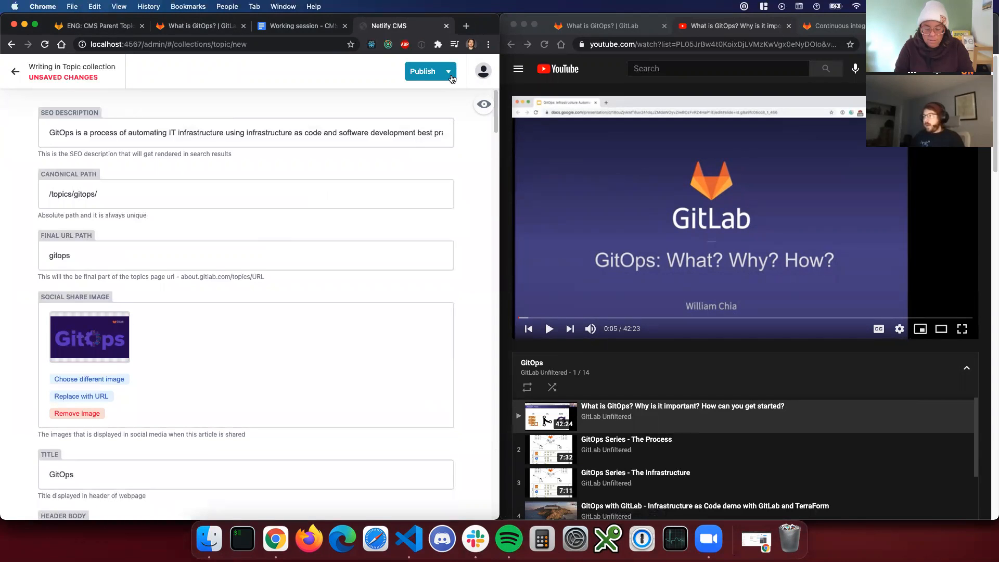
{"action": "left_click", "coordinate": [449, 73]}
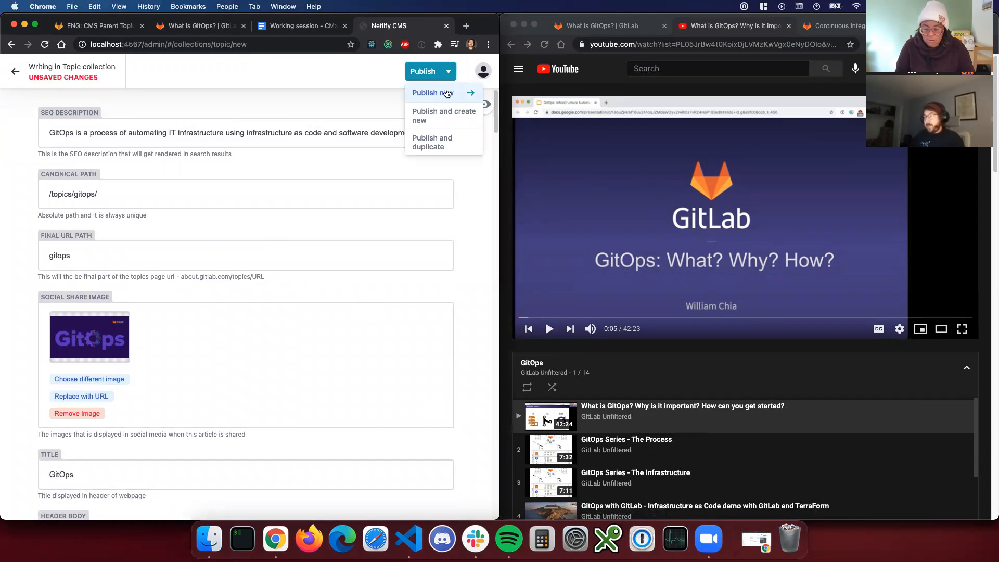
{"action": "left_click", "coordinate": [433, 93]}
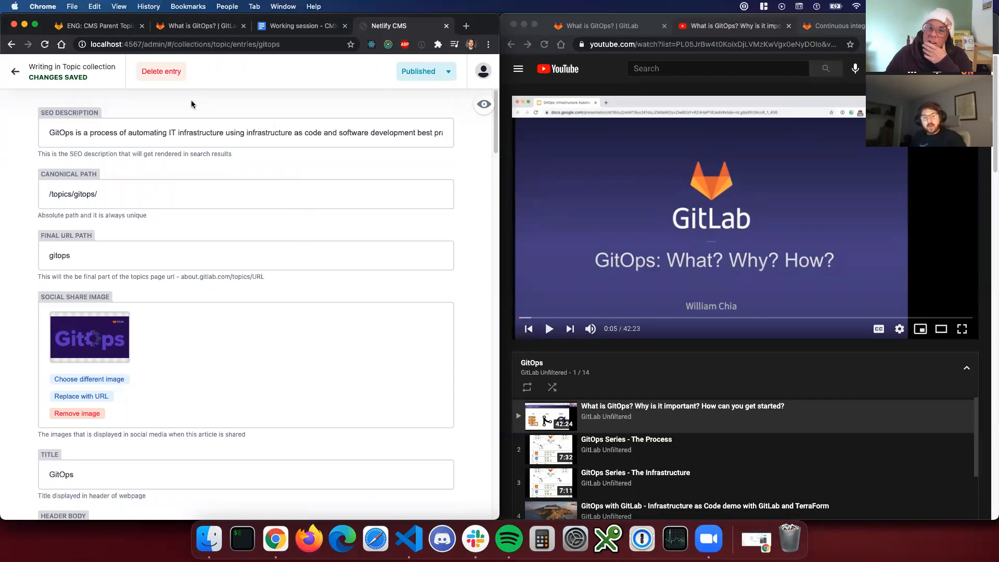
Bring up VS Code beside the CMS, leave the GitOps entry, and start a blank topic entry to view its publish options.
{"action": "left_click", "coordinate": [409, 538]}
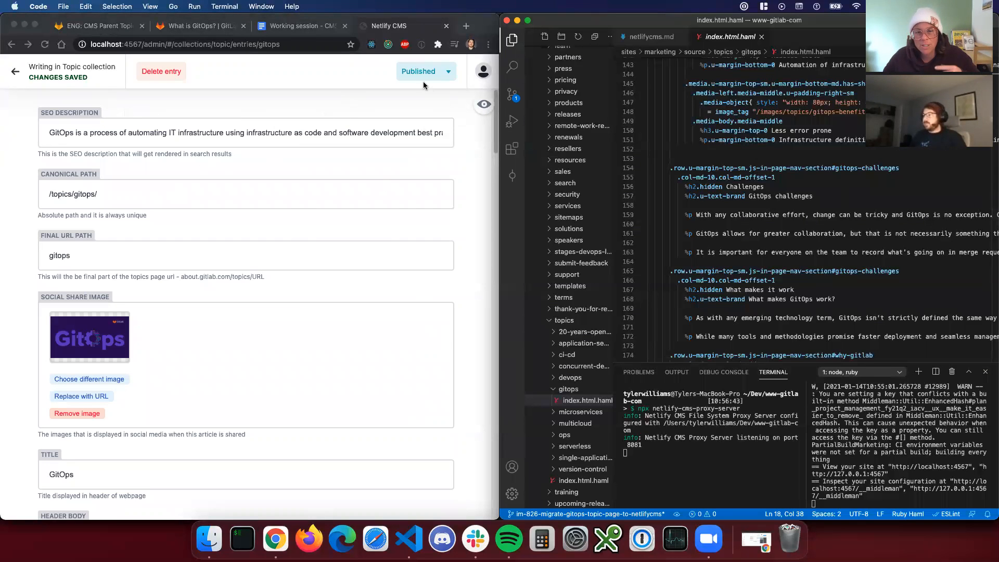
{"action": "left_click", "coordinate": [450, 73]}
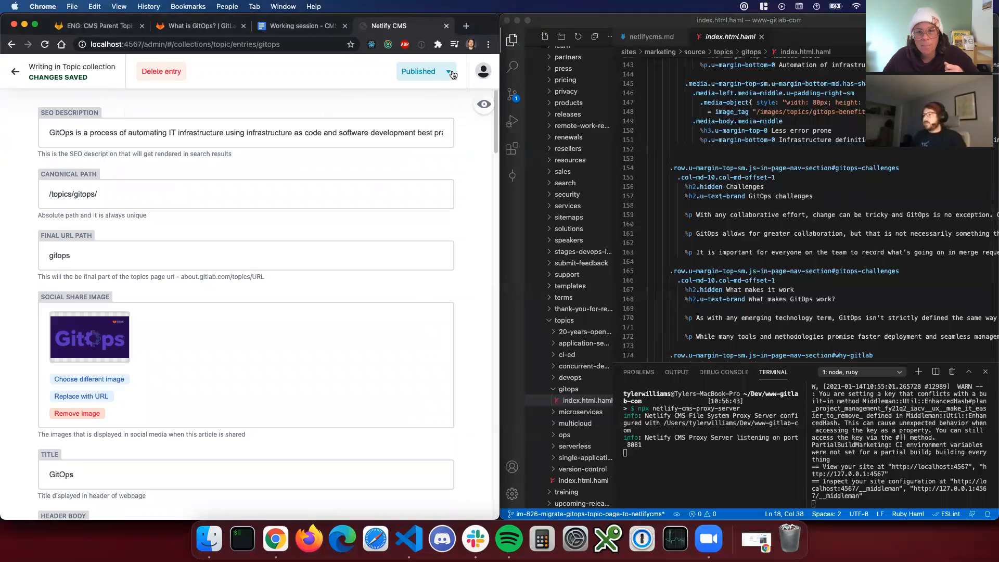
{"action": "left_click", "coordinate": [263, 114]}
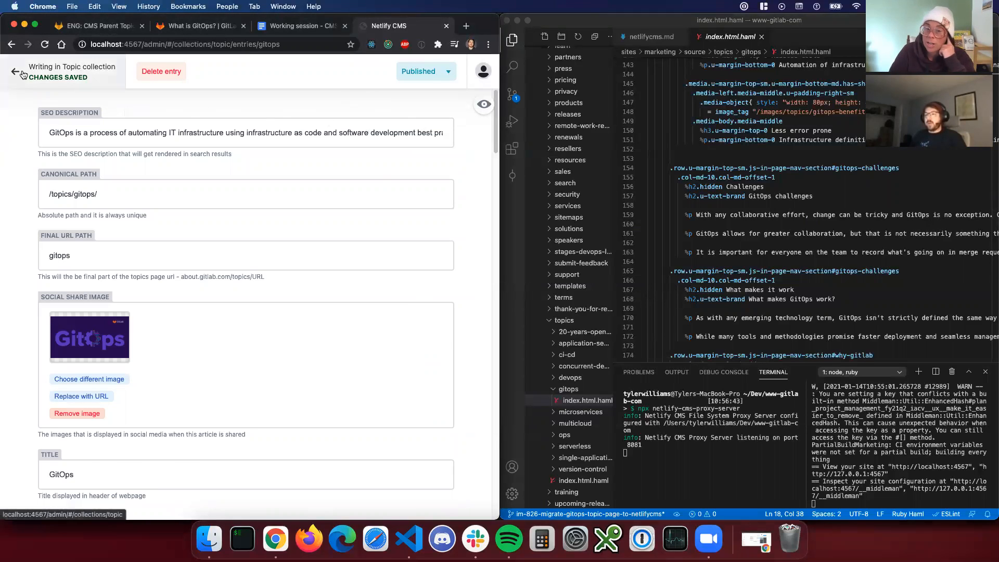
{"action": "left_click", "coordinate": [20, 74]}
{"action": "left_click", "coordinate": [461, 116]}
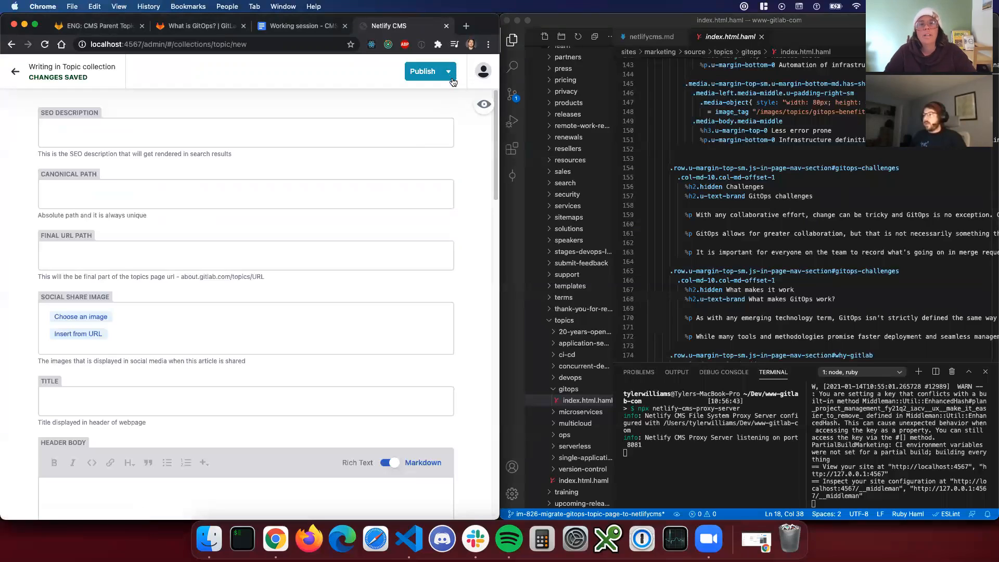
{"action": "left_click", "coordinate": [449, 77]}
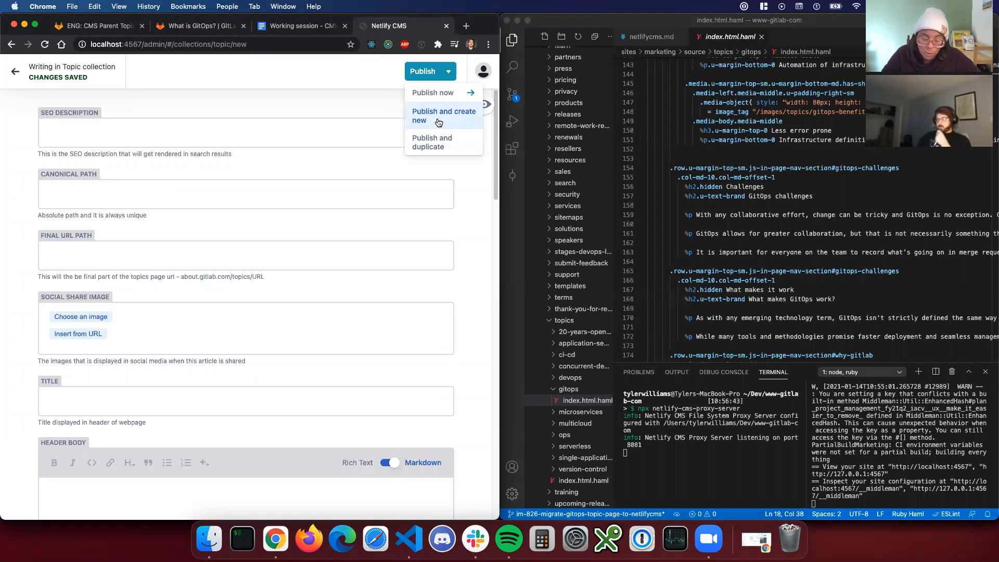
Close index.html.haml in VS Code and reopen the published GitOps entry from the Topic collection to review its fields.
{"action": "left_click", "coordinate": [761, 38]}
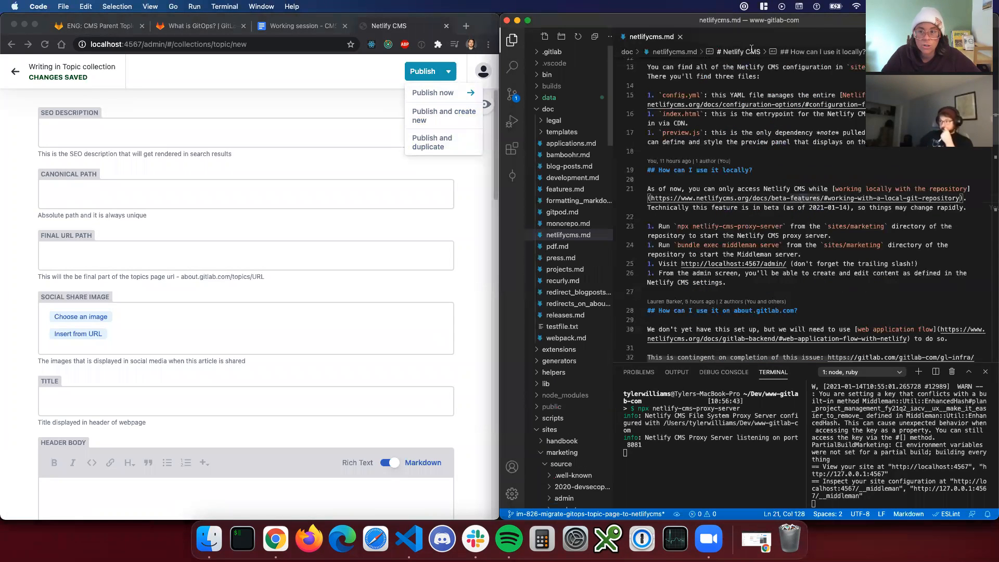
{"action": "left_click", "coordinate": [32, 79]}
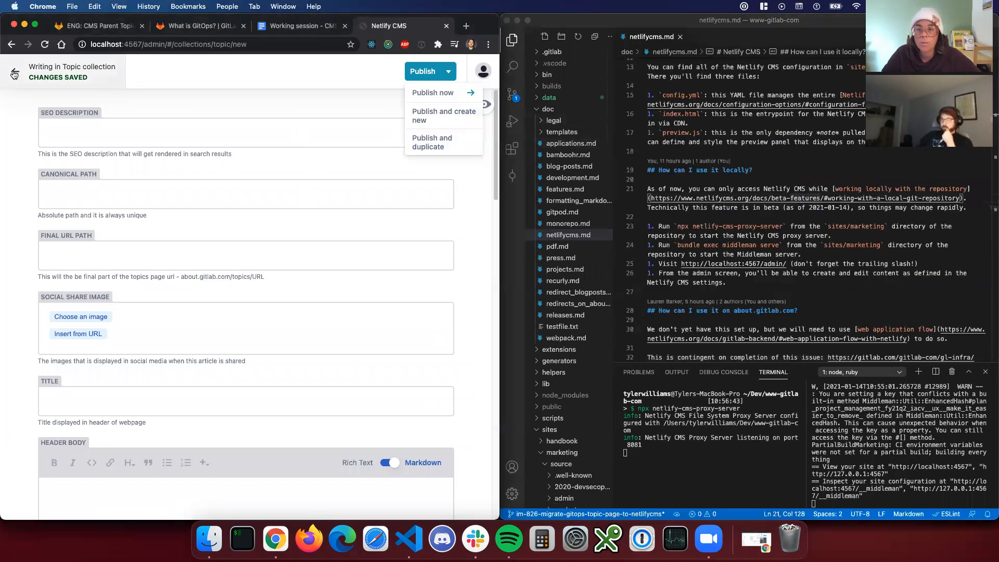
{"action": "left_click", "coordinate": [186, 179]}
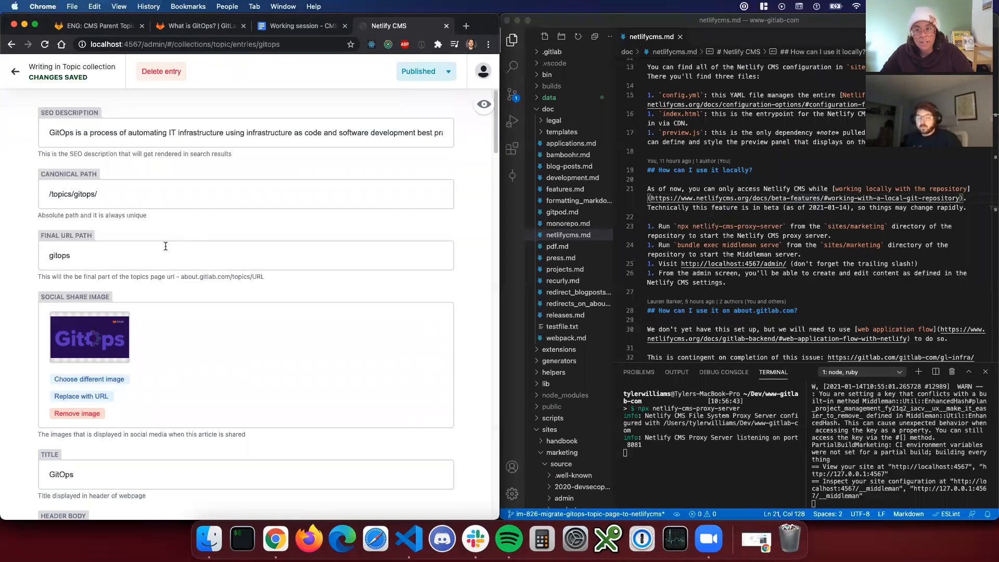
{"action": "scroll", "coordinate": [58, 291], "scroll_direction": "down", "scroll_amount": 6}
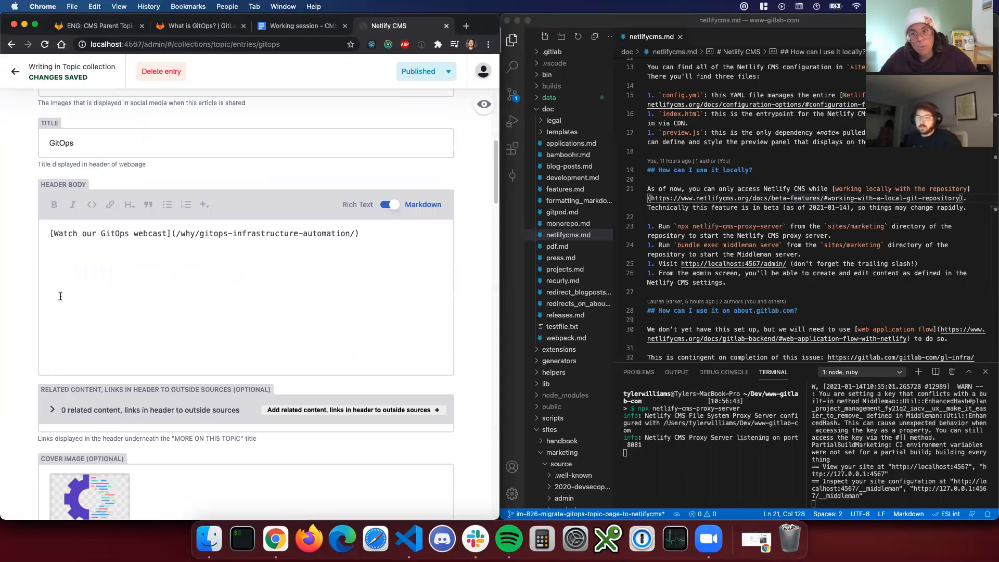
{"action": "scroll", "coordinate": [142, 366], "scroll_direction": "up", "scroll_amount": 2}
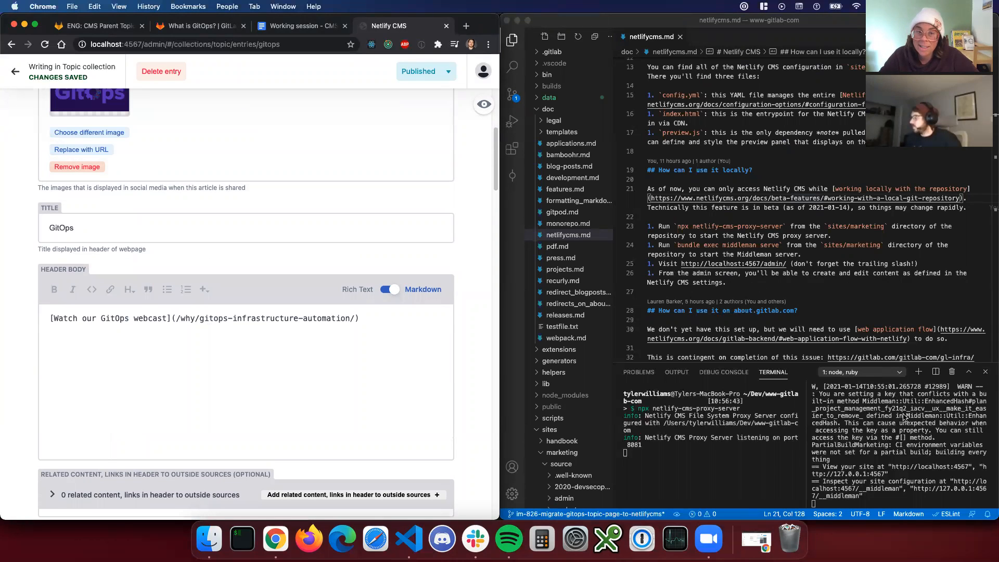
Switch from the VS Code terminal back to Chrome's reference window and close its YouTube video tab.
{"action": "left_click", "coordinate": [727, 456]}
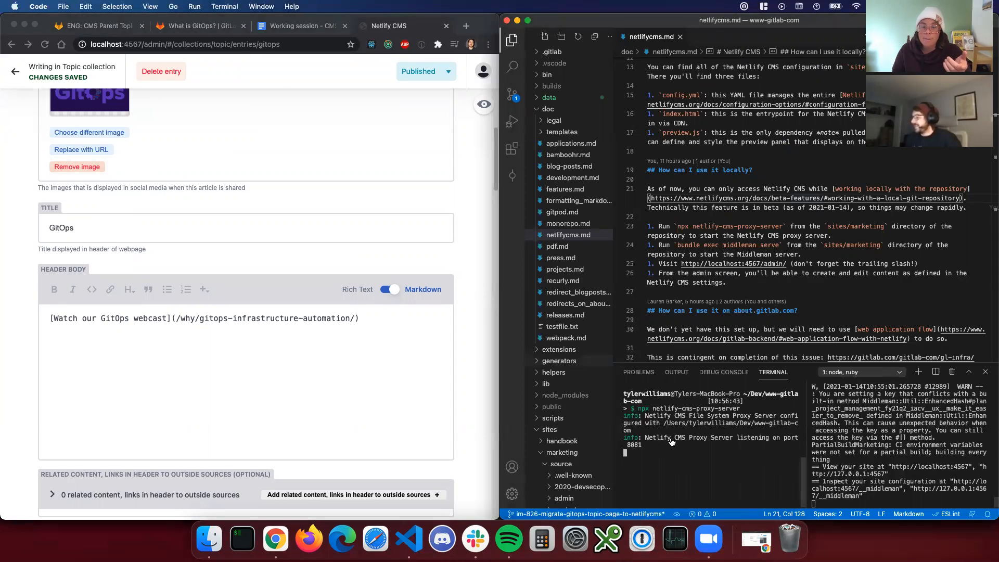
{"action": "left_click", "coordinate": [275, 538]}
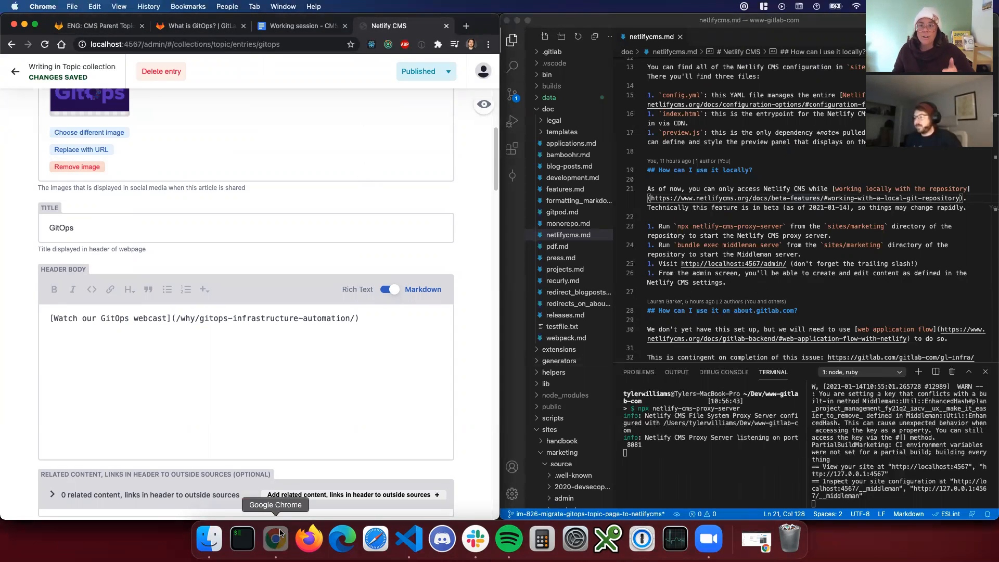
{"action": "left_click", "coordinate": [789, 25]}
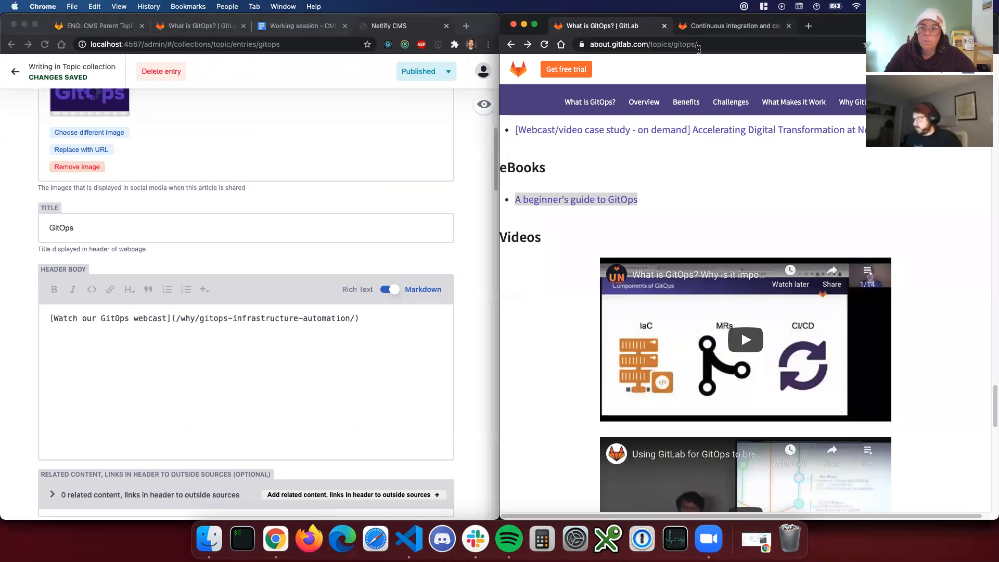
Replace the about.gitlab.com host in the GitOps reference page's address with localhost:4567, keeping the /topics/gitops/ path.
{"action": "left_click", "coordinate": [675, 46]}
{"action": "left_click", "coordinate": [711, 46]}
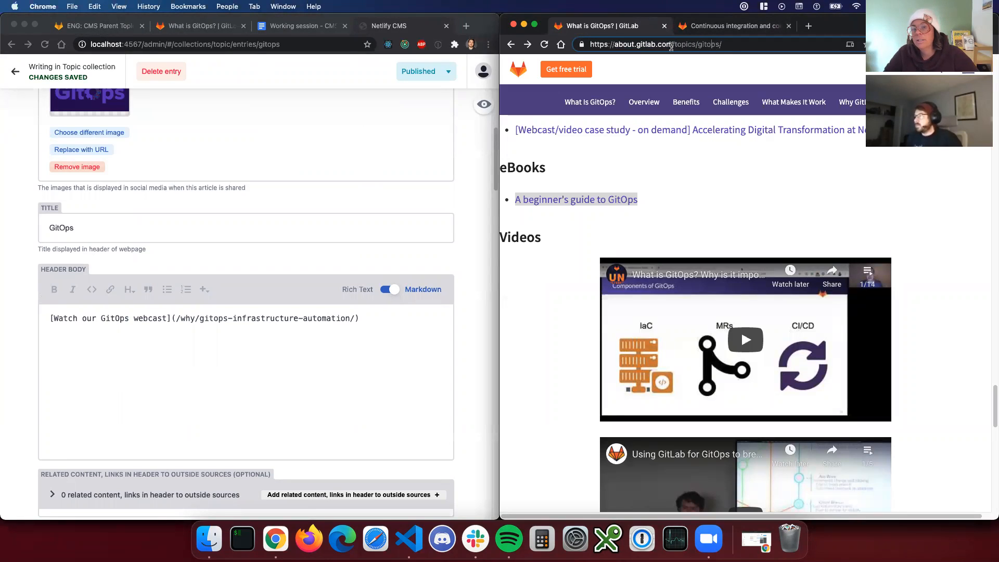
{"action": "key", "text": "super+a"}
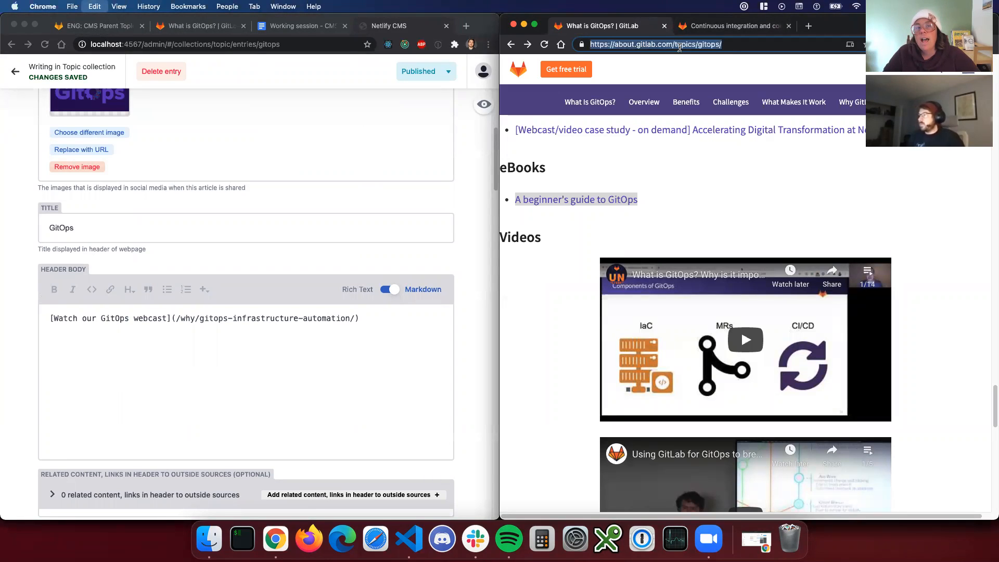
{"action": "left_click", "coordinate": [675, 45]}
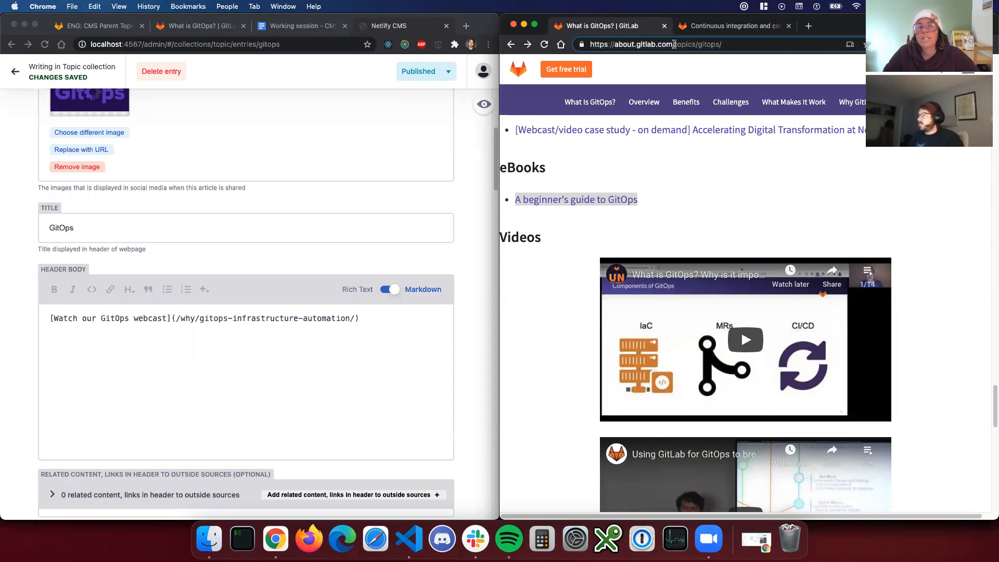
{"action": "left_click_drag", "start_coordinate": [673, 43], "coordinate": [617, 46]}
{"action": "type", "text": "localh"}
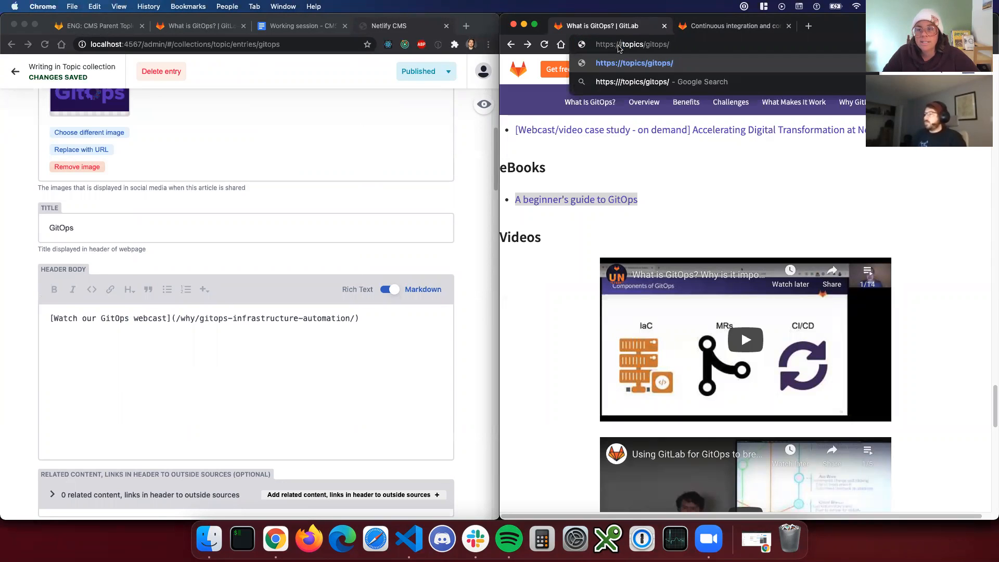
{"action": "type", "text": "ost:4567"}
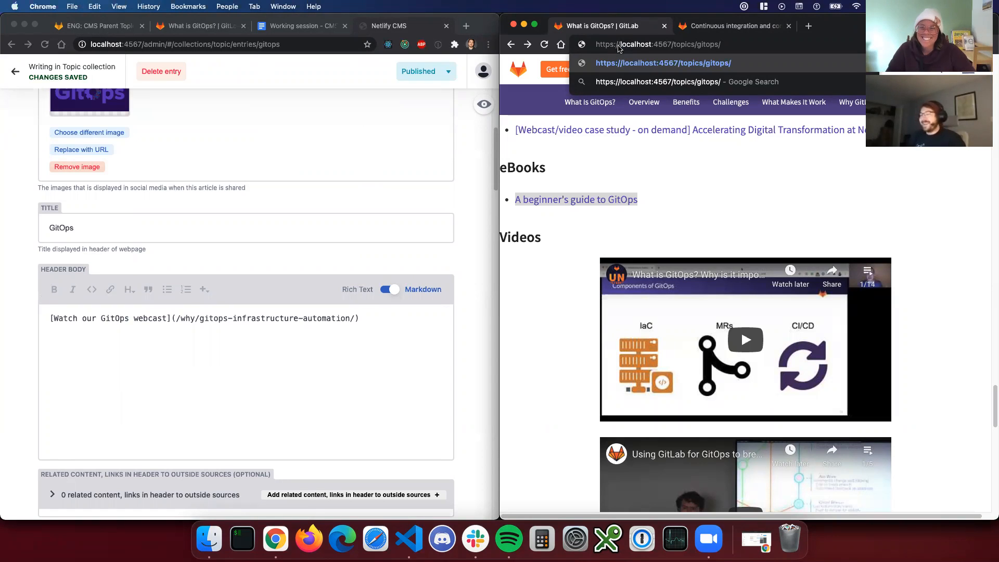
Leave the GitOps entry and reopen it from the Topic collection to check its publish status.
{"action": "scroll", "coordinate": [223, 200], "scroll_direction": "up", "scroll_amount": 5}
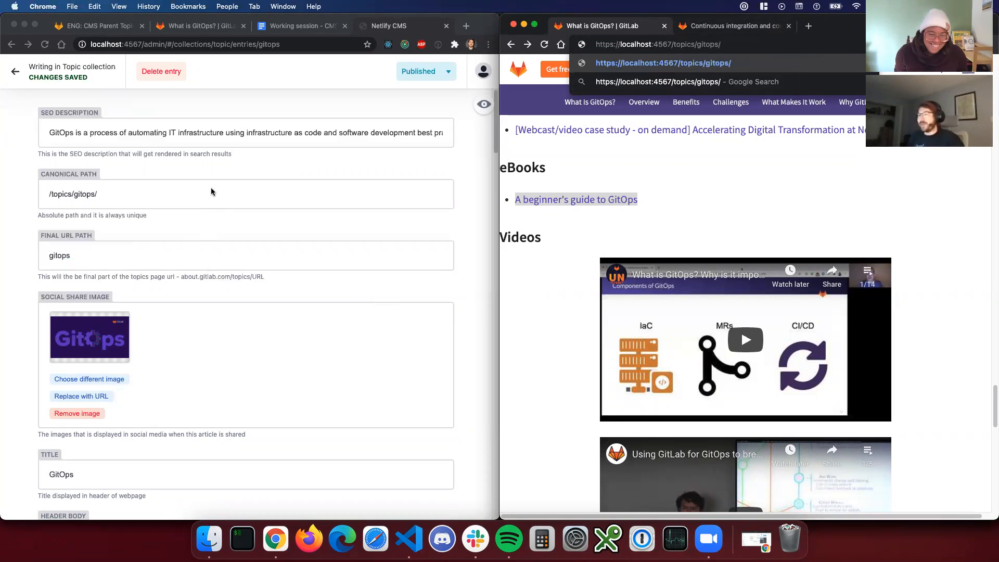
{"action": "left_click", "coordinate": [16, 72]}
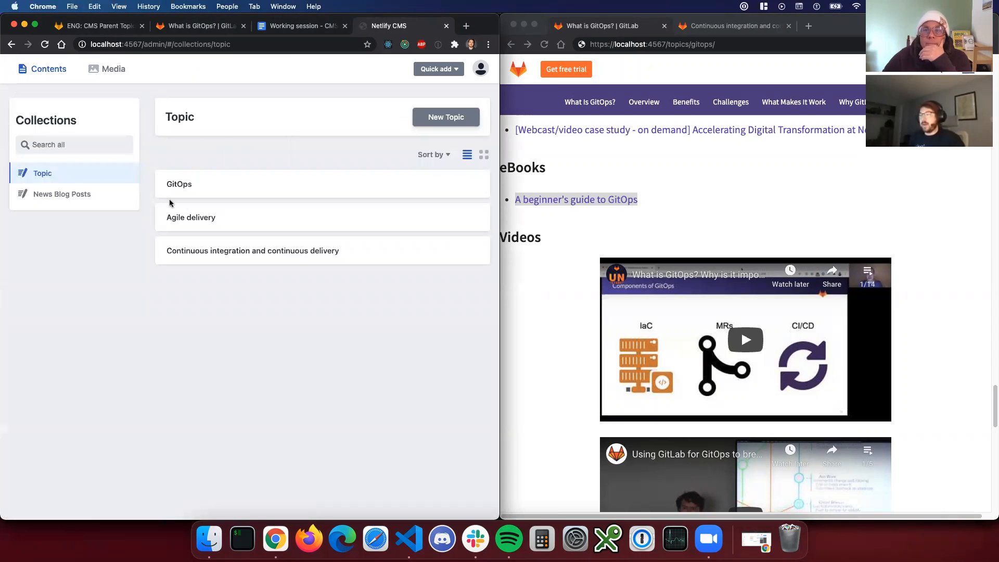
{"action": "left_click", "coordinate": [197, 187]}
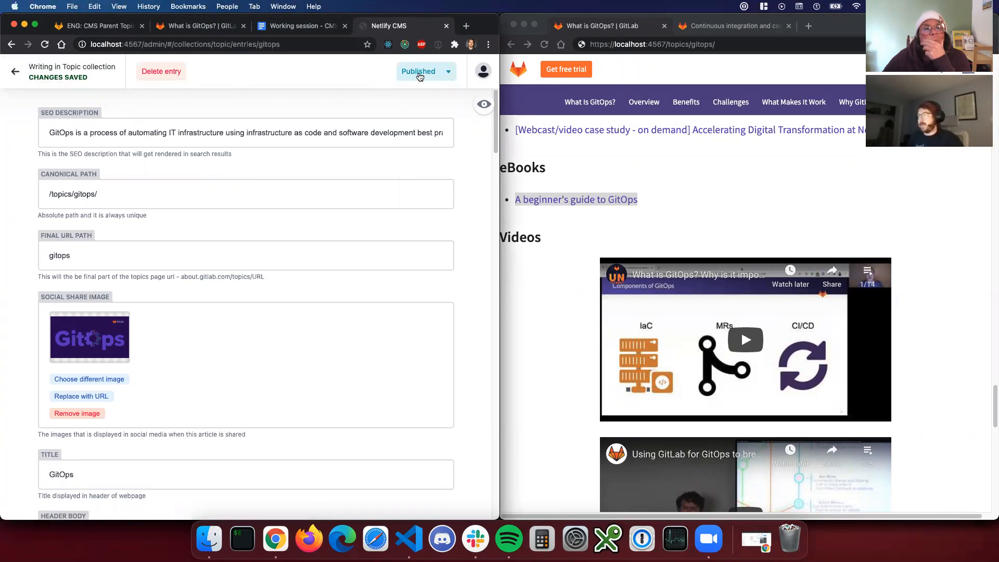
{"action": "left_click", "coordinate": [643, 45]}
{"action": "scroll", "coordinate": [548, 168], "scroll_direction": "up", "scroll_amount": 20}
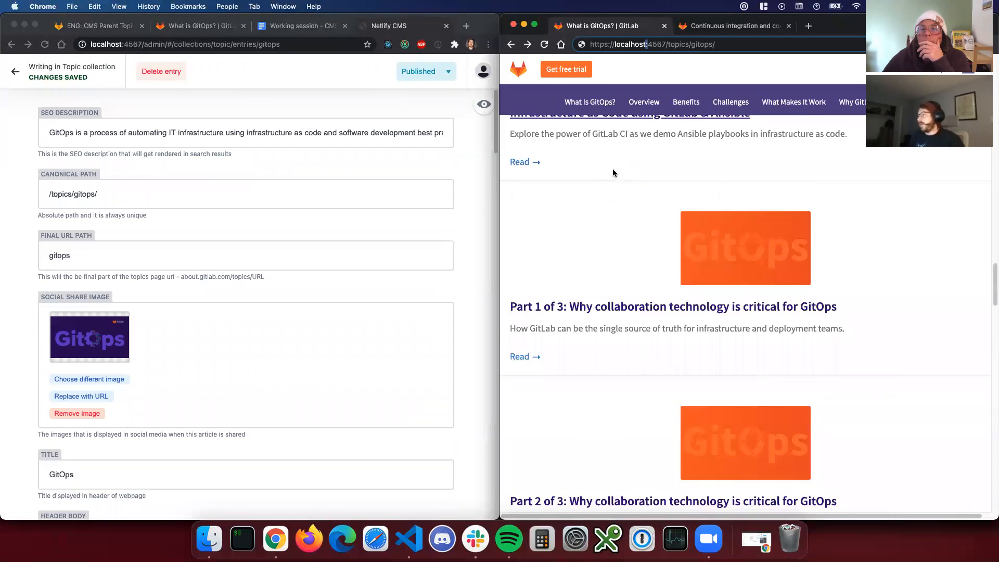
{"action": "scroll", "coordinate": [515, 107], "scroll_direction": "up", "scroll_amount": 5}
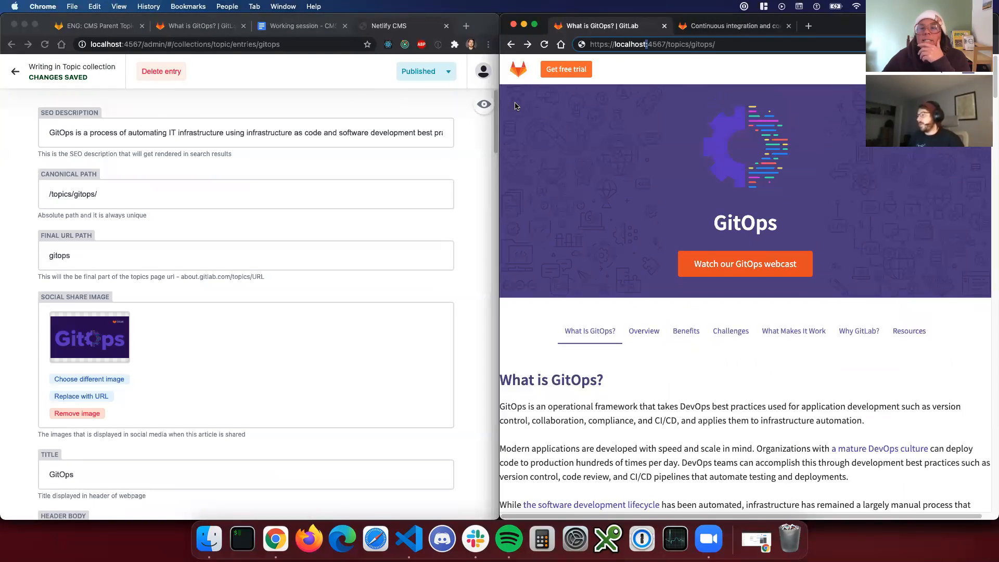
{"action": "key", "text": "Return"}
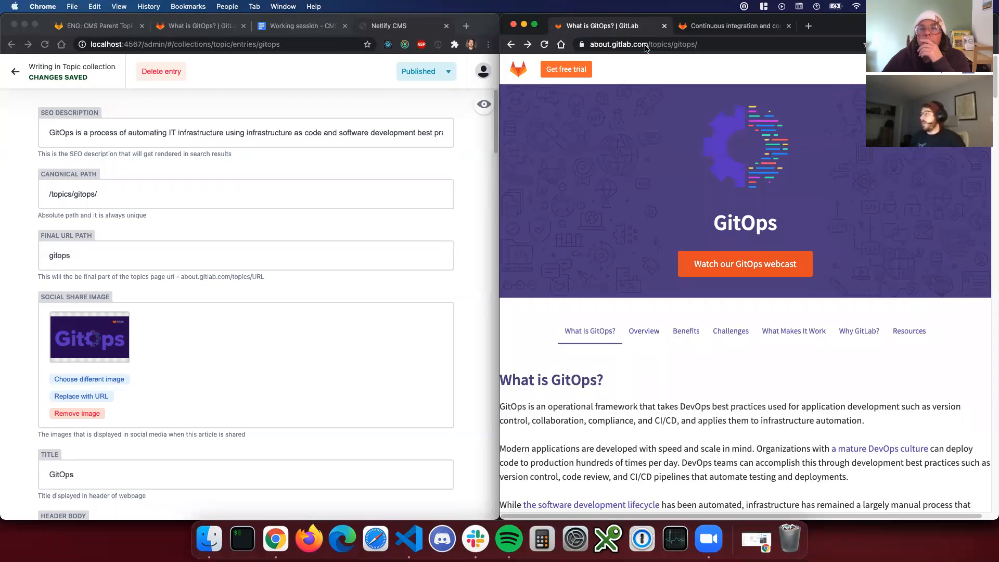
{"action": "left_click", "coordinate": [645, 46]}
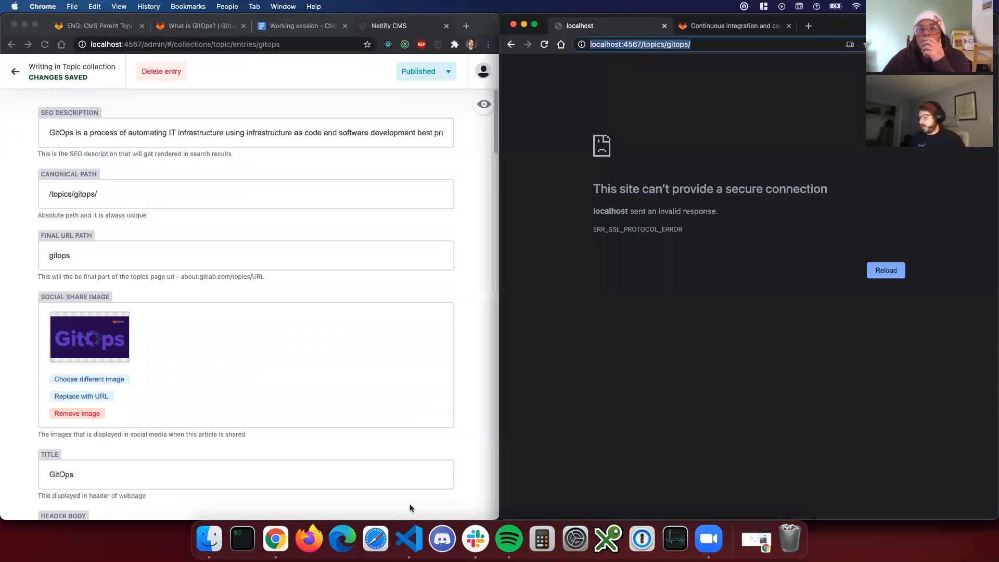
Check the local server output in VS Code's terminal and return to the localhost page's address in Chrome.
{"action": "left_click", "coordinate": [409, 537]}
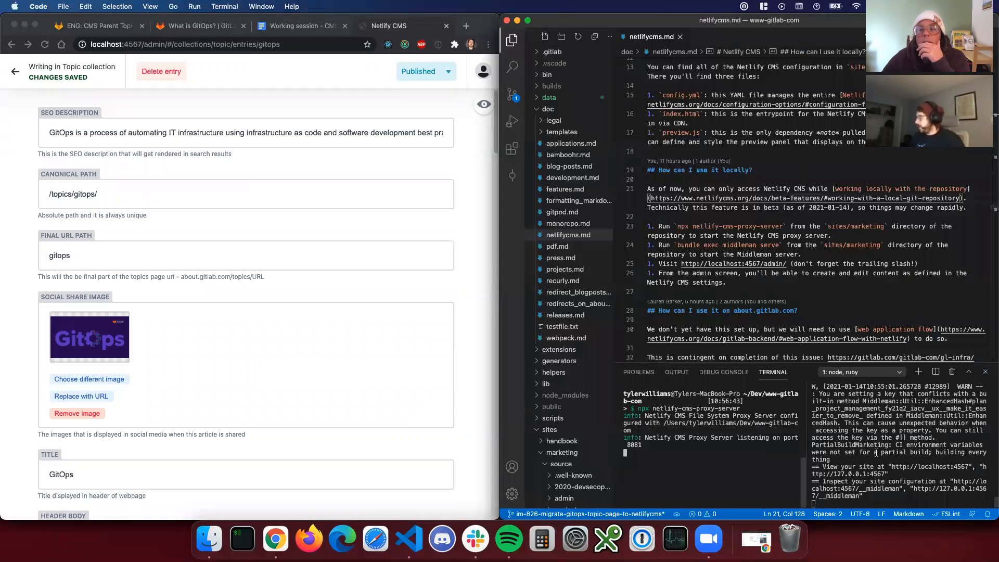
{"action": "key", "text": "super+Tab"}
{"action": "left_click", "coordinate": [662, 45]}
{"action": "left_click", "coordinate": [709, 46]}
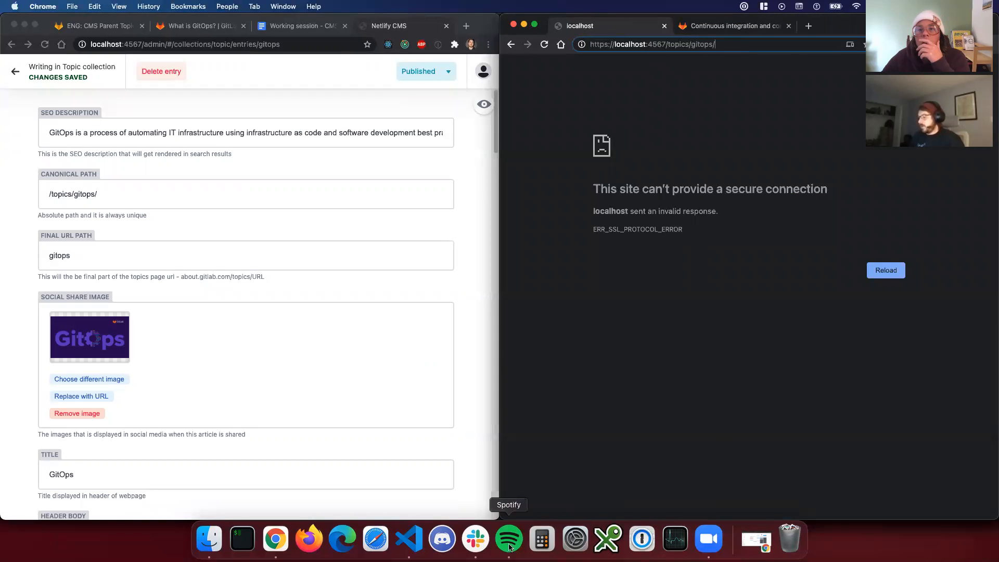
Switch to VS Code and open gitops.yml from data/topic to inspect its path and file name fields.
{"action": "left_click", "coordinate": [409, 537]}
{"action": "left_click", "coordinate": [572, 97]}
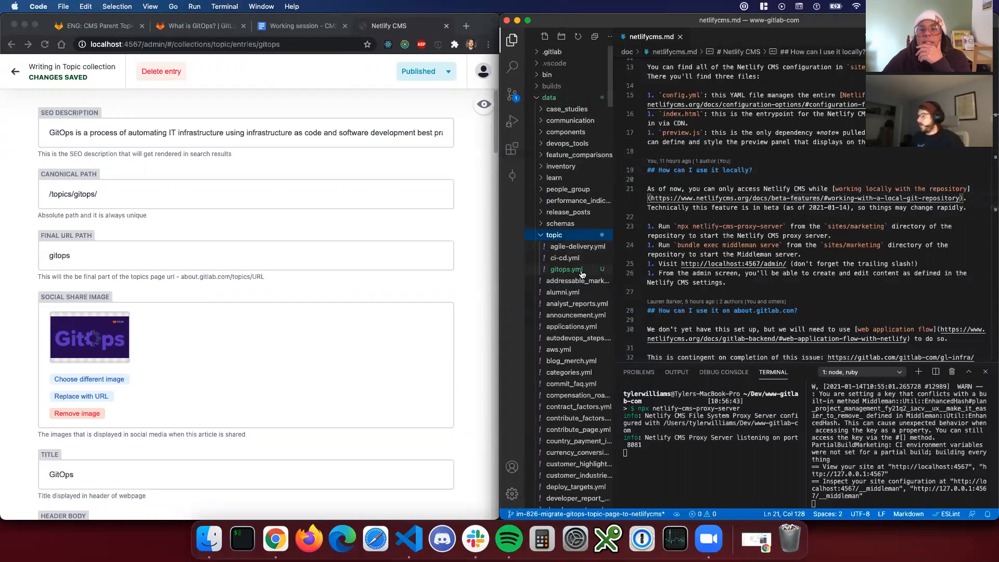
{"action": "left_click", "coordinate": [566, 269]}
{"action": "left_click", "coordinate": [753, 110]}
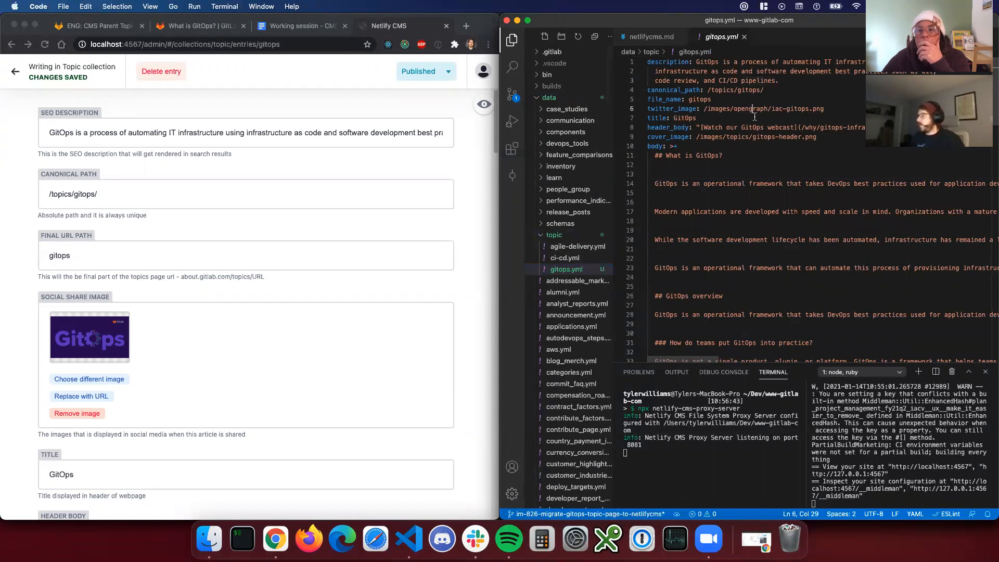
{"action": "key", "text": "Up"}
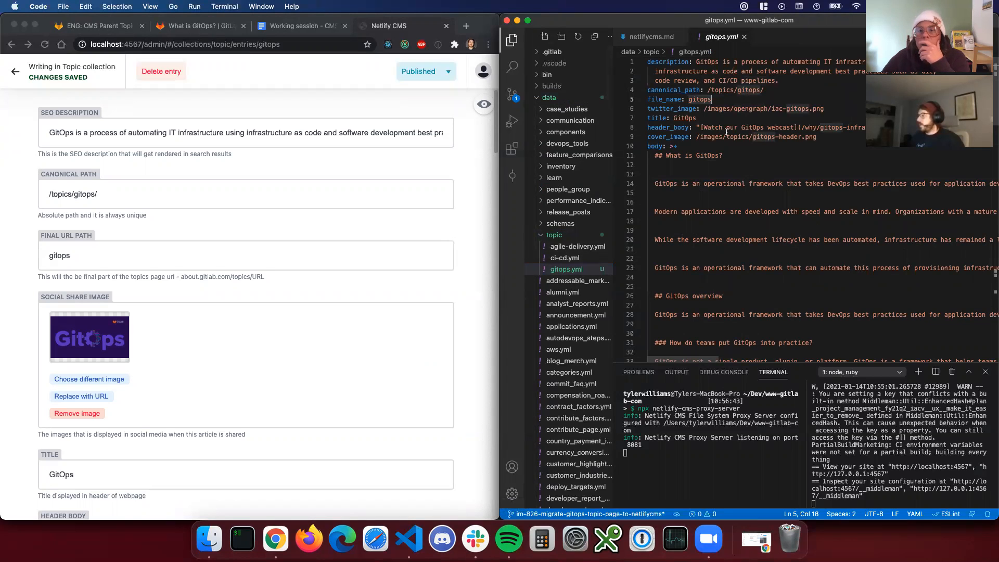
Bring Chrome's localhost window forward and tile it over the CMS window, beside the gitops.yml file in VS Code.
{"action": "key", "text": "super+Tab"}
{"action": "key", "text": "super+Tab"}
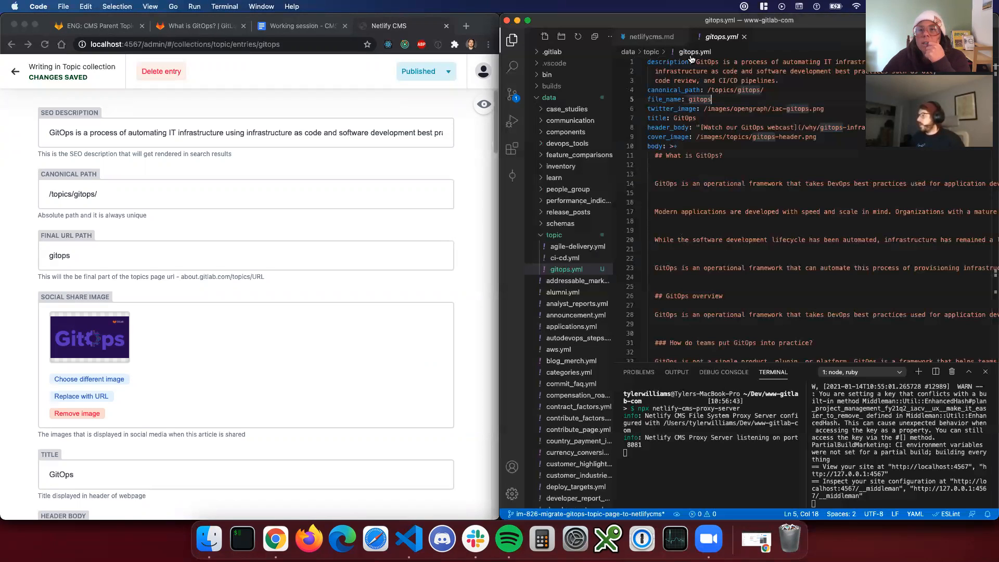
{"action": "left_click", "coordinate": [278, 540]}
{"action": "left_click_drag", "start_coordinate": [885, 34], "coordinate": [326, 77]}
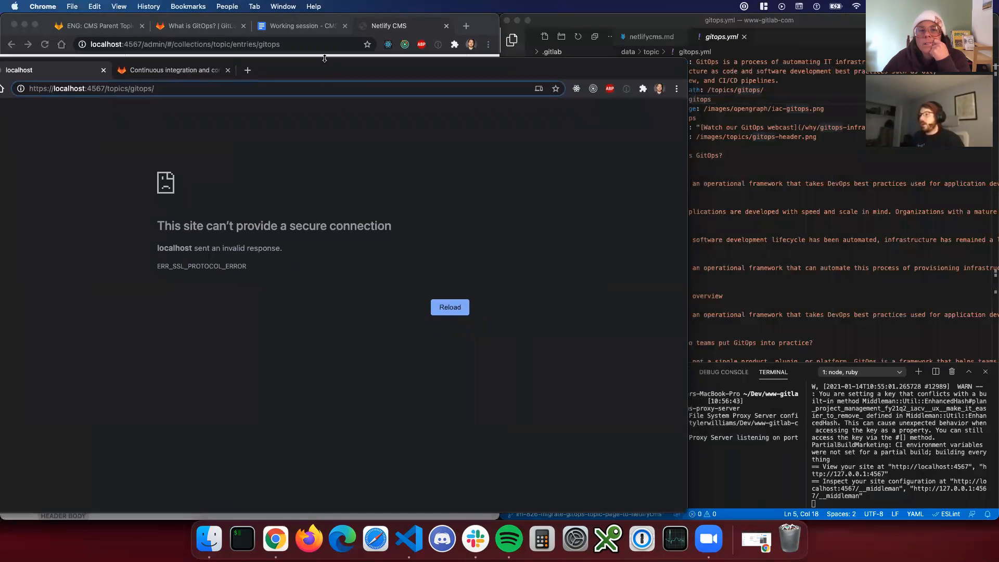
{"action": "key", "text": "ctrl+alt+Return"}
{"action": "key", "text": "ctrl+alt+Left"}
{"action": "left_click", "coordinate": [719, 137]}
{"action": "left_click", "coordinate": [212, 90]}
{"action": "left_click", "coordinate": [766, 146]}
{"action": "left_click", "coordinate": [110, 83]}
{"action": "left_click", "coordinate": [103, 46]}
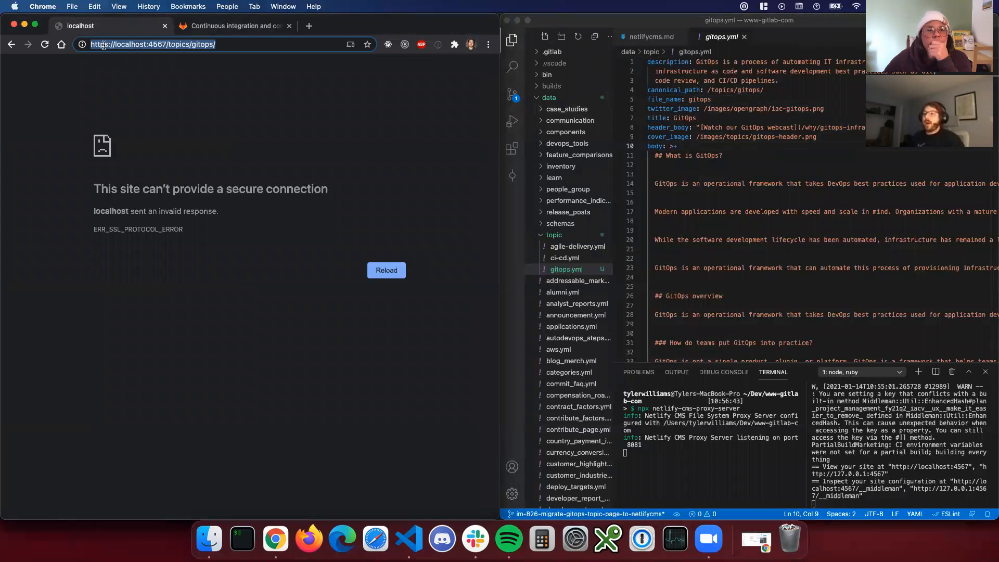
{"action": "key", "text": "Right"}
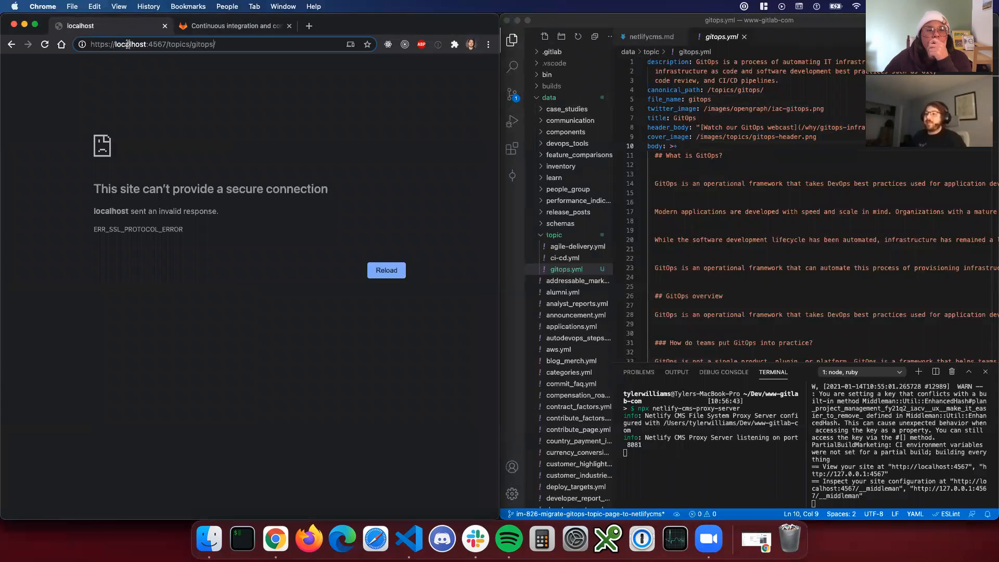
{"action": "left_click_drag", "start_coordinate": [115, 46], "coordinate": [28, 32]}
{"action": "key", "text": "BackSpace"}
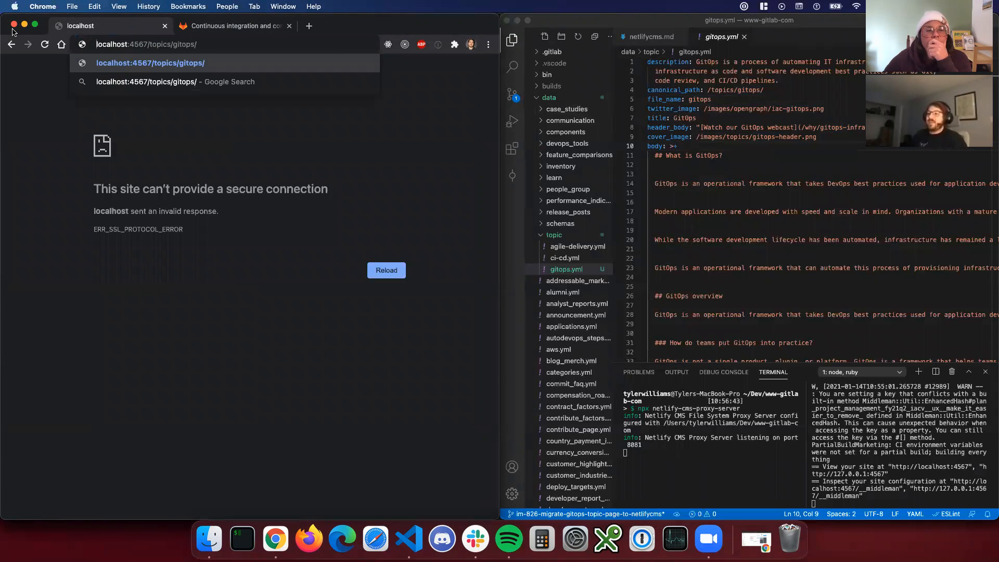
{"action": "key", "text": "Return"}
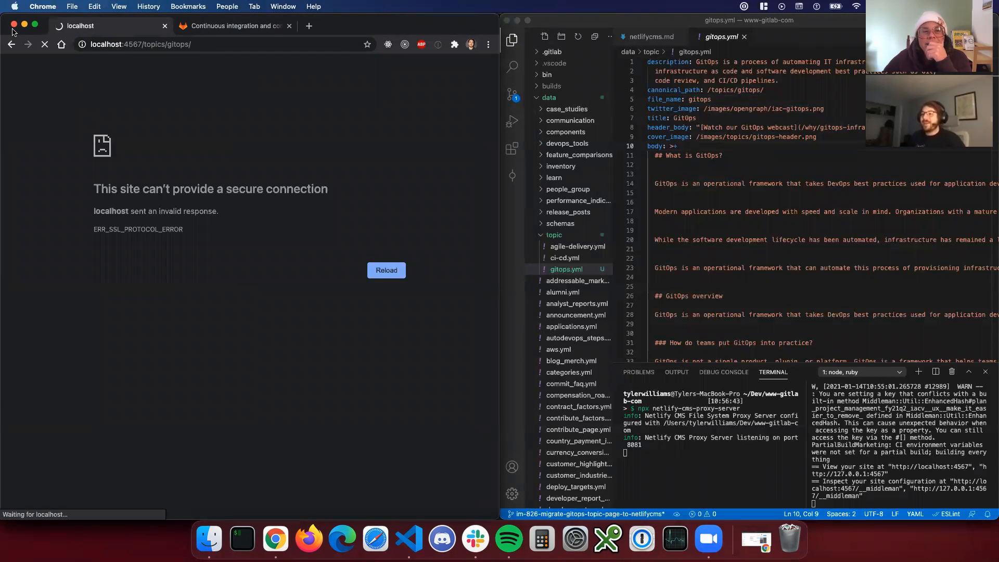
{"action": "left_click", "coordinate": [103, 44]}
{"action": "left_click", "coordinate": [103, 44]}
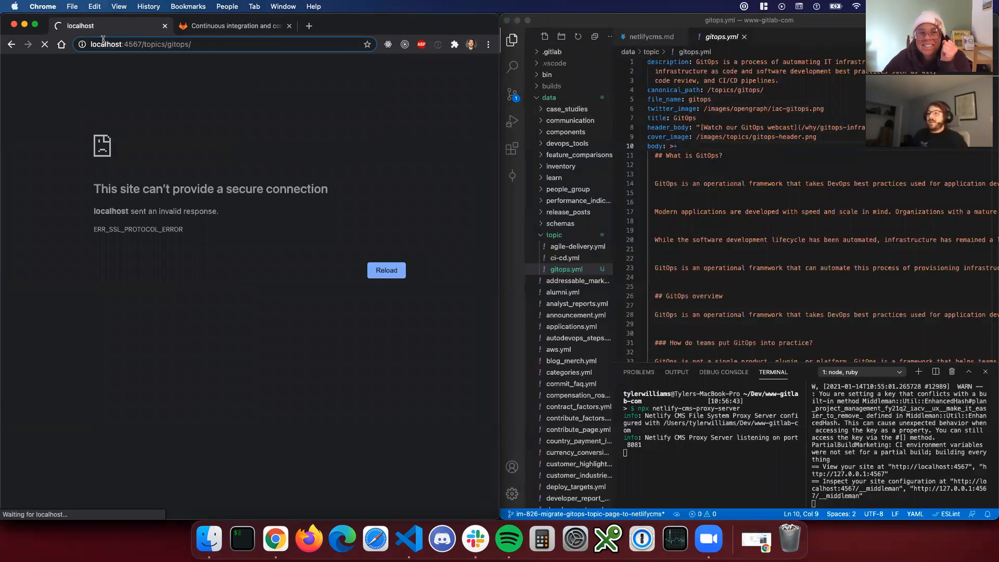
{"action": "type", "text": "http://"}
{"action": "key", "text": "Return"}
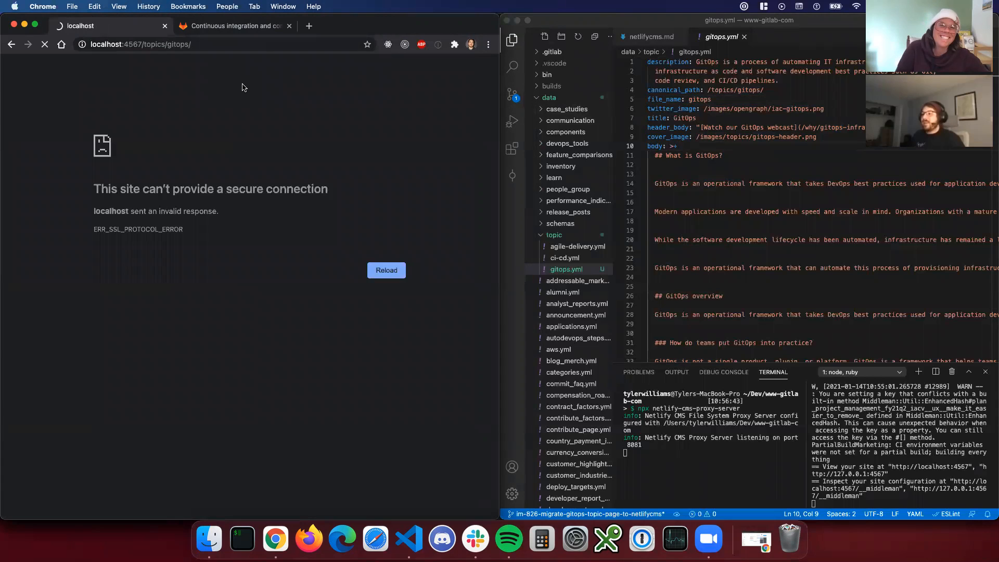
Close the stuck localhost tab and load localhost:4567/topics/gitops in a new tab.
{"action": "left_click", "coordinate": [165, 26]}
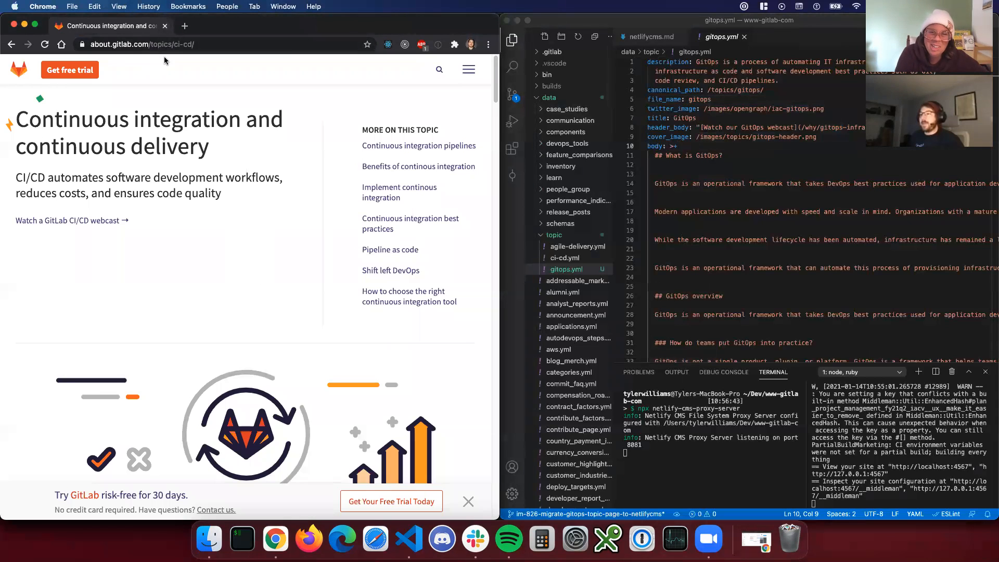
{"action": "key", "text": "super+t"}
{"action": "type", "text": "localhost:4567"}
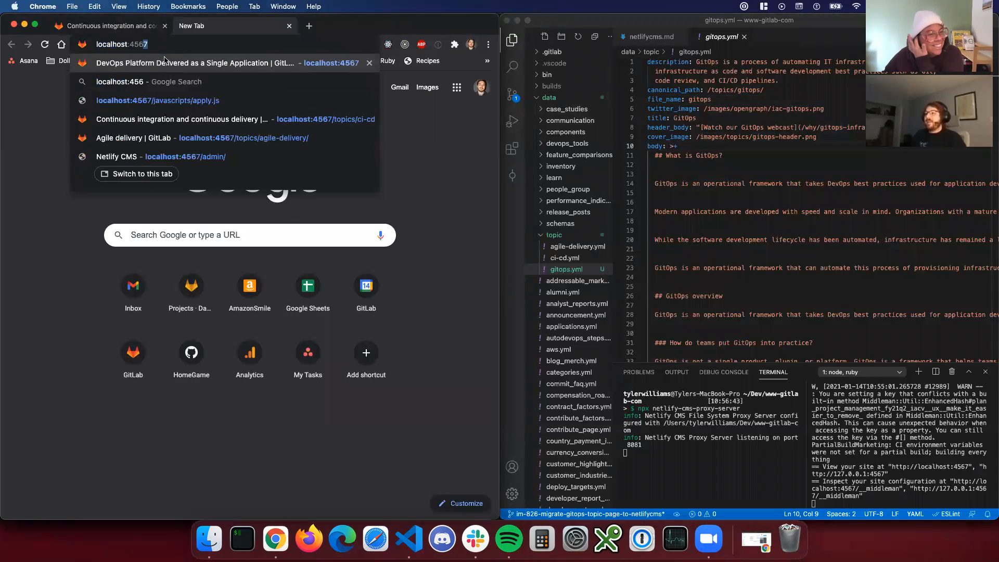
{"action": "type", "text": "/topics/"}
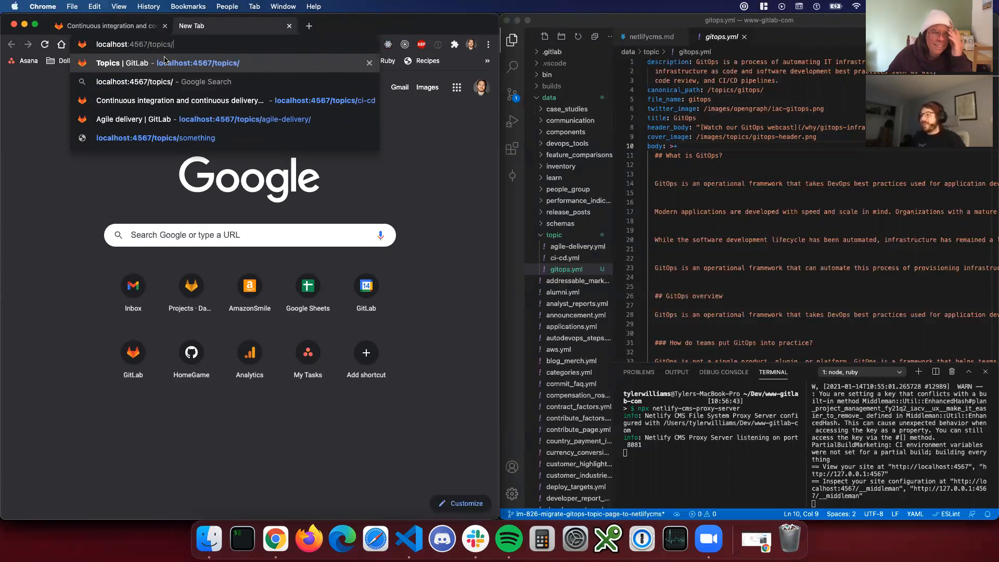
{"action": "type", "text": "gitops"}
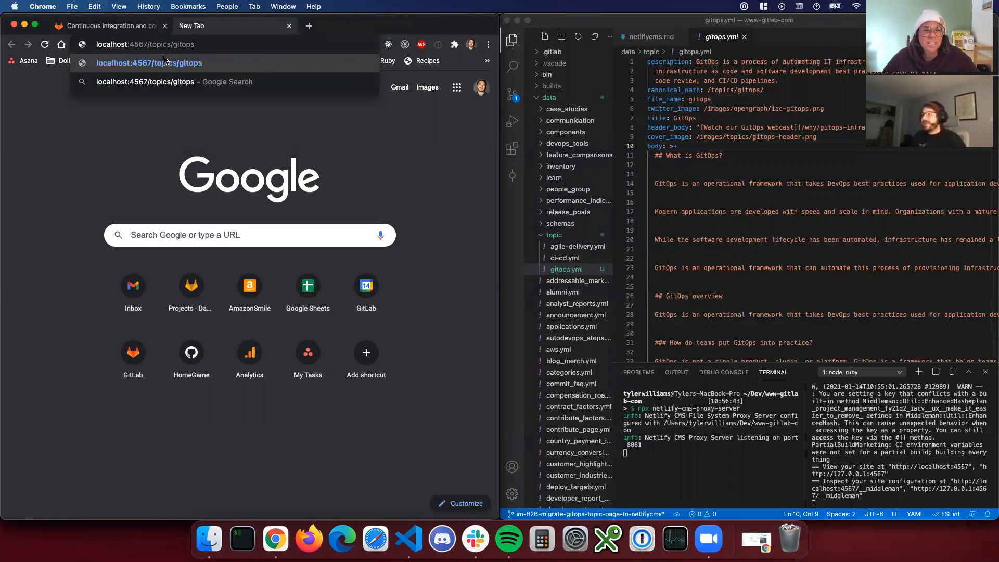
{"action": "key", "text": "Return"}
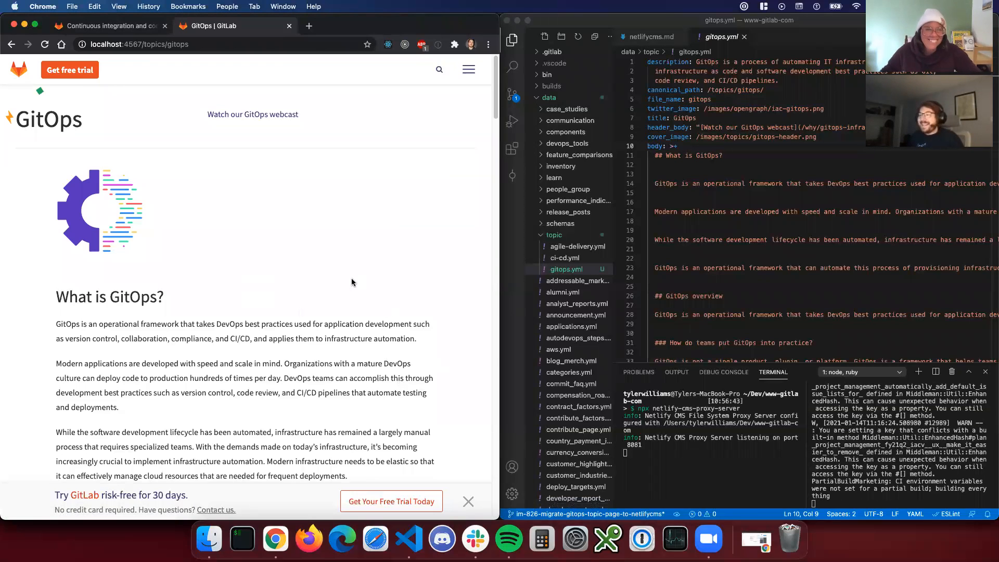
Read through the local GitOps page from its header to the "How do teams put GitOps into practice?" section.
{"action": "scroll", "coordinate": [323, 279], "scroll_direction": "down", "scroll_amount": 5}
{"action": "scroll", "coordinate": [269, 323], "scroll_direction": "up", "scroll_amount": 5}
{"action": "scroll", "coordinate": [267, 331], "scroll_direction": "down", "scroll_amount": 5}
{"action": "scroll", "coordinate": [268, 331], "scroll_direction": "down", "scroll_amount": 4}
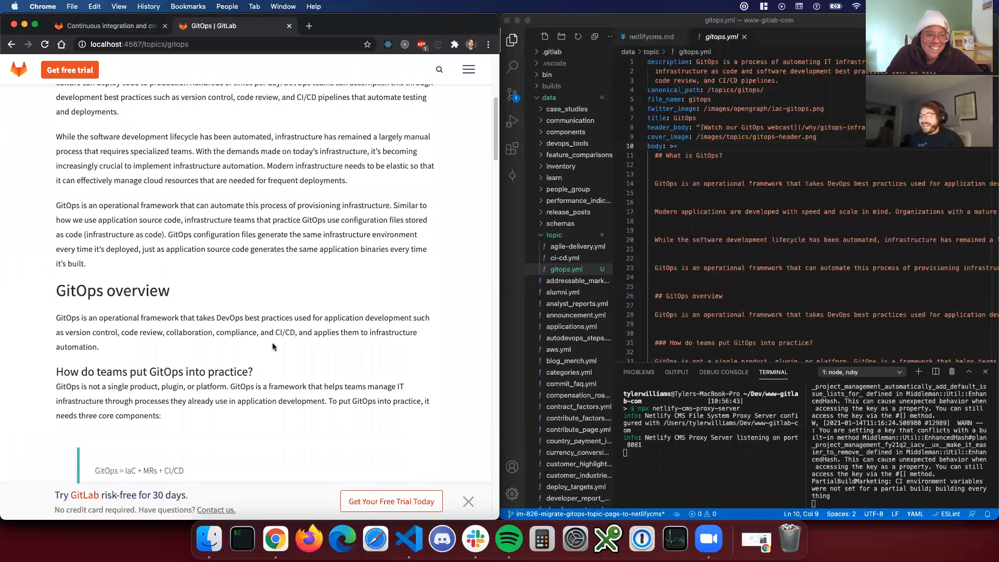
{"action": "scroll", "coordinate": [232, 382], "scroll_direction": "down", "scroll_amount": 15}
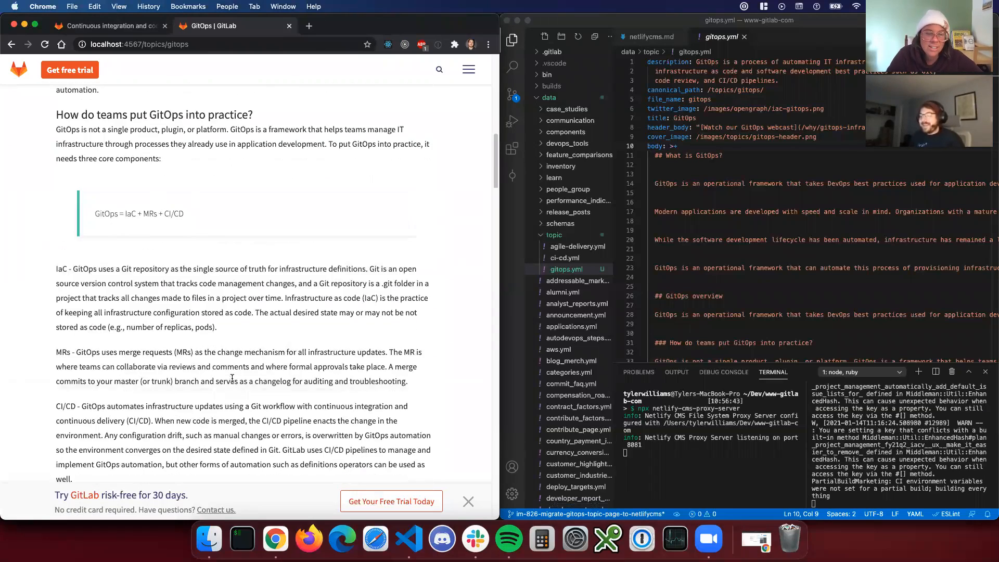
Enlarge the Chrome window to full width and examine the GitOps page's header, webcast link, cover image and body layout.
{"action": "double_click", "coordinate": [353, 28]}
{"action": "scroll", "coordinate": [521, 362], "scroll_direction": "up", "scroll_amount": 15}
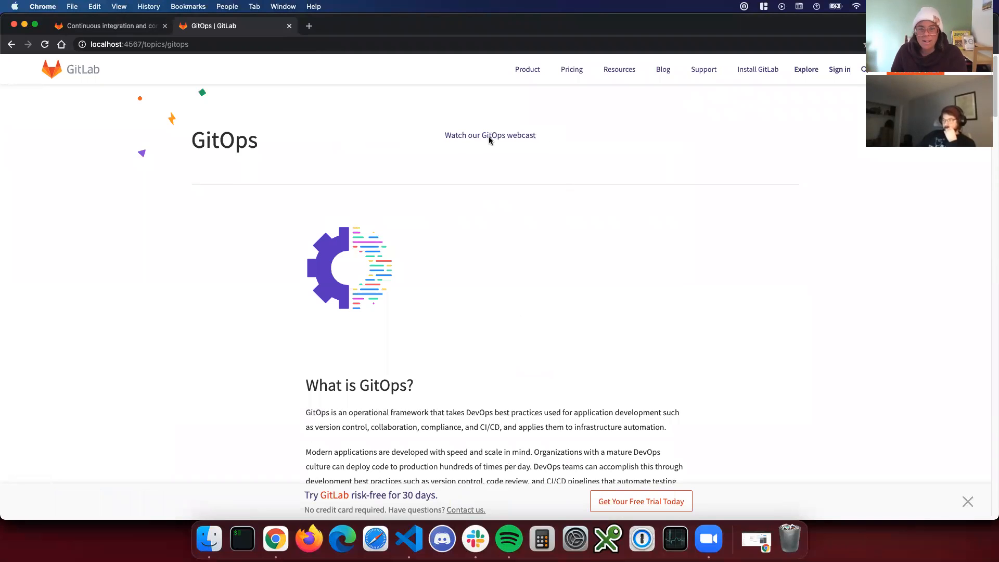
{"action": "scroll", "coordinate": [521, 301], "scroll_direction": "down", "scroll_amount": 4}
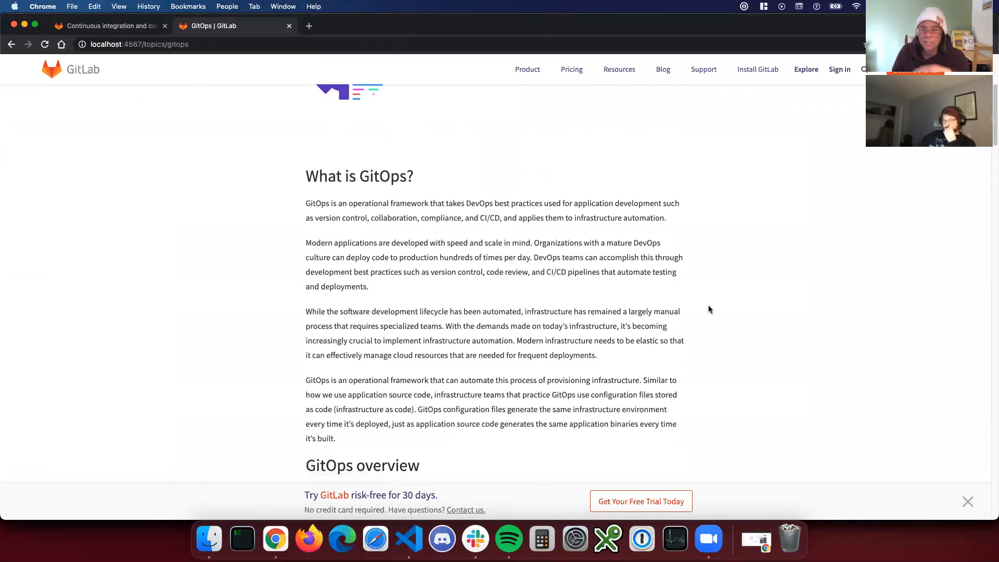
{"action": "scroll", "coordinate": [676, 297], "scroll_direction": "up", "scroll_amount": 5}
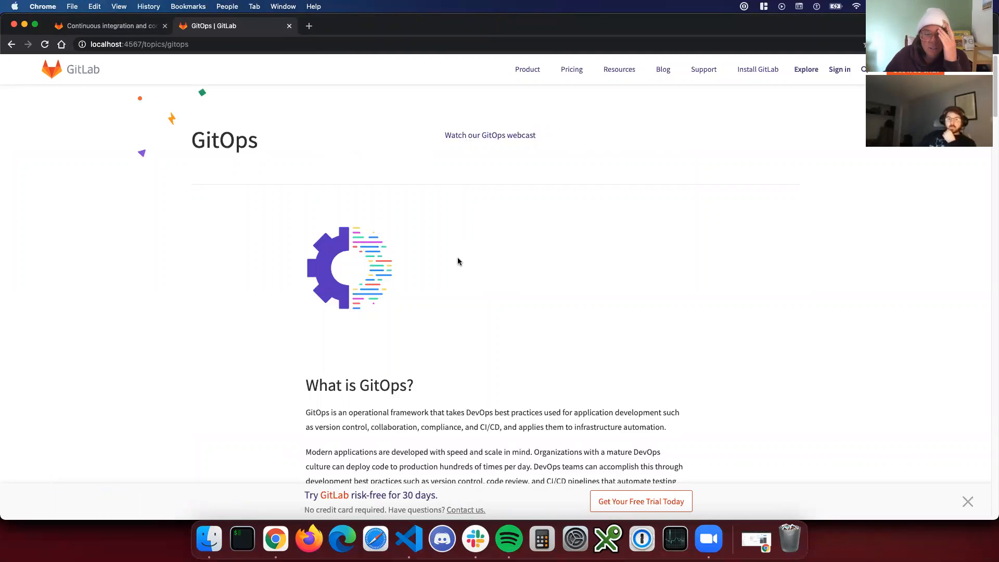
{"action": "scroll", "coordinate": [443, 287], "scroll_direction": "down", "scroll_amount": 1}
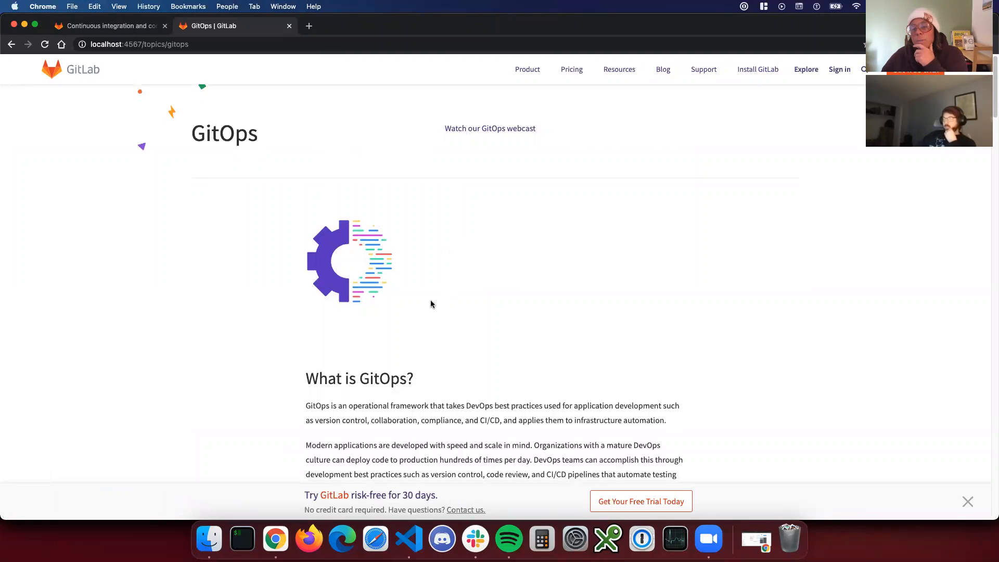
{"action": "scroll", "coordinate": [440, 301], "scroll_direction": "down", "scroll_amount": 2}
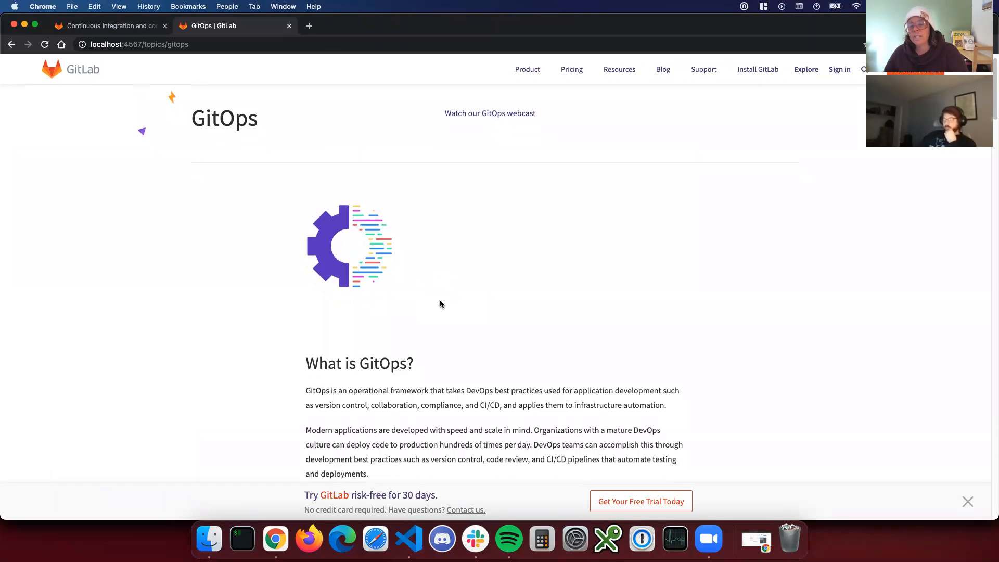
{"action": "scroll", "coordinate": [475, 290], "scroll_direction": "down", "scroll_amount": 10}
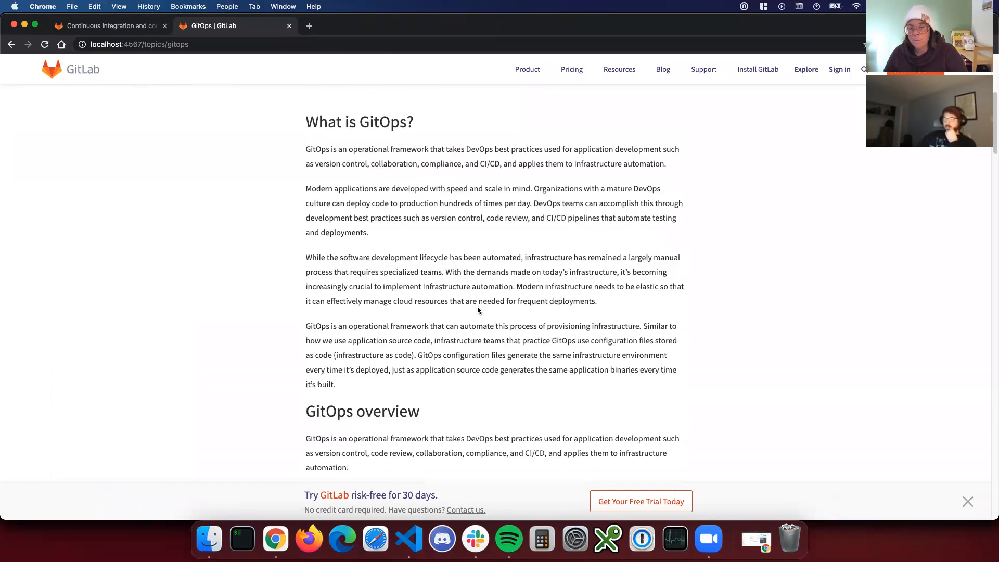
{"action": "scroll", "coordinate": [474, 313], "scroll_direction": "down", "scroll_amount": 2}
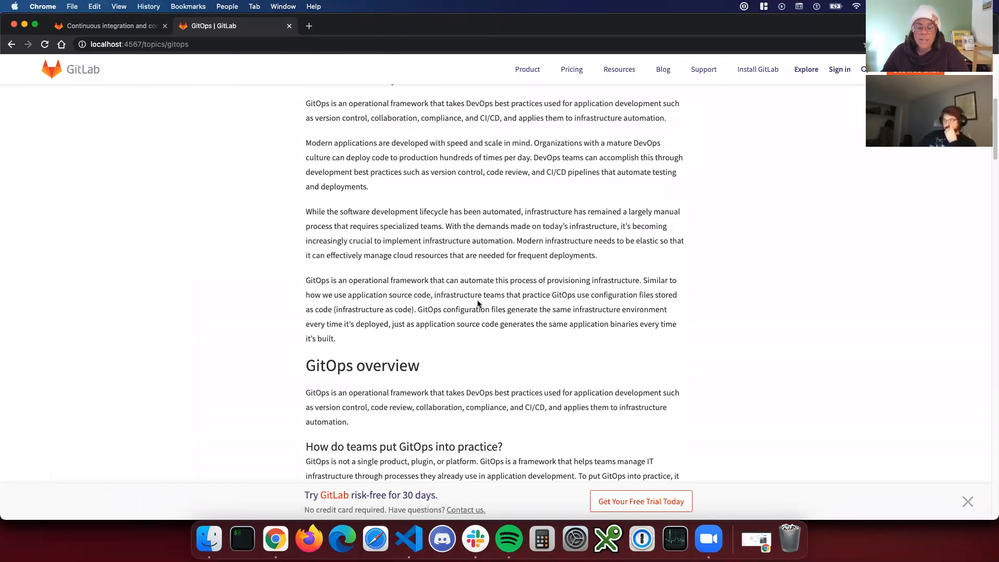
{"action": "scroll", "coordinate": [472, 310], "scroll_direction": "down", "scroll_amount": 3}
{"action": "scroll", "coordinate": [478, 303], "scroll_direction": "up", "scroll_amount": 15}
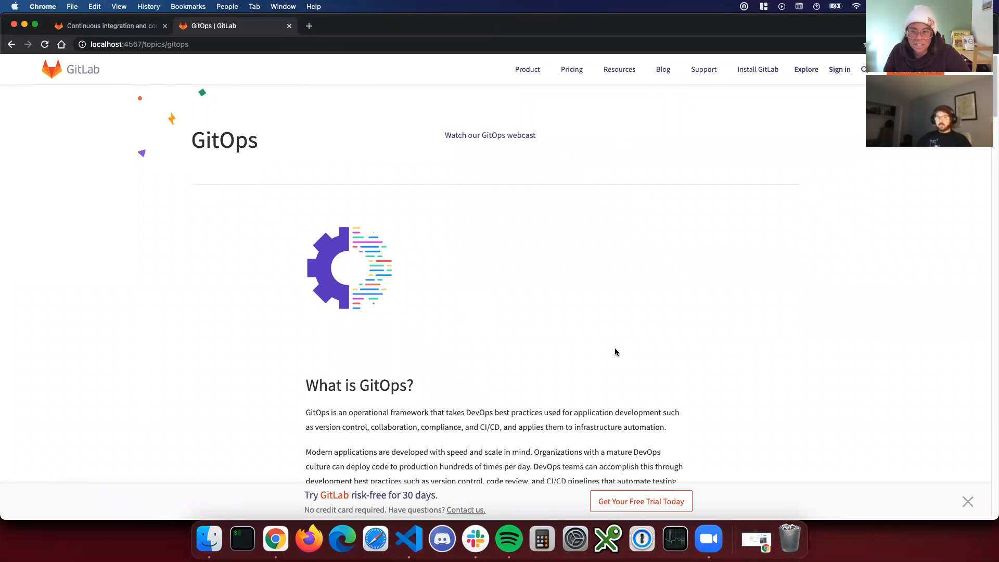
Dismiss the free-trial banner on the local GitOps page.
{"action": "scroll", "coordinate": [722, 423], "scroll_direction": "down", "scroll_amount": 5}
{"action": "left_click", "coordinate": [966, 503]}
{"action": "scroll", "coordinate": [739, 330], "scroll_direction": "up", "scroll_amount": 5}
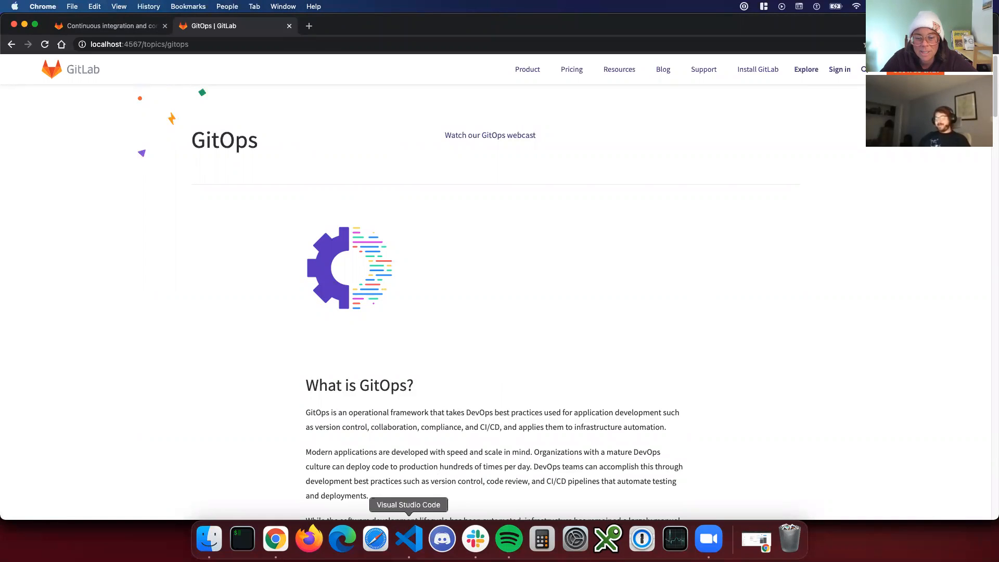
Examine the rest of the local GitOps page, especially the GitOps resources and Suggested Content sections, down to the footer.
{"action": "scroll", "coordinate": [499, 405], "scroll_direction": "down", "scroll_amount": 20}
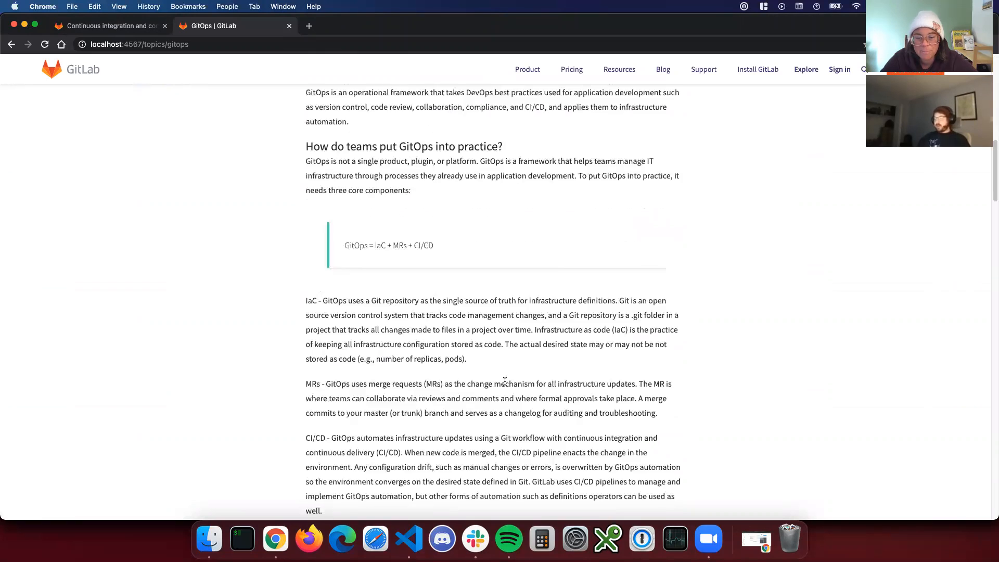
{"action": "scroll", "coordinate": [338, 263], "scroll_direction": "down", "scroll_amount": 5}
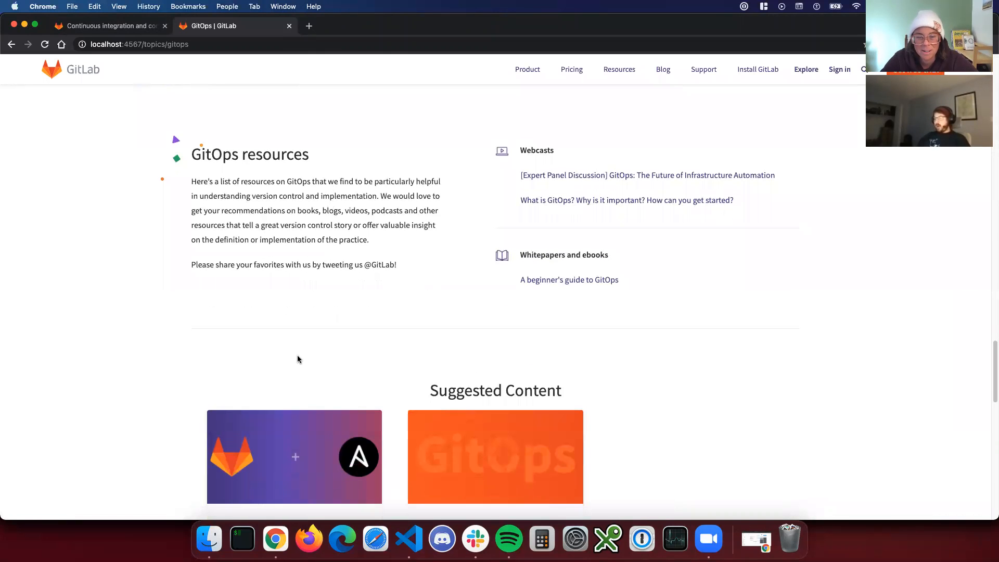
{"action": "triple_click", "coordinate": [536, 207]}
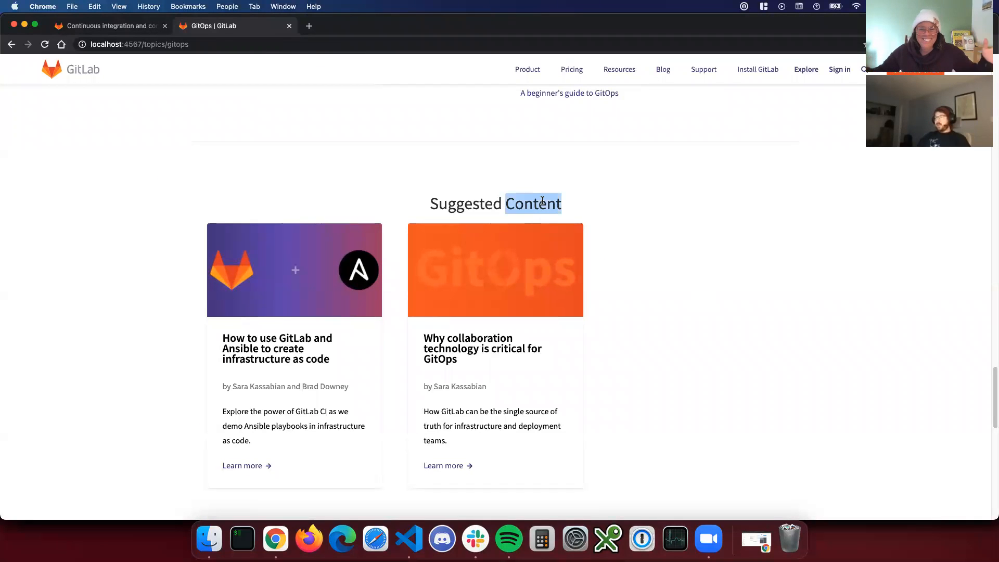
{"action": "scroll", "coordinate": [535, 319], "scroll_direction": "down", "scroll_amount": 3}
{"action": "scroll", "coordinate": [536, 318], "scroll_direction": "down", "scroll_amount": 6}
{"action": "scroll", "coordinate": [794, 315], "scroll_direction": "up", "scroll_amount": 10}
{"action": "scroll", "coordinate": [794, 314], "scroll_direction": "down", "scroll_amount": 2}
{"action": "scroll", "coordinate": [778, 294], "scroll_direction": "up", "scroll_amount": 6}
{"action": "scroll", "coordinate": [213, 265], "scroll_direction": "up", "scroll_amount": 2}
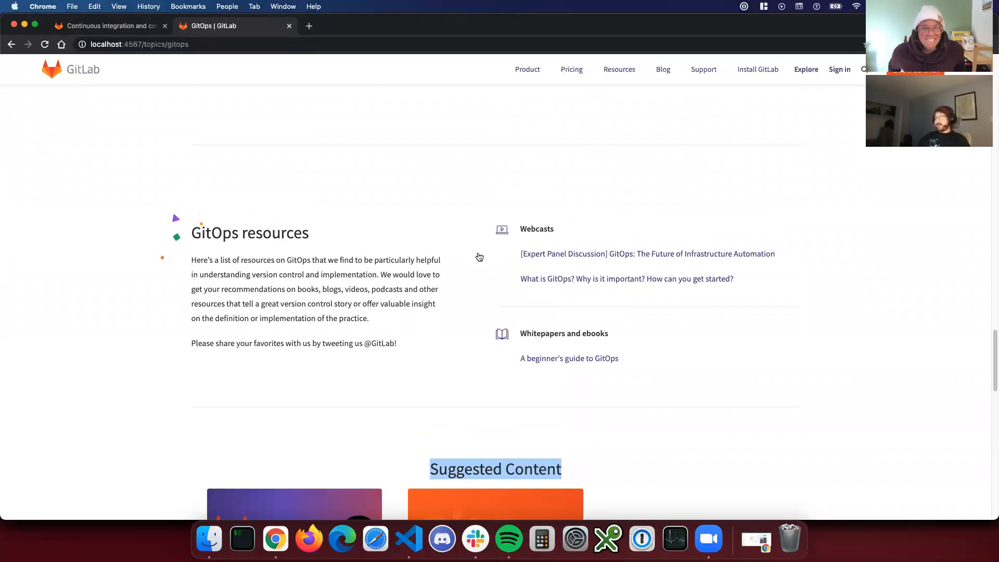
{"action": "left_click", "coordinate": [206, 211]}
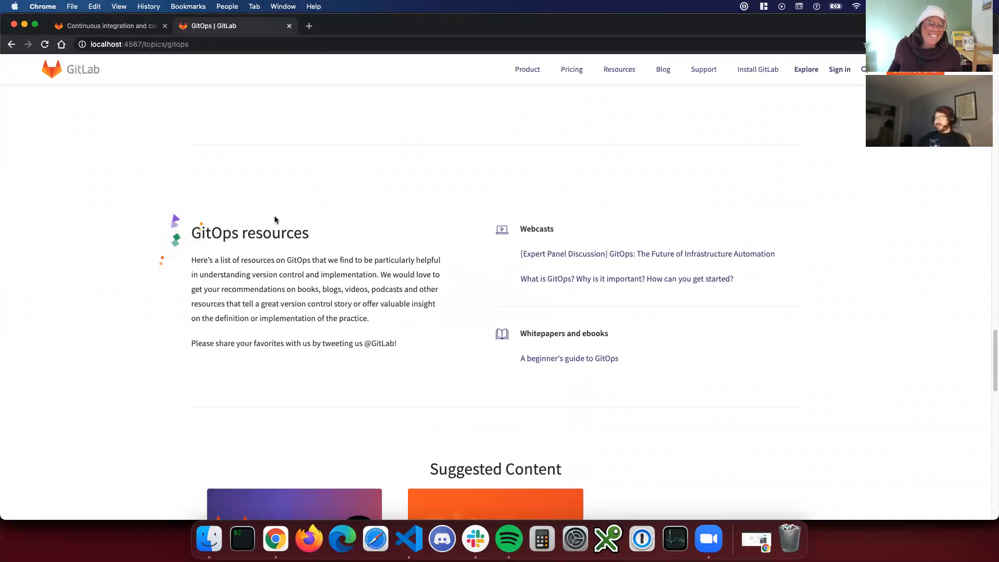
{"action": "scroll", "coordinate": [688, 341], "scroll_direction": "down", "scroll_amount": 2}
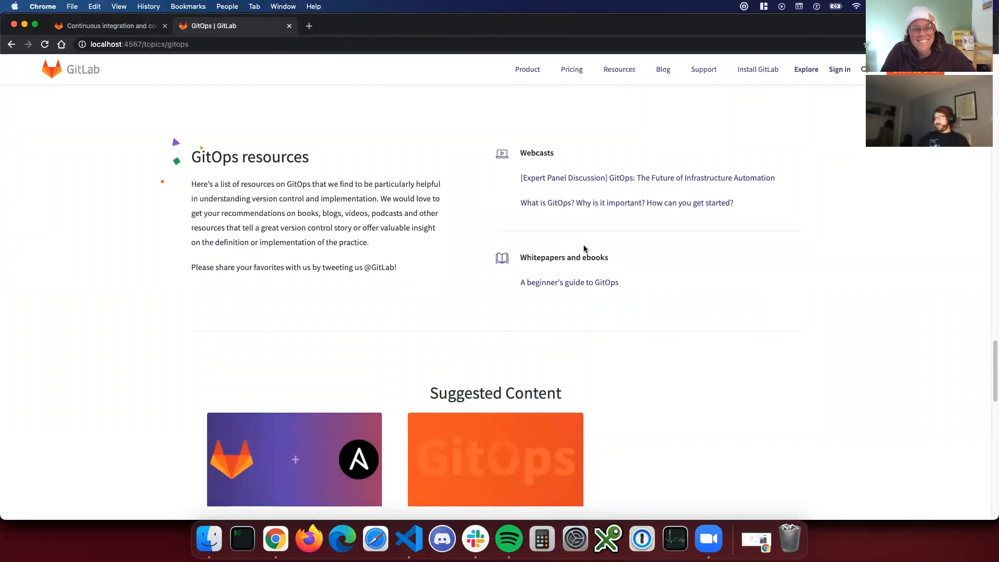
{"action": "scroll", "coordinate": [557, 329], "scroll_direction": "down", "scroll_amount": 5}
{"action": "scroll", "coordinate": [573, 391], "scroll_direction": "down", "scroll_amount": 5}
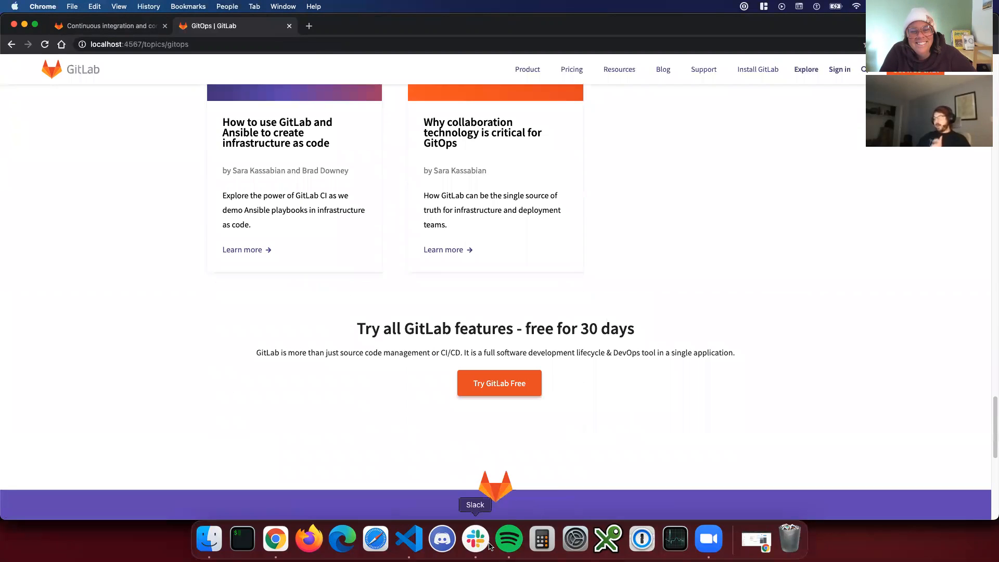
Switch to Visual Studio Code and enlarge its window to fill the screen.
{"action": "left_click", "coordinate": [409, 539]}
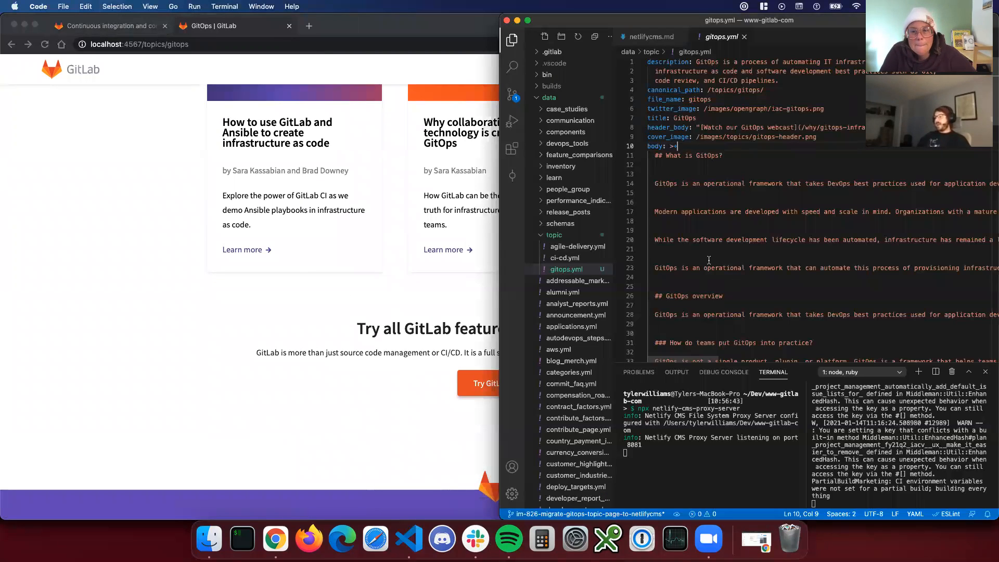
{"action": "left_click_drag", "start_coordinate": [499, 151], "coordinate": [222, 148]}
{"action": "double_click", "coordinate": [364, 19]}
Collapse all folders in the file explorer and open gitops.yml from the data/topic folder.
{"action": "left_click", "coordinate": [93, 35]}
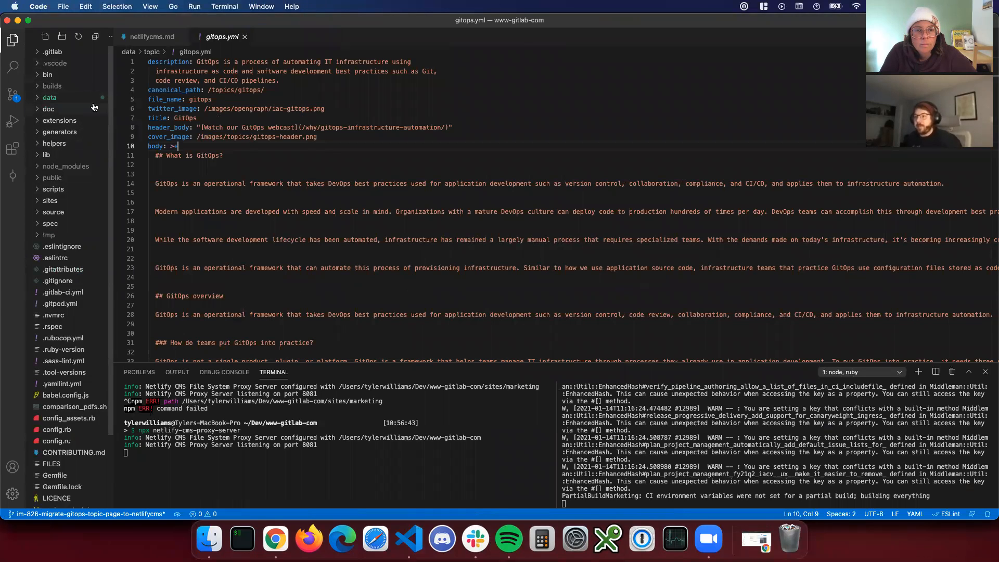
{"action": "left_click", "coordinate": [54, 99]}
{"action": "left_click", "coordinate": [54, 99]}
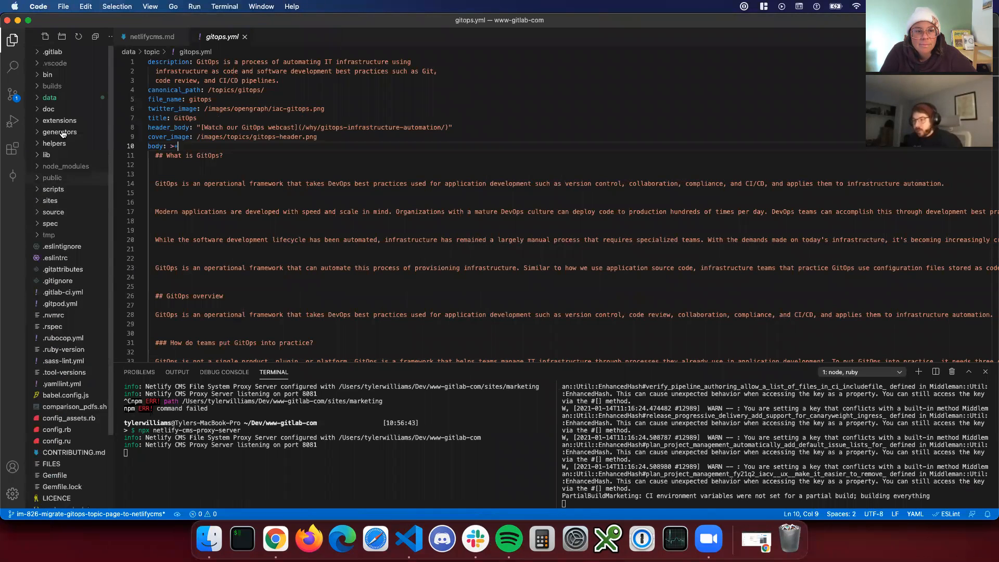
{"action": "left_click", "coordinate": [51, 87]}
{"action": "left_click", "coordinate": [49, 88]}
{"action": "left_click", "coordinate": [48, 98]}
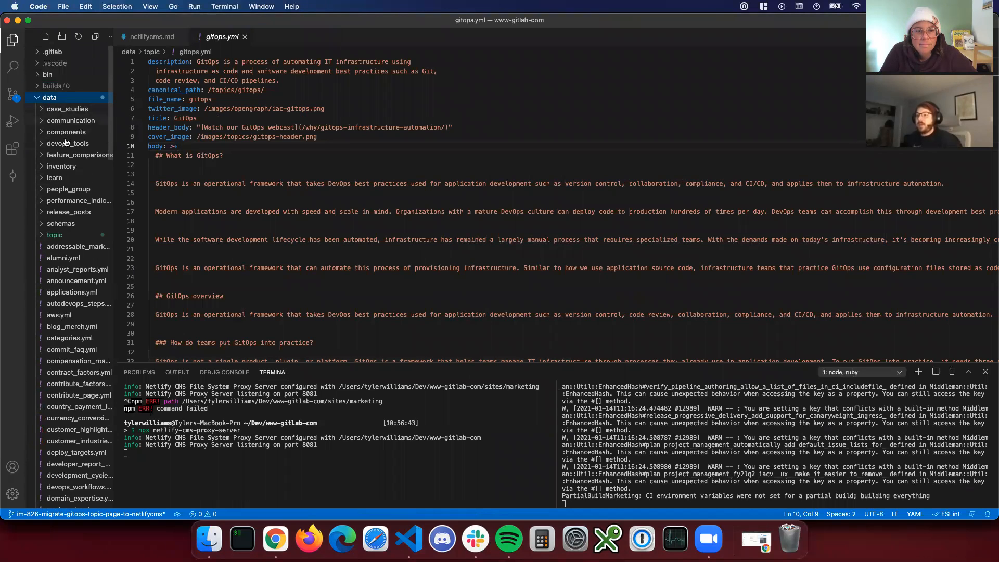
{"action": "left_click", "coordinate": [60, 238]}
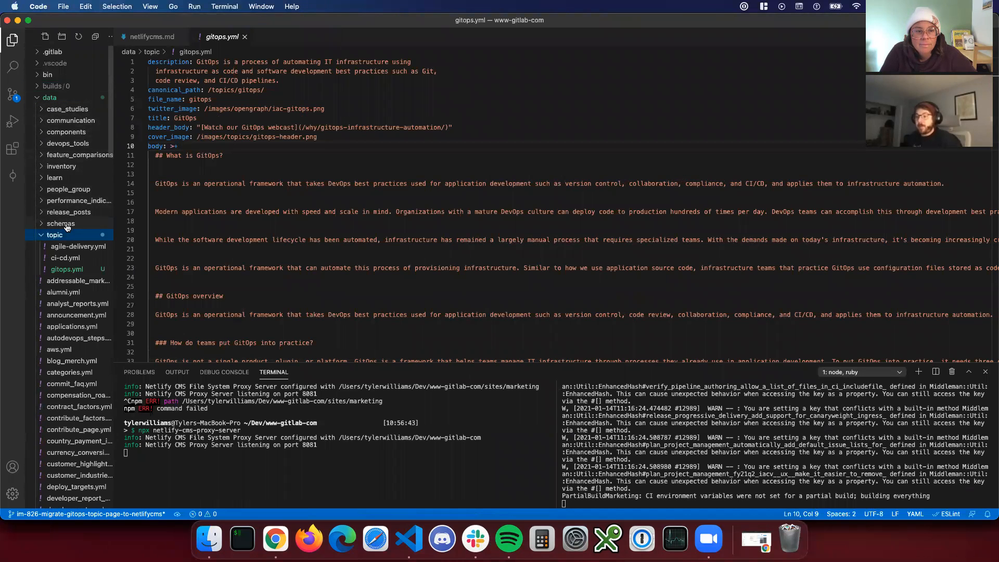
{"action": "left_click", "coordinate": [60, 268]}
{"action": "left_click", "coordinate": [315, 136]}
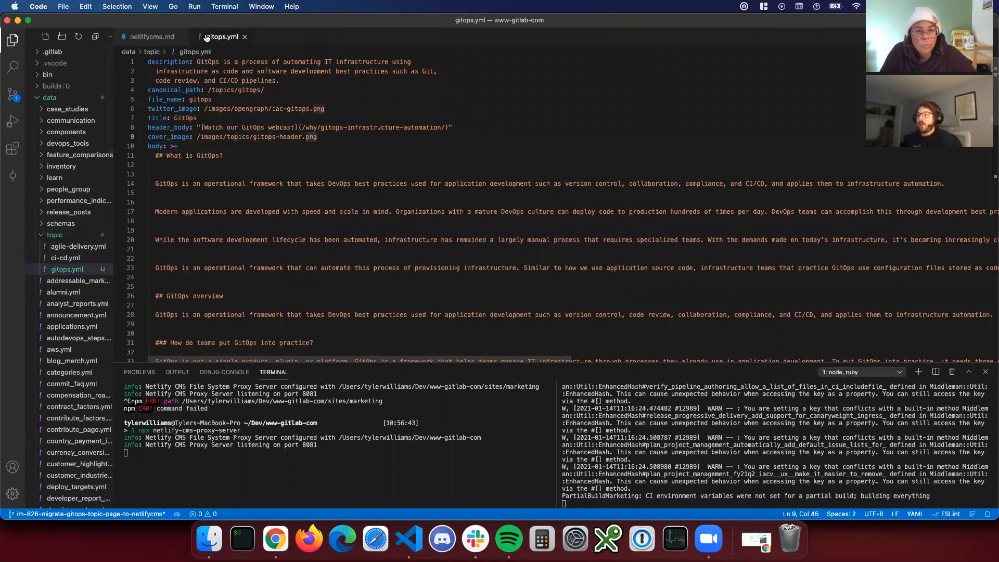
Open config.yml from the sites/marketing/source/admin folder.
{"action": "scroll", "coordinate": [61, 339], "scroll_direction": "down", "scroll_amount": 2}
{"action": "scroll", "coordinate": [61, 339], "scroll_direction": "down", "scroll_amount": 15}
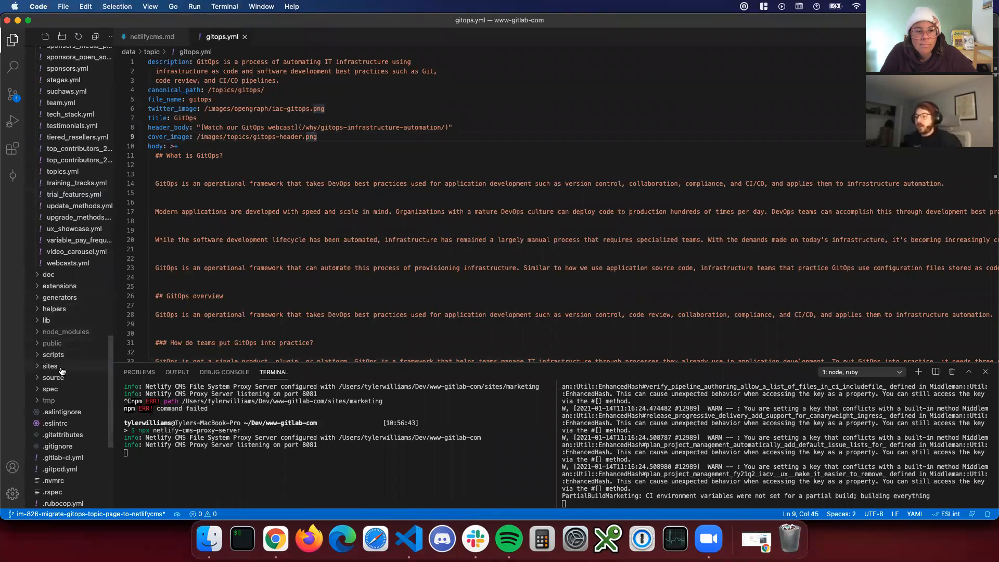
{"action": "left_click", "coordinate": [61, 368]}
{"action": "left_click", "coordinate": [63, 391]}
{"action": "scroll", "coordinate": [64, 398], "scroll_direction": "down", "scroll_amount": 3}
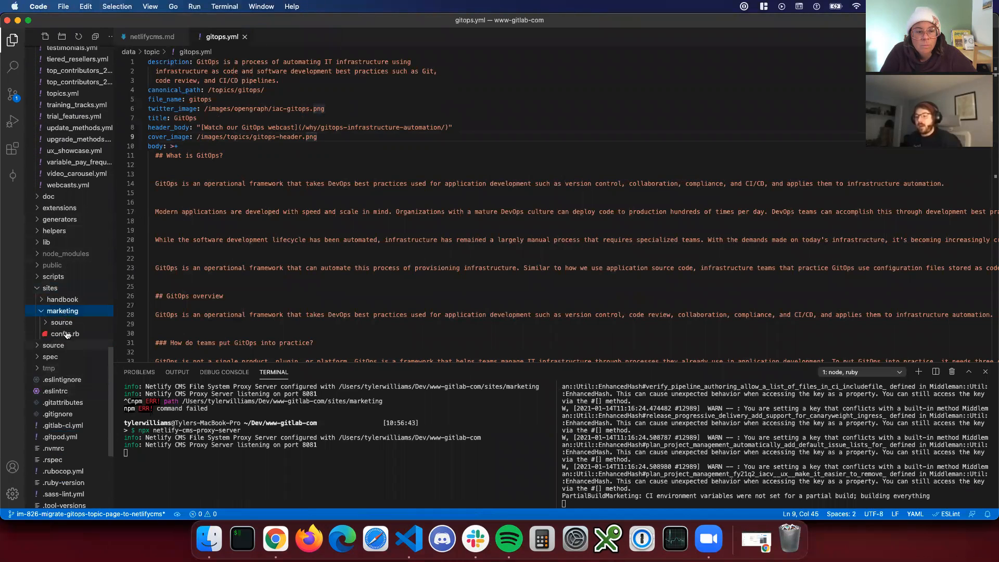
{"action": "left_click", "coordinate": [62, 322]}
{"action": "scroll", "coordinate": [76, 359], "scroll_direction": "down", "scroll_amount": 10}
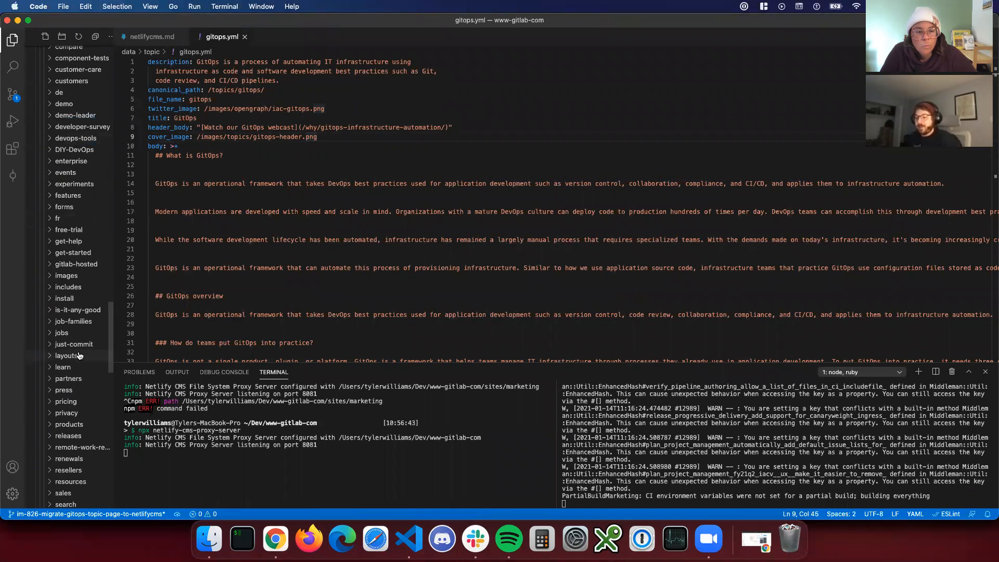
{"action": "scroll", "coordinate": [75, 367], "scroll_direction": "down", "scroll_amount": 4}
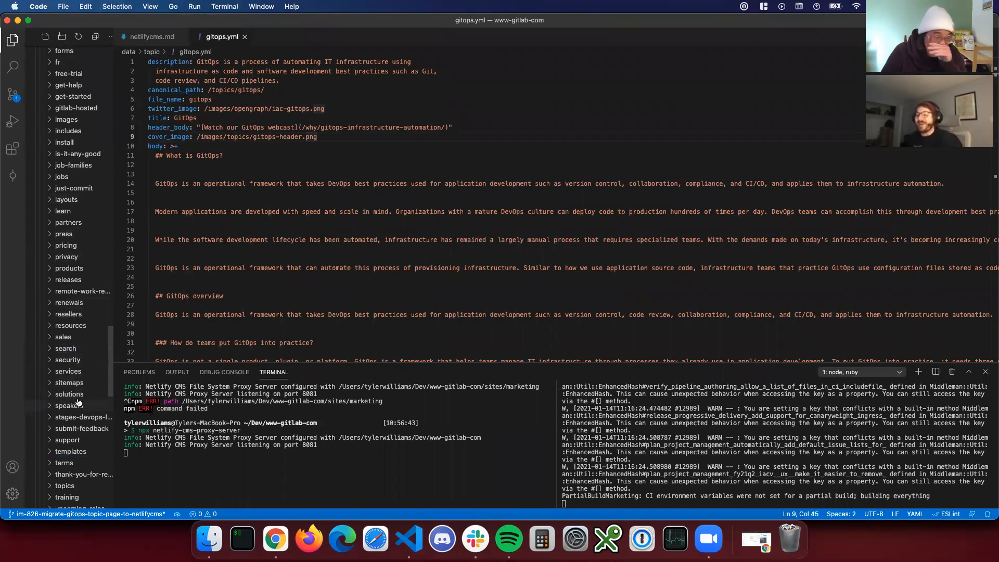
{"action": "scroll", "coordinate": [72, 468], "scroll_direction": "up", "scroll_amount": 15}
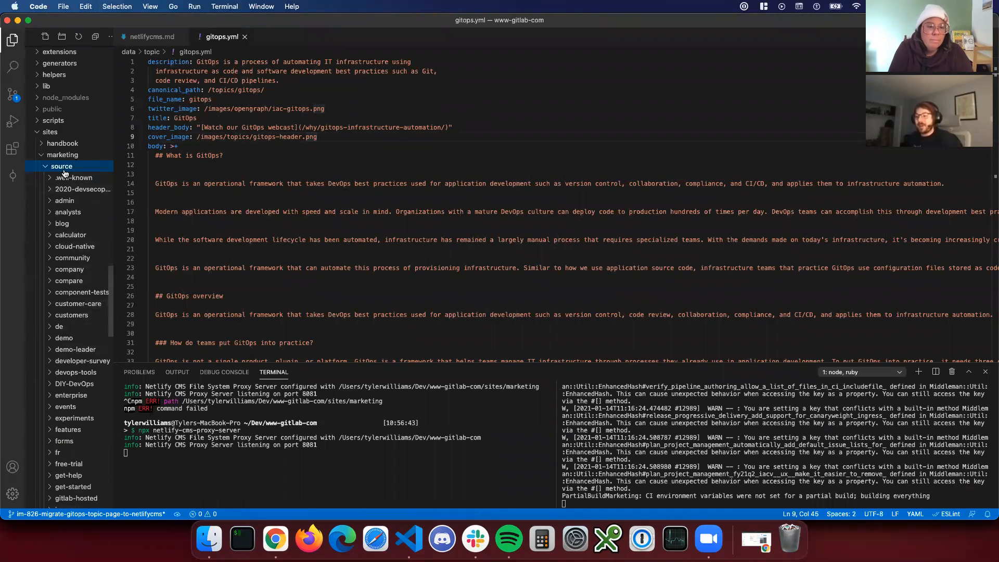
{"action": "left_click", "coordinate": [64, 201]}
{"action": "left_click", "coordinate": [72, 212]}
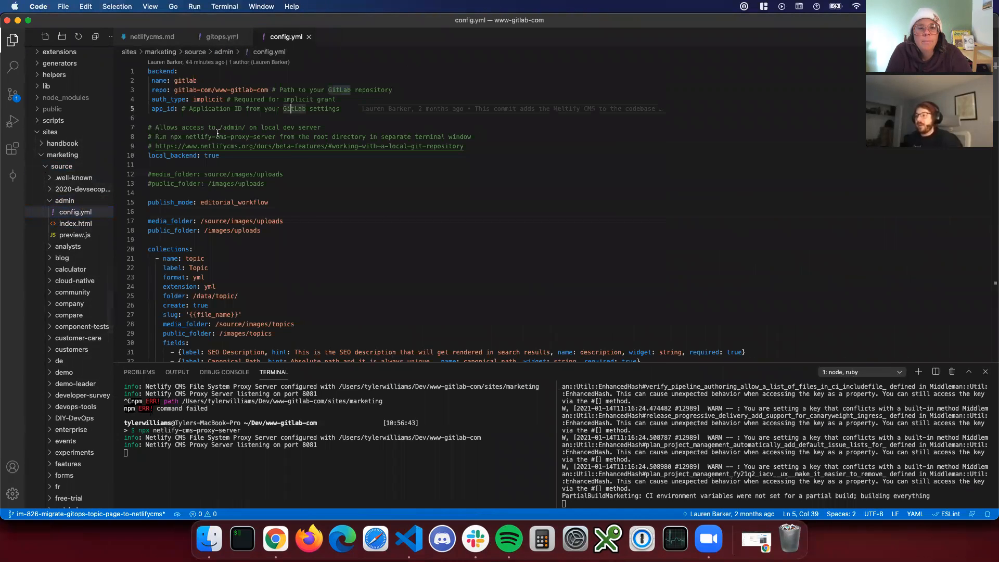
Highlight the "folder: /data/topic/" line of the topic collection in config.yml.
{"action": "scroll", "coordinate": [218, 133], "scroll_direction": "down", "scroll_amount": 3}
{"action": "left_click_drag", "start_coordinate": [239, 218], "coordinate": [188, 220]}
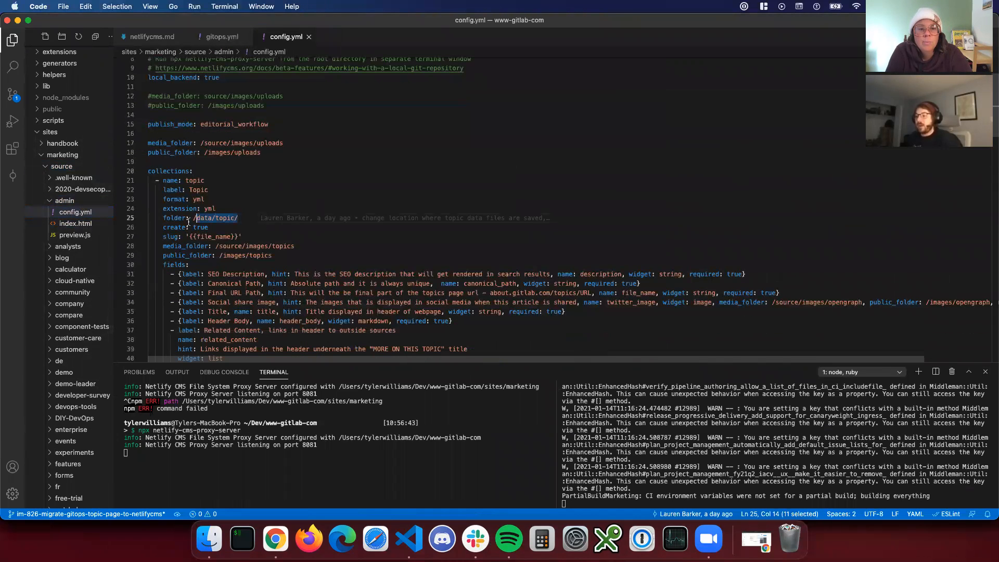
{"action": "triple_click", "coordinate": [186, 220]}
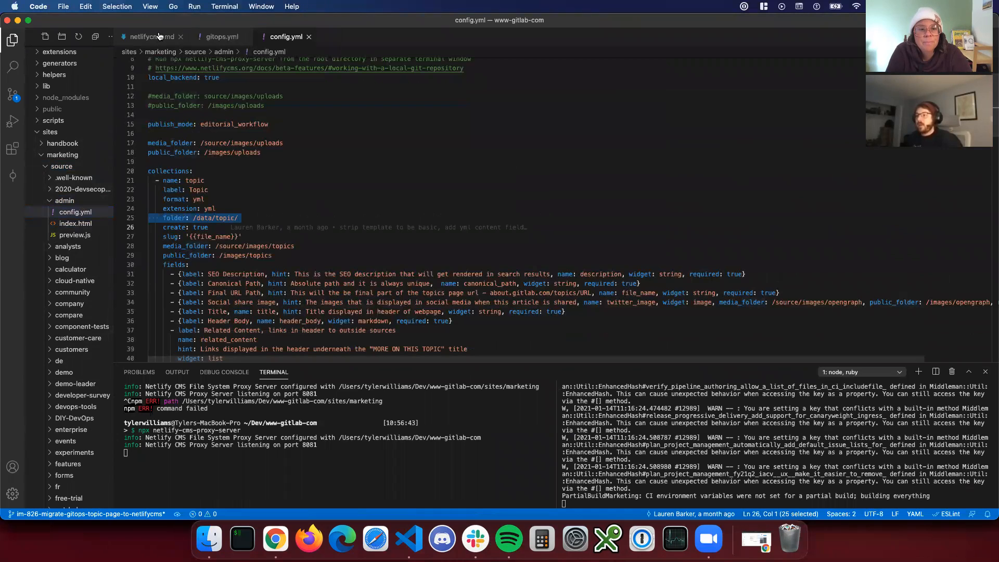
Close gitops.yml, reopen it from the data/topic folder, and read through its generated fields and body content.
{"action": "left_click", "coordinate": [243, 36]}
{"action": "scroll", "coordinate": [218, 130], "scroll_direction": "up", "scroll_amount": 3}
{"action": "scroll", "coordinate": [103, 181], "scroll_direction": "down", "scroll_amount": 10}
{"action": "scroll", "coordinate": [103, 180], "scroll_direction": "up", "scroll_amount": 10}
{"action": "left_click", "coordinate": [67, 269]}
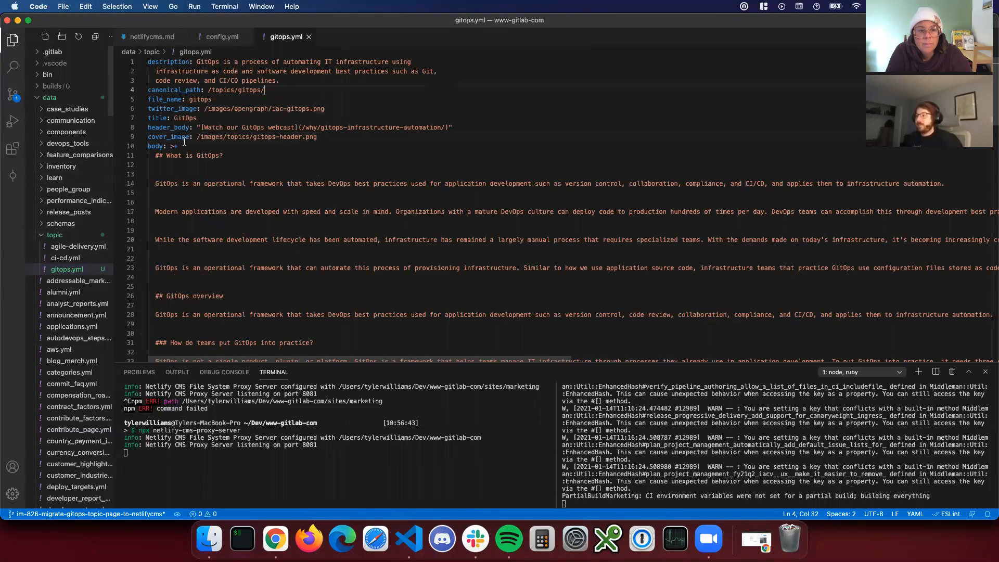
{"action": "scroll", "coordinate": [312, 161], "scroll_direction": "down", "scroll_amount": 15}
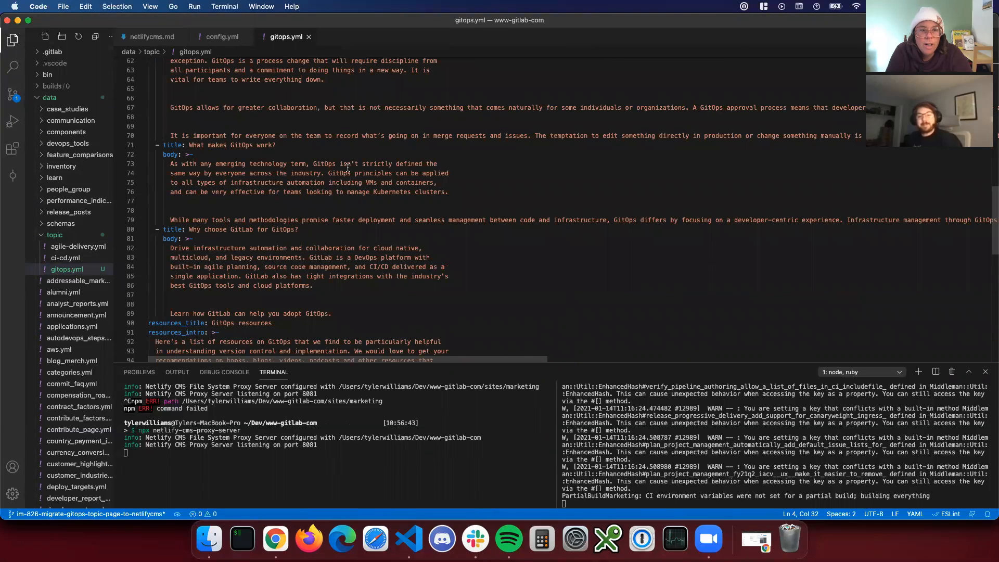
{"action": "scroll", "coordinate": [370, 178], "scroll_direction": "down", "scroll_amount": 8}
{"action": "left_click", "coordinate": [703, 131]}
{"action": "scroll", "coordinate": [702, 154], "scroll_direction": "up", "scroll_amount": 20}
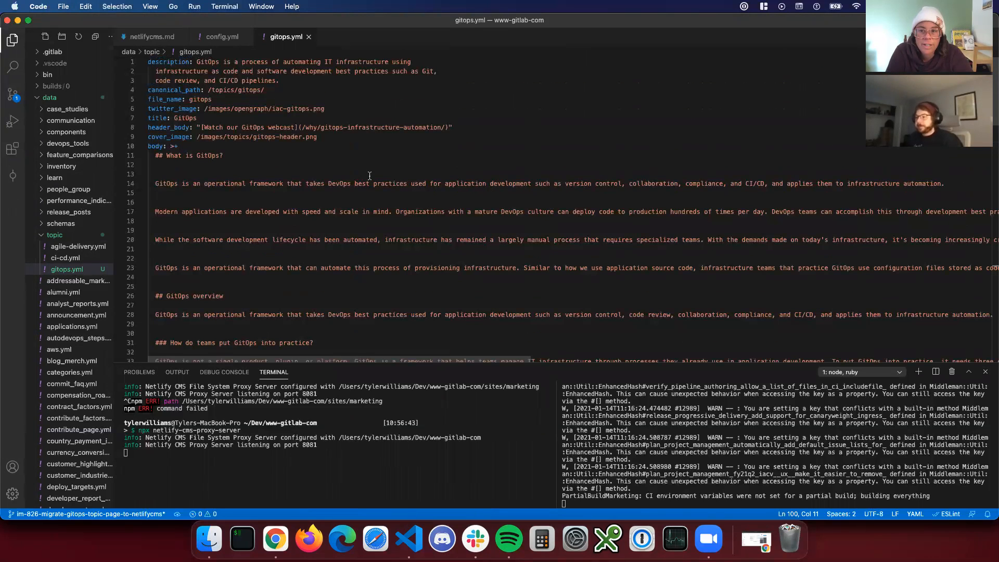
{"action": "left_click", "coordinate": [428, 167]}
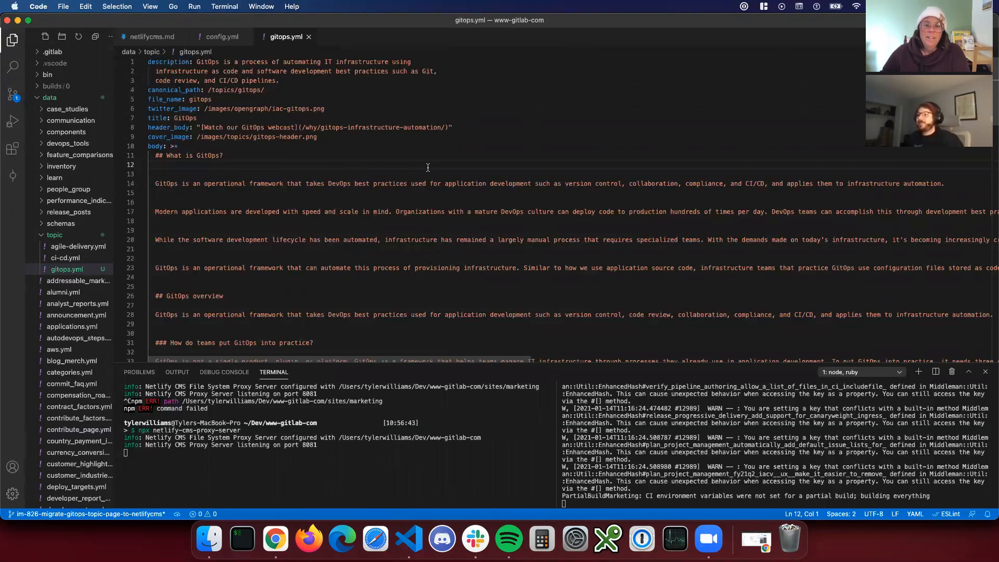
Return to config.yml and stop both the Netlify CMS proxy server and the Middleman site server in their terminals.
{"action": "left_click", "coordinate": [223, 36]}
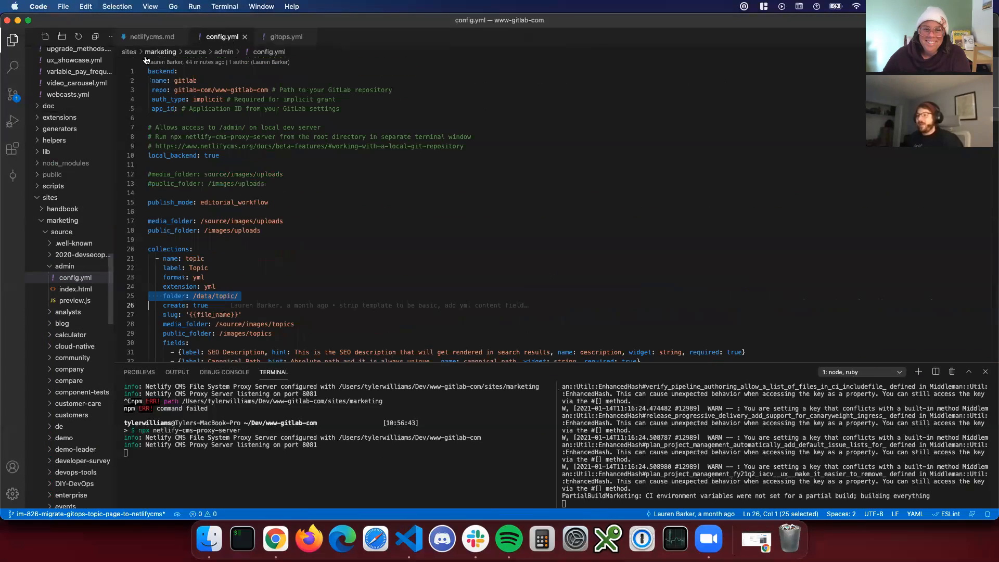
{"action": "left_click", "coordinate": [441, 472]}
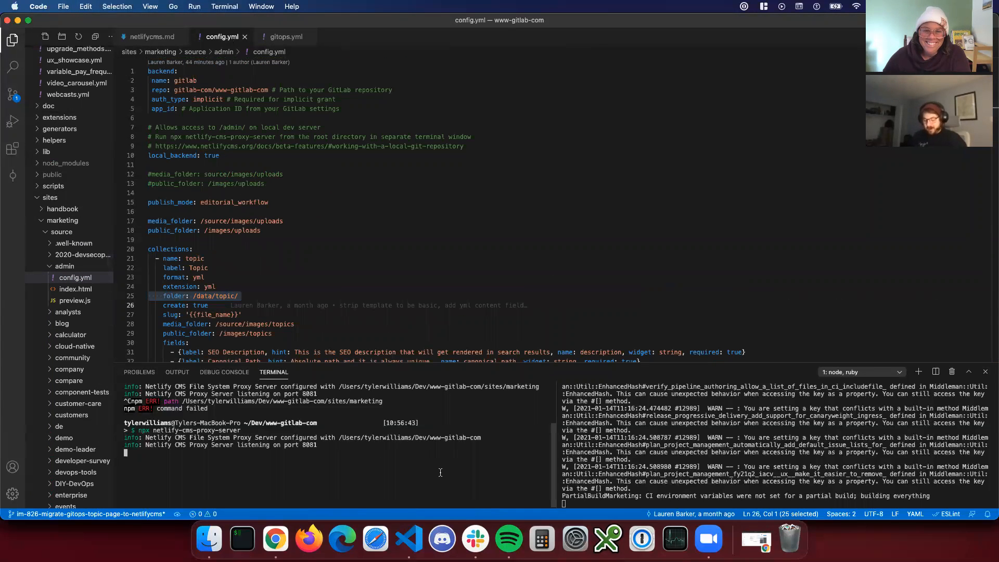
{"action": "key", "text": "ctrl+c"}
{"action": "left_click", "coordinate": [598, 502]}
{"action": "key", "text": "ctrl+c"}
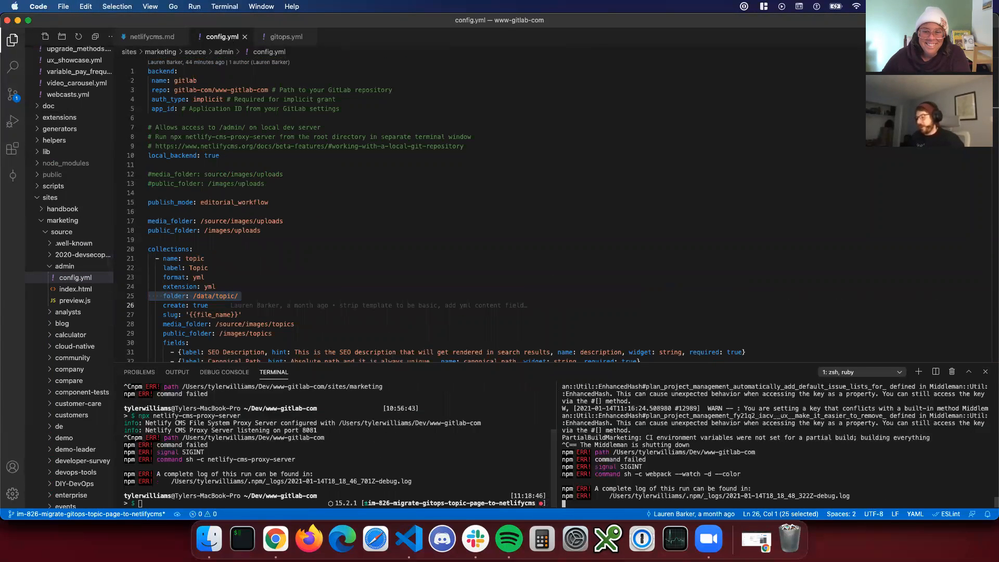